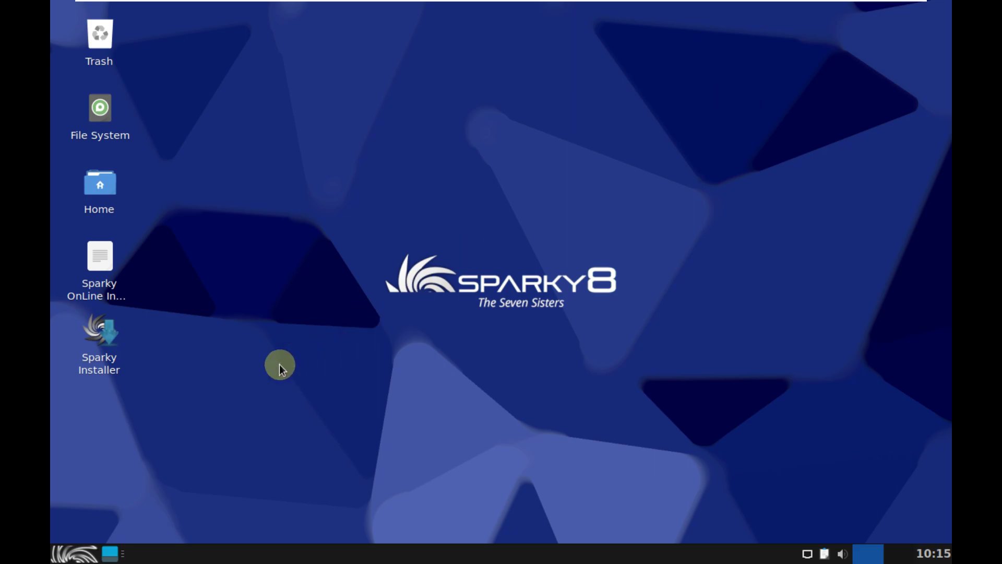
Launch Task Manager from the Whisker Menu's System category
{"action": "left_click", "coordinate": [84, 553]}
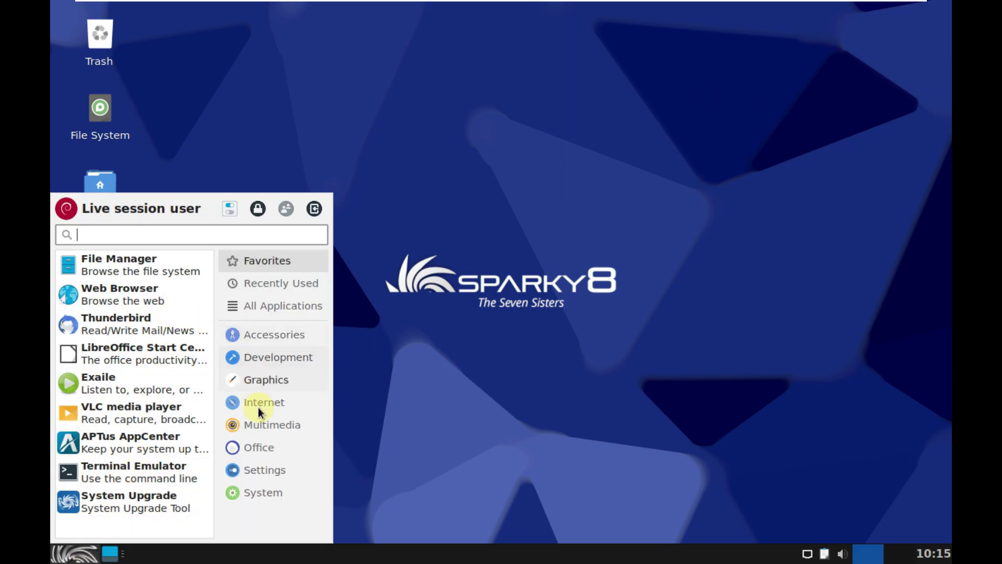
{"action": "left_click", "coordinate": [268, 488]}
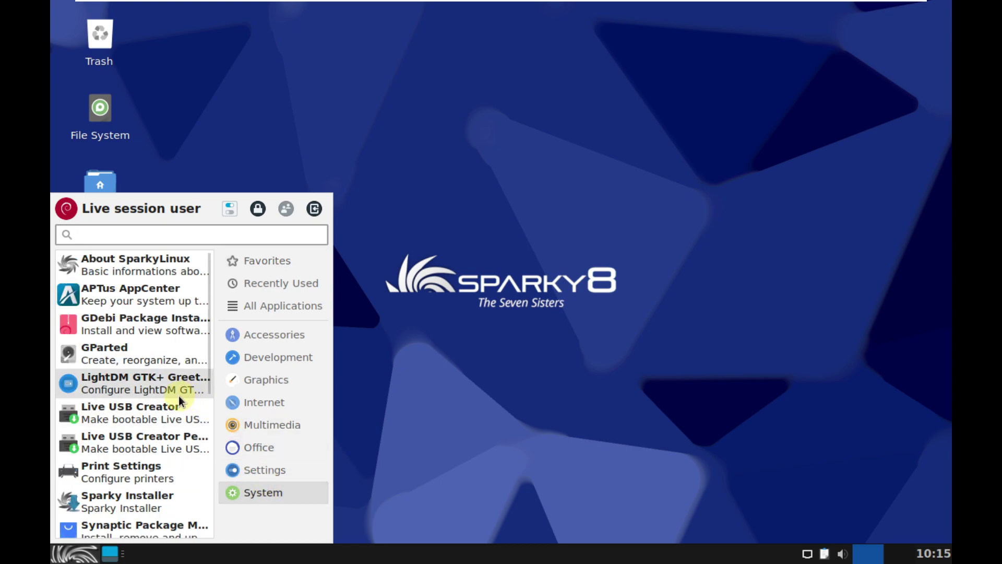
{"action": "scroll", "coordinate": [178, 395], "scroll_direction": "down", "scroll_amount": 5}
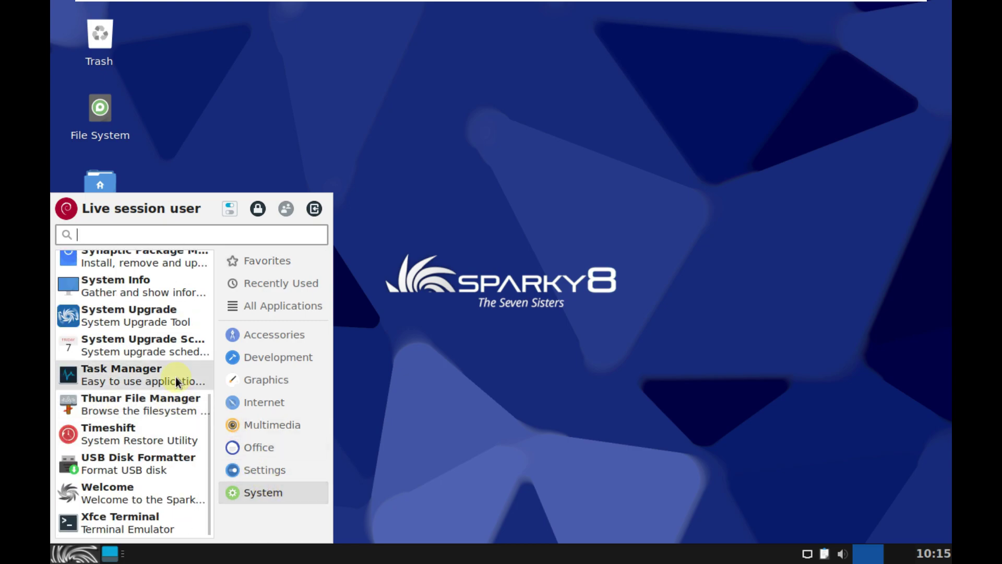
{"action": "left_click", "coordinate": [176, 377]}
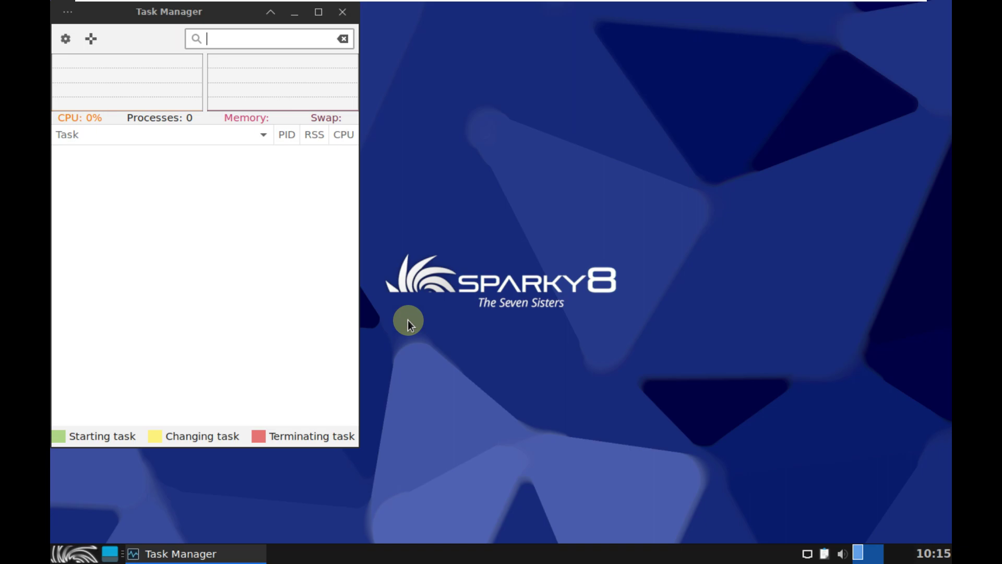
Maximize Task Manager and view its About version information from Settings, then close both dialogs
{"action": "double_click", "coordinate": [320, 21]}
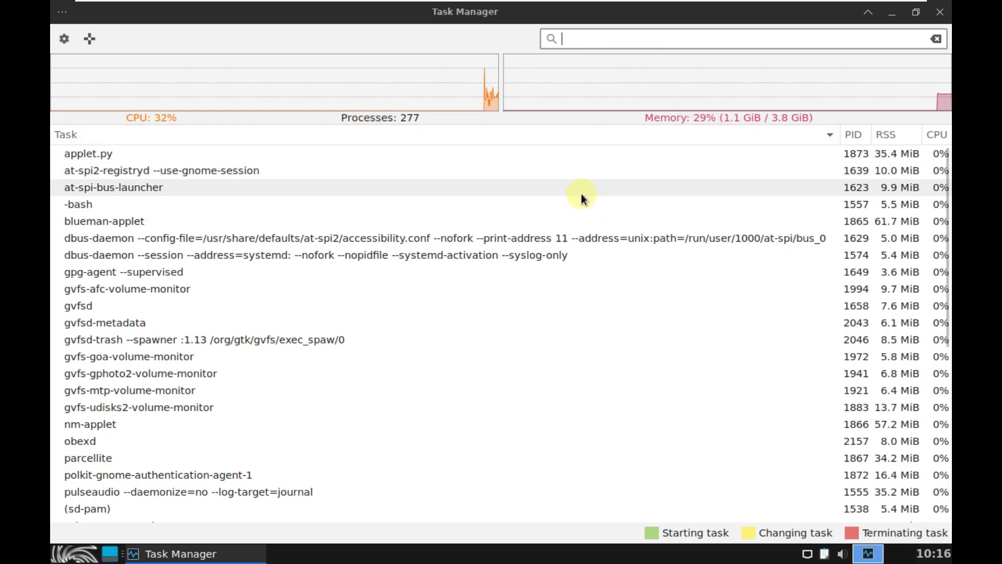
{"action": "left_click", "coordinate": [65, 40]}
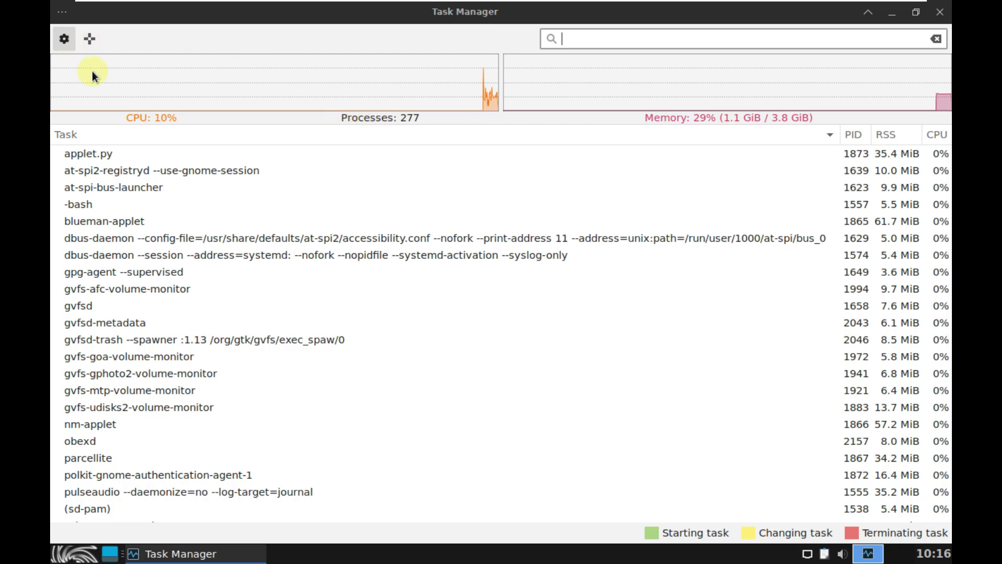
{"action": "left_click", "coordinate": [499, 456]}
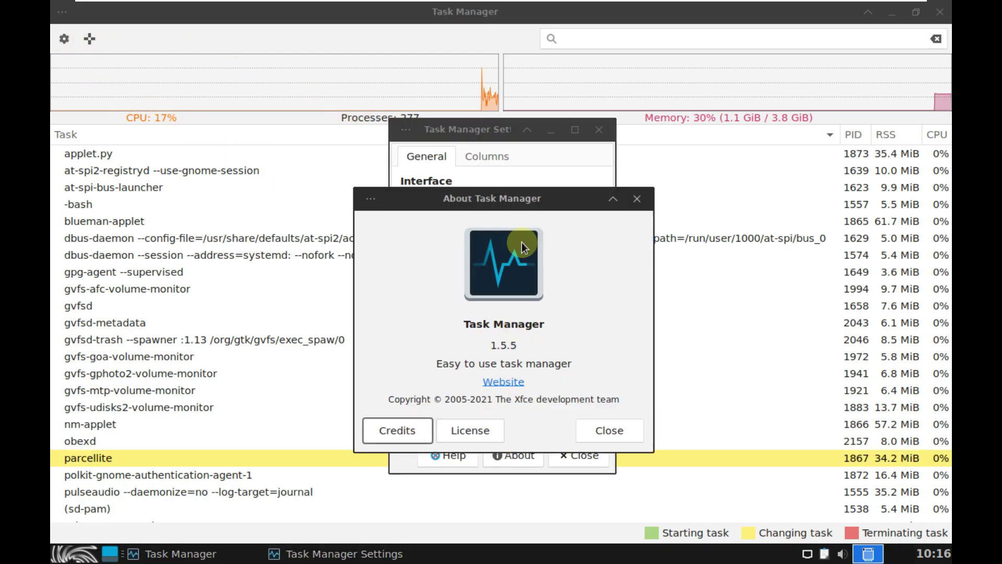
{"action": "left_click_drag", "start_coordinate": [531, 342], "coordinate": [494, 350]}
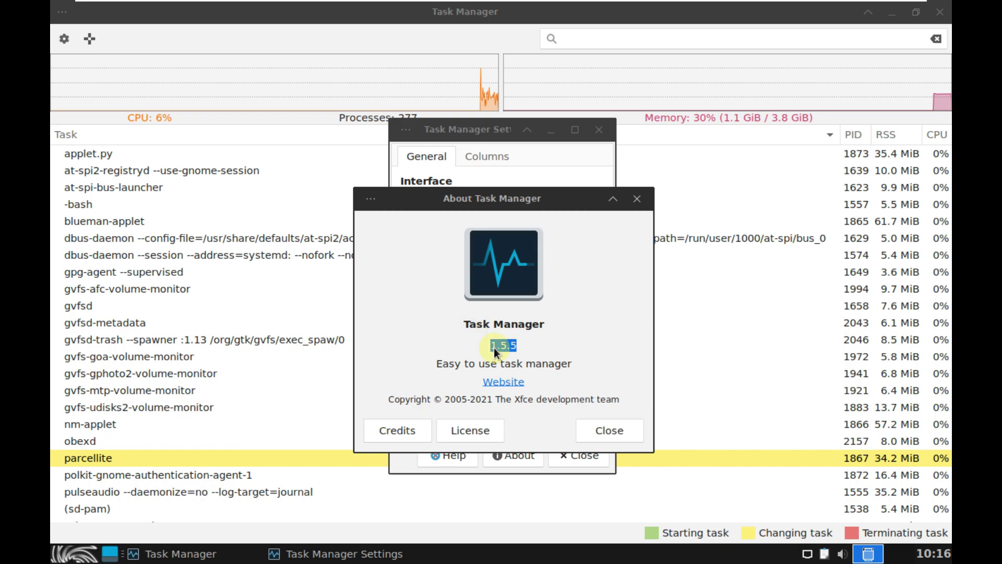
{"action": "left_click", "coordinate": [591, 426]}
{"action": "left_click", "coordinate": [598, 129]}
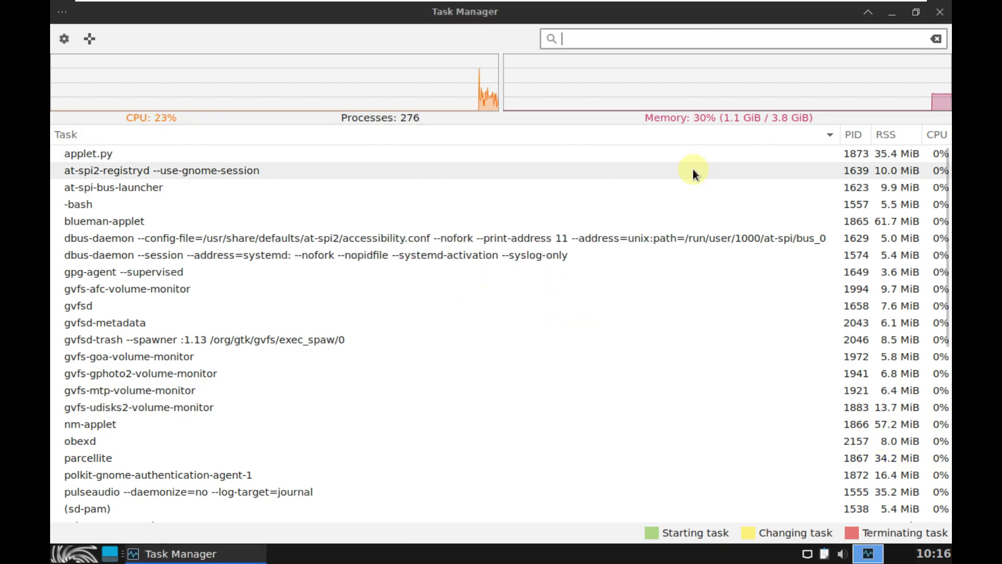
{"action": "scroll", "coordinate": [728, 239], "scroll_direction": "down", "scroll_amount": 6}
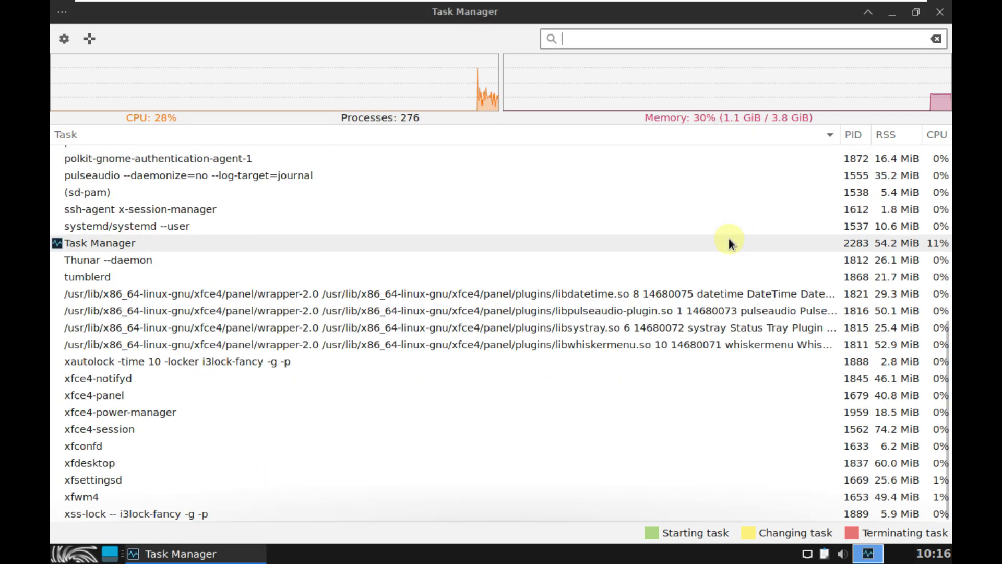
{"action": "scroll", "coordinate": [728, 239], "scroll_direction": "up", "scroll_amount": 6}
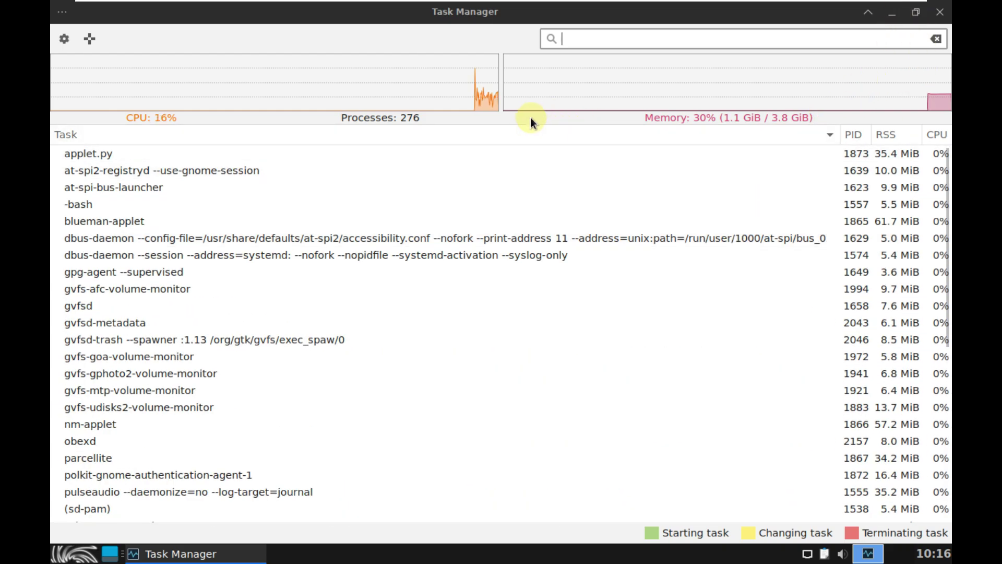
Enlarge the CPU and memory graphs, then restore the window and move it to the right
{"action": "left_click_drag", "start_coordinate": [517, 129], "coordinate": [518, 219]}
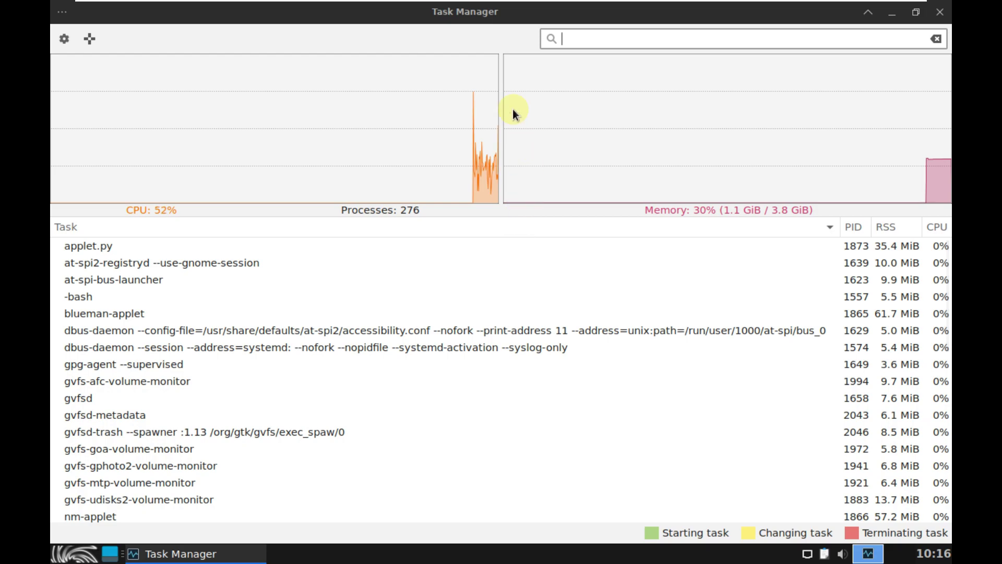
{"action": "left_click", "coordinate": [916, 12]}
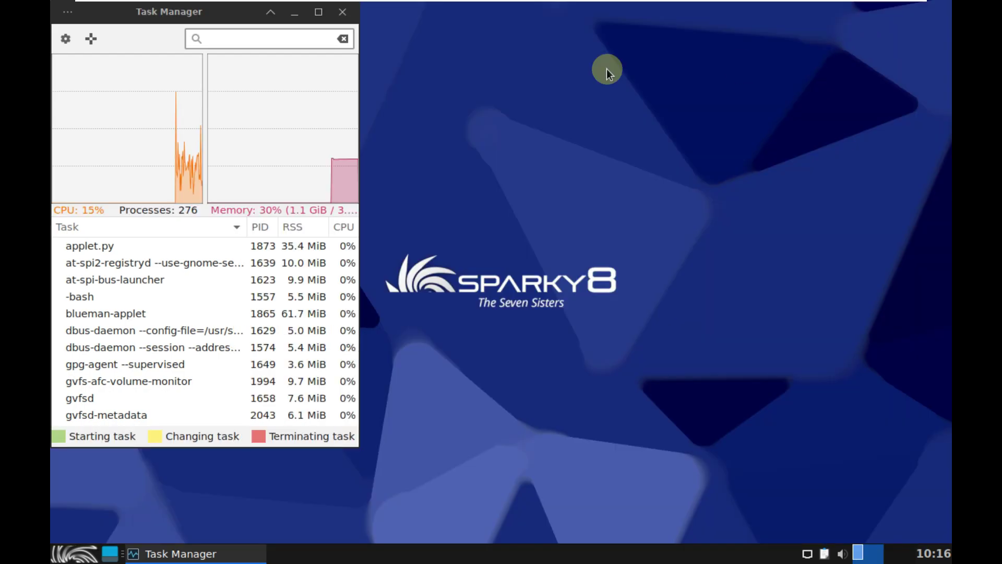
{"action": "left_click_drag", "start_coordinate": [242, 14], "coordinate": [723, 74]}
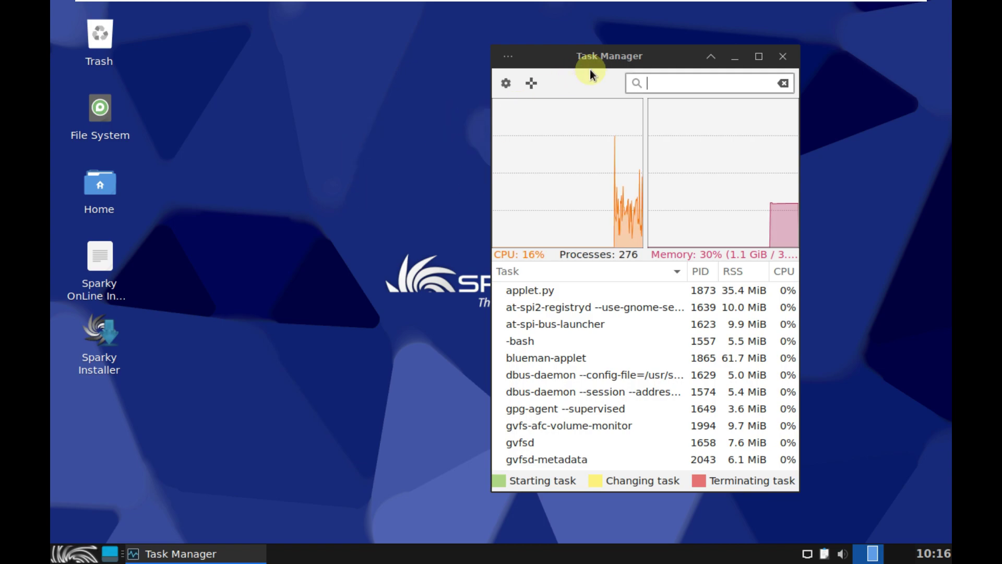
{"action": "left_click_drag", "start_coordinate": [606, 64], "coordinate": [747, 13]}
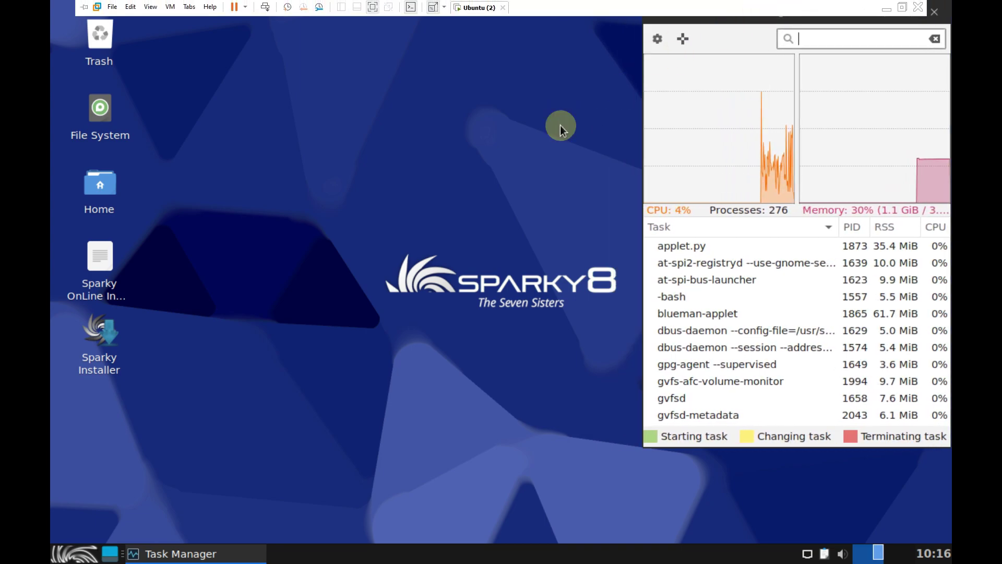
{"action": "left_click", "coordinate": [85, 552]}
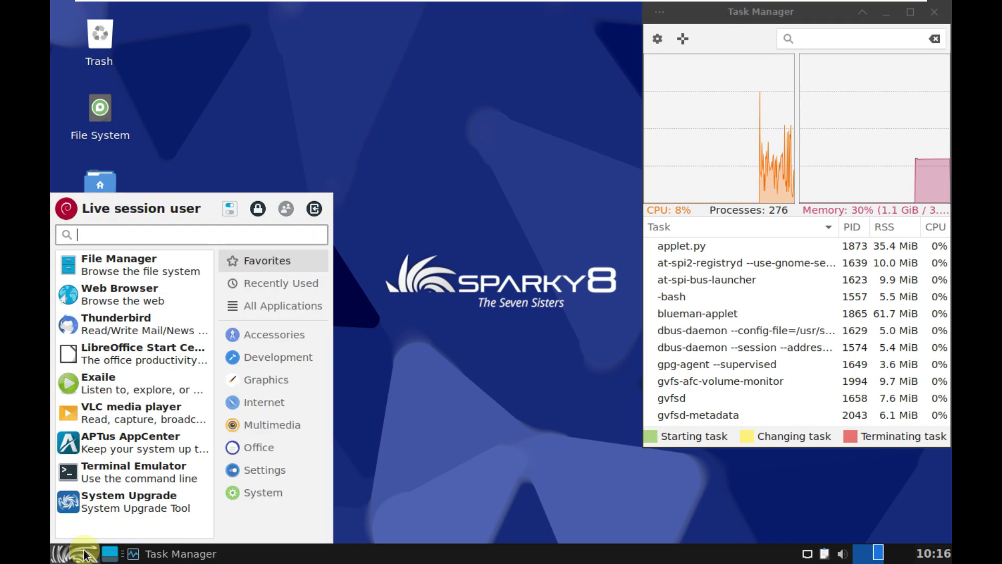
Apply and keep a 1920x1080 resolution in Display Settings, then move Task Manager top-right
{"action": "left_click", "coordinate": [261, 472]}
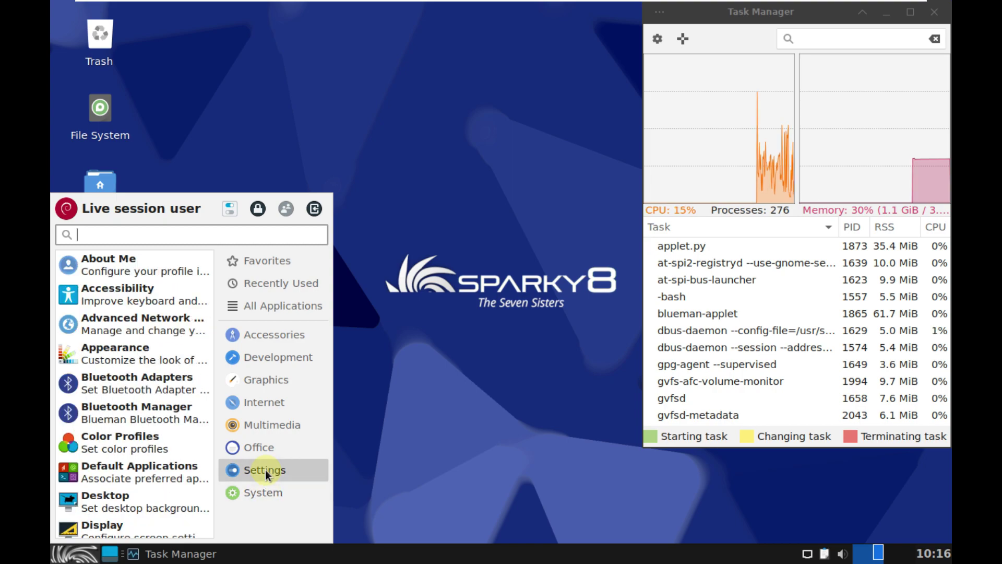
{"action": "scroll", "coordinate": [169, 373], "scroll_direction": "down", "scroll_amount": 4}
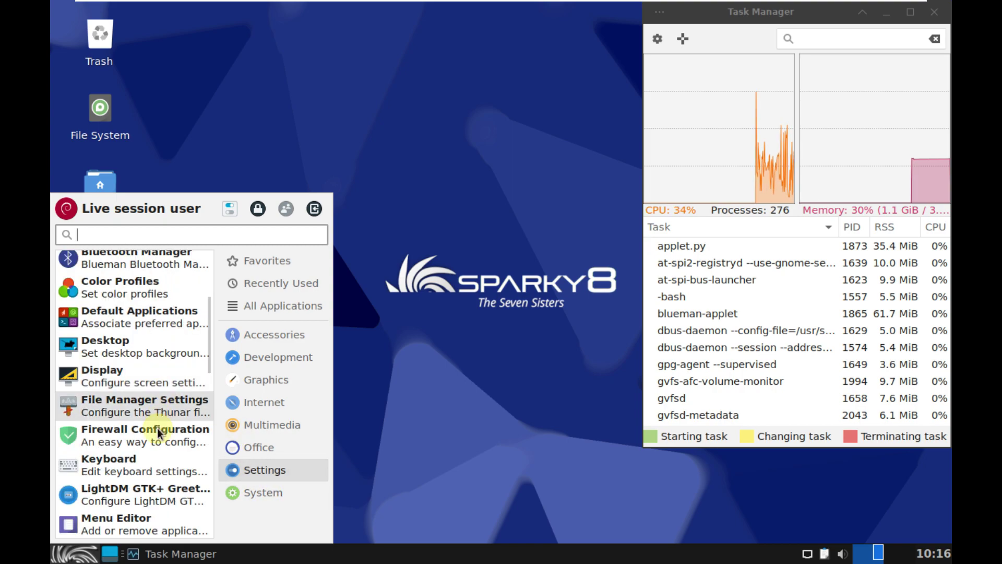
{"action": "left_click", "coordinate": [142, 382]}
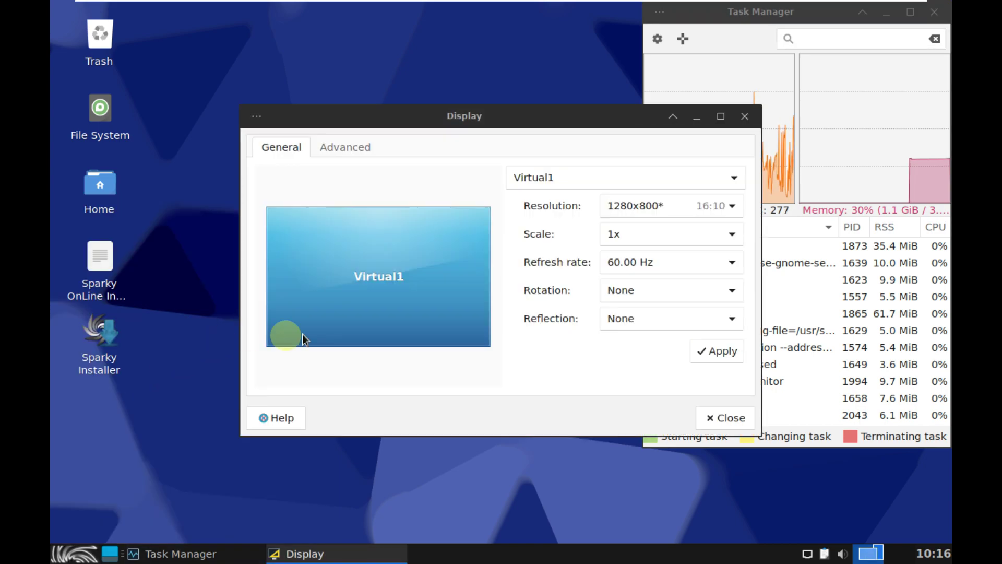
{"action": "left_click", "coordinate": [611, 208]}
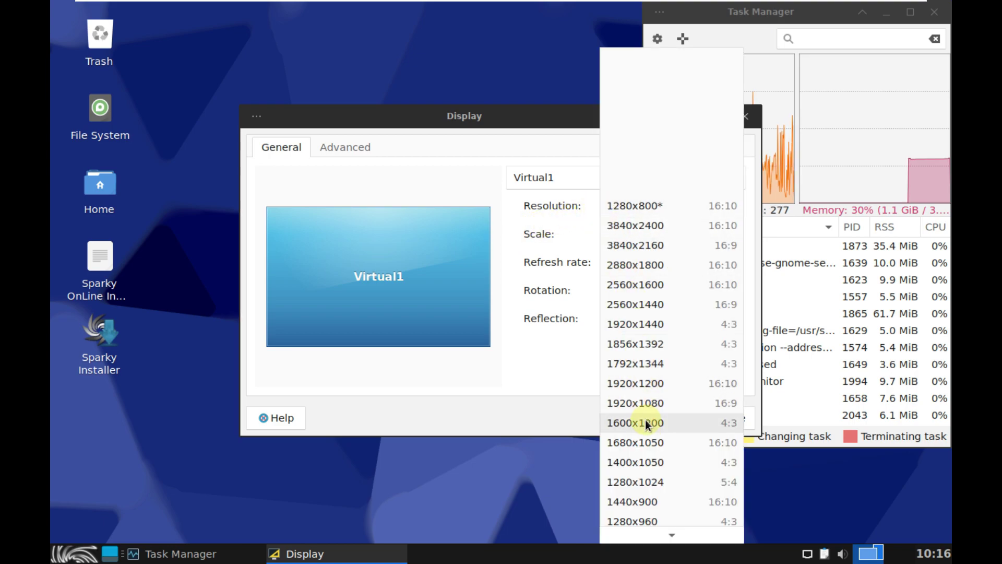
{"action": "left_click", "coordinate": [656, 408]}
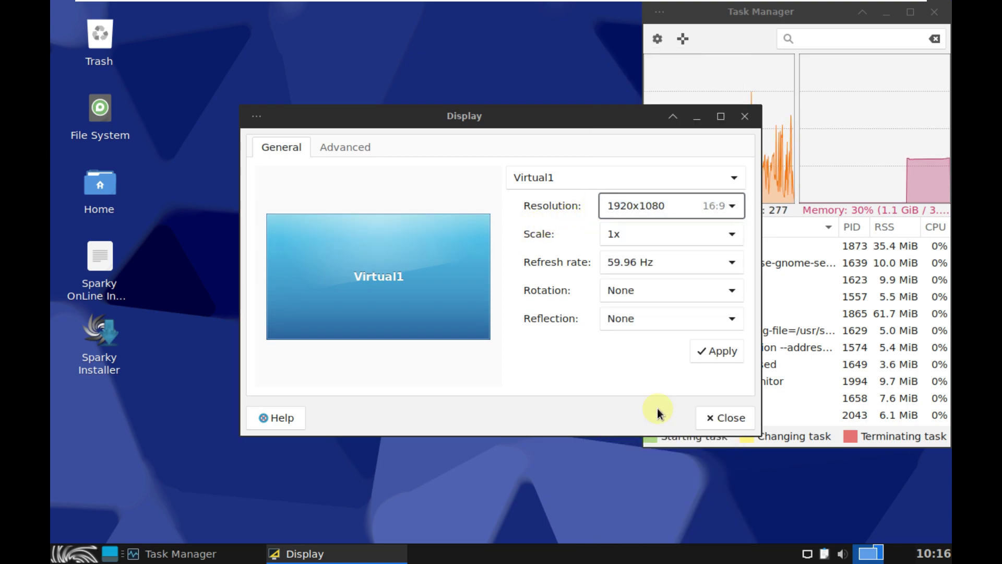
{"action": "left_click", "coordinate": [708, 351]}
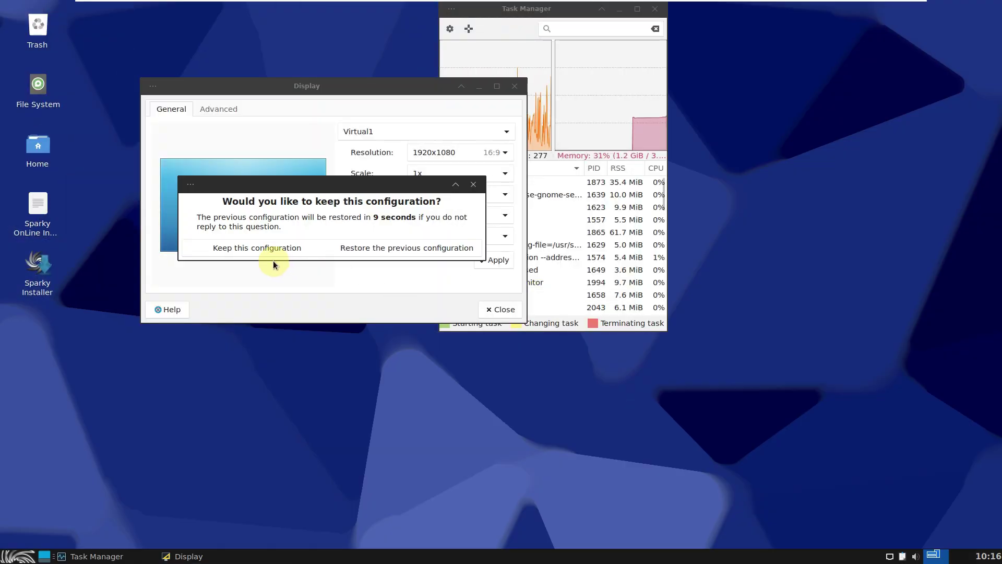
{"action": "left_click", "coordinate": [264, 251]}
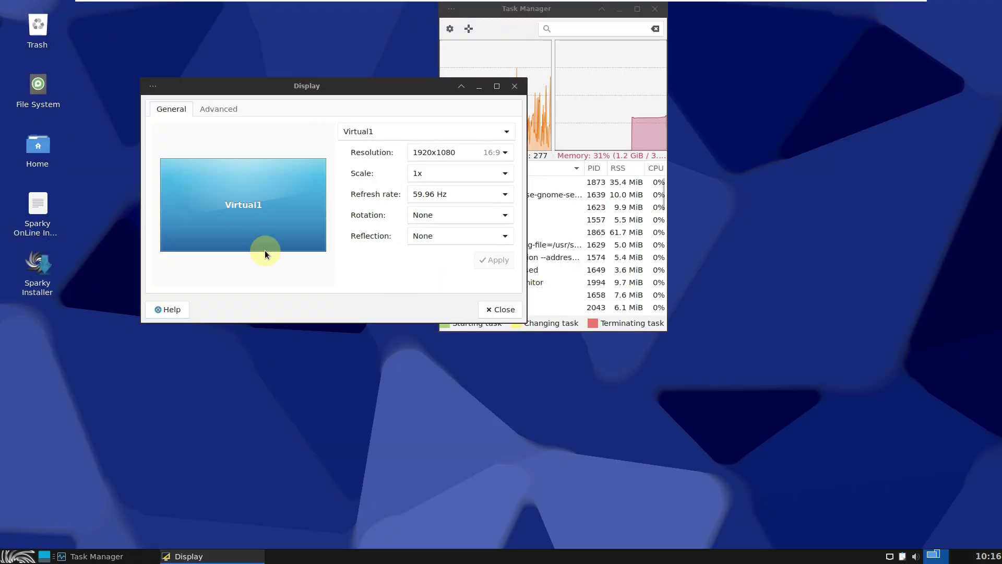
{"action": "left_click", "coordinate": [501, 309]}
{"action": "left_click_drag", "start_coordinate": [545, 16], "coordinate": [872, 17]}
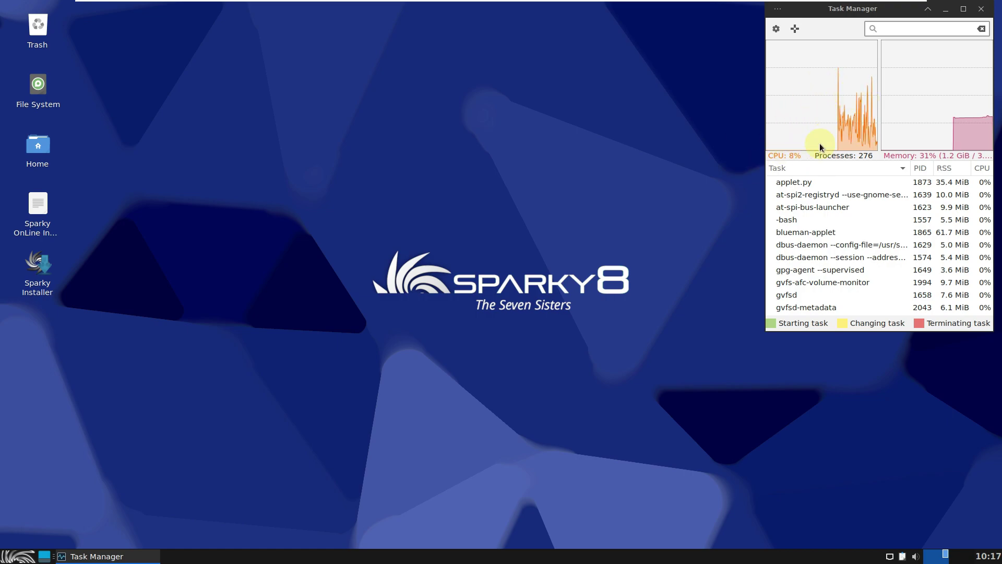
Nudge the Task Manager window slightly right so it fits the top-right corner
{"action": "left_click_drag", "start_coordinate": [886, 9], "coordinate": [894, 9]}
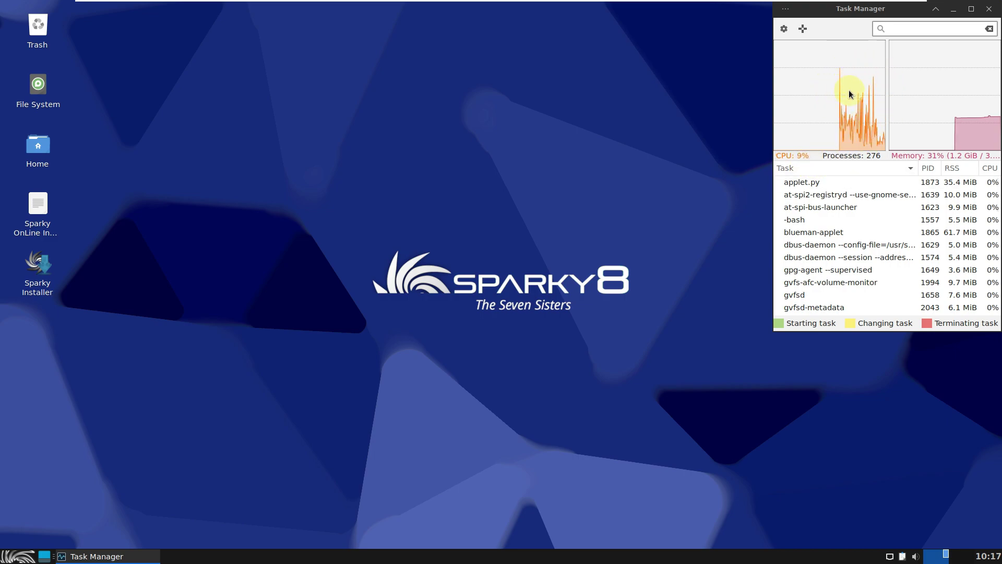
Launch Firefox ESR from the Whisker Menu's Internet category
{"action": "left_click", "coordinate": [427, 216]}
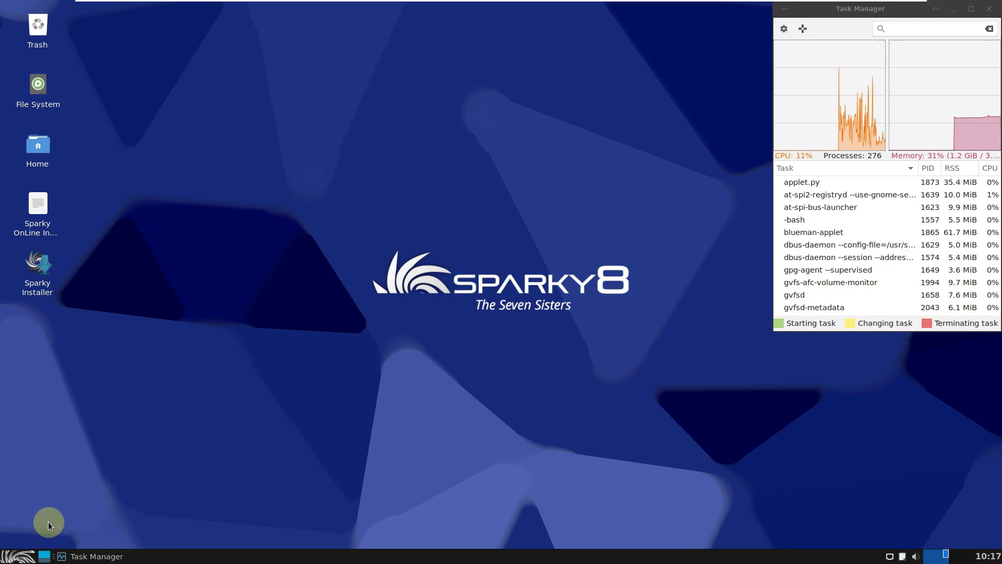
{"action": "left_click", "coordinate": [21, 556]}
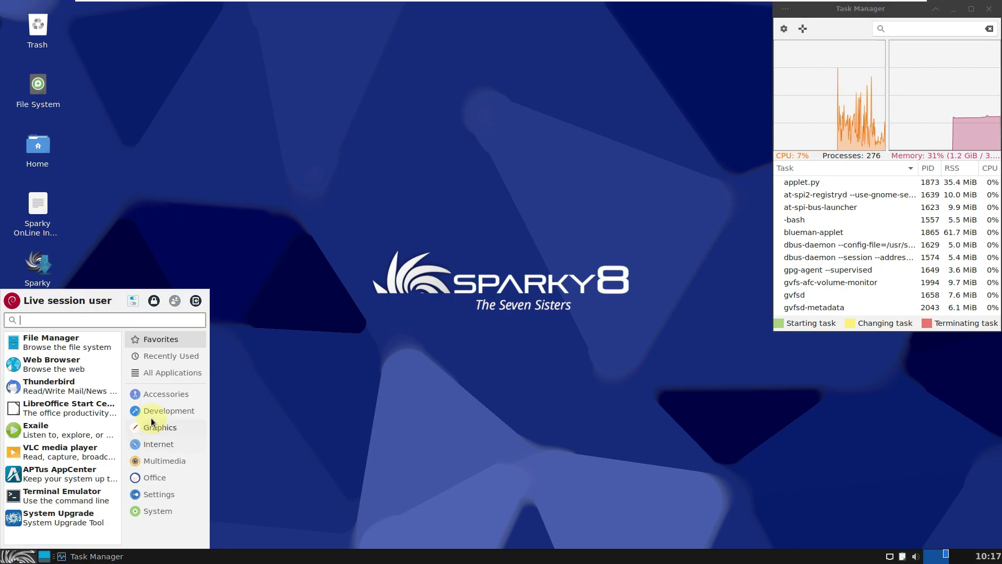
{"action": "left_click", "coordinate": [159, 451]}
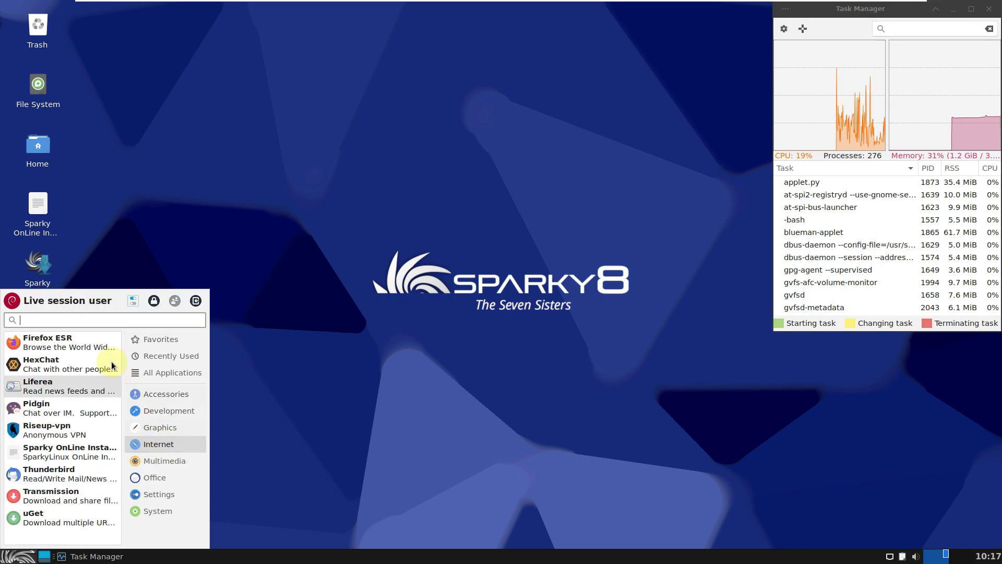
{"action": "left_click", "coordinate": [261, 312]}
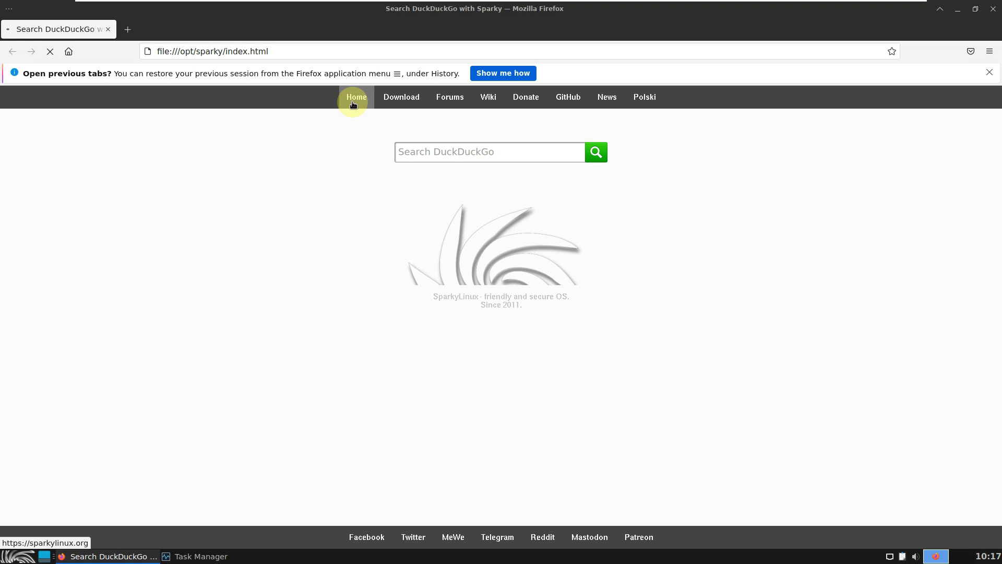
Go to the sparkylinux.org homepage and confirm Firefox version 102.13.0esr in About Firefox
{"action": "left_click", "coordinate": [353, 103]}
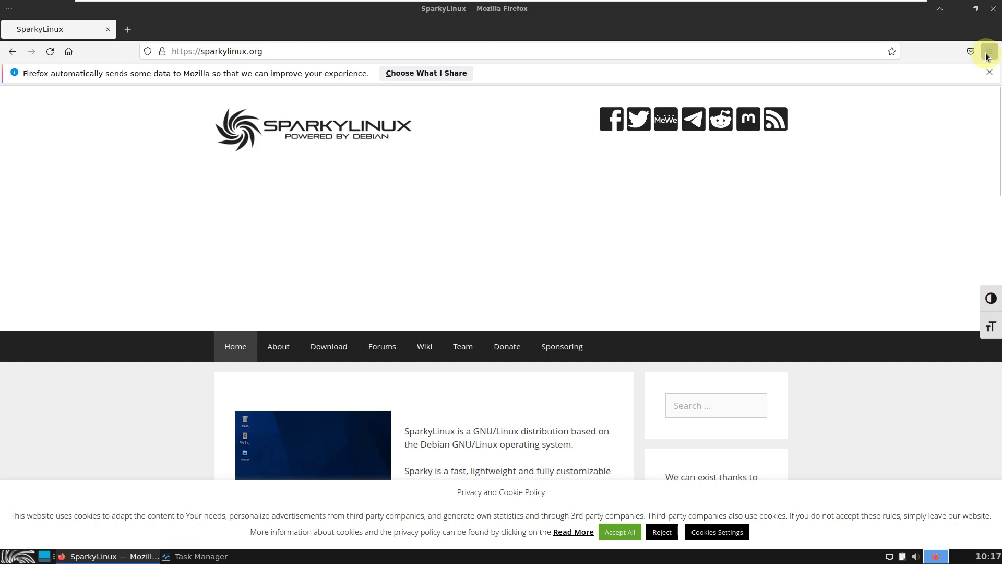
{"action": "left_click", "coordinate": [988, 52]}
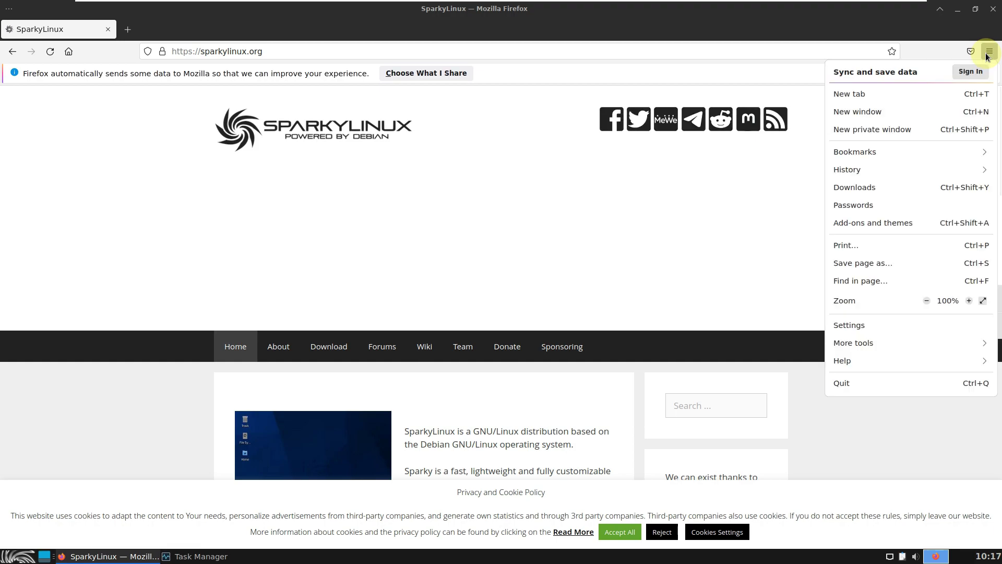
{"action": "left_click", "coordinate": [849, 362]}
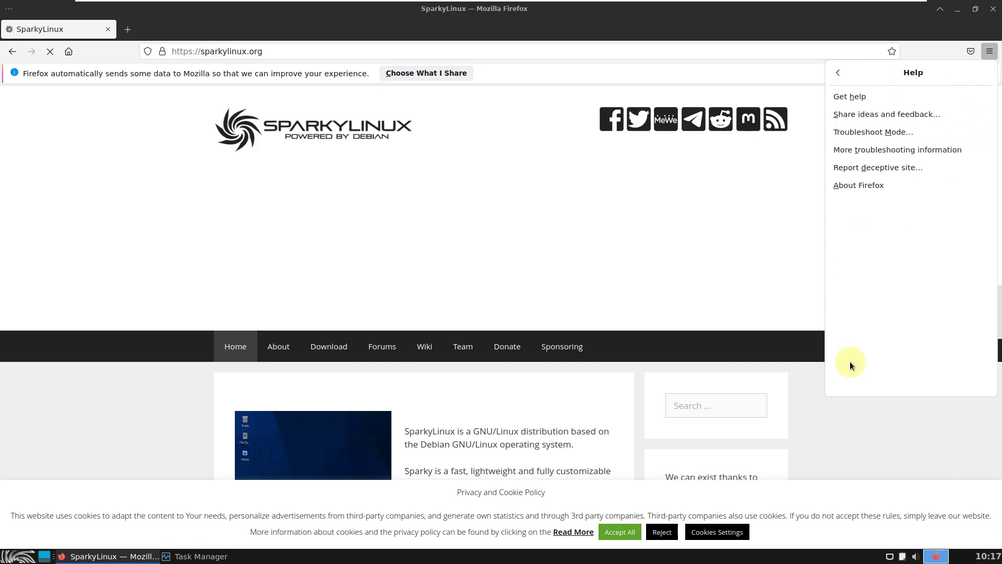
{"action": "left_click", "coordinate": [843, 189]}
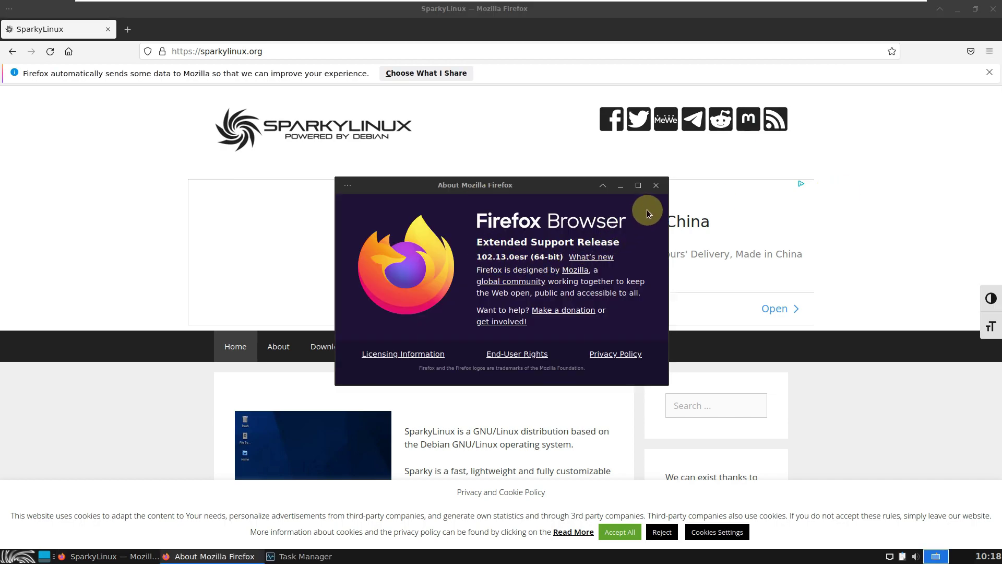
{"action": "left_click", "coordinate": [657, 190]}
{"action": "scroll", "coordinate": [470, 261], "scroll_direction": "down", "scroll_amount": 6}
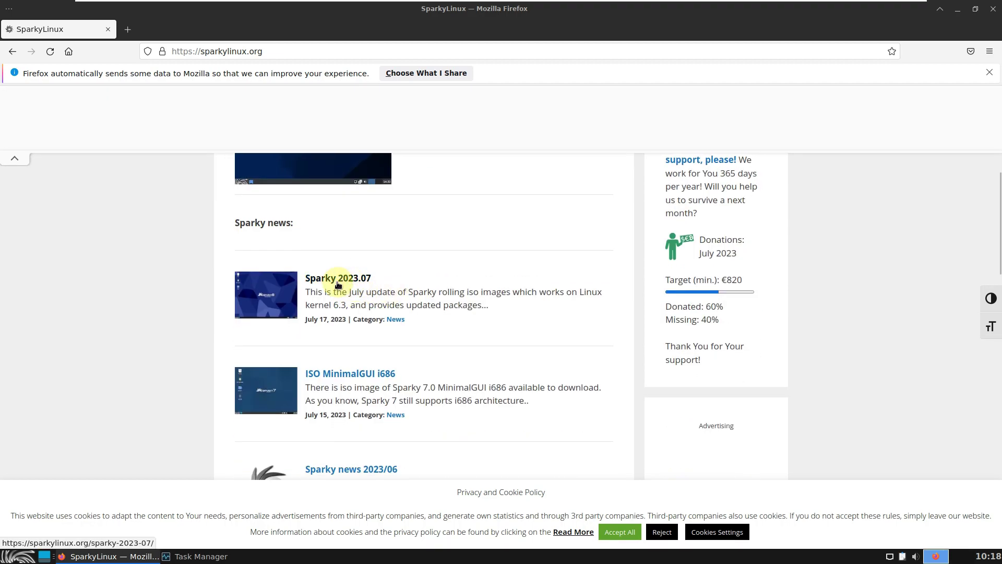
Open the 'Sparky 2023.07' news post and scroll down to its release notes
{"action": "left_click", "coordinate": [338, 285]}
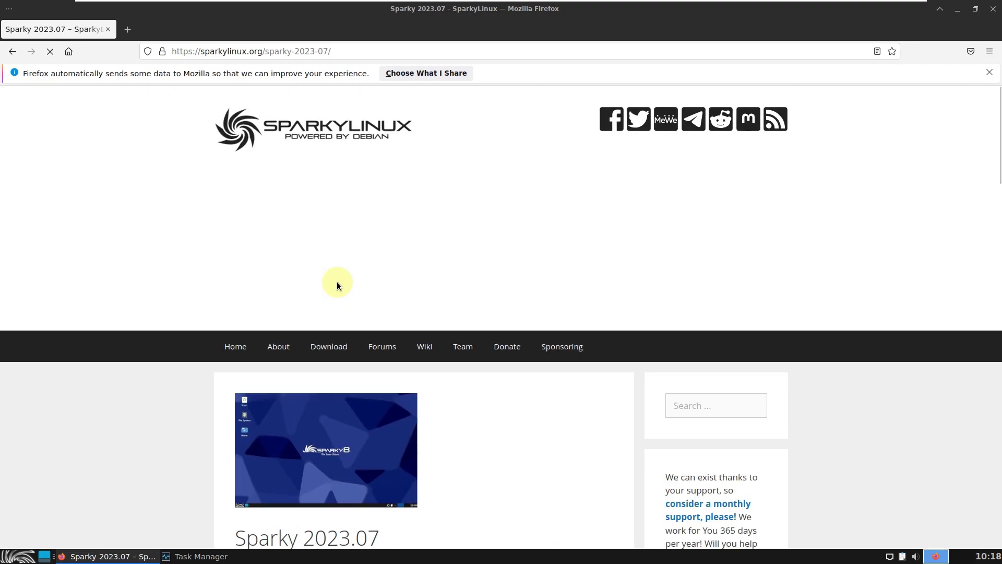
{"action": "scroll", "coordinate": [337, 286], "scroll_direction": "down", "scroll_amount": 3}
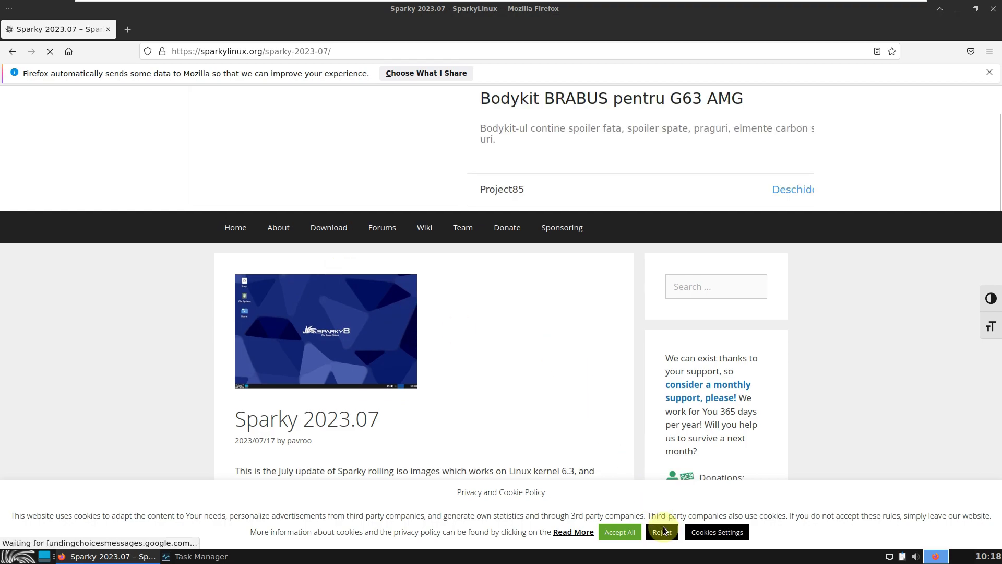
{"action": "scroll", "coordinate": [476, 402], "scroll_direction": "down", "scroll_amount": 5}
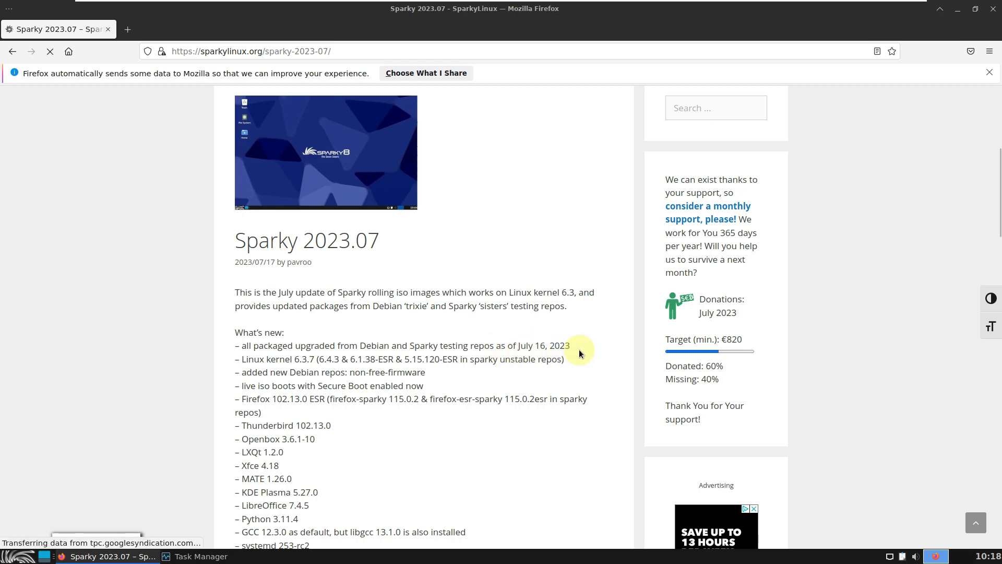
Read down the release notes and highlight the line about the new sparky-artwork-extra wallpapers
{"action": "scroll", "coordinate": [578, 350], "scroll_direction": "down", "scroll_amount": 2}
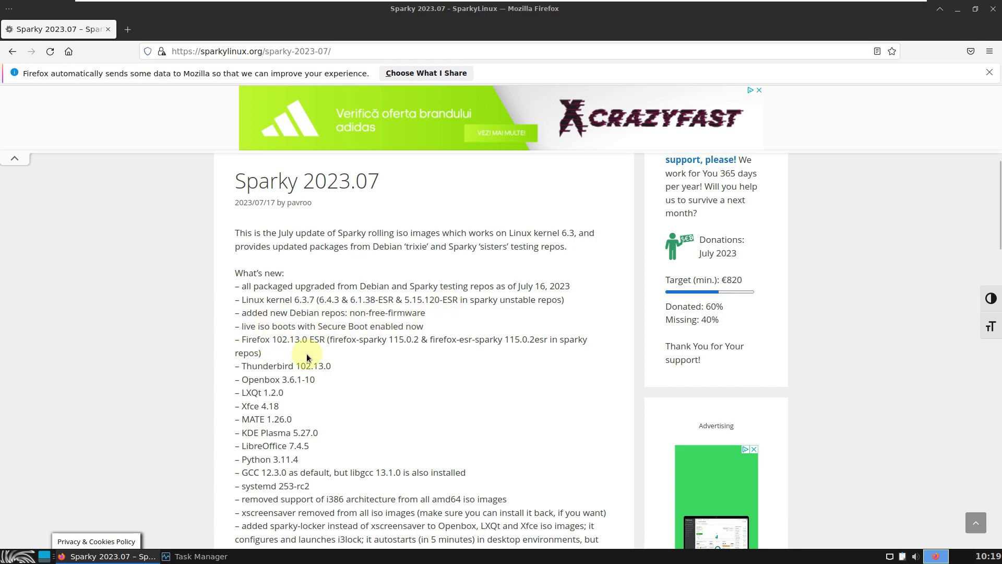
{"action": "scroll", "coordinate": [306, 339], "scroll_direction": "down", "scroll_amount": 2}
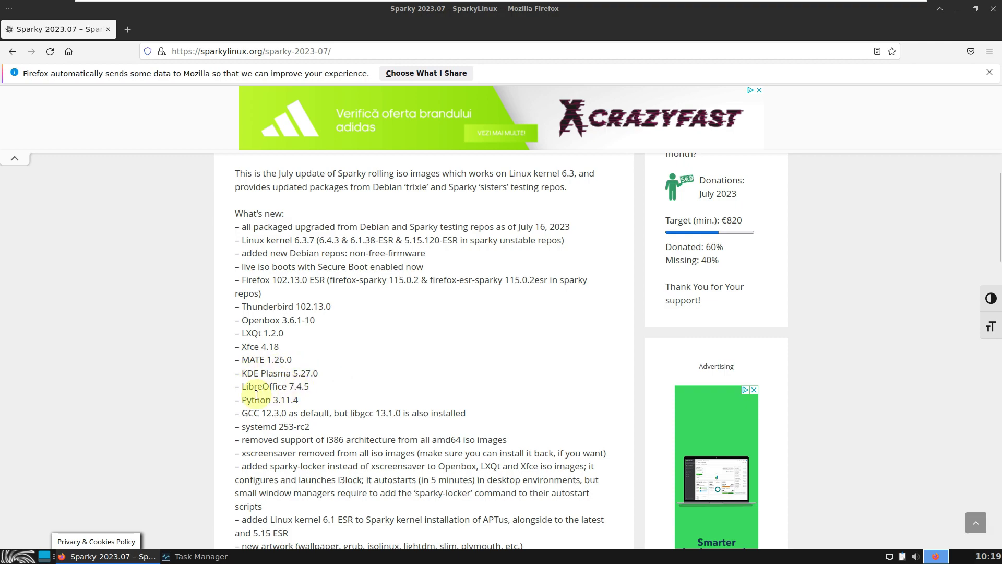
{"action": "scroll", "coordinate": [246, 397], "scroll_direction": "down", "scroll_amount": 2}
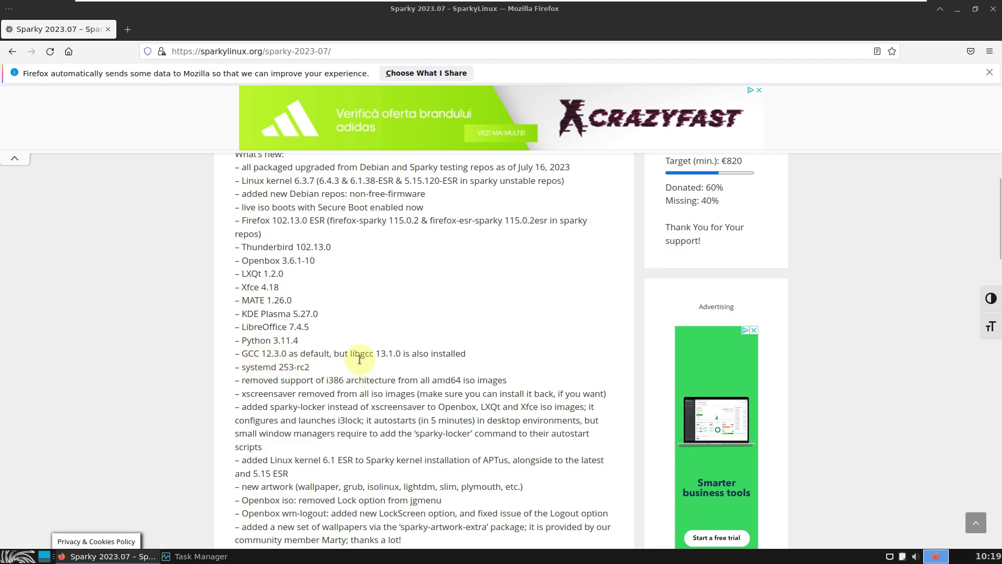
{"action": "scroll", "coordinate": [308, 375], "scroll_direction": "down", "scroll_amount": 4}
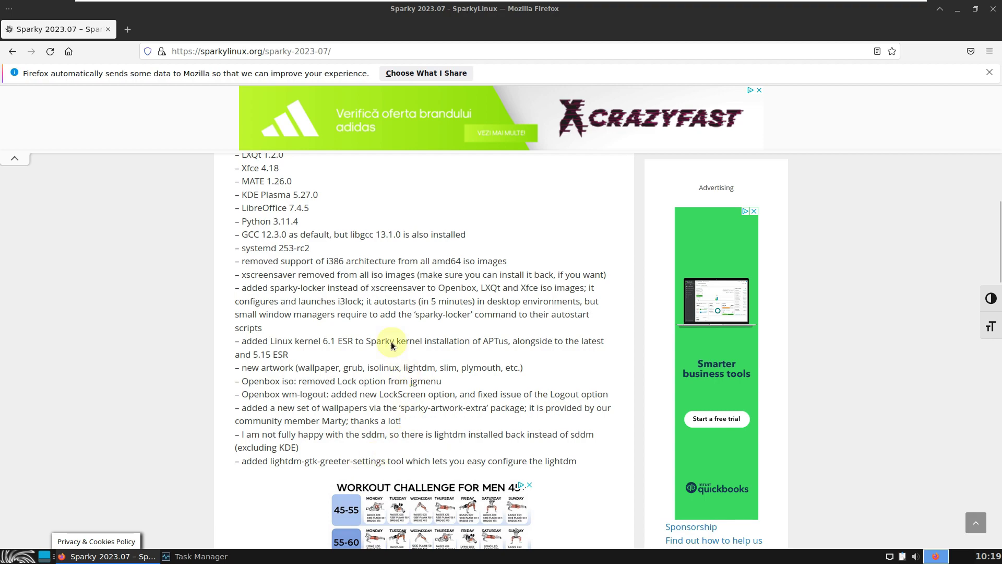
{"action": "scroll", "coordinate": [375, 298], "scroll_direction": "down", "scroll_amount": 6}
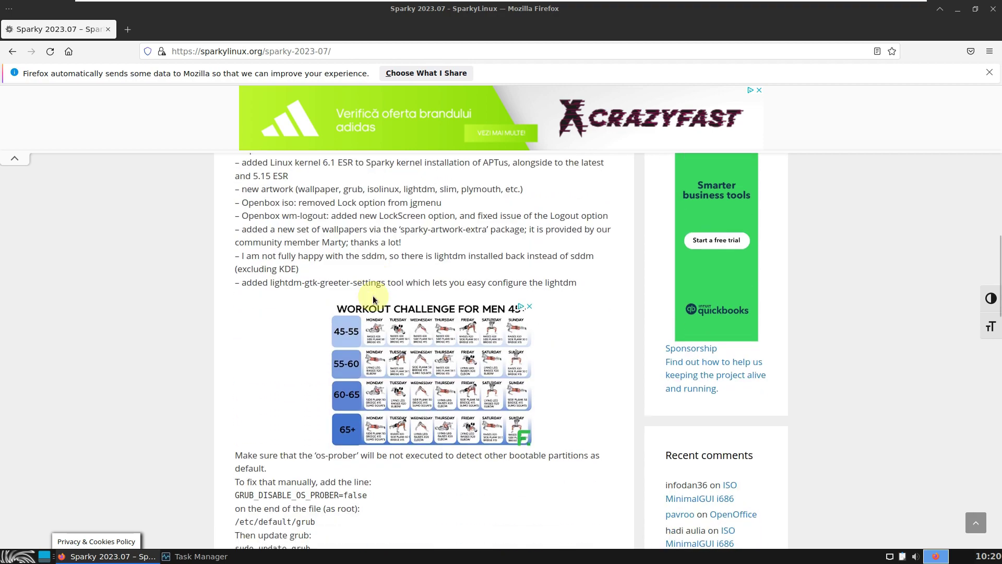
{"action": "scroll", "coordinate": [373, 295], "scroll_direction": "up", "scroll_amount": 4}
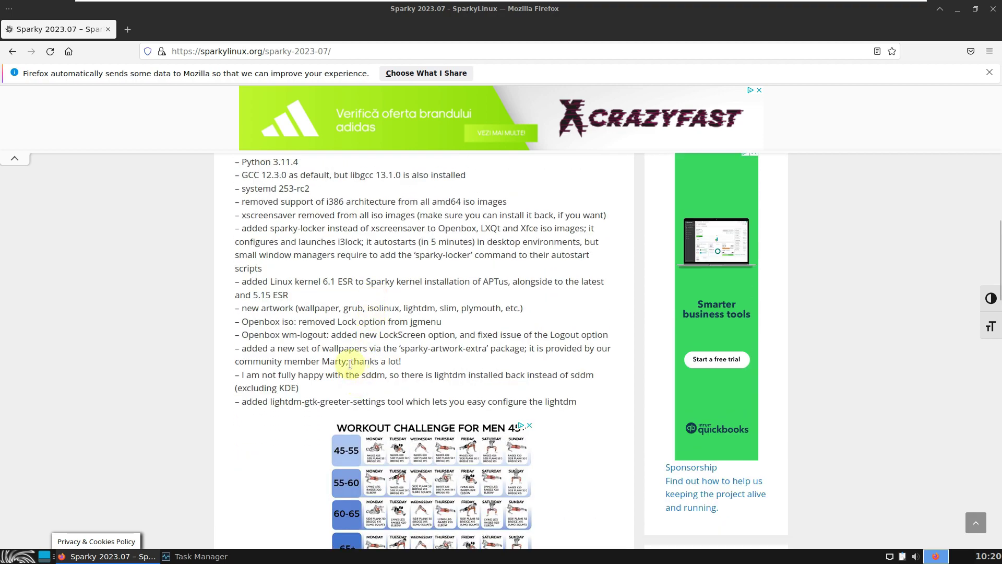
{"action": "left_click_drag", "start_coordinate": [258, 350], "coordinate": [526, 350]}
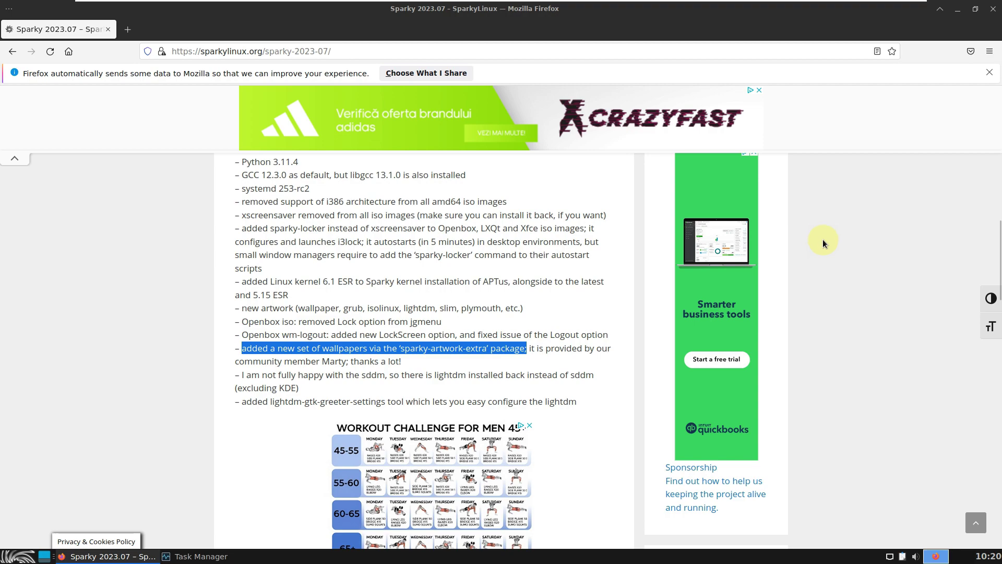
Scroll through the rest of the post, then back up toward the article top
{"action": "scroll", "coordinate": [619, 218], "scroll_direction": "down", "scroll_amount": 2}
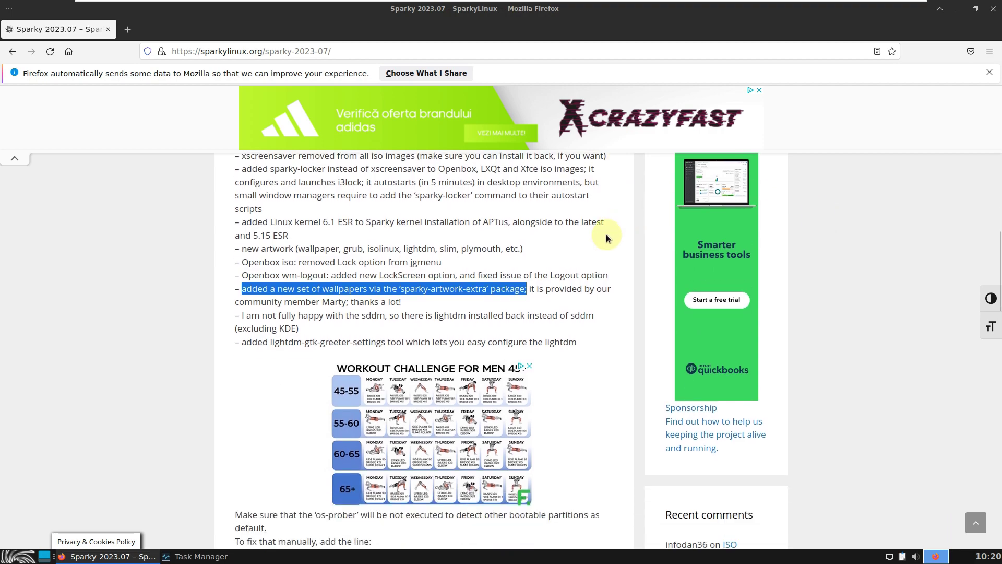
{"action": "scroll", "coordinate": [618, 218], "scroll_direction": "down", "scroll_amount": 8}
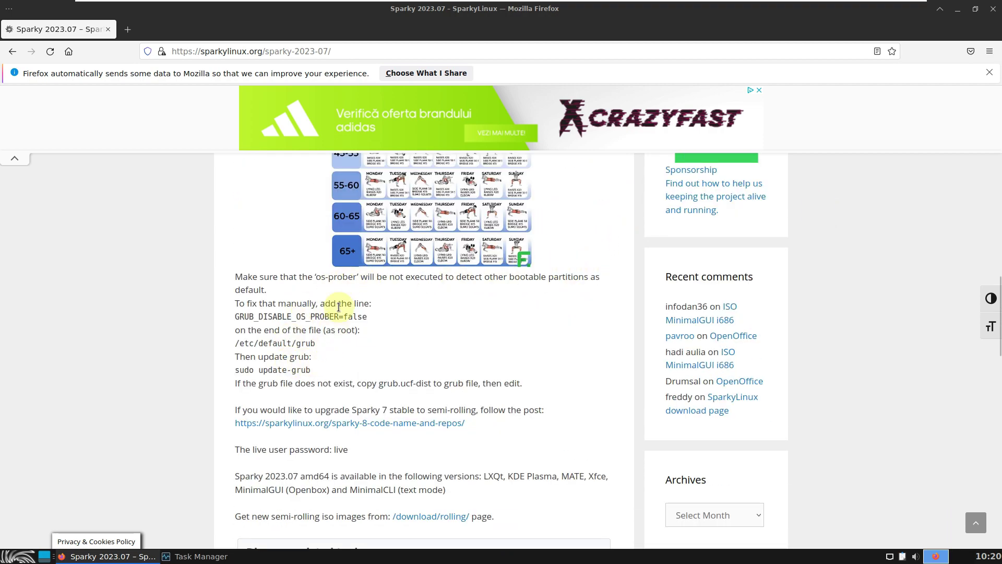
{"action": "scroll", "coordinate": [498, 372], "scroll_direction": "down", "scroll_amount": 4}
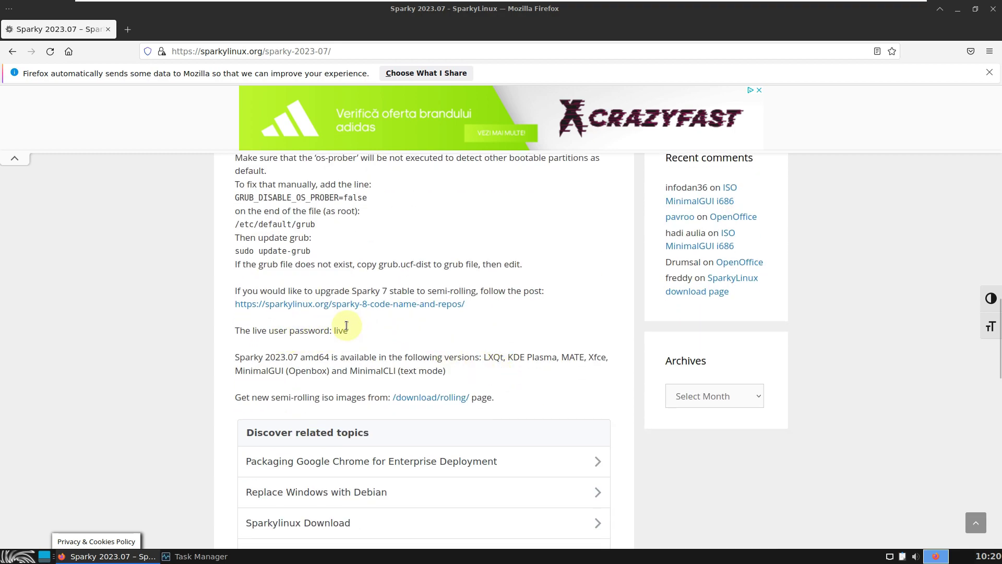
{"action": "scroll", "coordinate": [418, 339], "scroll_direction": "down", "scroll_amount": 2}
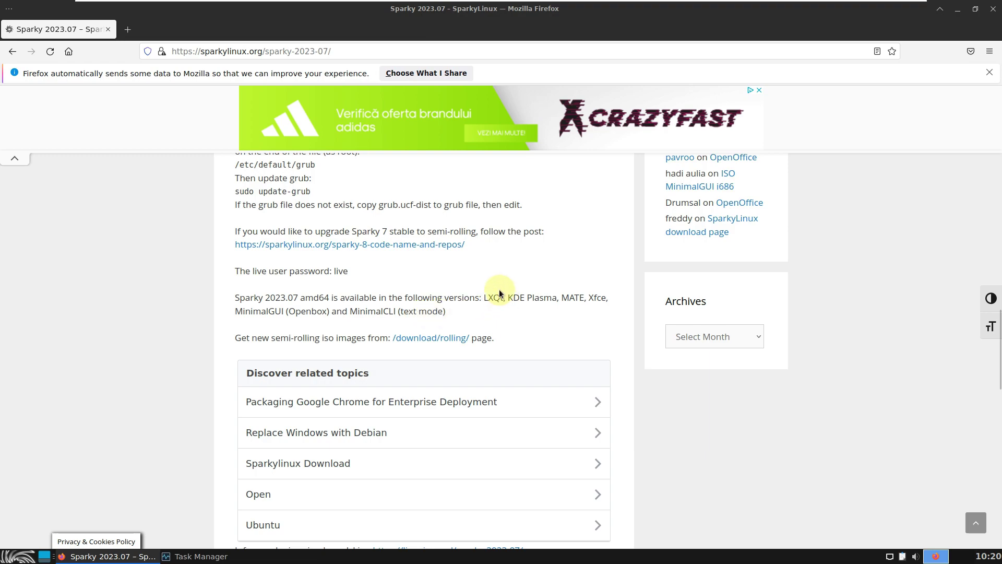
{"action": "scroll", "coordinate": [502, 290], "scroll_direction": "down", "scroll_amount": 2}
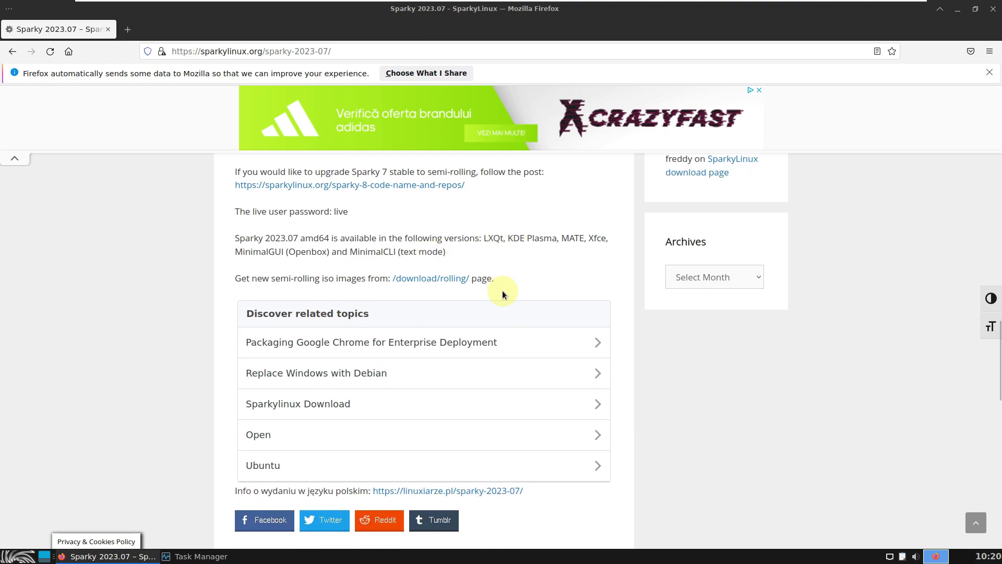
{"action": "scroll", "coordinate": [502, 291], "scroll_direction": "up", "scroll_amount": 5}
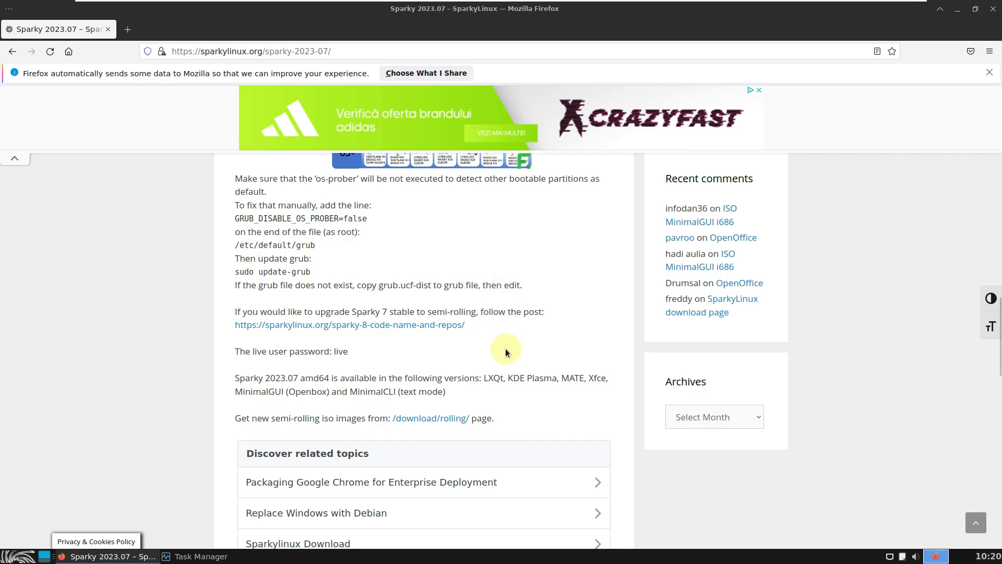
{"action": "scroll", "coordinate": [505, 348], "scroll_direction": "up", "scroll_amount": 15}
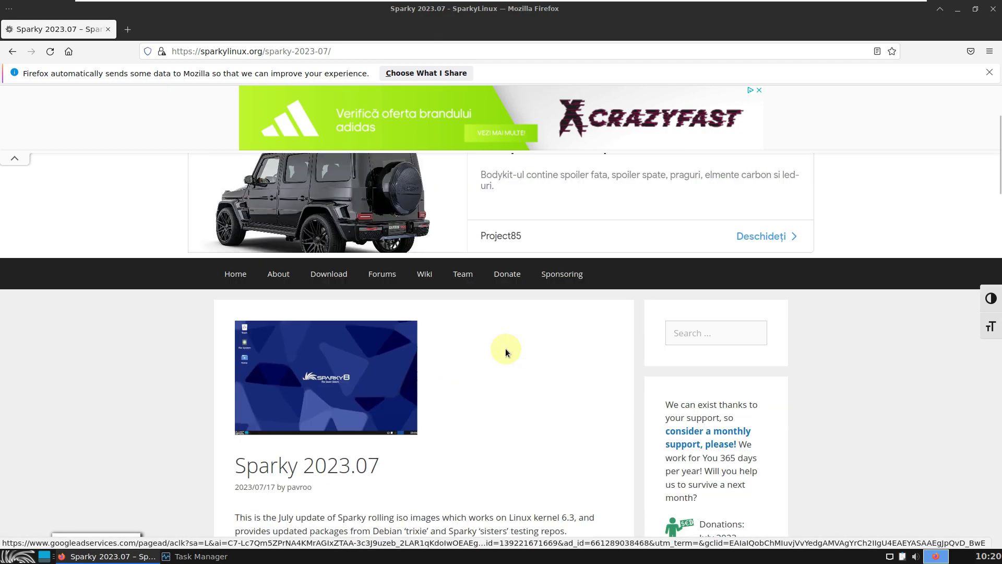
Go to the SparkyLinux Download page and dismiss the pop-up advertisement
{"action": "left_click", "coordinate": [333, 308]}
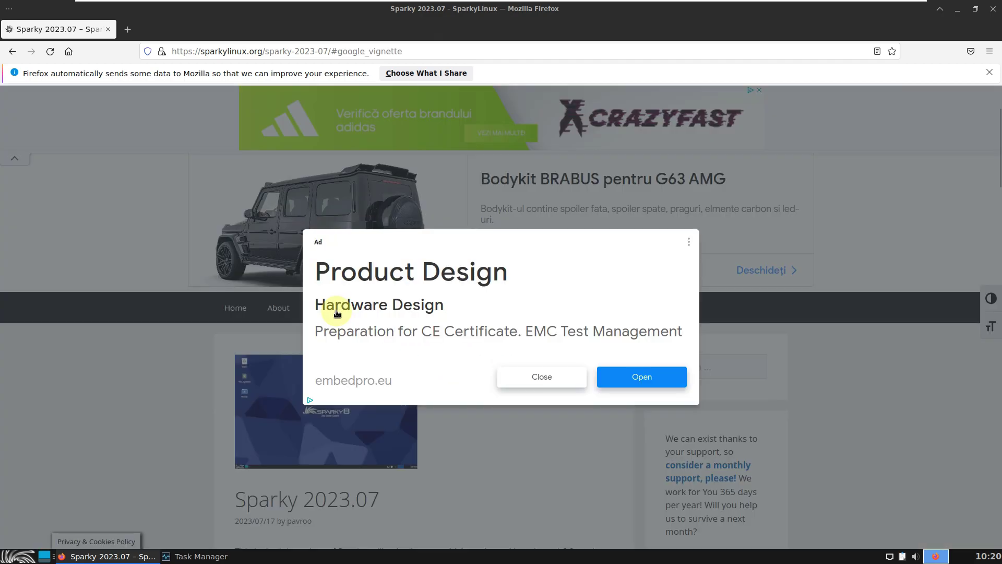
{"action": "left_click", "coordinate": [529, 378]}
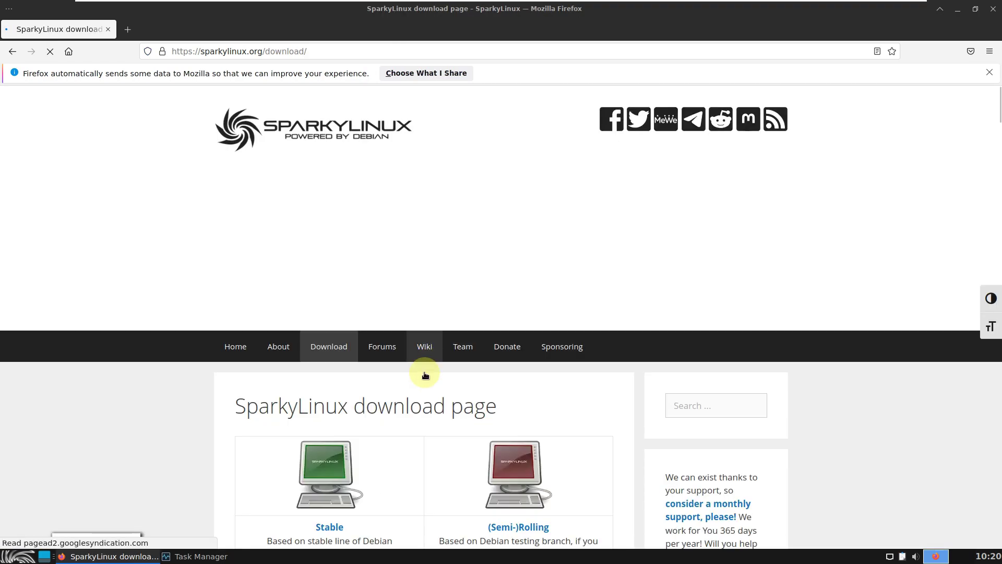
{"action": "scroll", "coordinate": [425, 374], "scroll_direction": "down", "scroll_amount": 4}
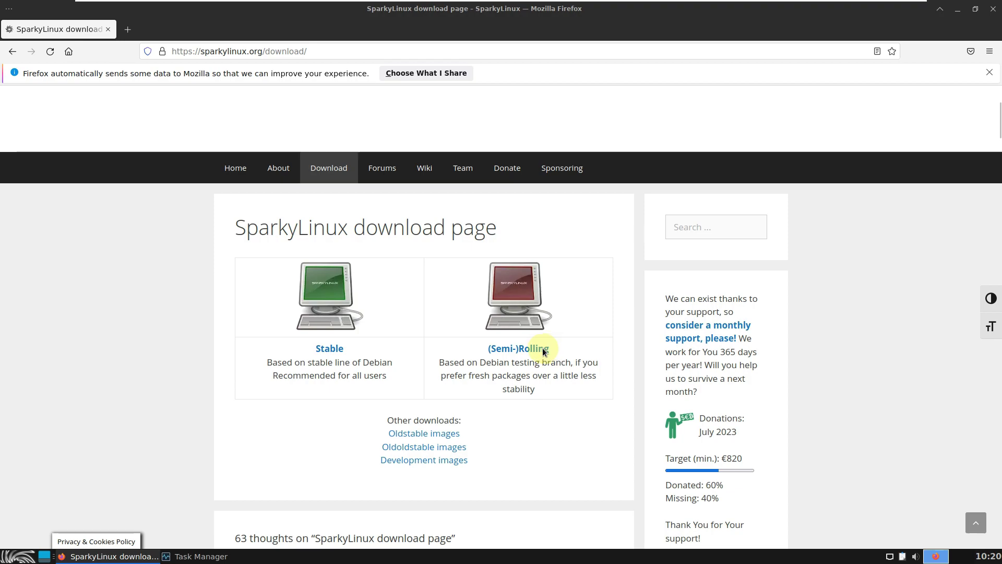
Review the (Semi-)Rolling 2023.07 ISO tables, including the 1.65 GB Xfce image
{"action": "left_click", "coordinate": [542, 349]}
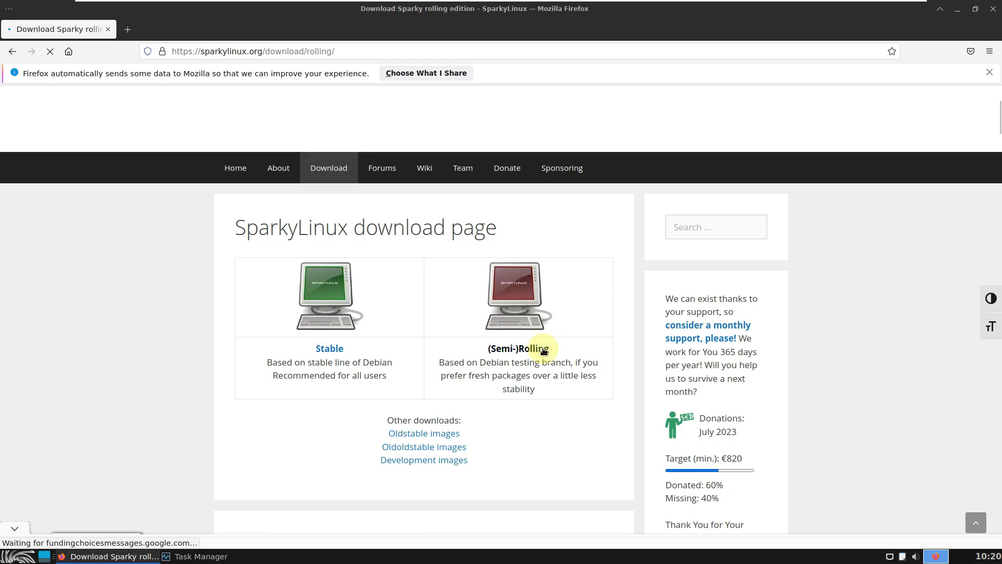
{"action": "scroll", "coordinate": [543, 347], "scroll_direction": "down", "scroll_amount": 3}
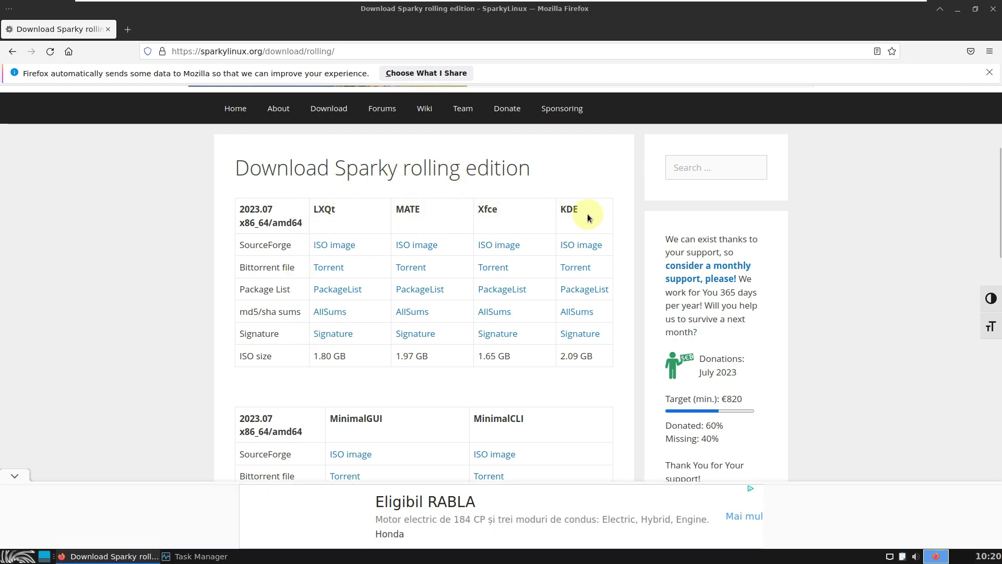
{"action": "scroll", "coordinate": [588, 214], "scroll_direction": "down", "scroll_amount": 1}
{"action": "scroll", "coordinate": [520, 264], "scroll_direction": "down", "scroll_amount": 2}
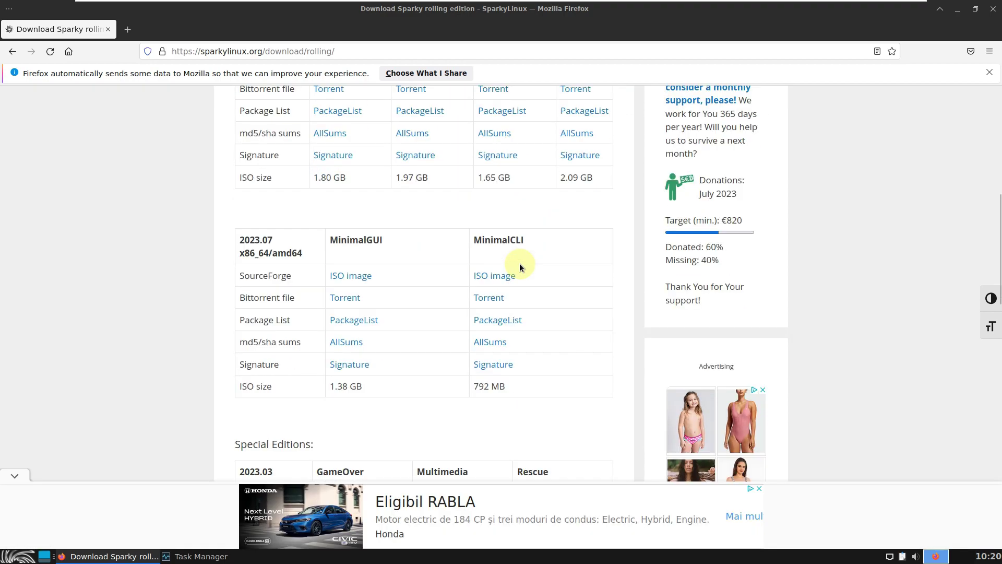
{"action": "scroll", "coordinate": [396, 240], "scroll_direction": "down", "scroll_amount": 2}
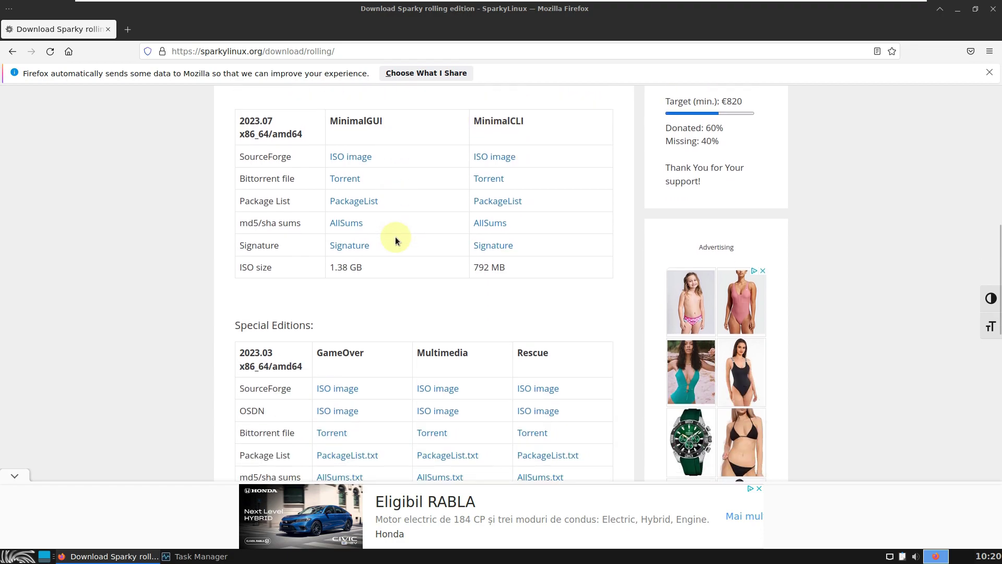
{"action": "scroll", "coordinate": [396, 237], "scroll_direction": "up", "scroll_amount": 3}
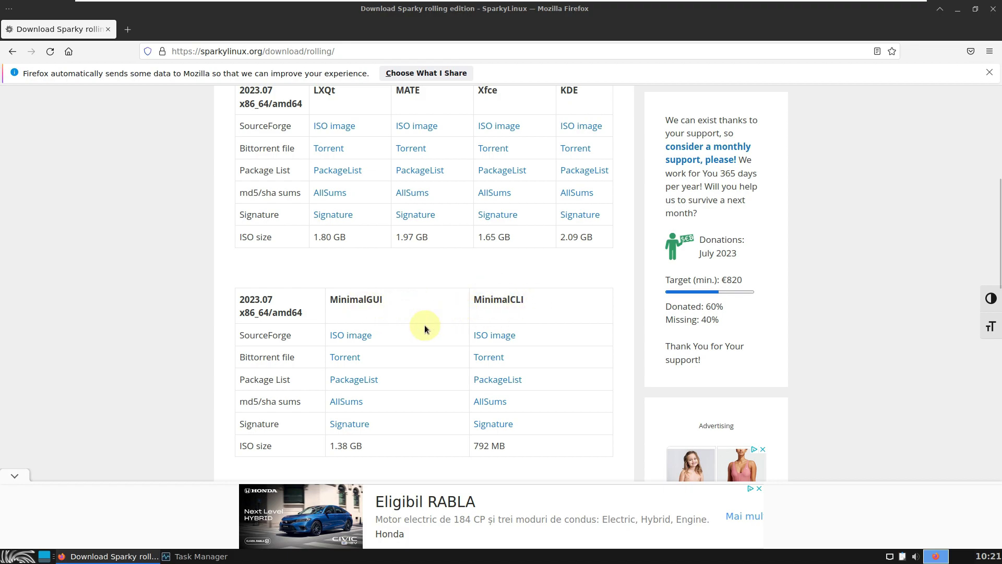
{"action": "scroll", "coordinate": [535, 329], "scroll_direction": "up", "scroll_amount": 2}
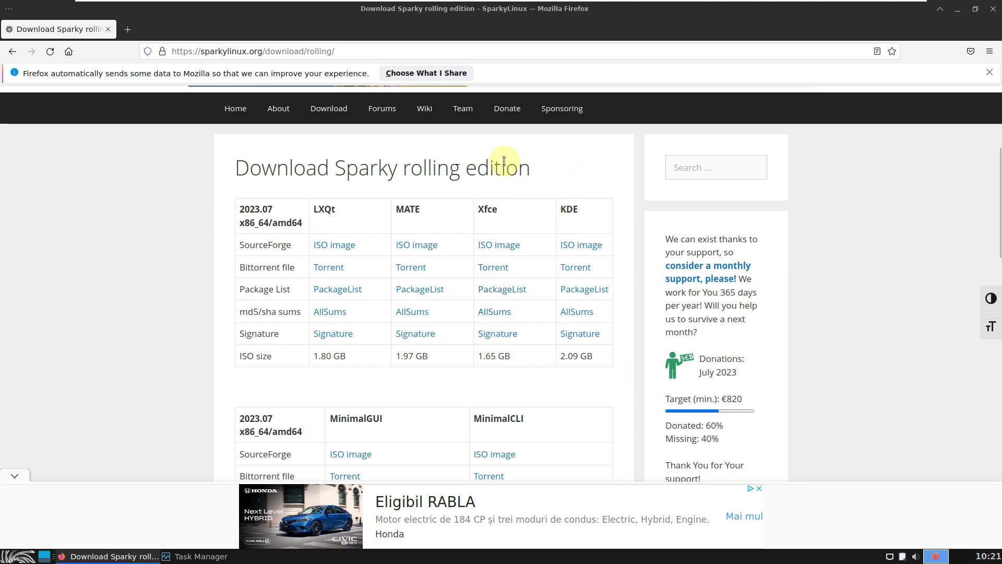
Start then cancel the Xfce rolling ISO download, close the SourceForge tab and quit Firefox
{"action": "left_click", "coordinate": [490, 245]}
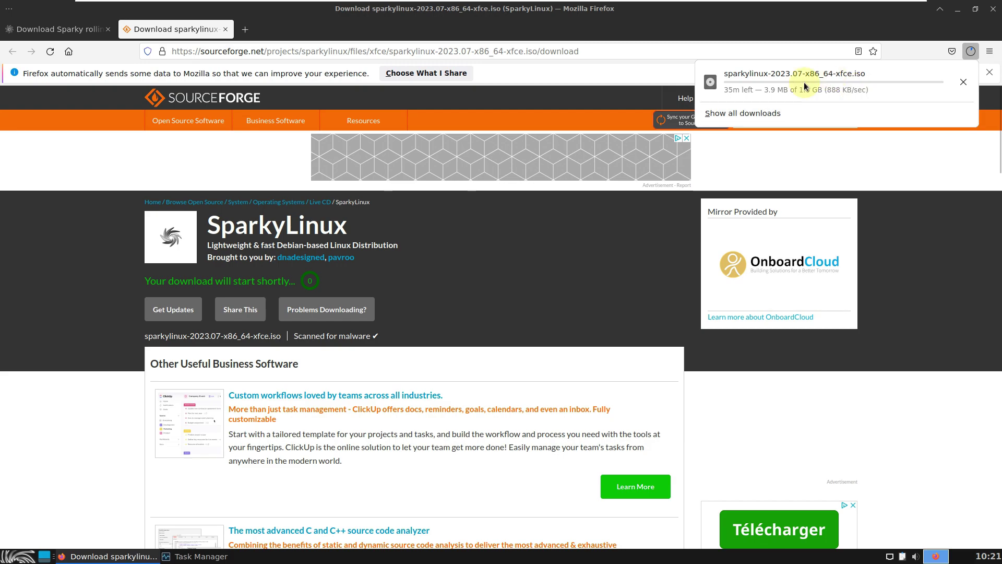
{"action": "left_click", "coordinate": [963, 82]}
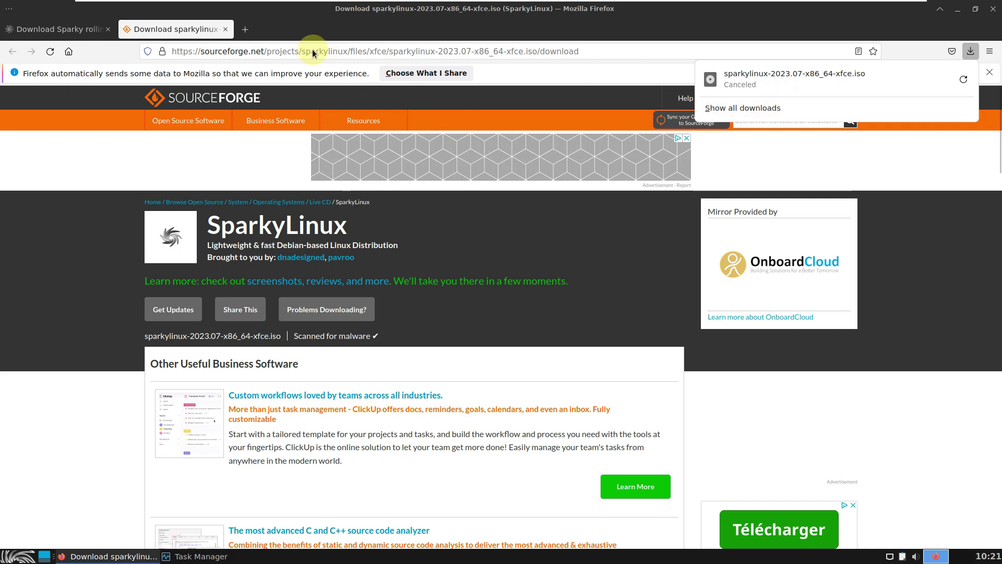
{"action": "left_click", "coordinate": [226, 29]}
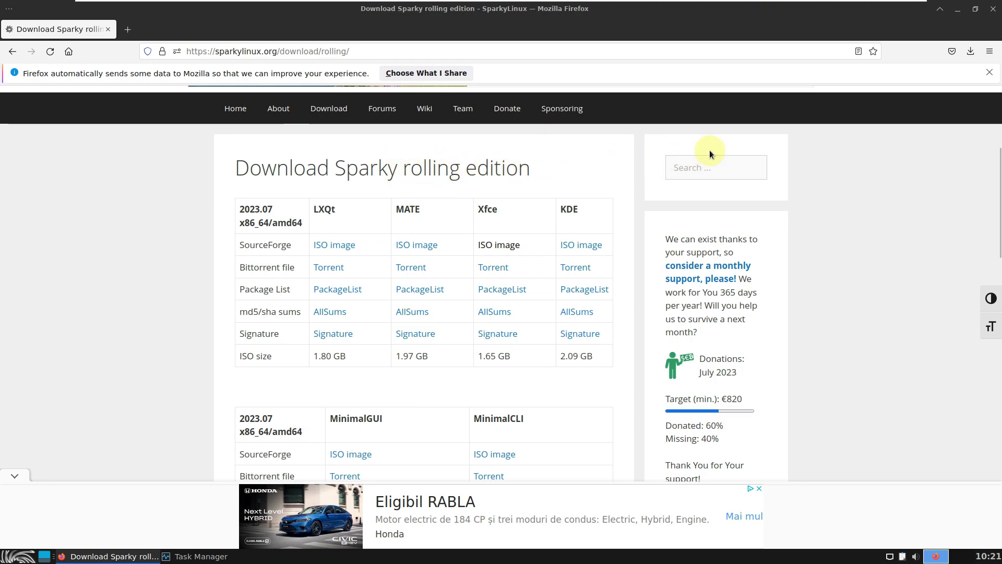
{"action": "left_click", "coordinate": [991, 12]}
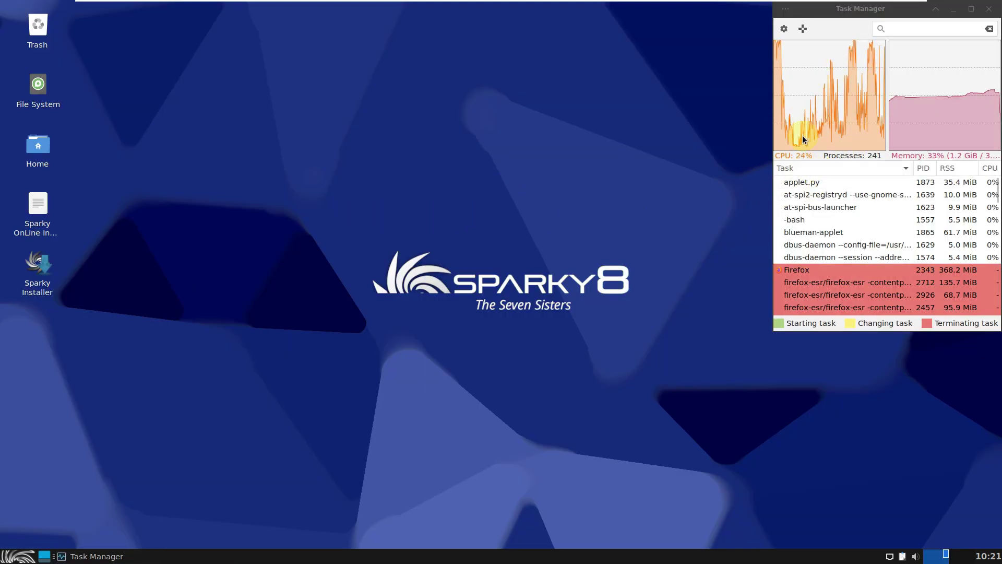
Maximize Task Manager to read full command lines, restore it, then launch Terminal Emulator
{"action": "left_click", "coordinate": [971, 9]}
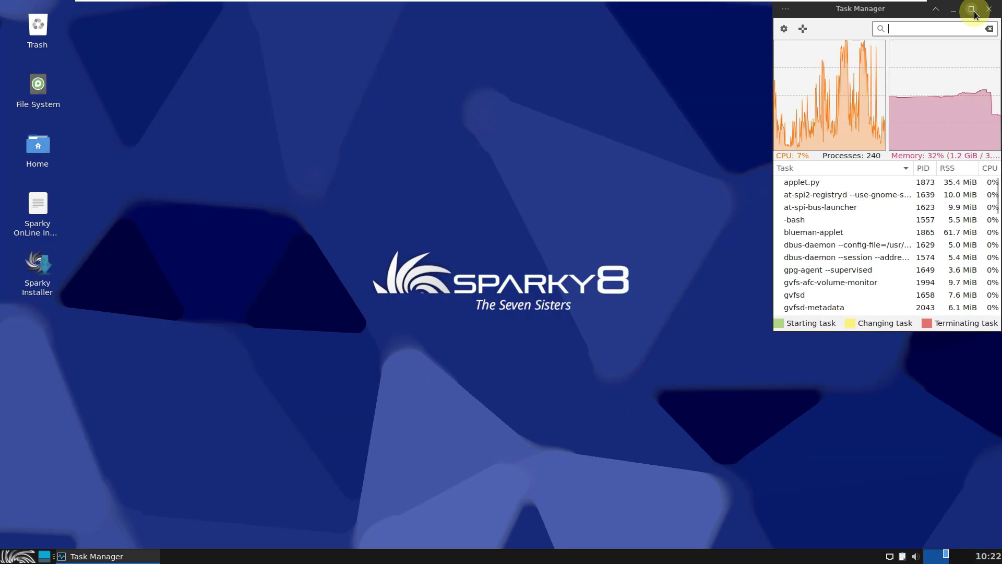
{"action": "left_click", "coordinate": [975, 10]}
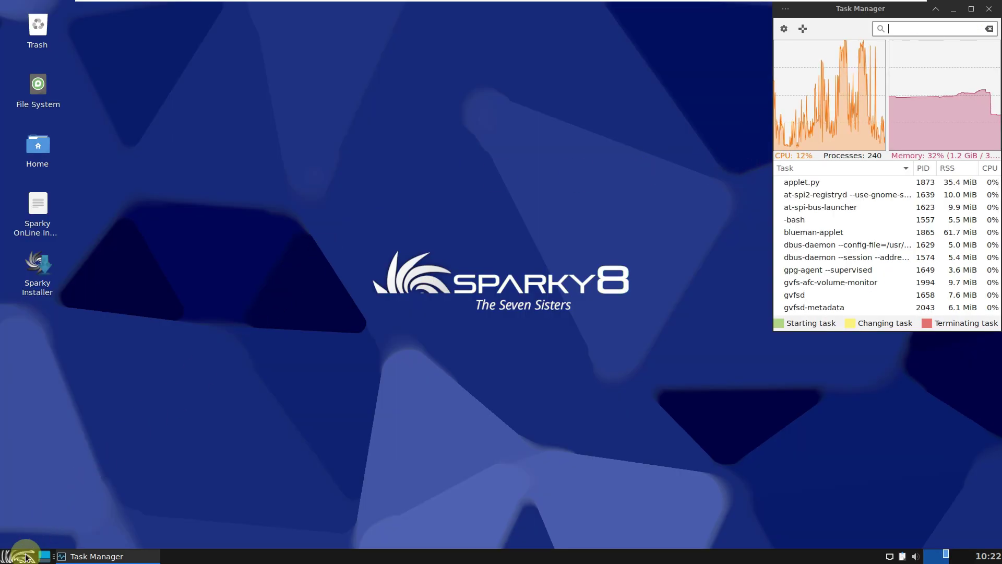
{"action": "left_click", "coordinate": [23, 556]}
{"action": "left_click", "coordinate": [63, 500]}
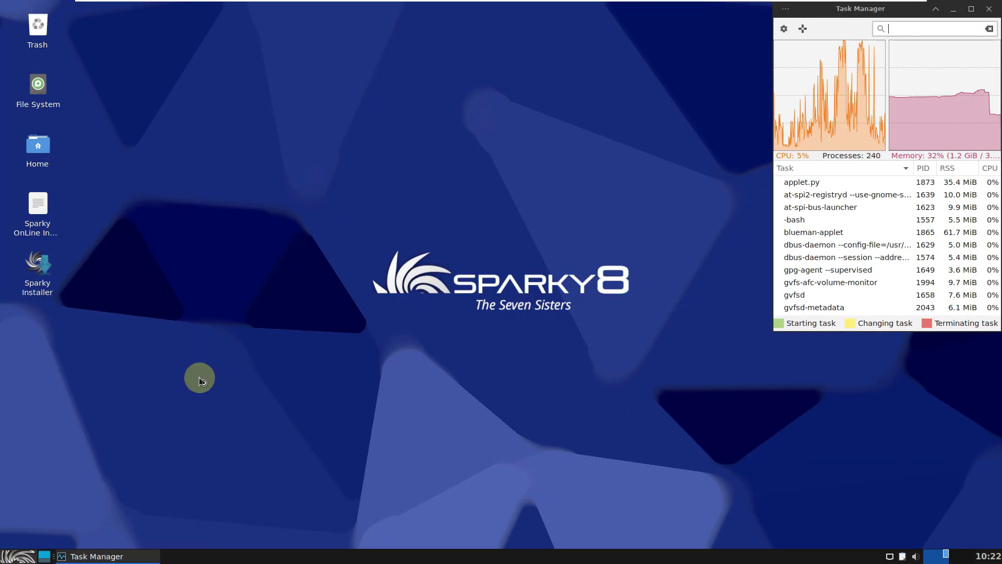
Open Xfce Terminal and confirm in its About dialog that the version is 1.0.4
{"action": "key", "text": "ctrl+alt+t"}
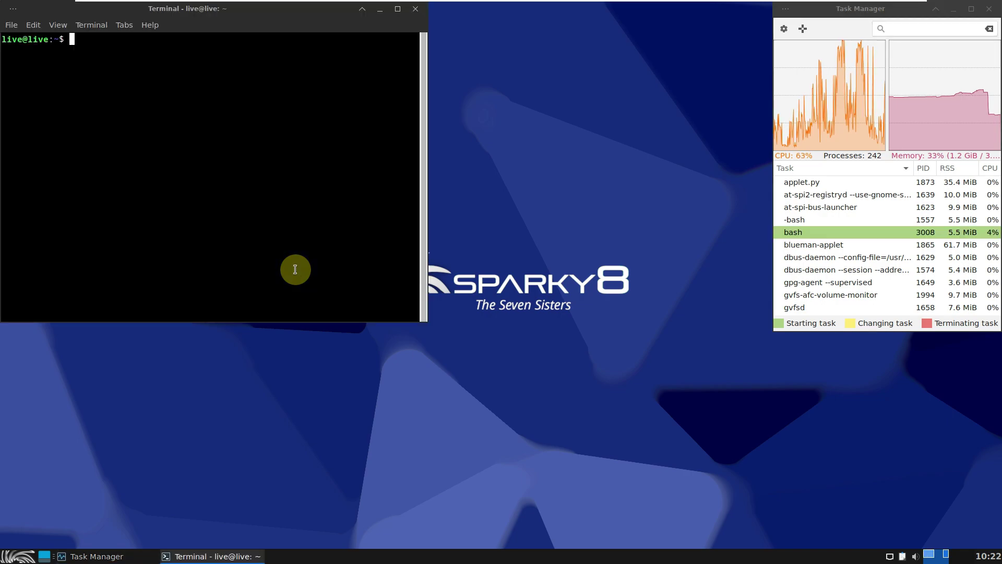
{"action": "left_click", "coordinate": [158, 25]}
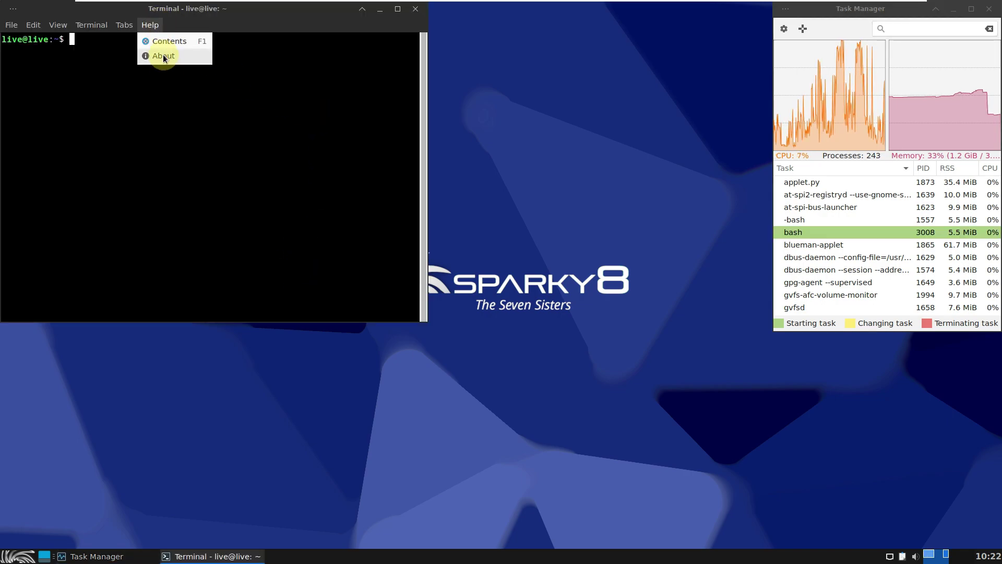
{"action": "left_click", "coordinate": [165, 58]}
{"action": "left_click_drag", "start_coordinate": [241, 189], "coordinate": [201, 189]}
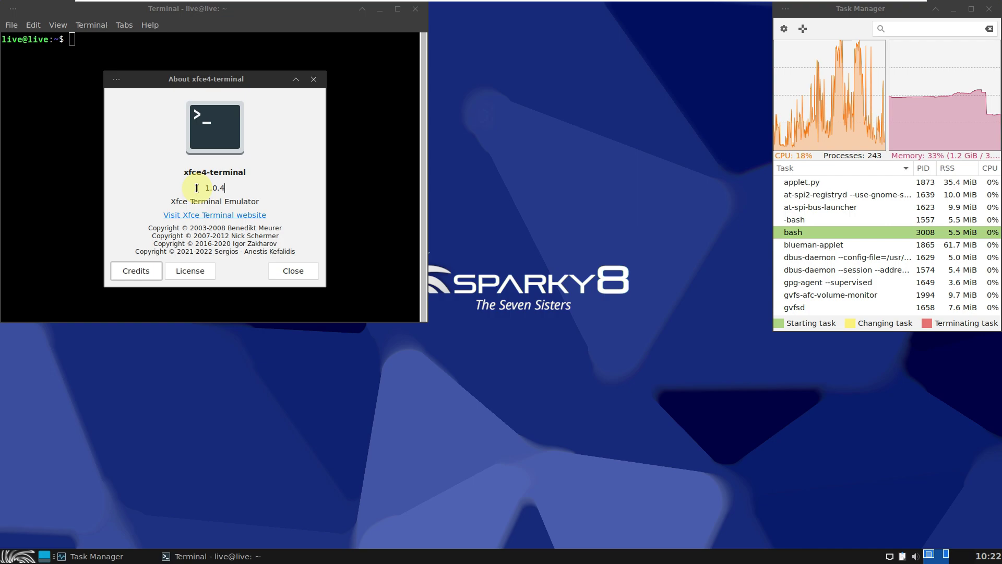
{"action": "left_click", "coordinate": [314, 80]}
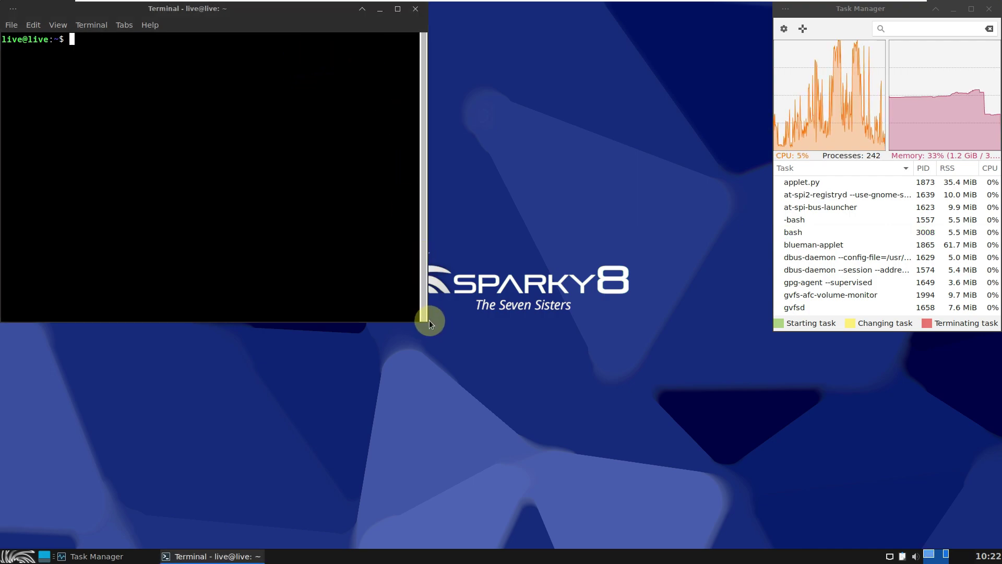
Enlarge the terminal to 134x35 and run inxi for a short system summary
{"action": "left_click_drag", "start_coordinate": [427, 323], "coordinate": [734, 466]}
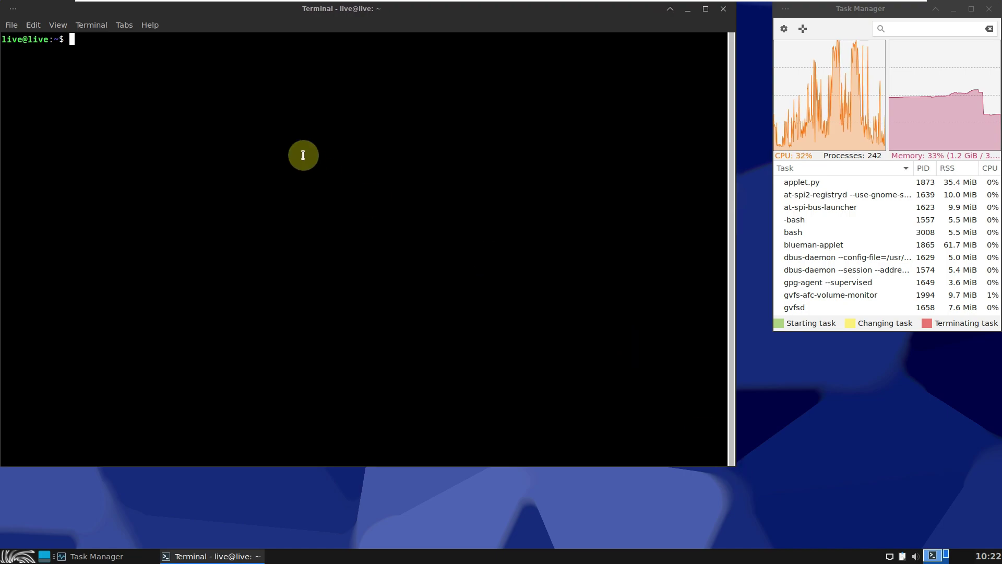
{"action": "type", "text": "inx"}
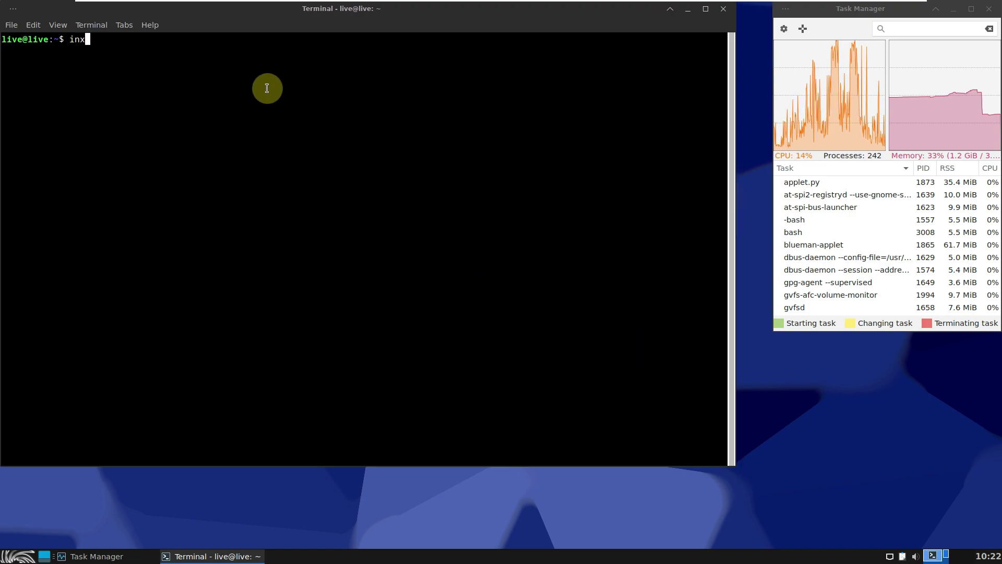
{"action": "type", "text": "i"}
{"action": "key", "text": "Return"}
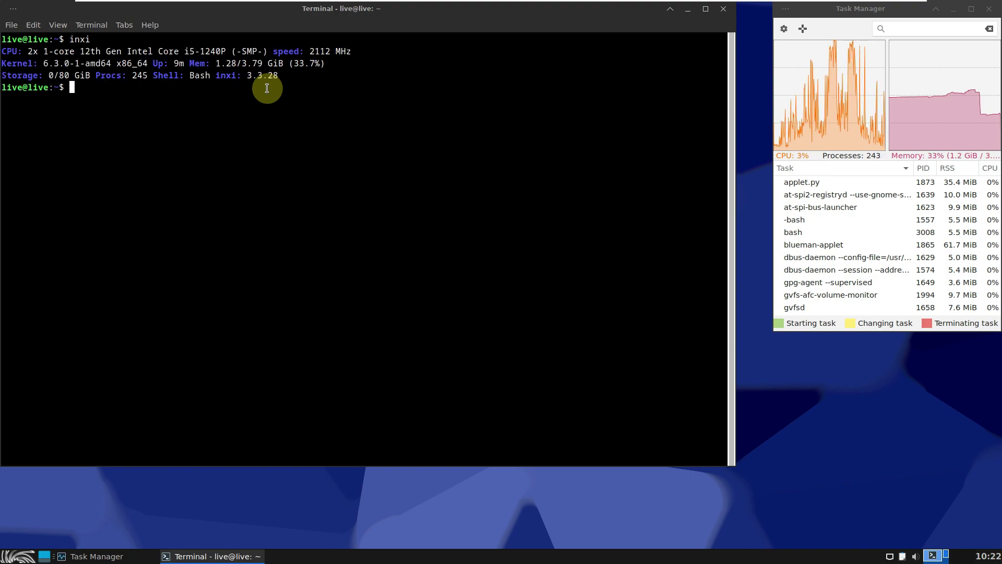
Apply the Black on White colour preset in Xfce Terminal's preferences
{"action": "left_click", "coordinate": [35, 24]}
{"action": "left_click", "coordinate": [64, 143]}
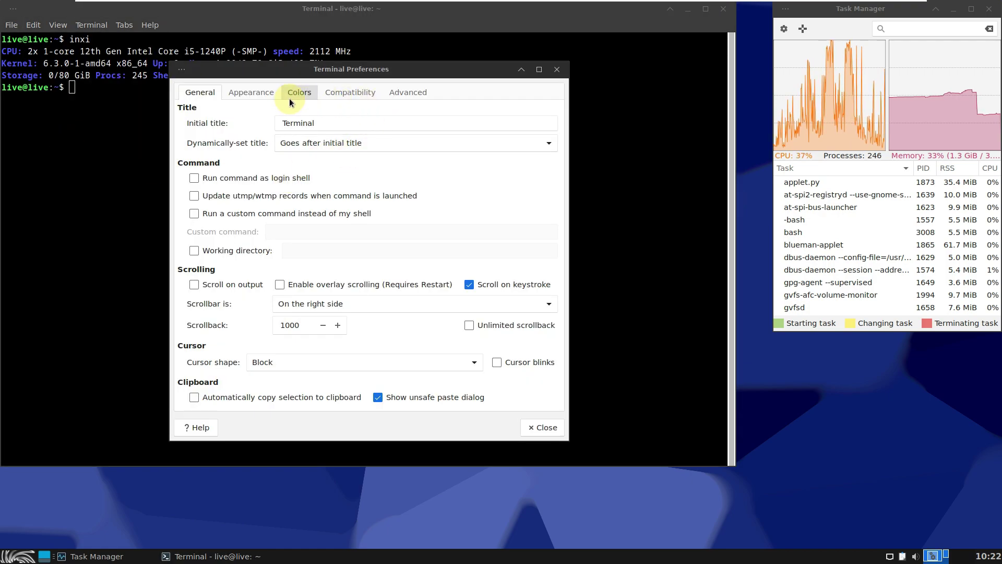
{"action": "left_click", "coordinate": [289, 99]}
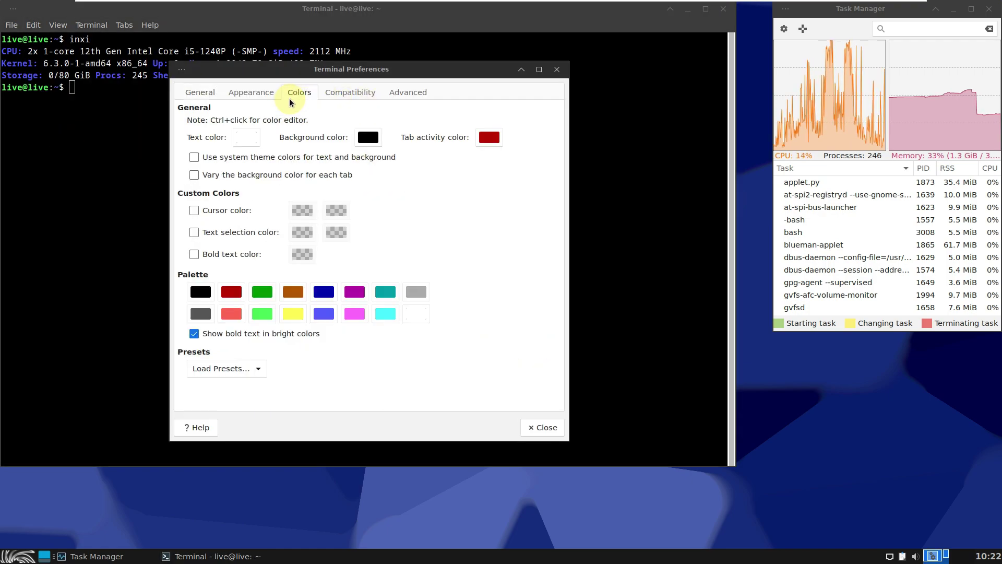
{"action": "left_click", "coordinate": [242, 369]}
{"action": "left_click", "coordinate": [242, 387]}
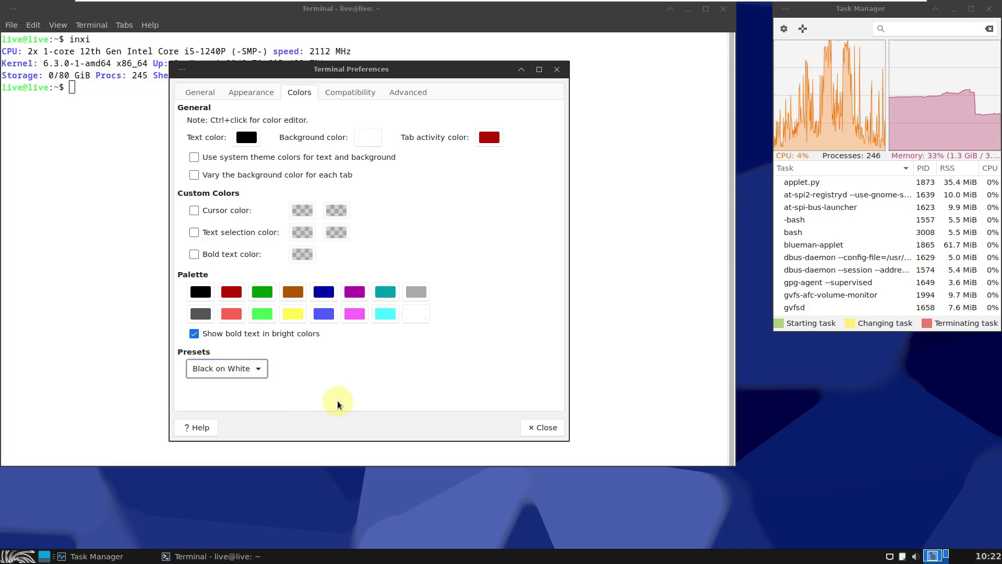
{"action": "left_click", "coordinate": [534, 428]}
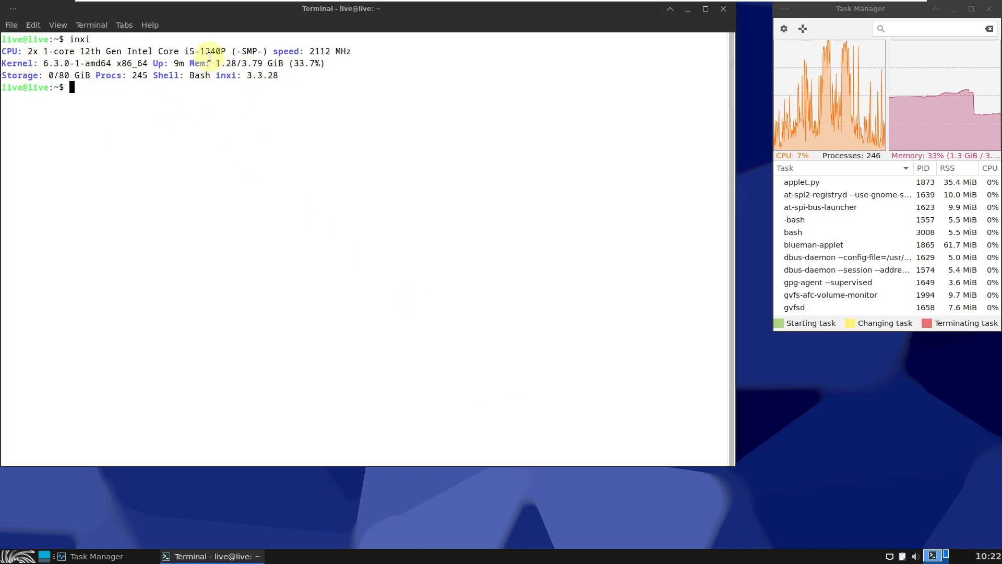
Shift the terminal window slightly right and run inxi -b for the fuller report
{"action": "left_click_drag", "start_coordinate": [260, 14], "coordinate": [272, 14]}
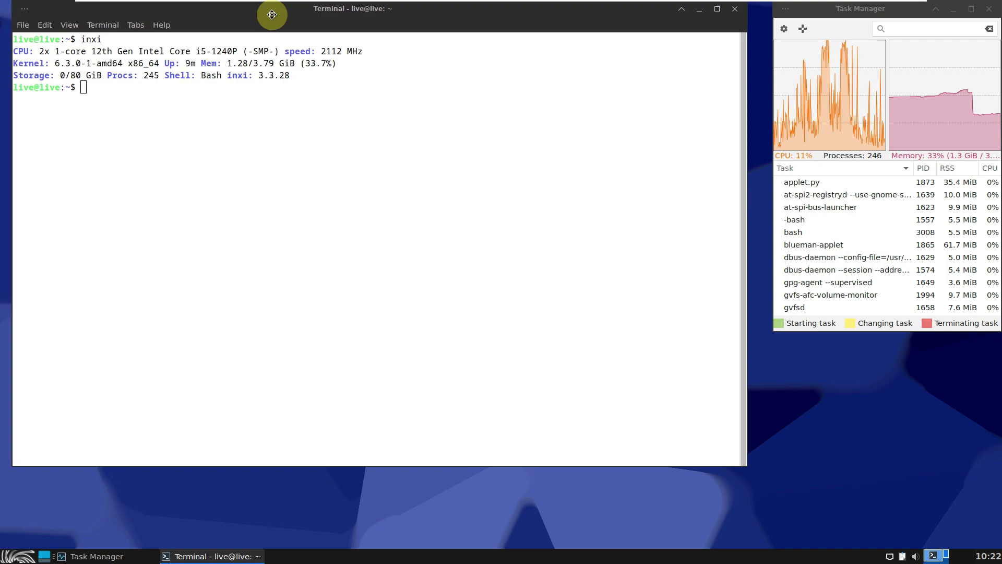
{"action": "type", "text": "i"}
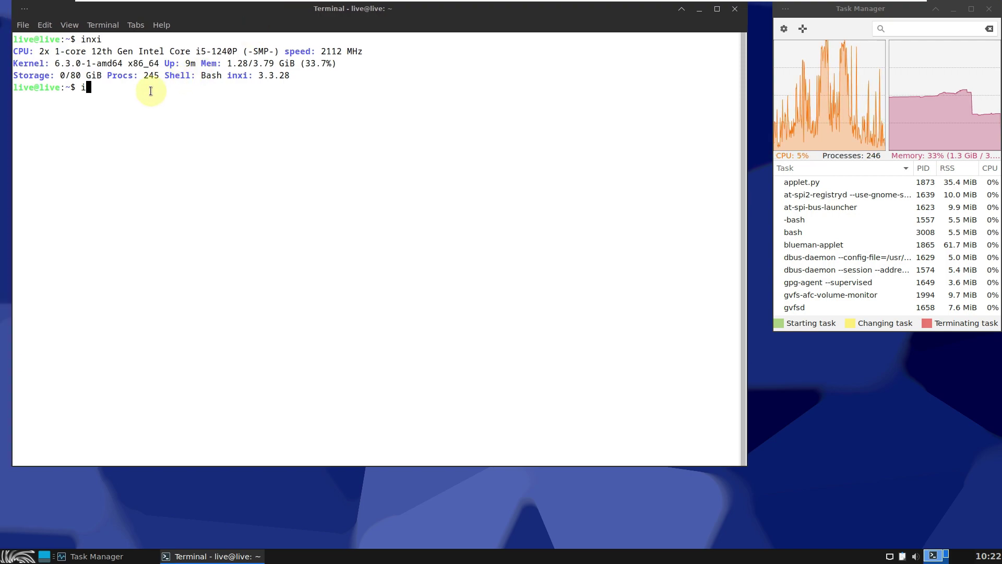
{"action": "type", "text": "nxi -b"}
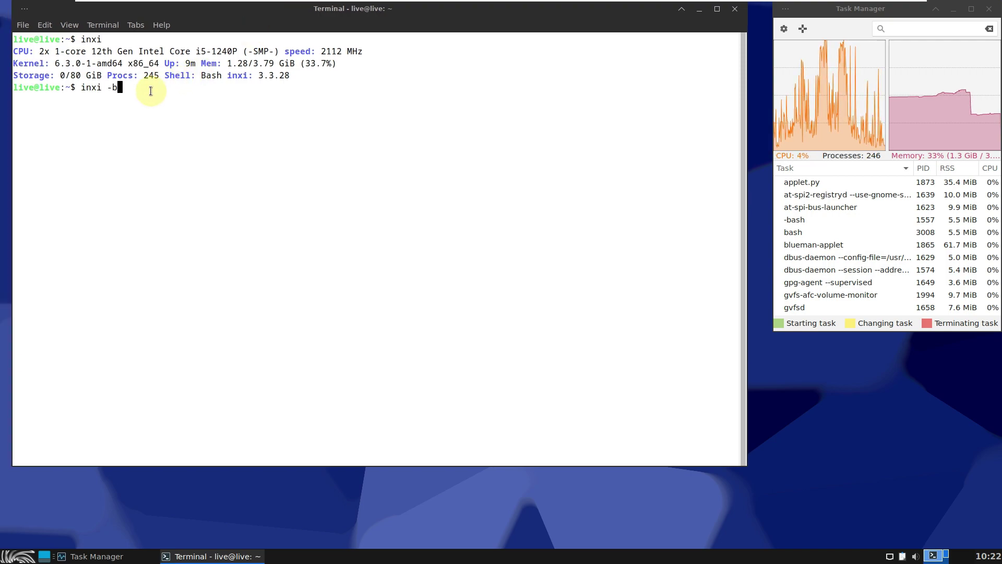
{"action": "key", "text": "Return"}
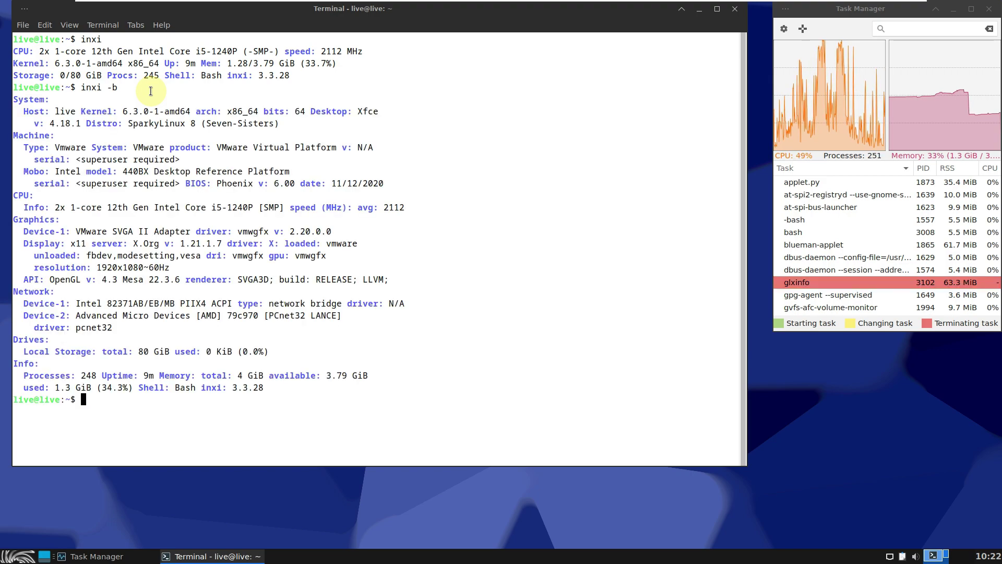
Highlight kernel 6.3.0-1-amd64, the CPU model, 0/80 storage, SparkyLinux 8 (Seven-Sisters) and Xfce 4.18.1
{"action": "double_click", "coordinate": [69, 63]}
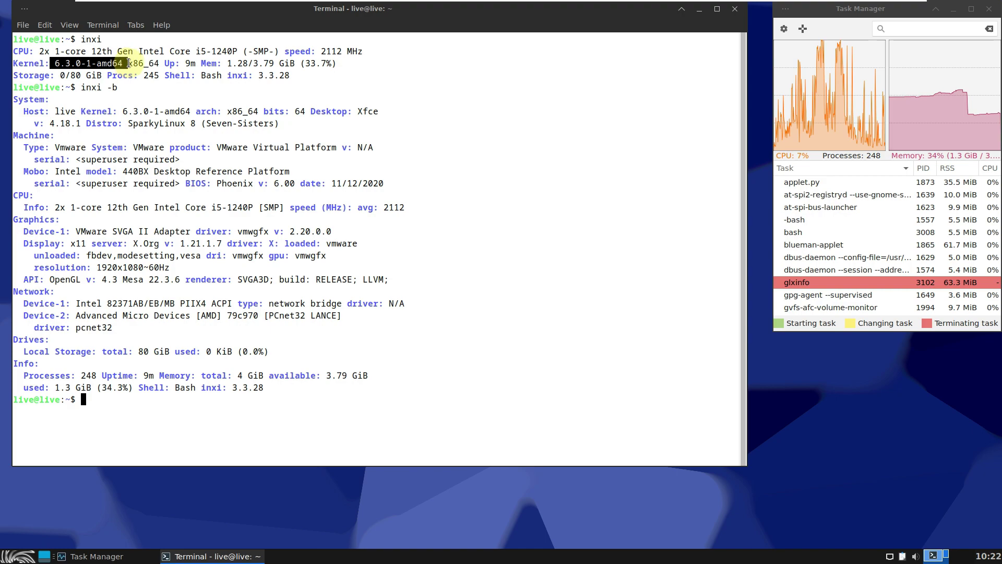
{"action": "left_click", "coordinate": [157, 93]}
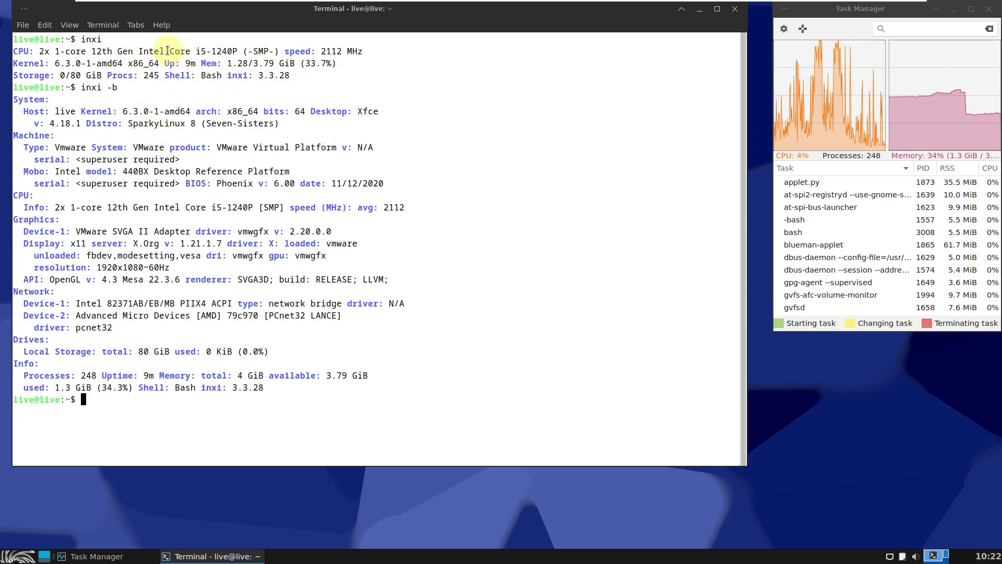
{"action": "left_click_drag", "start_coordinate": [166, 51], "coordinate": [231, 52]}
{"action": "left_click", "coordinate": [155, 80]}
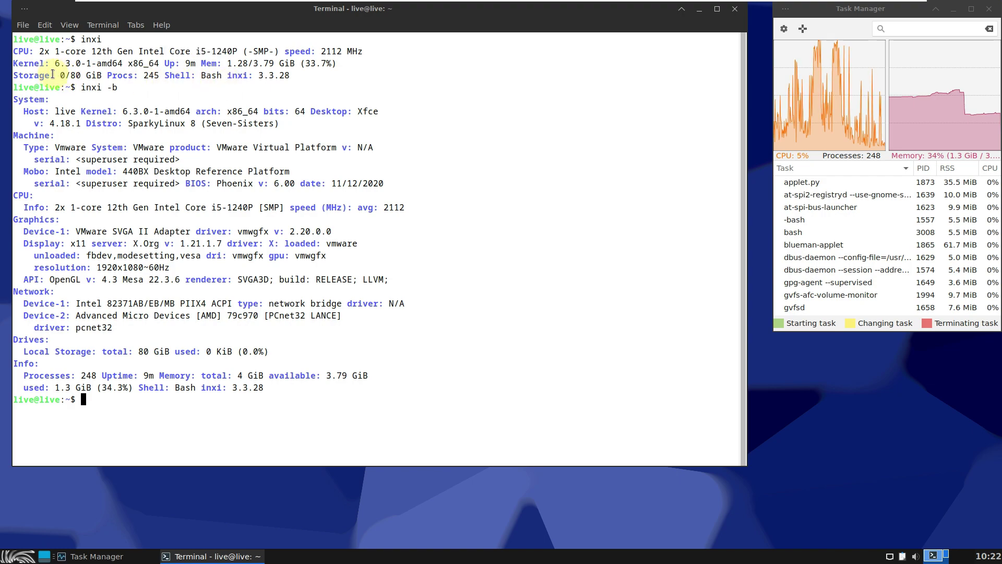
{"action": "left_click_drag", "start_coordinate": [53, 75], "coordinate": [106, 76]}
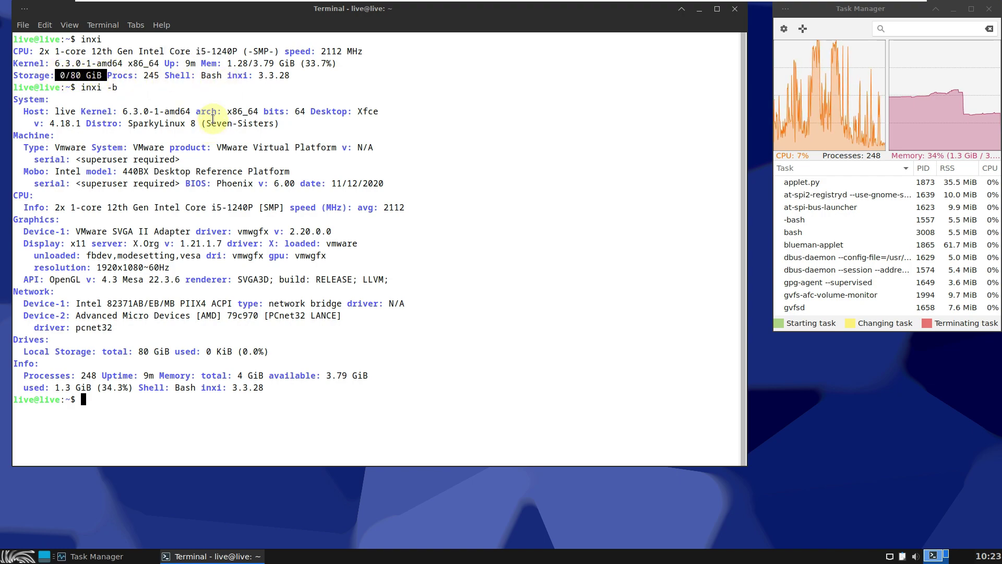
{"action": "left_click", "coordinate": [210, 91]}
{"action": "left_click_drag", "start_coordinate": [113, 111], "coordinate": [191, 111]}
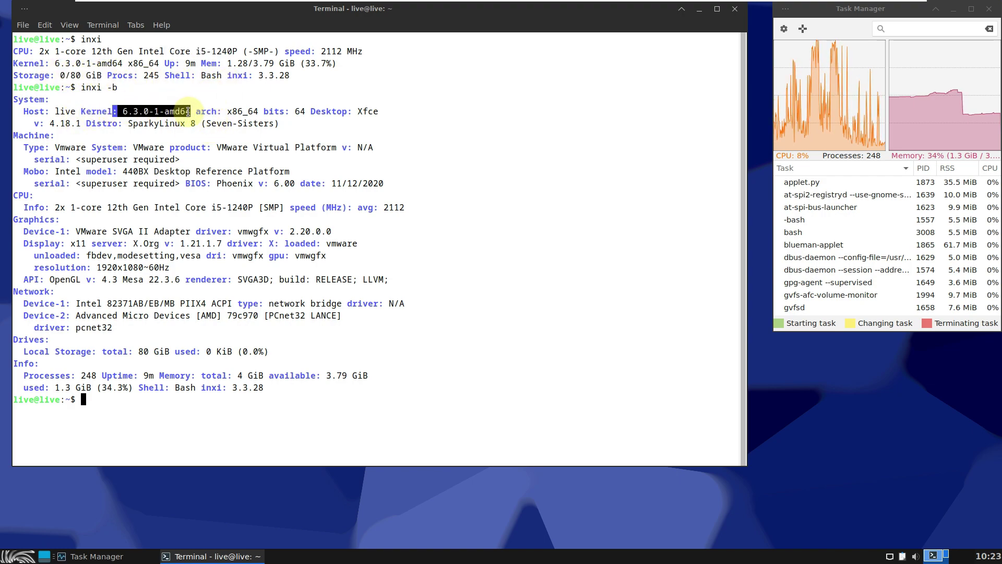
{"action": "left_click", "coordinate": [193, 137]}
{"action": "left_click_drag", "start_coordinate": [88, 124], "coordinate": [327, 128]}
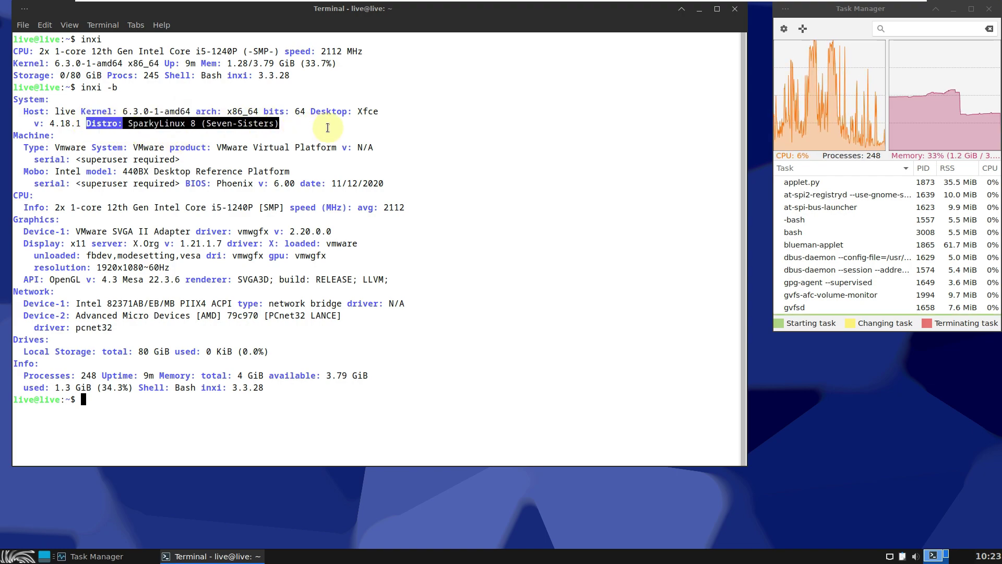
{"action": "left_click", "coordinate": [327, 127]}
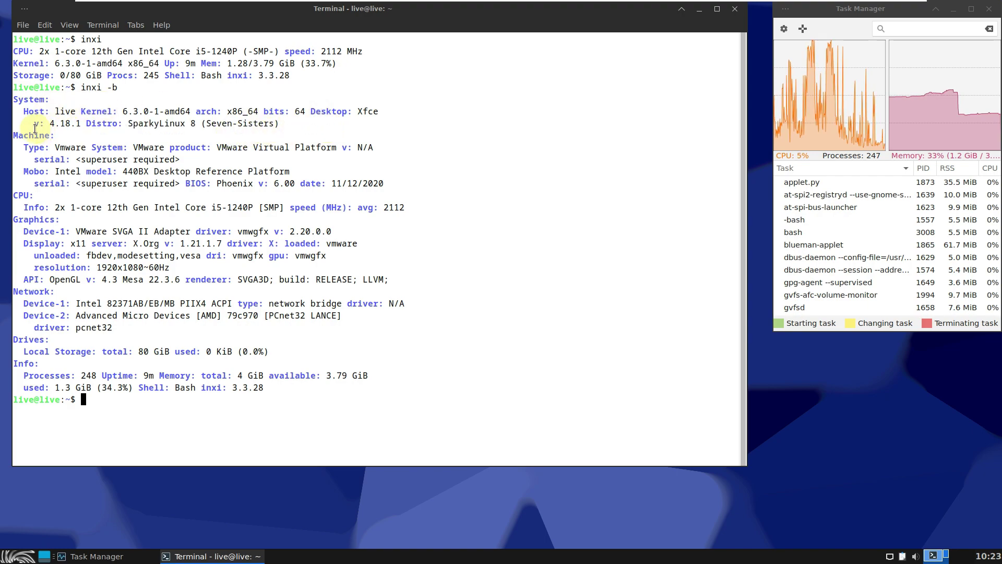
{"action": "left_click_drag", "start_coordinate": [34, 124], "coordinate": [87, 124]}
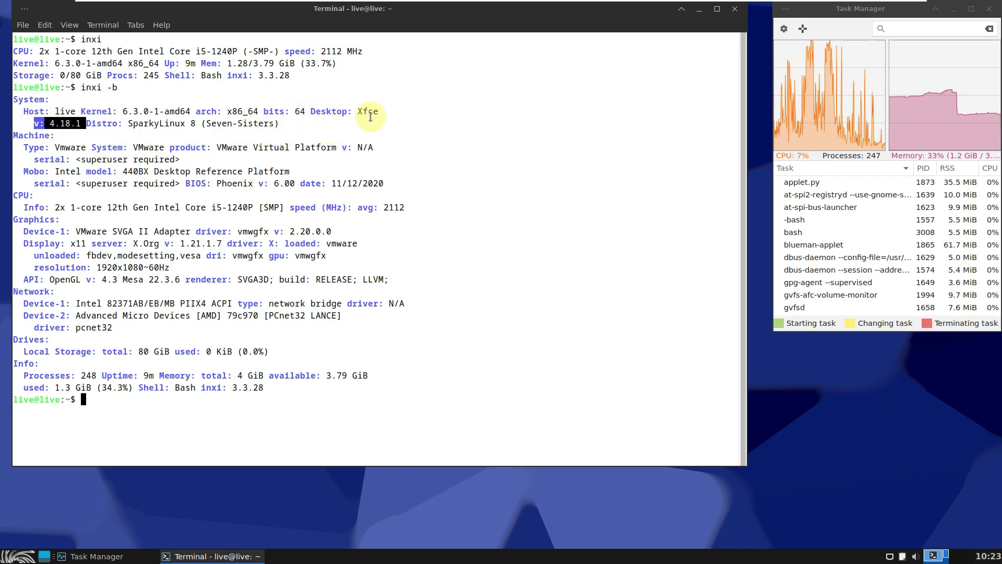
{"action": "left_click", "coordinate": [391, 114]}
Highlight the Machine/Mobo details, CPU line, X.Org 1.21.1.7, Display x11 entry and OpenGL 4.3
{"action": "left_click_drag", "start_coordinate": [15, 136], "coordinate": [282, 165]}
{"action": "left_click", "coordinate": [408, 197]}
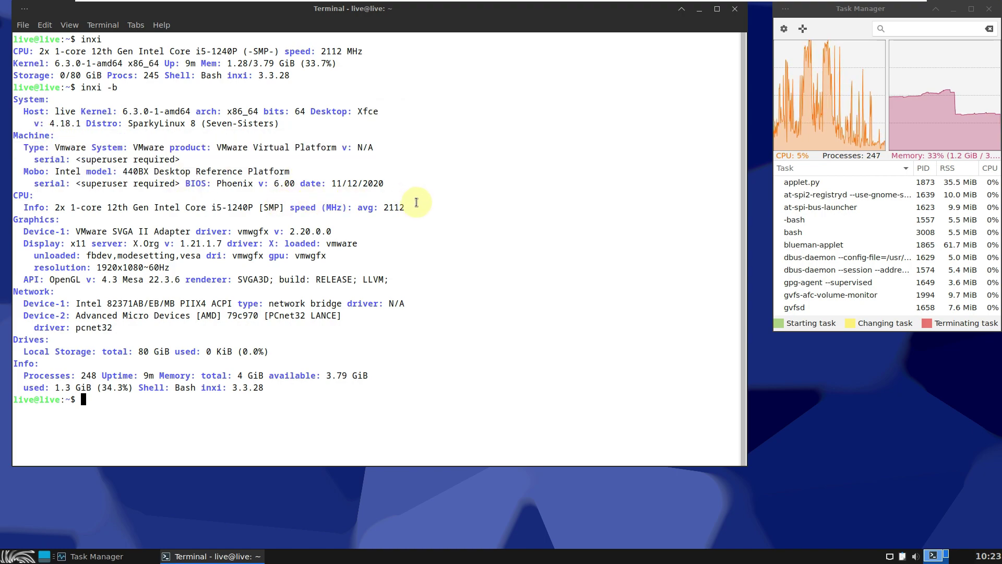
{"action": "left_click_drag", "start_coordinate": [62, 221], "coordinate": [163, 197]}
{"action": "left_click", "coordinate": [388, 233]}
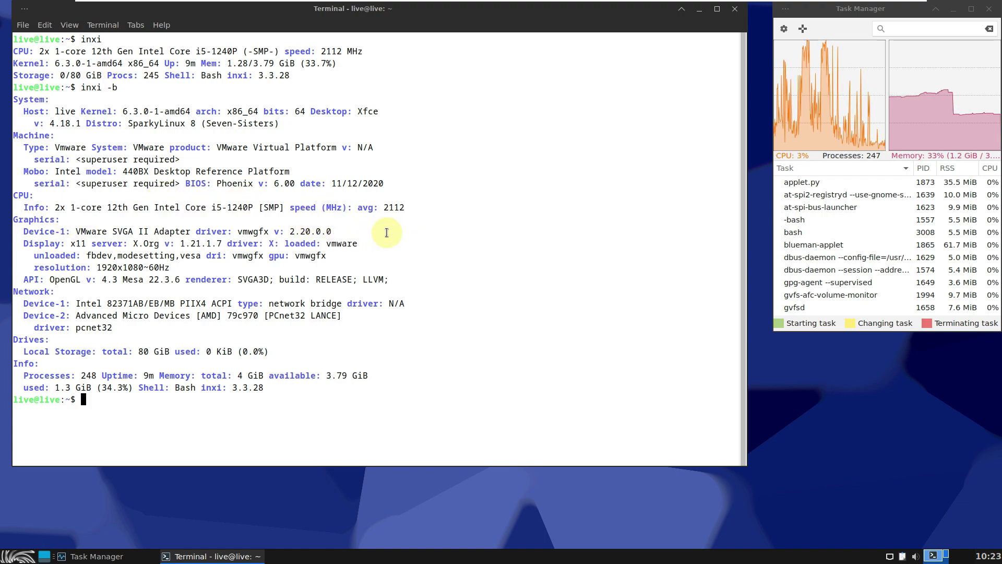
{"action": "left_click_drag", "start_coordinate": [132, 242], "coordinate": [221, 243]}
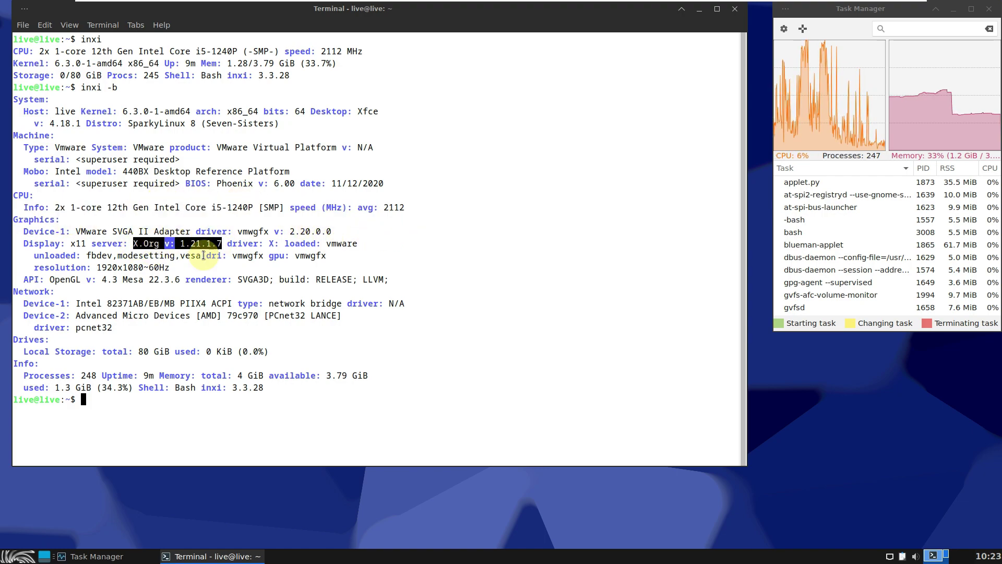
{"action": "left_click_drag", "start_coordinate": [23, 245], "coordinate": [180, 280]}
{"action": "left_click", "coordinate": [139, 298]}
{"action": "double_click", "coordinate": [73, 278]}
{"action": "left_click", "coordinate": [137, 293]}
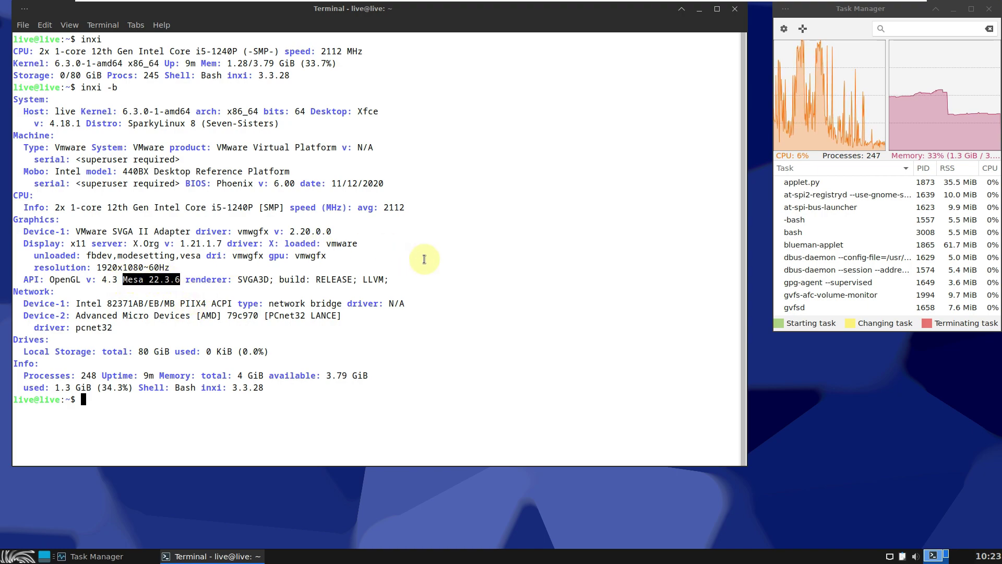
{"action": "left_click", "coordinate": [135, 399]}
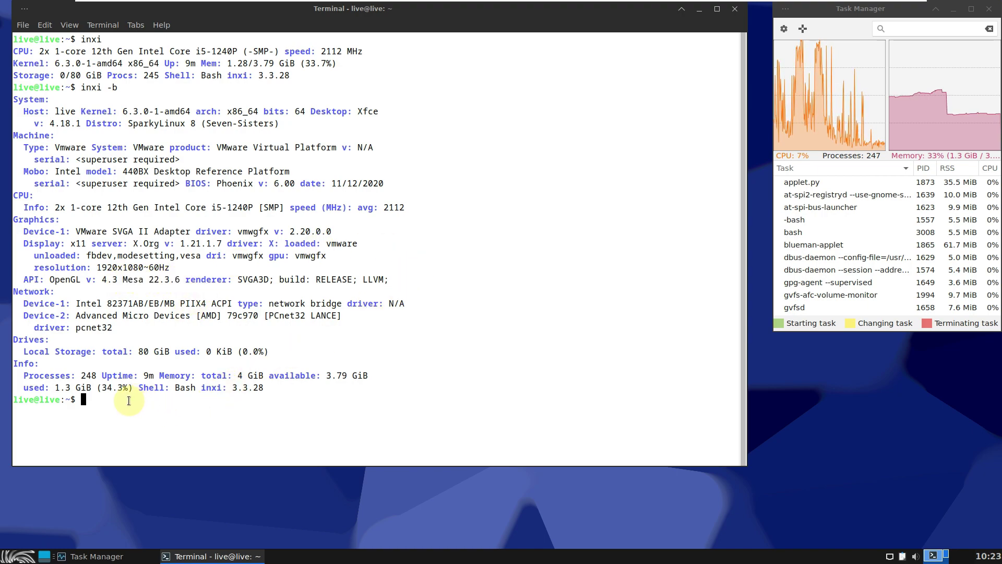
Run inxi -G for graphics details and cat /etc/issue for the release name
{"action": "type", "text": "inxi "}
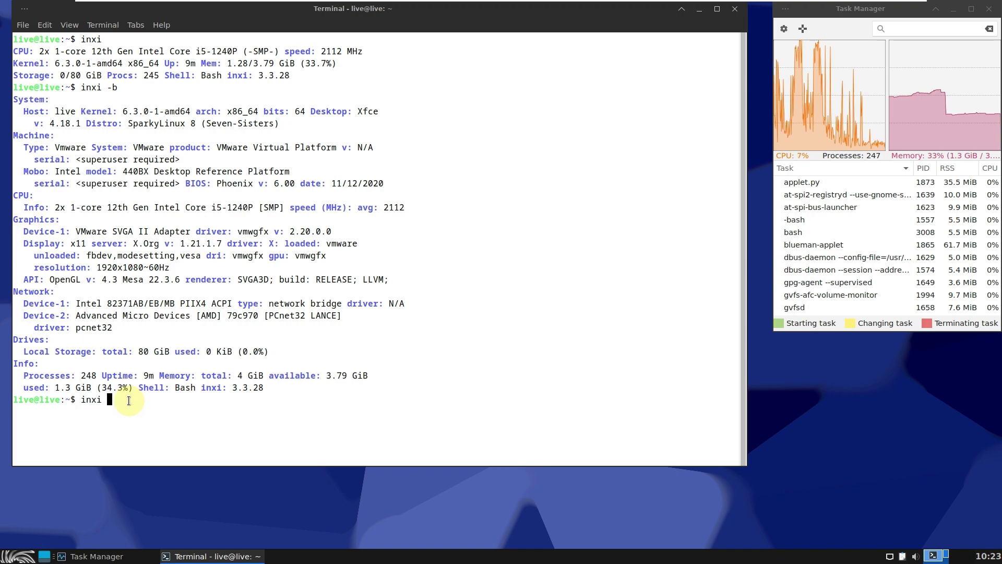
{"action": "type", "text": "-G"}
{"action": "key", "text": "Return"}
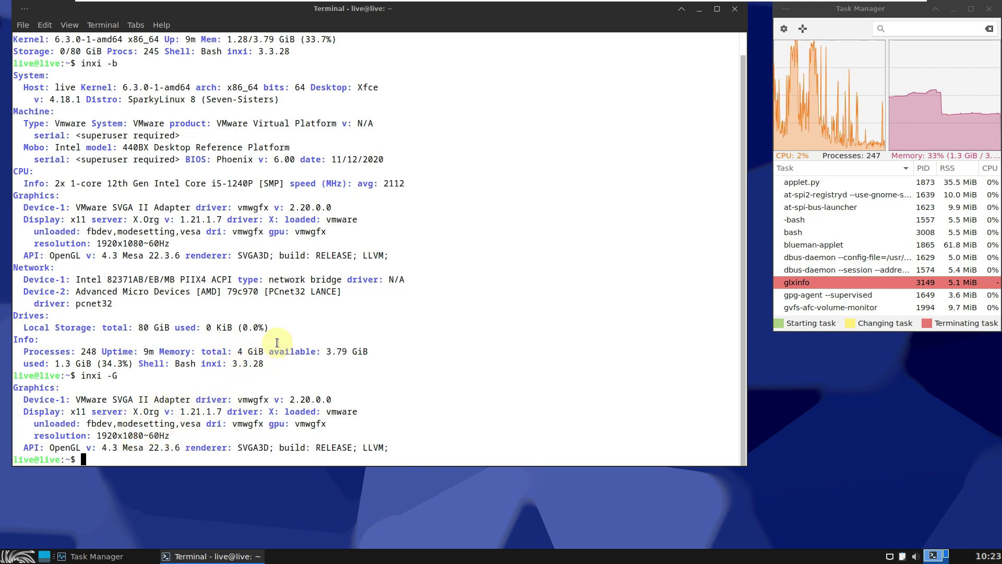
{"action": "type", "text": "cat "}
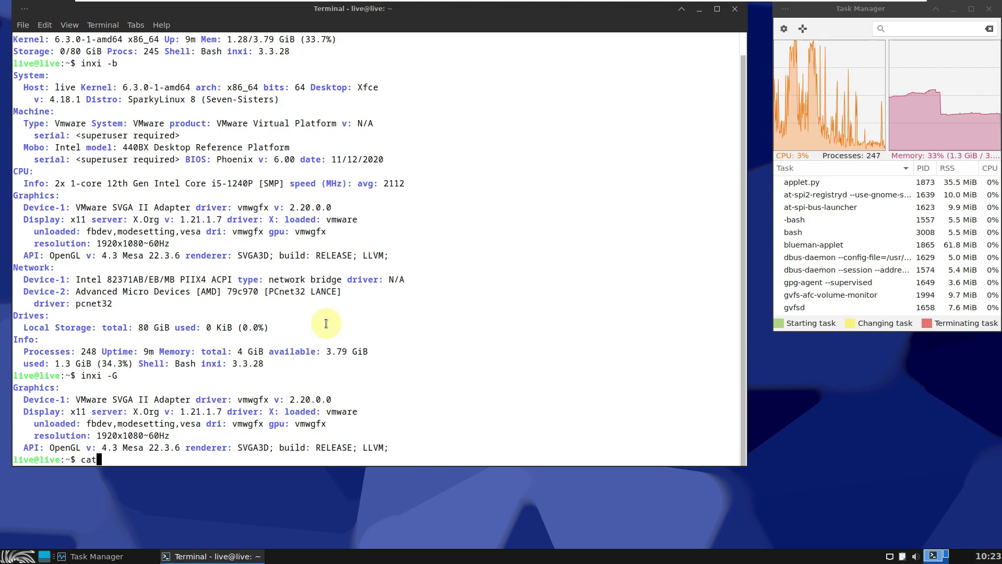
{"action": "type", "text": "/etc"}
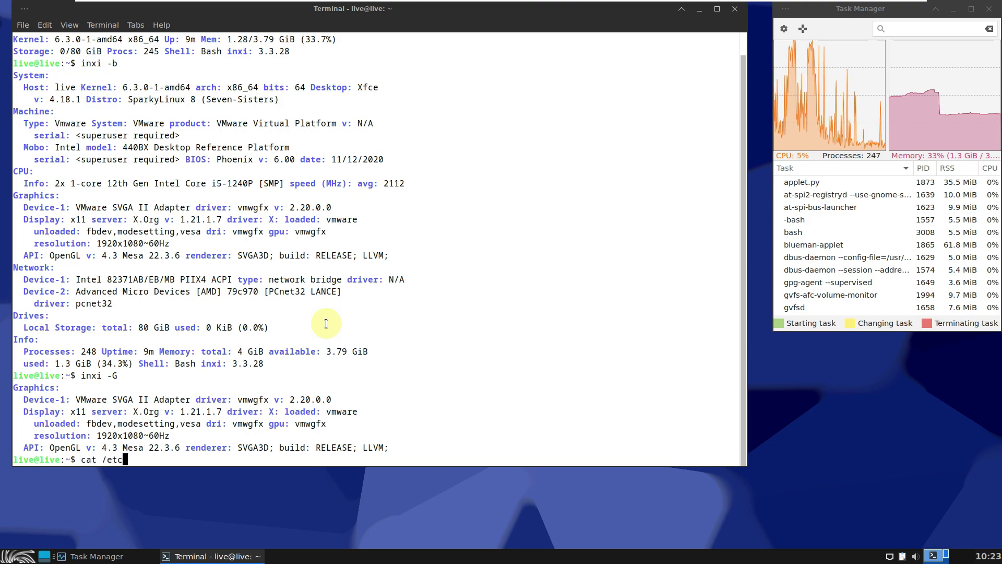
{"action": "type", "text": "/issu"}
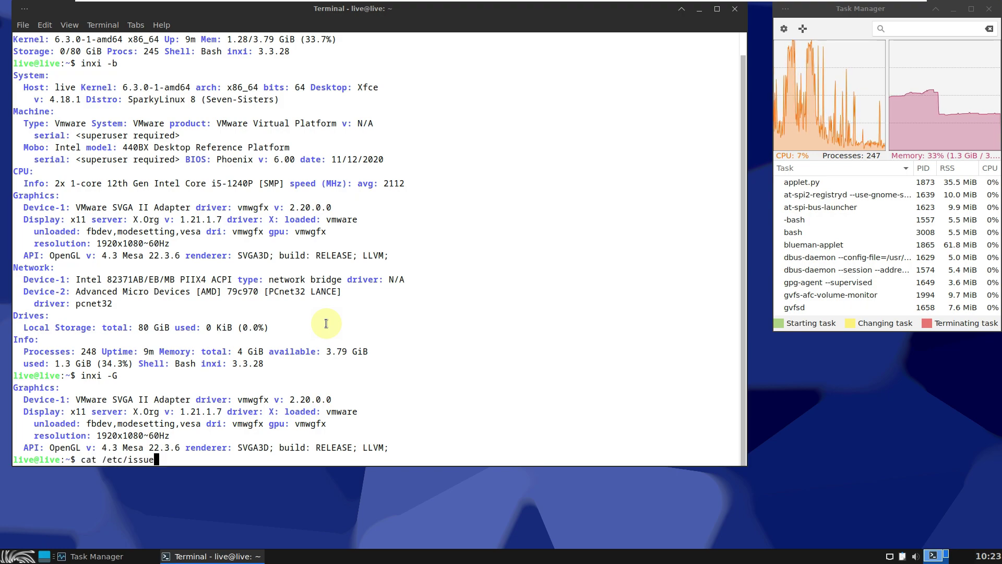
{"action": "type", "text": "e"}
{"action": "key", "text": "Return"}
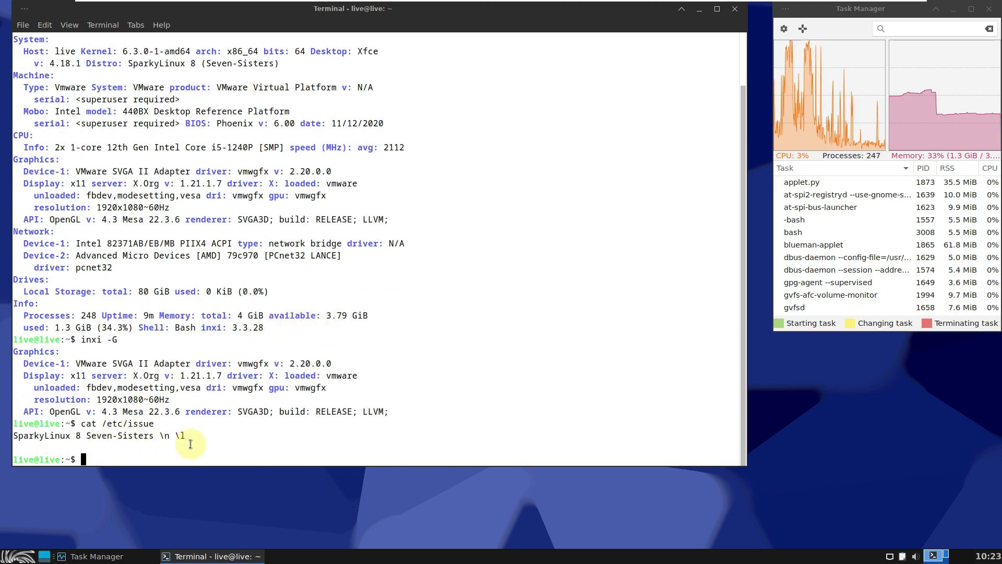
Try neofetch, then run inxi -sv8 for a full verbose system report
{"action": "type", "text": "neofet"}
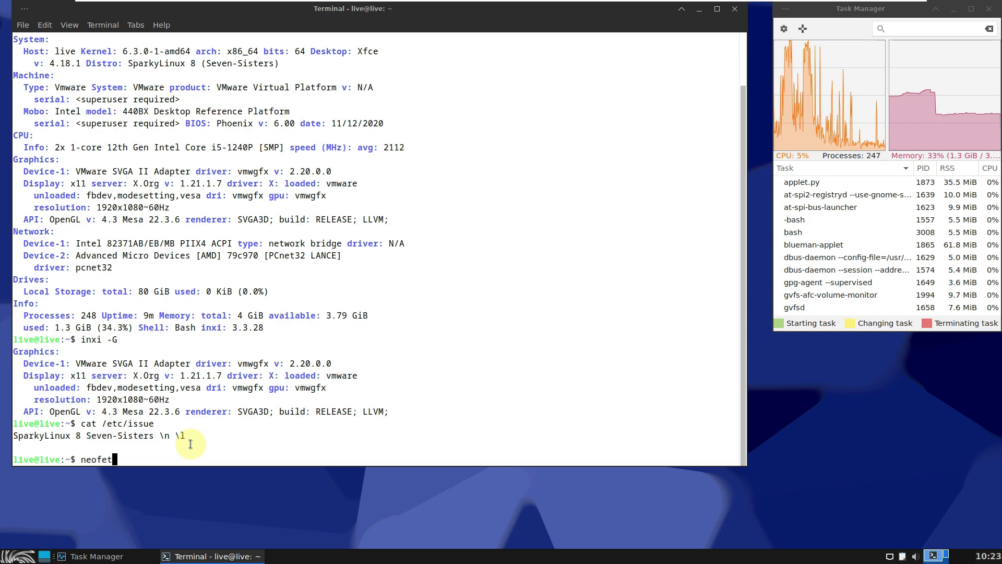
{"action": "type", "text": "ch"}
{"action": "key", "text": "Return"}
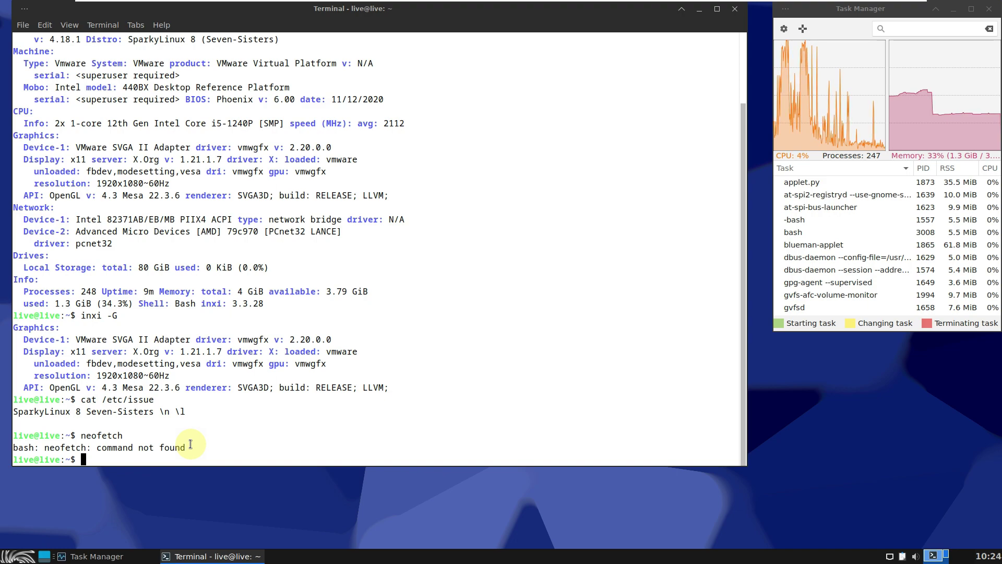
{"action": "type", "text": "inxi -"}
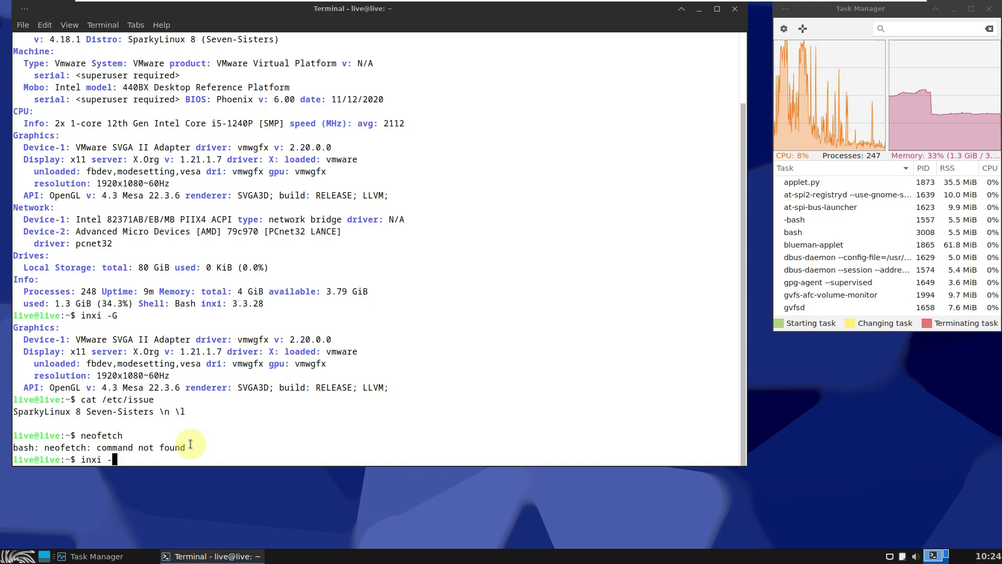
{"action": "type", "text": "sv8"}
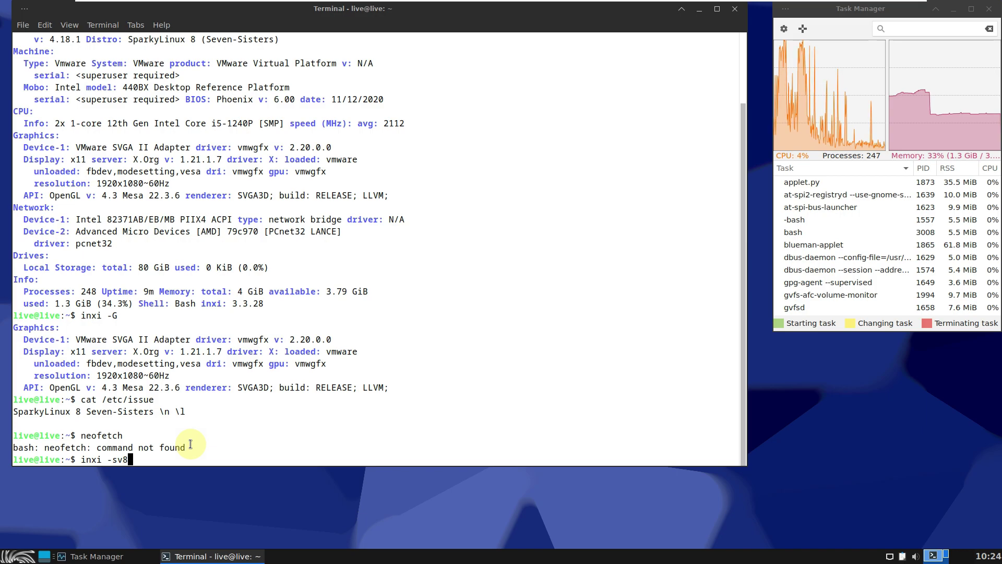
{"action": "key", "text": "Return"}
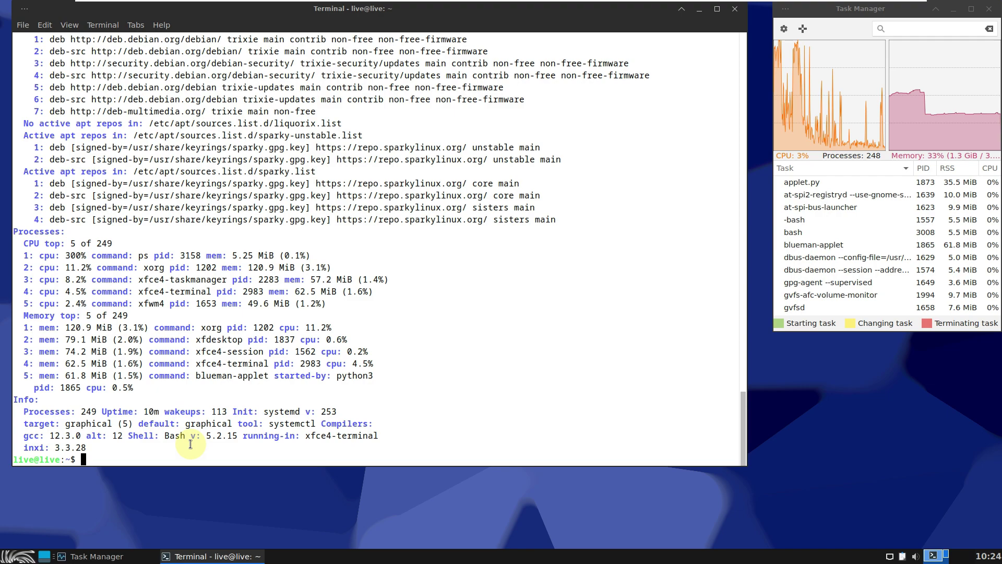
Try launching htop, then close the terminal with exit
{"action": "type", "text": "htop"}
{"action": "key", "text": "Return"}
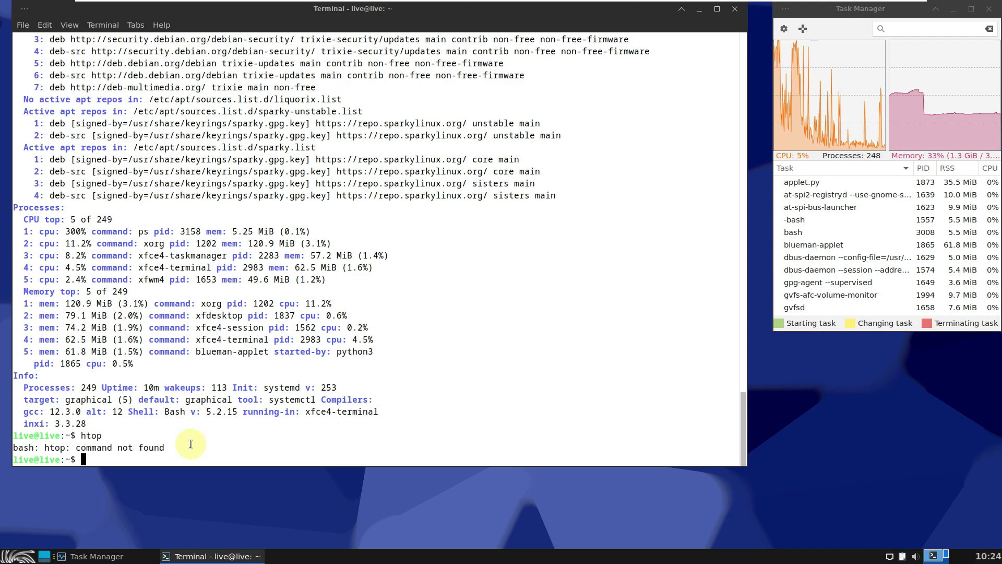
{"action": "type", "text": "ex"}
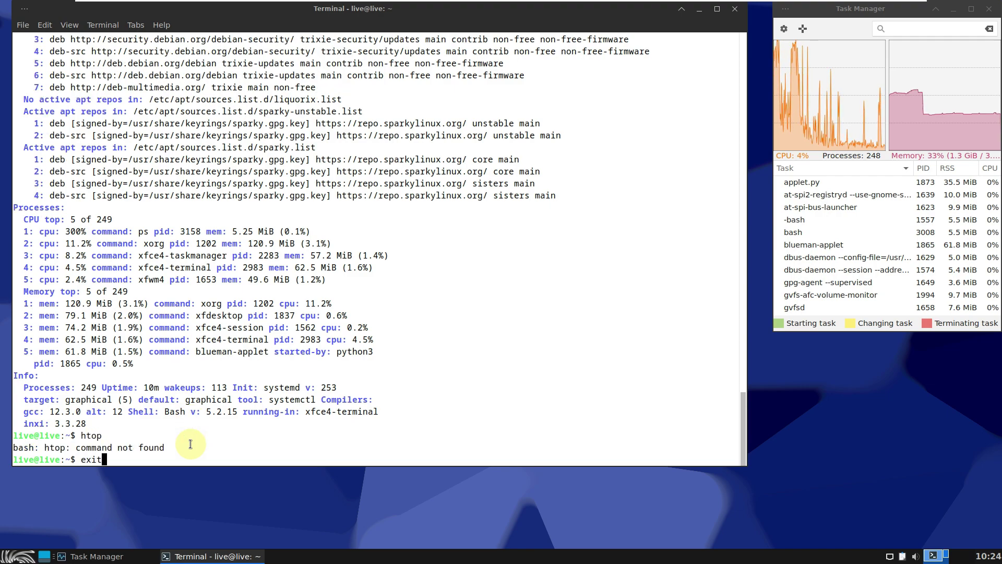
{"action": "type", "text": "it"}
{"action": "key", "text": "Return"}
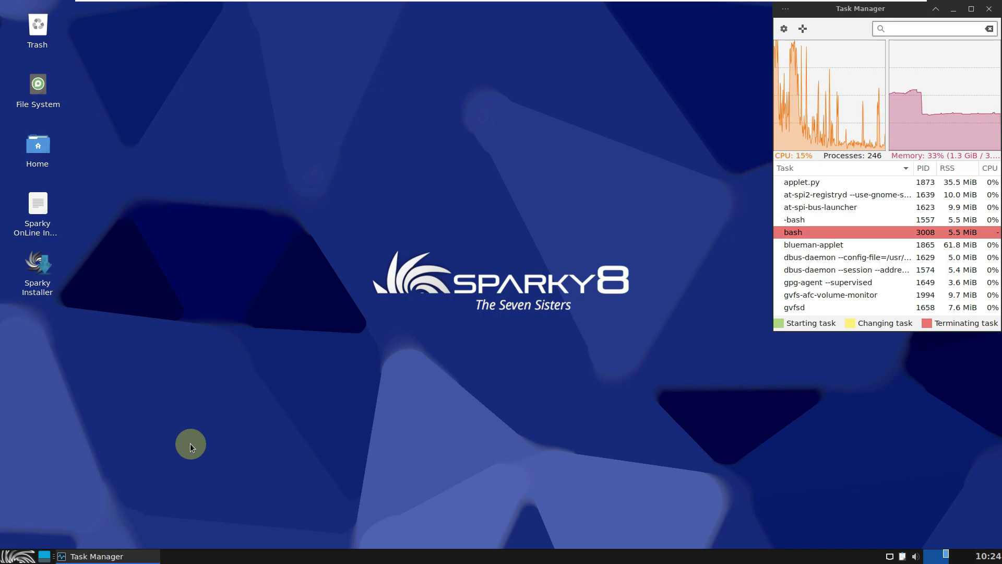
Open and close the Whisker Menu, then launch Sparky Installer from its desktop icon, accepting the untrusted warning
{"action": "left_click", "coordinate": [17, 556]}
{"action": "left_click", "coordinate": [277, 226]}
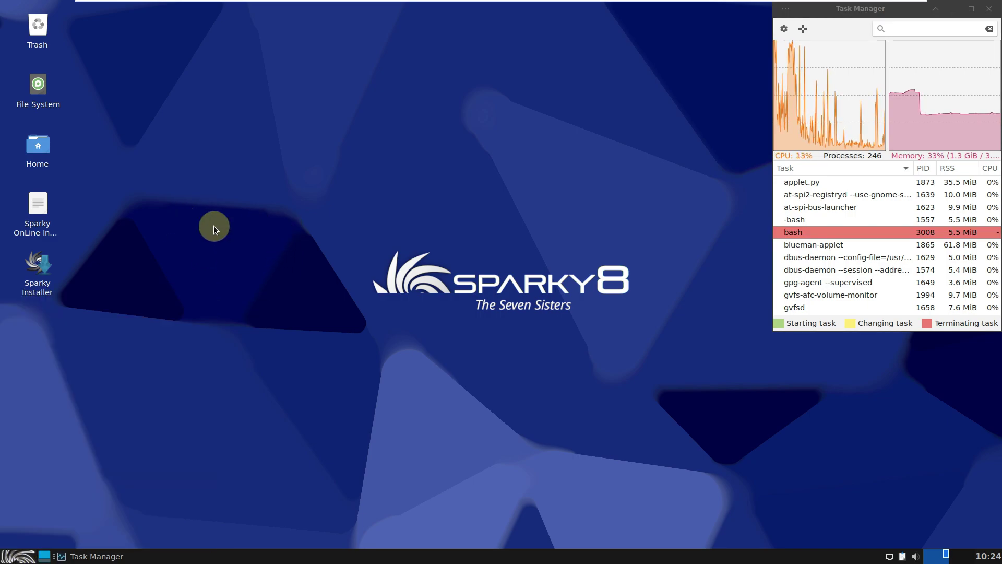
{"action": "right_click", "coordinate": [49, 271]}
{"action": "left_click", "coordinate": [193, 195]}
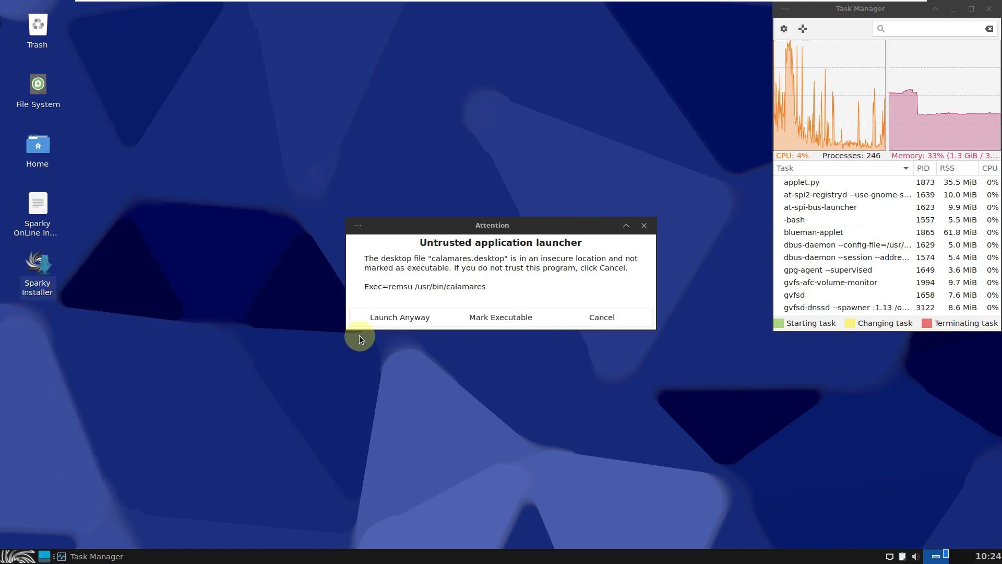
{"action": "left_click", "coordinate": [376, 316]}
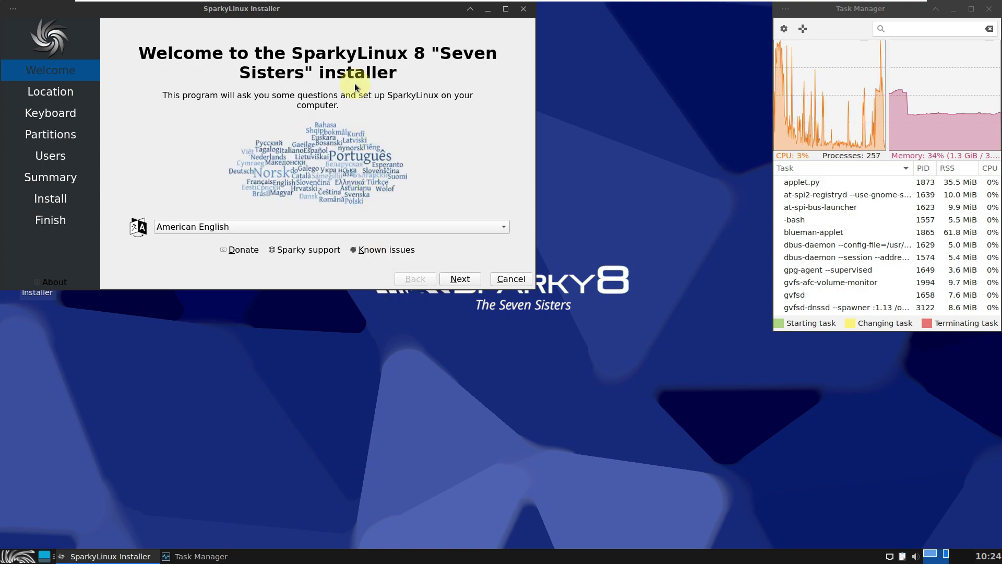
Move the installer window toward the centre and enlarge it
{"action": "left_click_drag", "start_coordinate": [340, 8], "coordinate": [418, 95]}
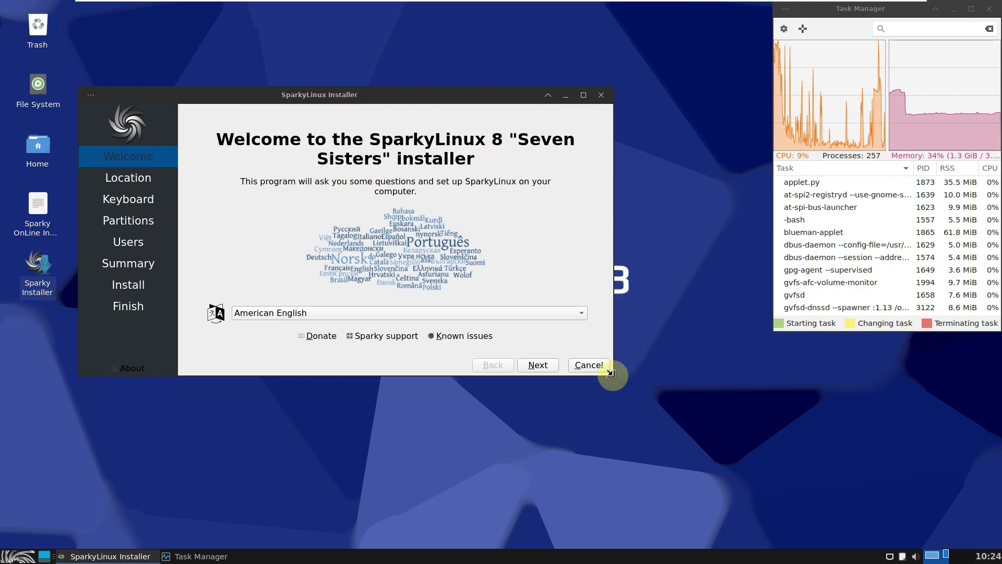
{"action": "left_click_drag", "start_coordinate": [610, 373], "coordinate": [777, 495]}
{"action": "left_click_drag", "start_coordinate": [611, 98], "coordinate": [550, 78]}
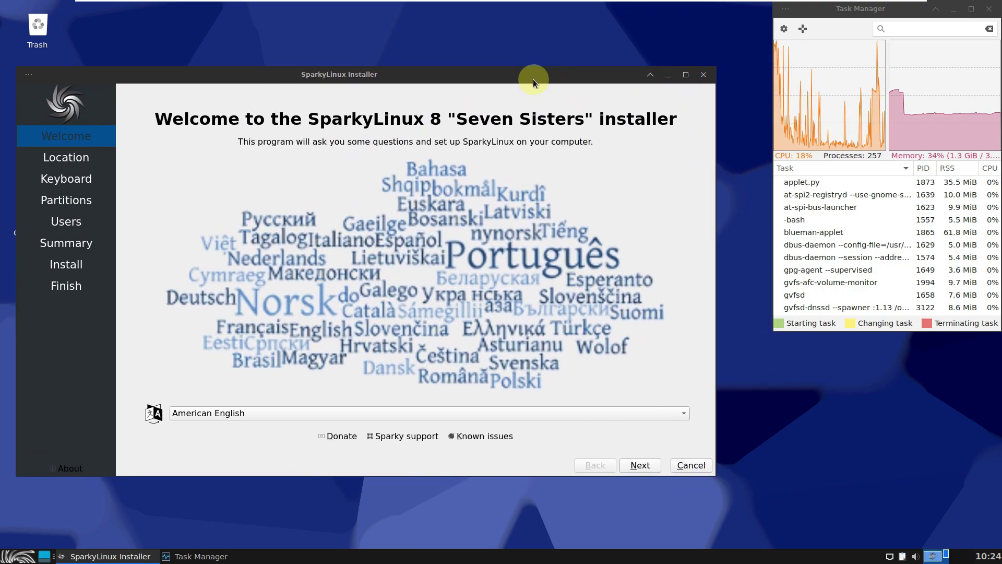
Review the Calamares version info, then check the language list, keeping American English
{"action": "left_click", "coordinate": [76, 472]}
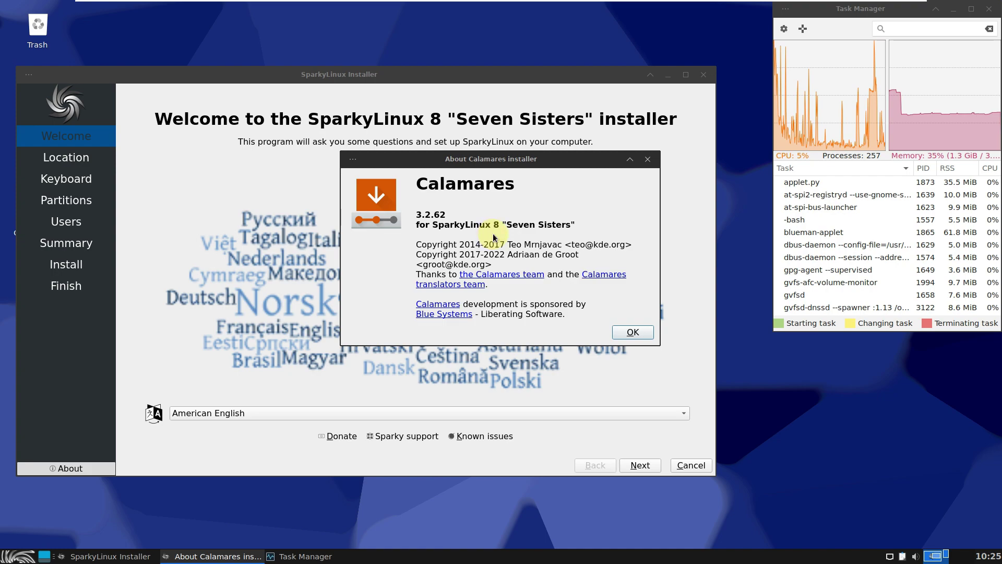
{"action": "left_click", "coordinate": [634, 332]}
{"action": "left_click", "coordinate": [243, 414]}
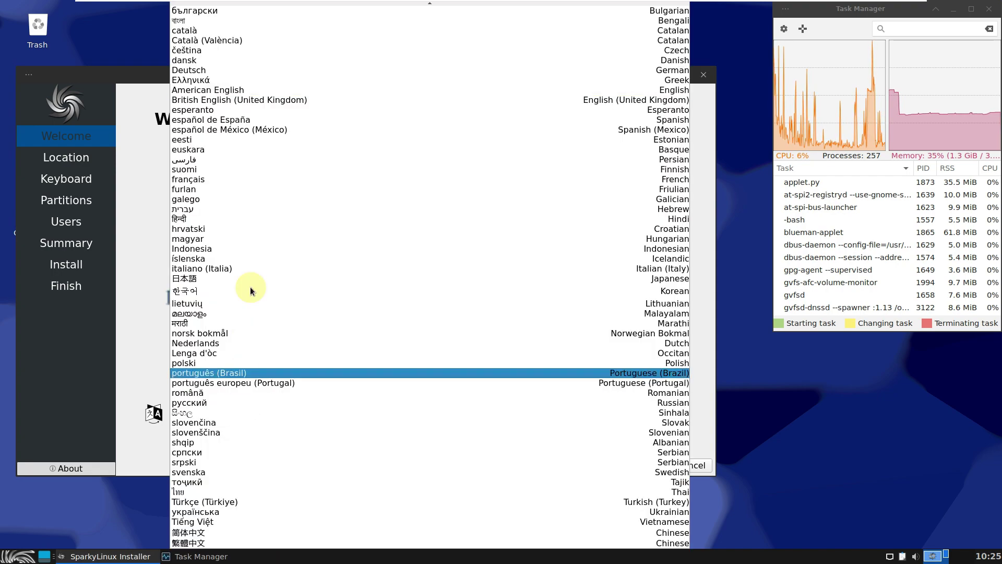
{"action": "scroll", "coordinate": [303, 102], "scroll_direction": "up", "scroll_amount": 2}
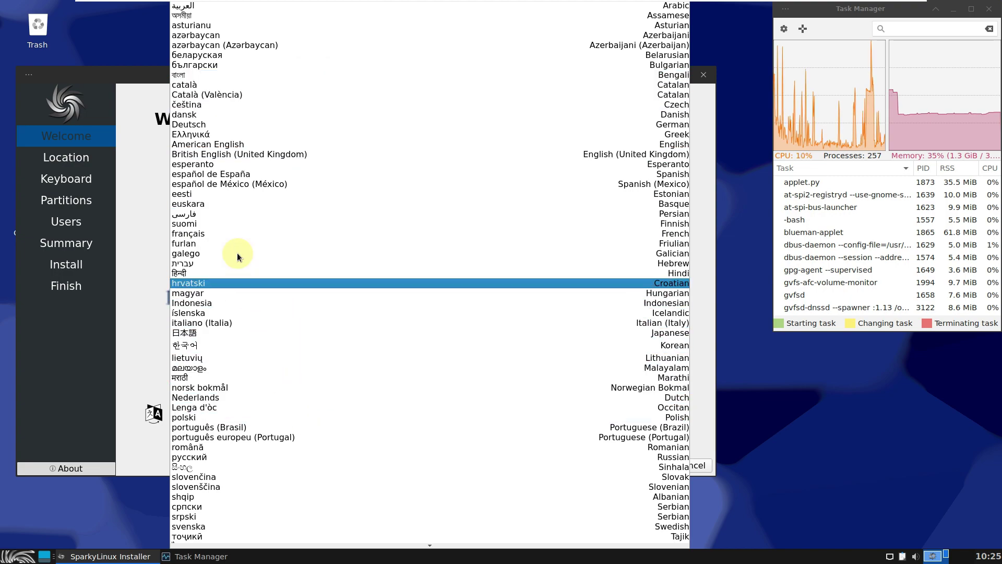
{"action": "left_click", "coordinate": [150, 193]}
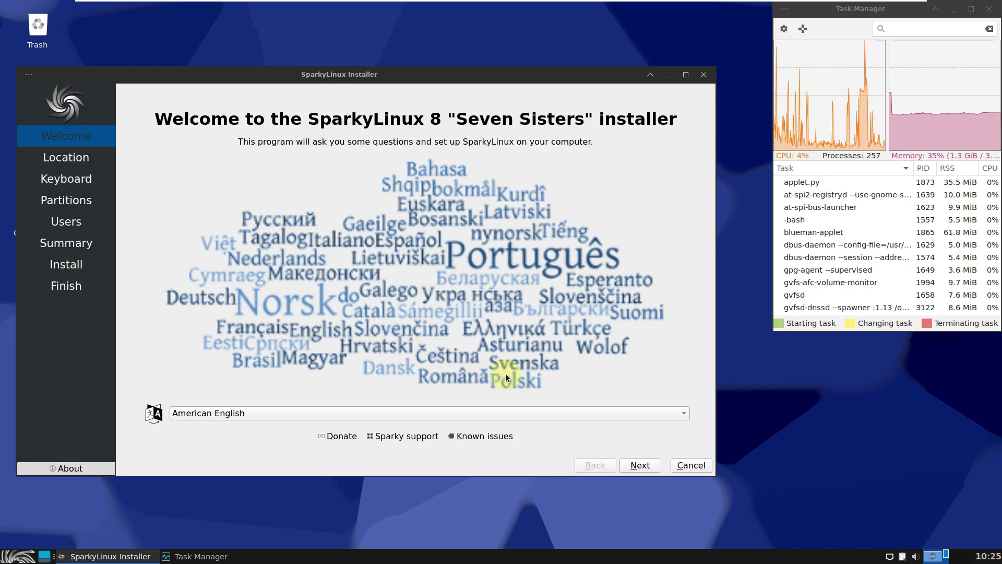
Go to the Location page and pick Los Angeles, confirming Region America and Zone Los Angeles
{"action": "left_click", "coordinate": [638, 465]}
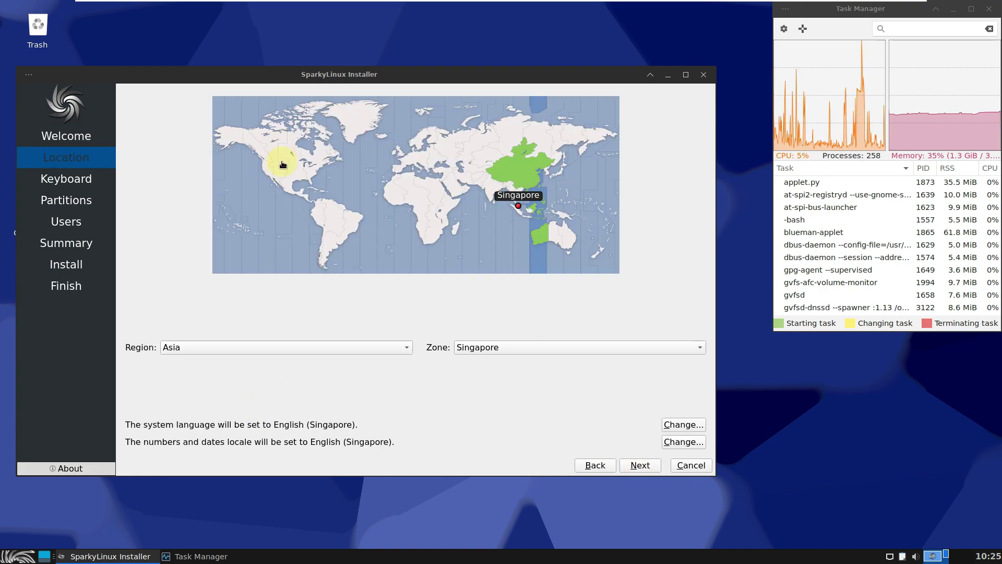
{"action": "left_click", "coordinate": [265, 177]}
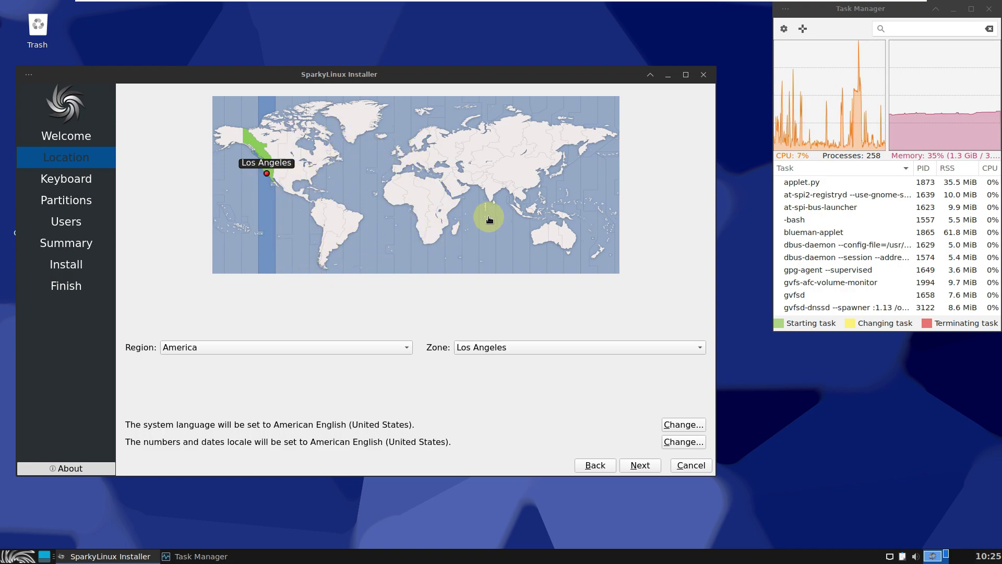
{"action": "left_click", "coordinate": [319, 347]}
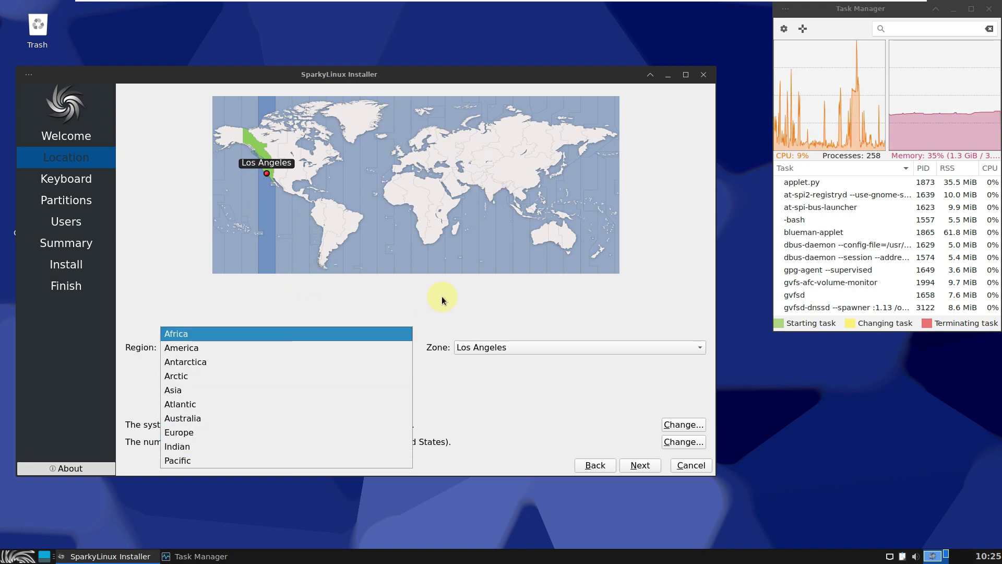
{"action": "left_click", "coordinate": [352, 305]}
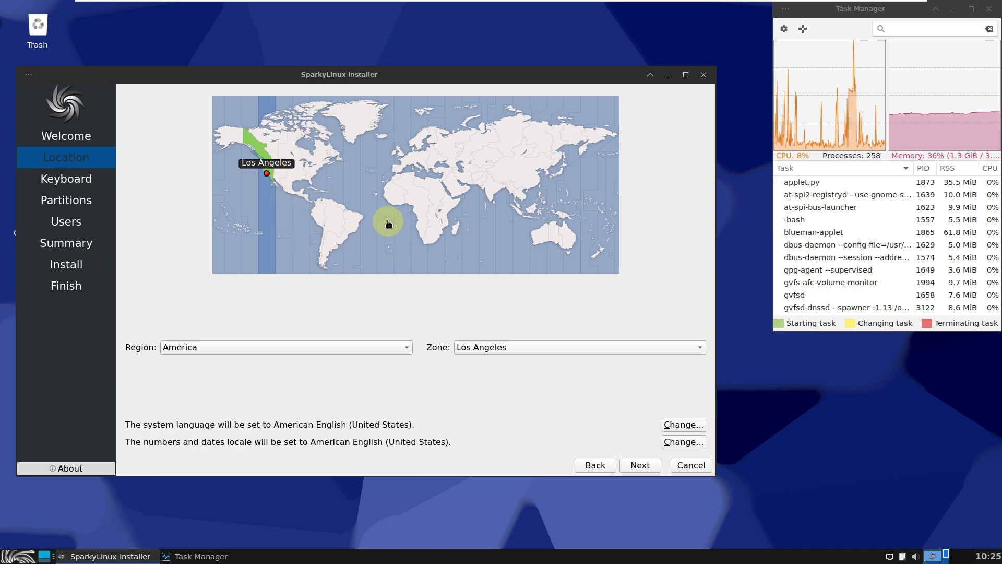
{"action": "left_click", "coordinate": [506, 346]}
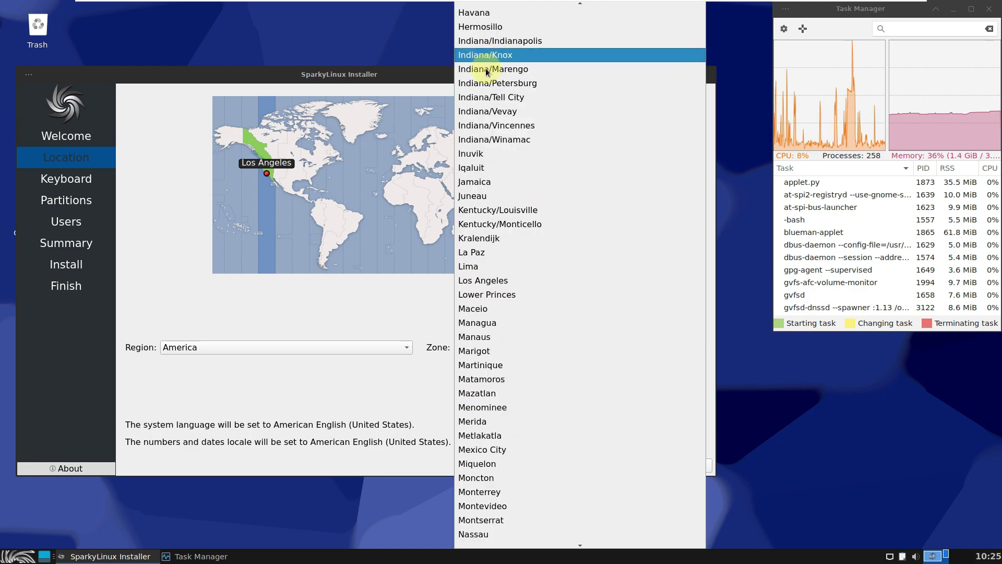
{"action": "left_click", "coordinate": [379, 290]}
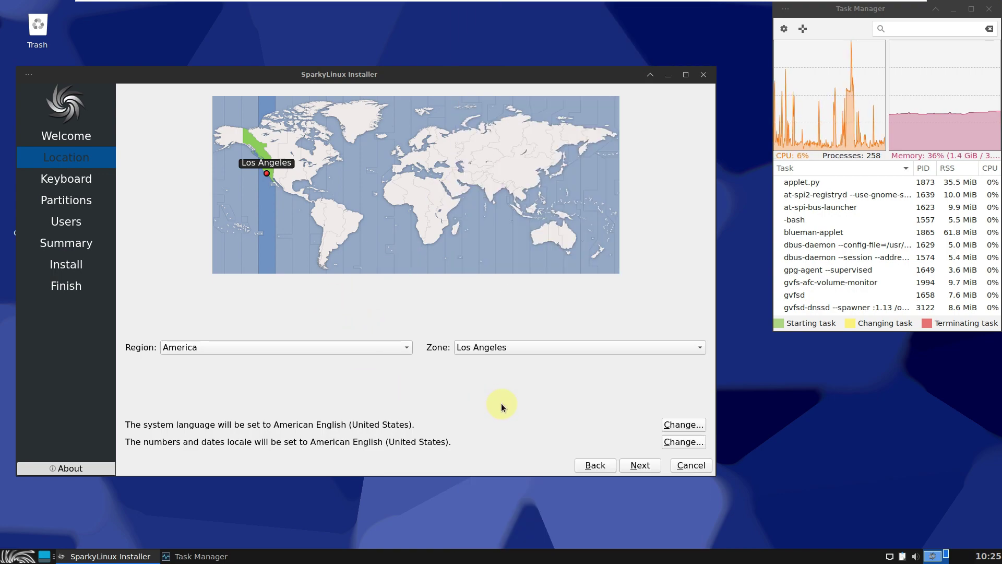
Open and cancel both locale dialogs, leaving language and number/date formats unchanged
{"action": "left_click", "coordinate": [679, 424]}
{"action": "left_click", "coordinate": [463, 348]}
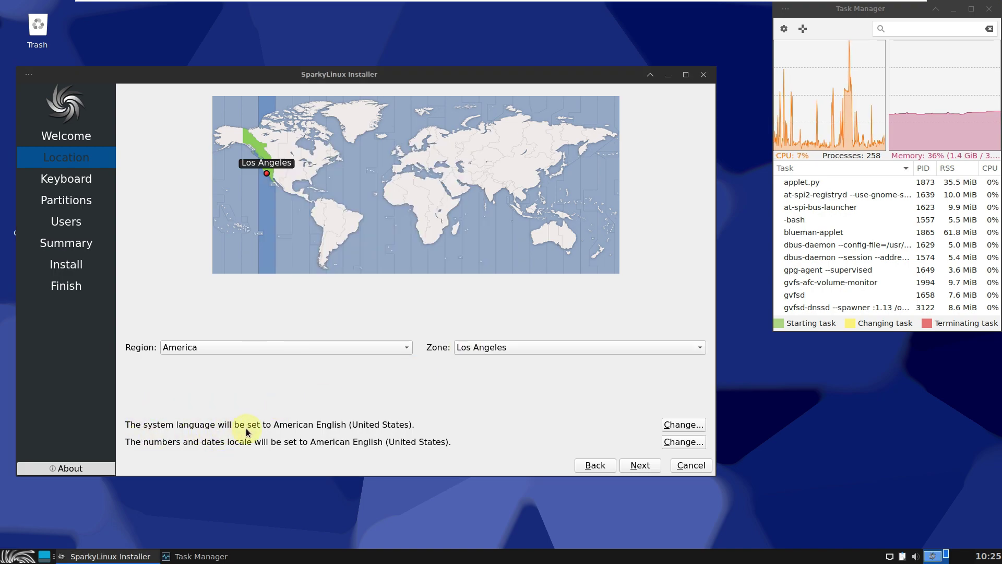
{"action": "left_click", "coordinate": [683, 441]}
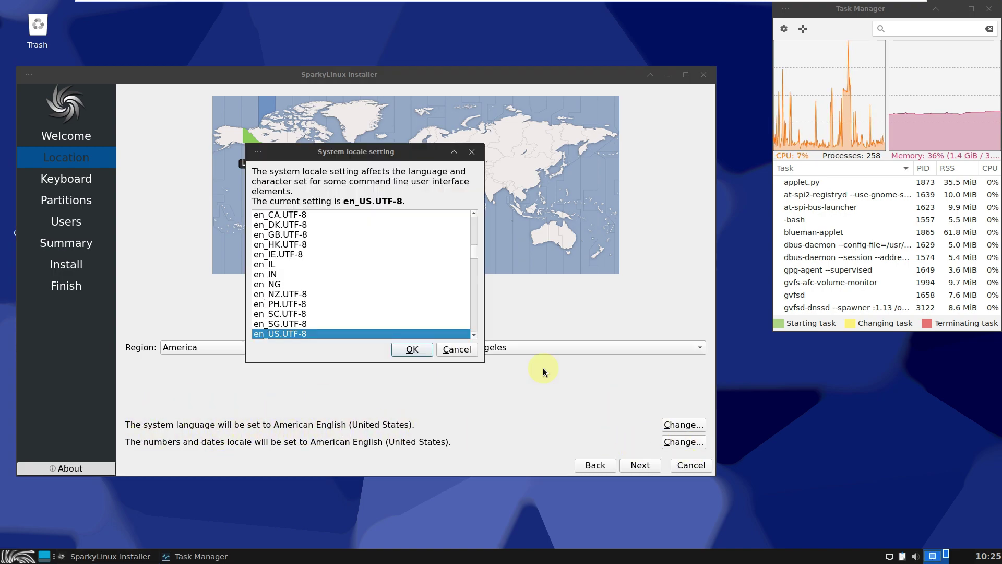
{"action": "left_click", "coordinate": [446, 349]}
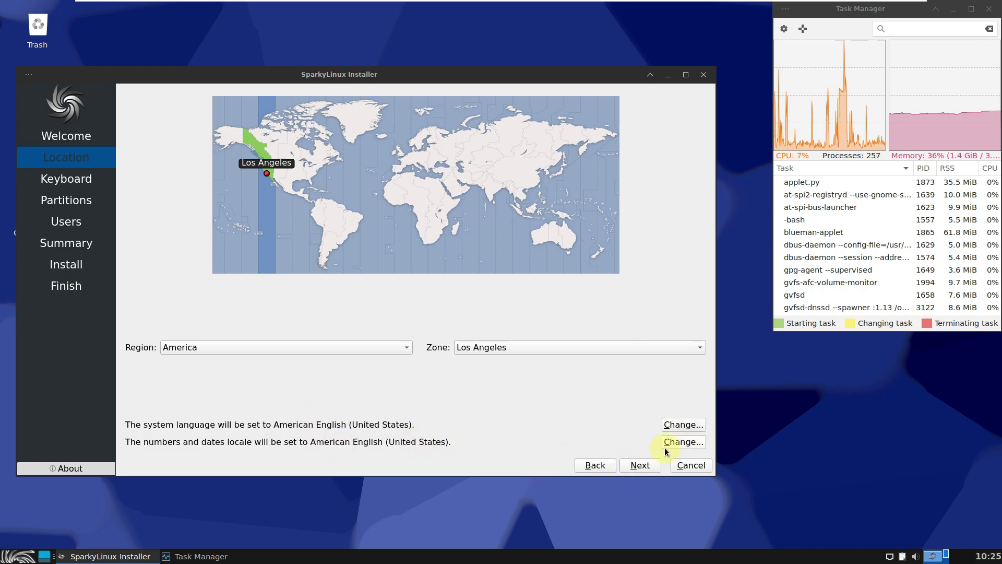
Keep the Generic 105-key PC model with English (US) layout and advance to Partitions
{"action": "left_click", "coordinate": [646, 466]}
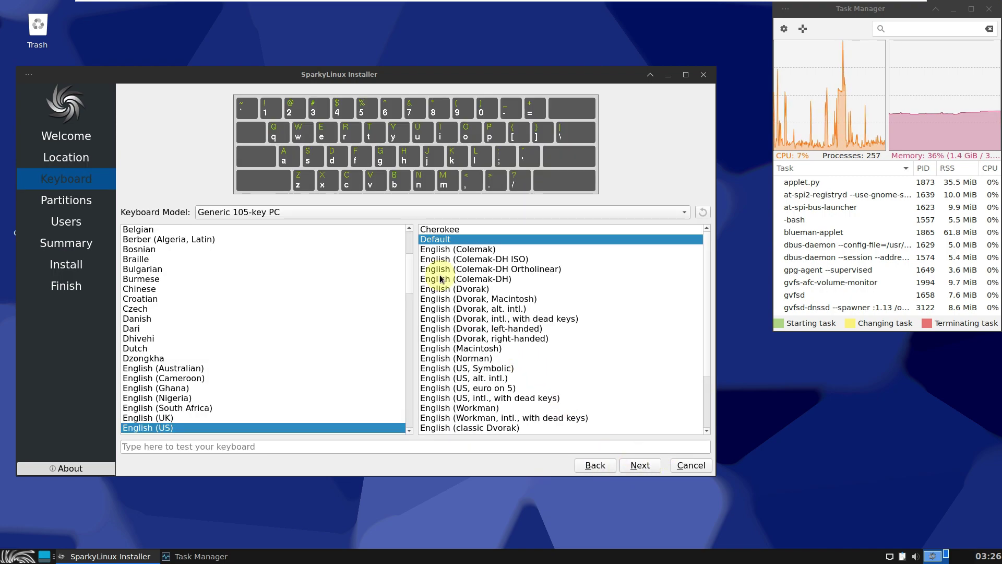
{"action": "left_click", "coordinate": [242, 214]}
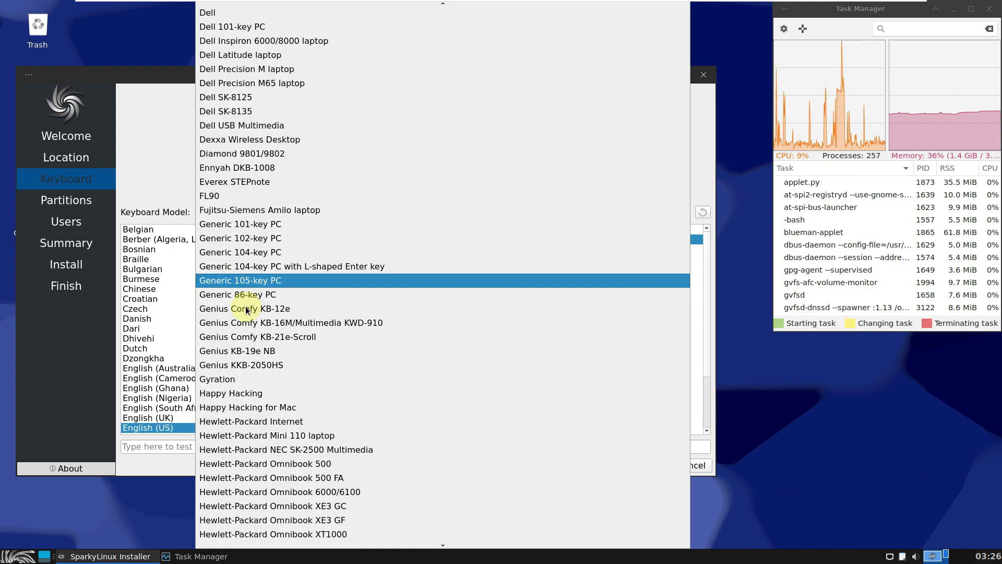
{"action": "scroll", "coordinate": [277, 434], "scroll_direction": "up", "scroll_amount": 3}
{"action": "left_click", "coordinate": [162, 185]}
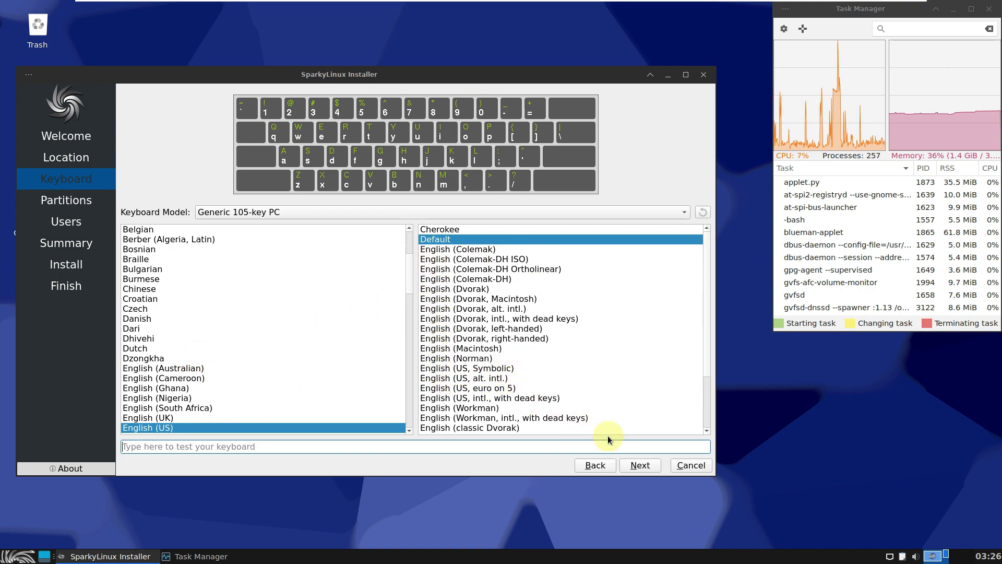
{"action": "left_click", "coordinate": [640, 465]}
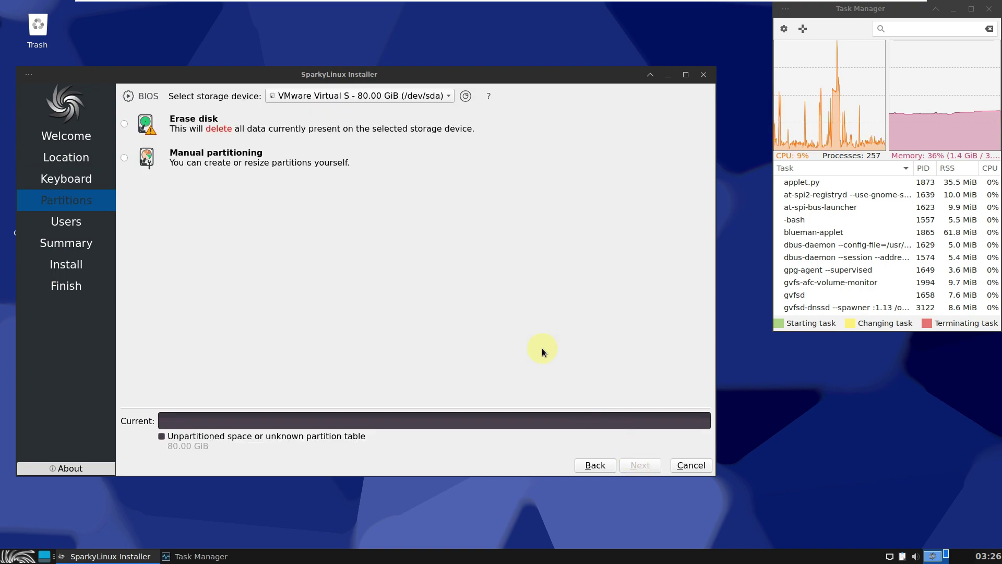
Keep the 80 GiB disk selected and choose Erase disk, briefly trying manual partitioning
{"action": "left_click", "coordinate": [399, 97]}
{"action": "left_click", "coordinate": [499, 195]}
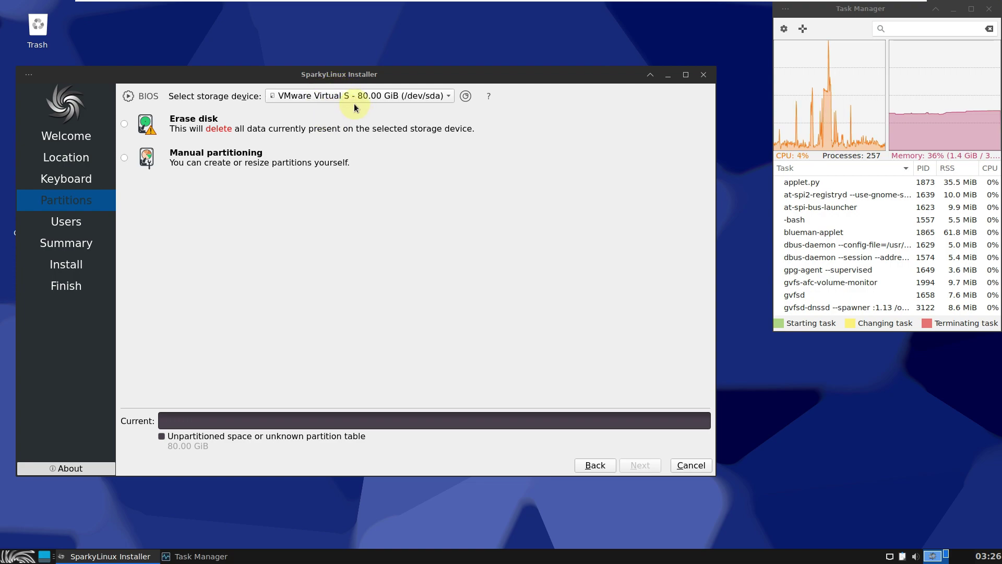
{"action": "left_click", "coordinate": [366, 96]}
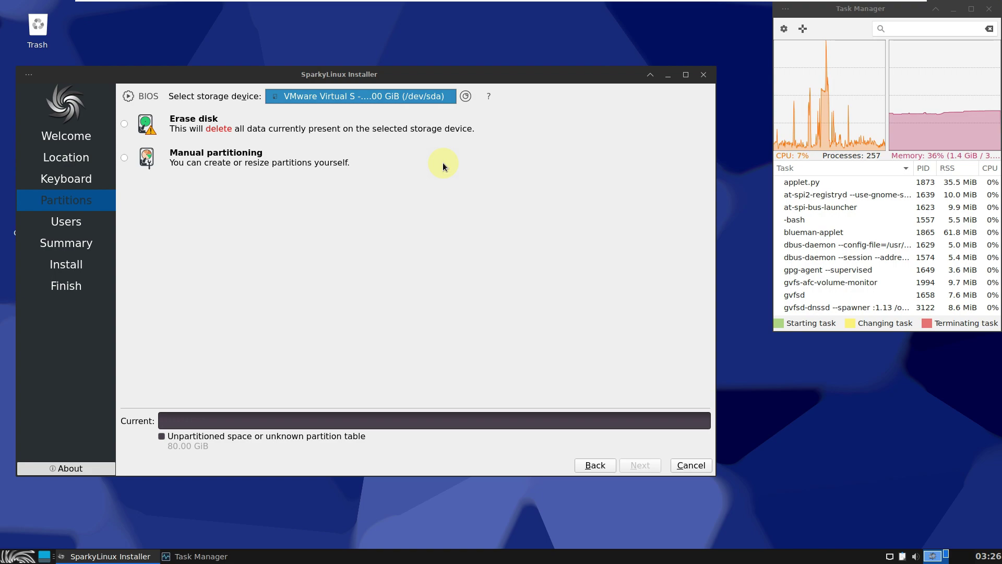
{"action": "left_click", "coordinate": [446, 193]}
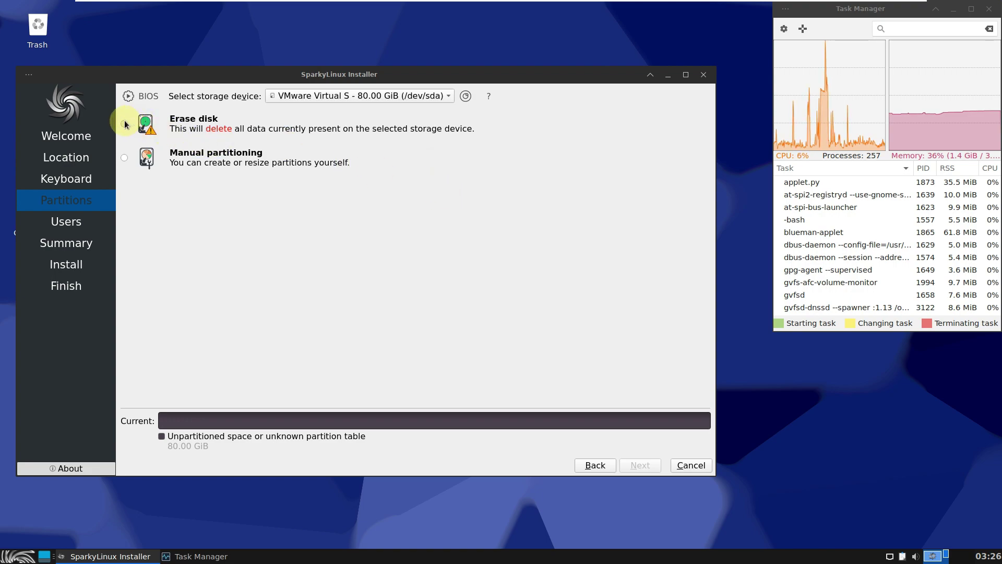
{"action": "left_click", "coordinate": [125, 124]}
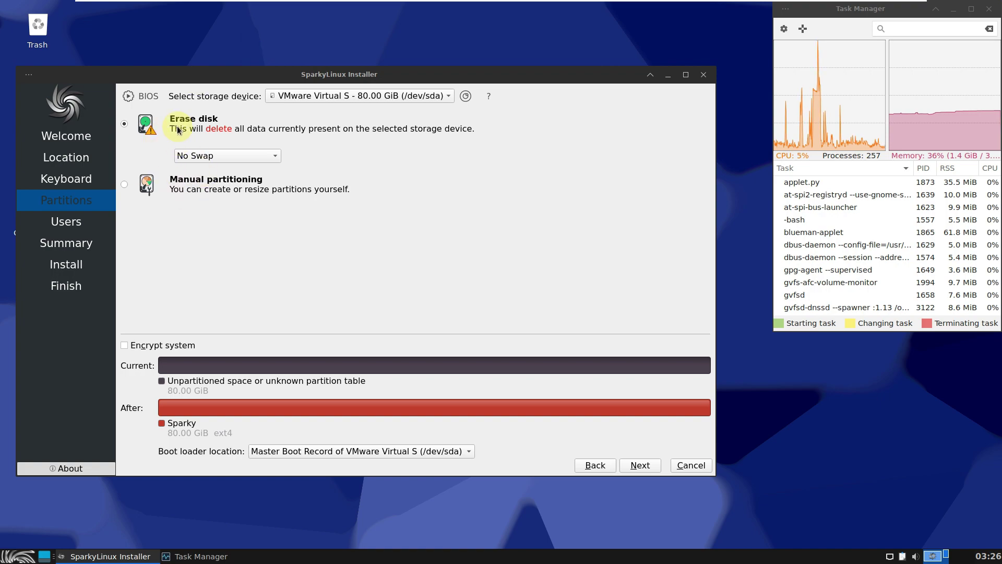
{"action": "left_click", "coordinate": [428, 191]}
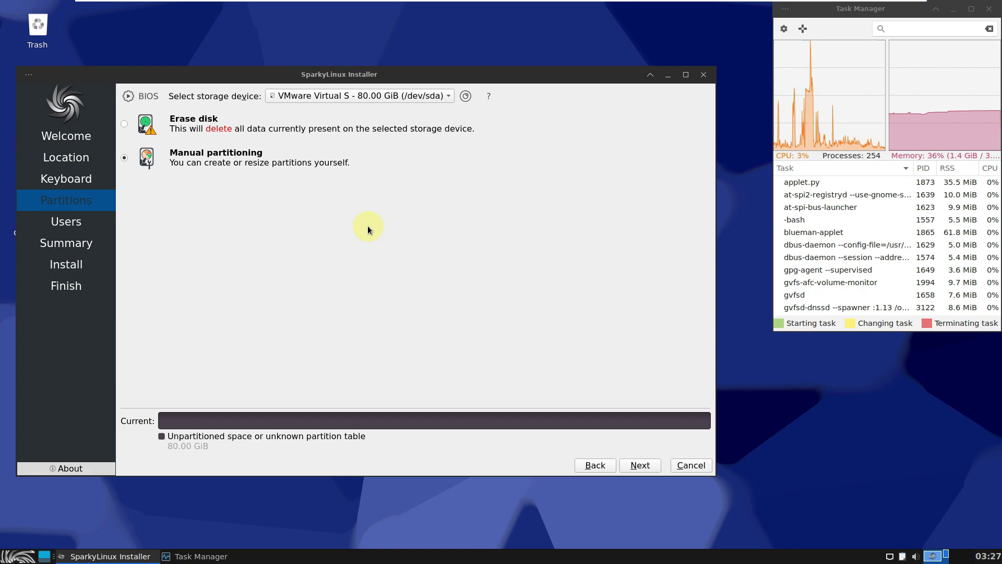
{"action": "left_click", "coordinate": [126, 126]}
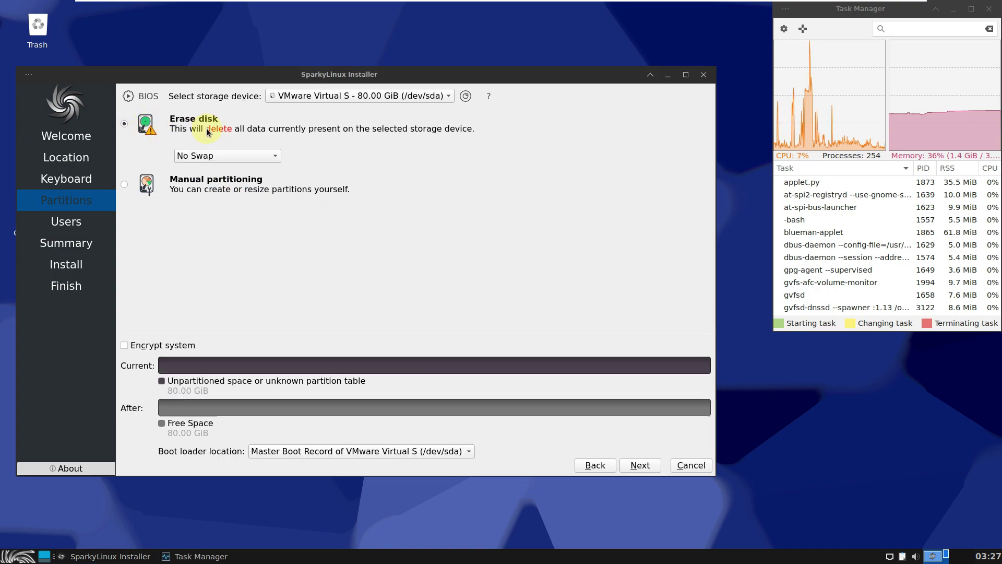
Leave encryption off, keep the boot loader on the Master Boot Record, and continue to Users
{"action": "left_click", "coordinate": [167, 344]}
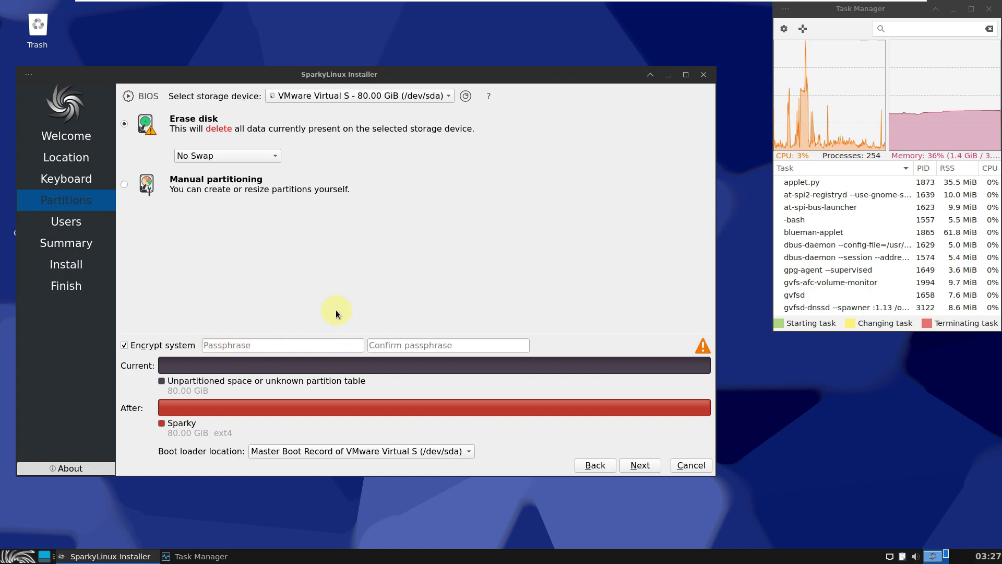
{"action": "left_click", "coordinate": [149, 351]}
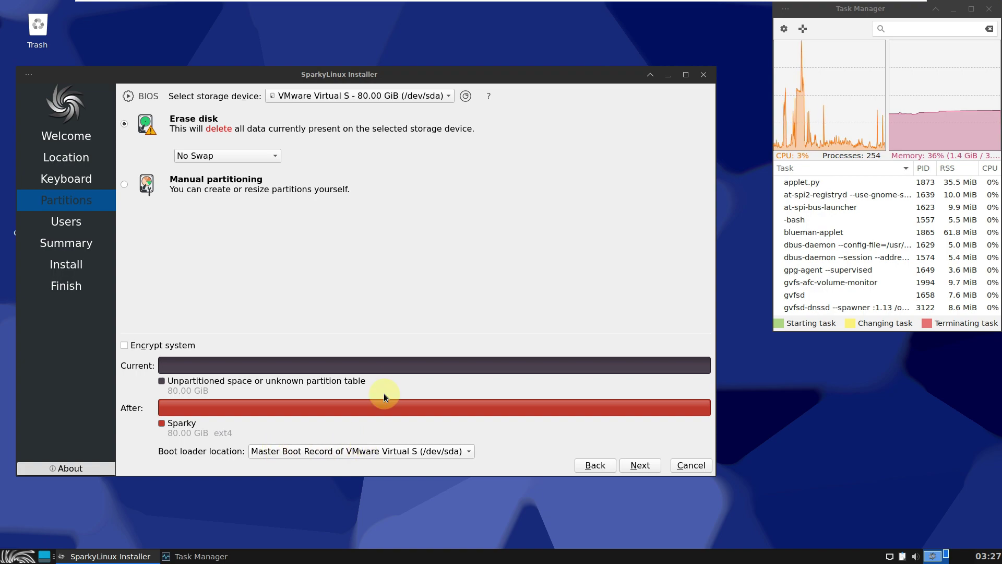
{"action": "left_click", "coordinate": [390, 452]}
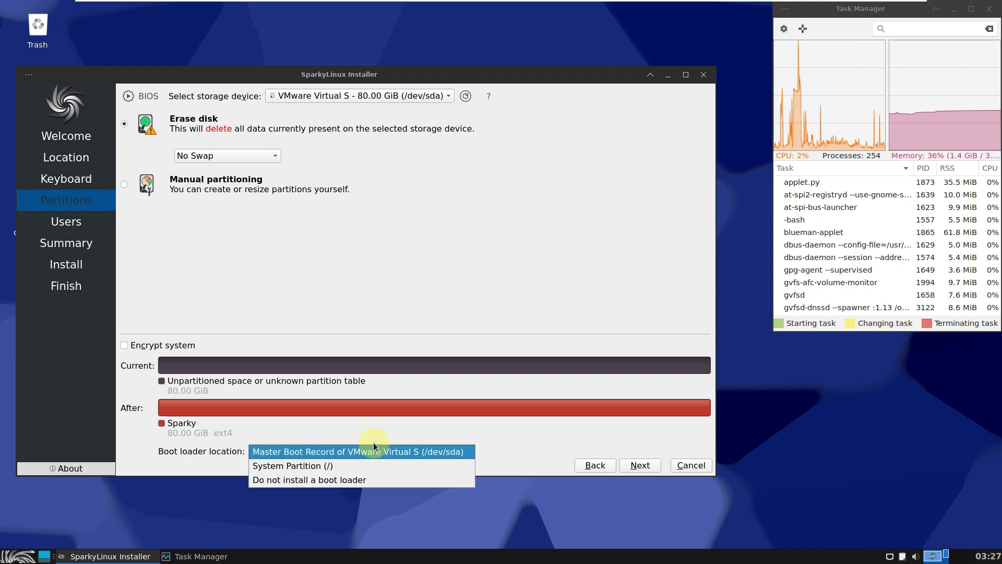
{"action": "left_click", "coordinate": [470, 266]}
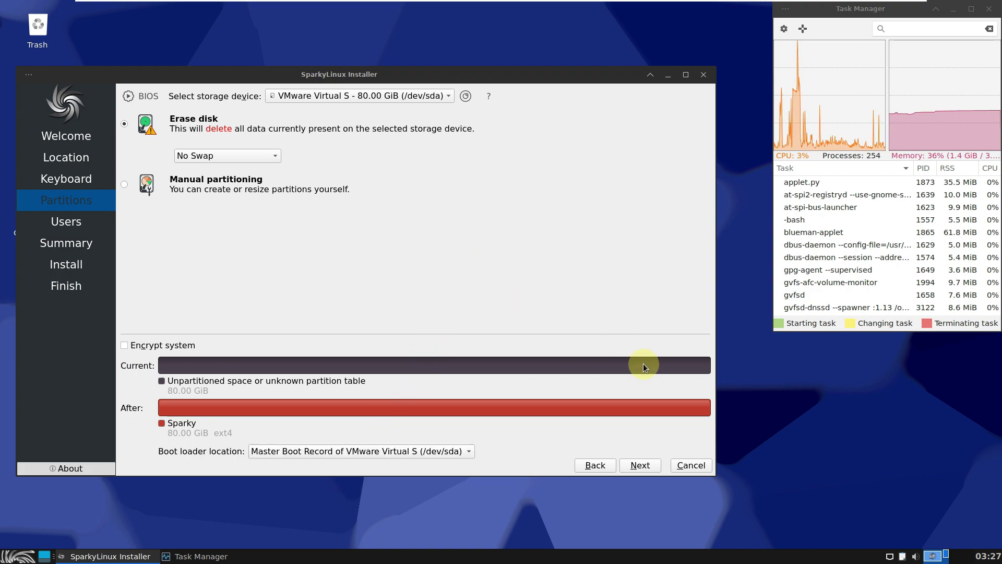
{"action": "left_click", "coordinate": [644, 465]}
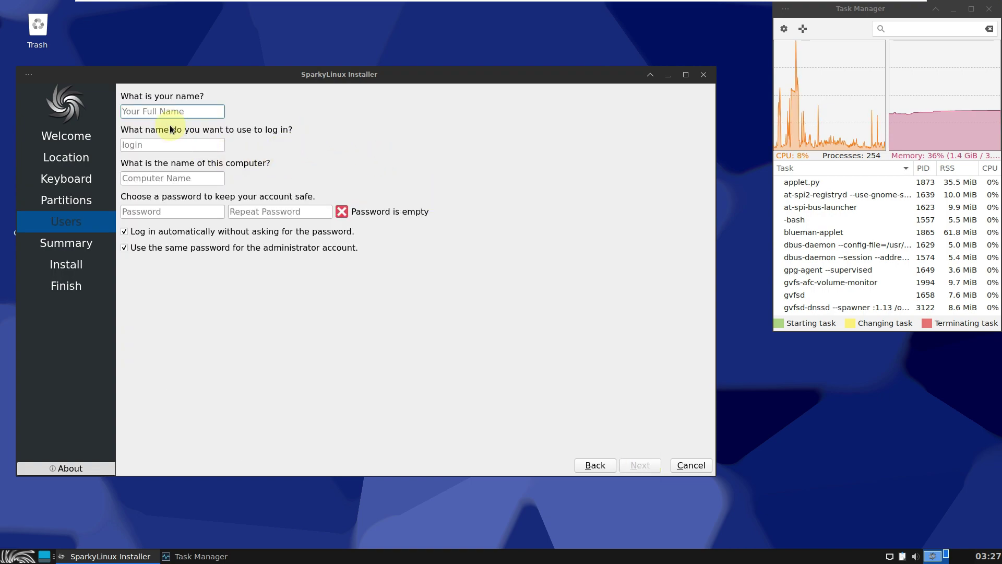
Enter the computer name, trim its extra suffix, and type the account password twice
{"action": "type", "text": "run"}
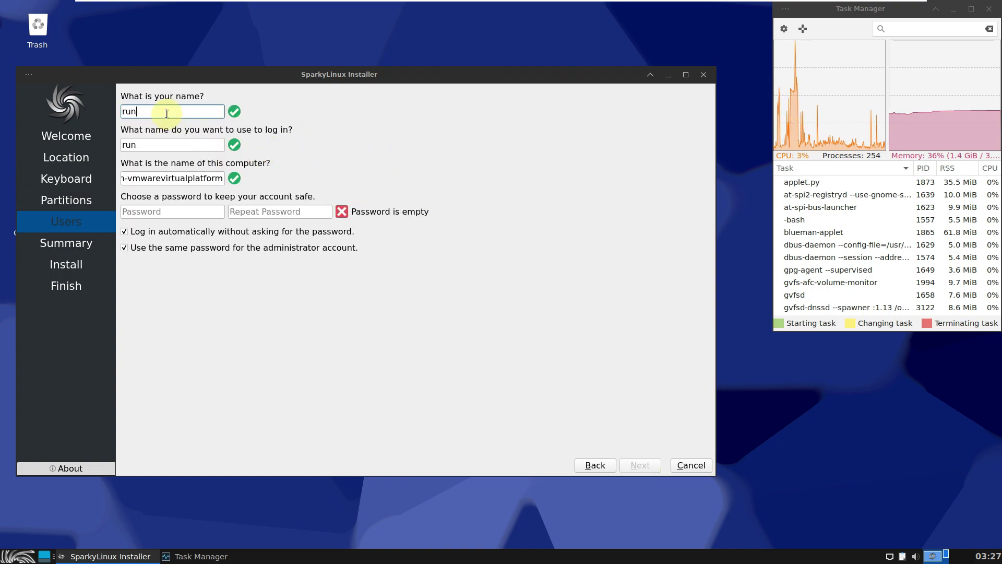
{"action": "type", "text": "boxing"}
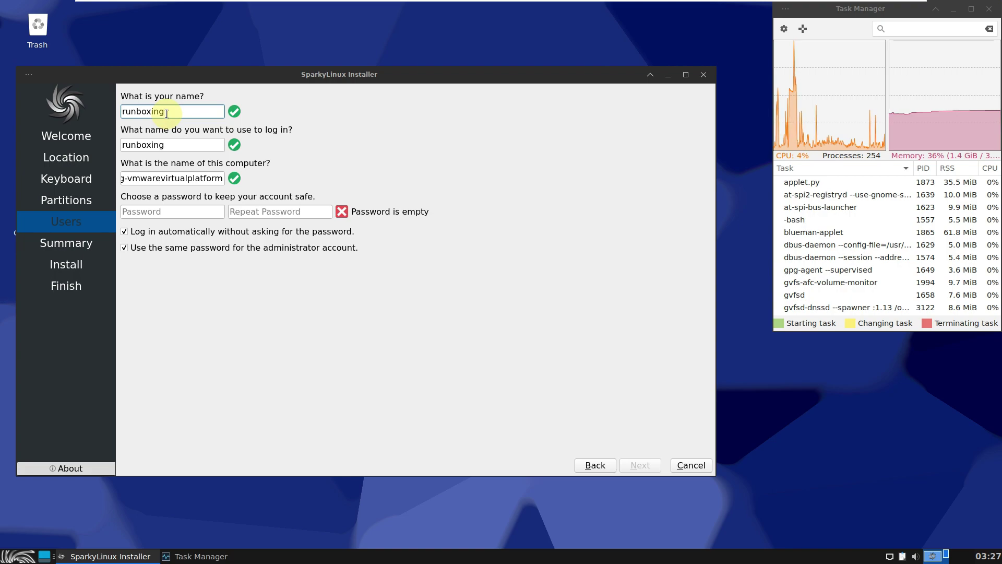
{"action": "left_click_drag", "start_coordinate": [124, 178], "coordinate": [290, 189]}
{"action": "key", "text": "BackSpace"}
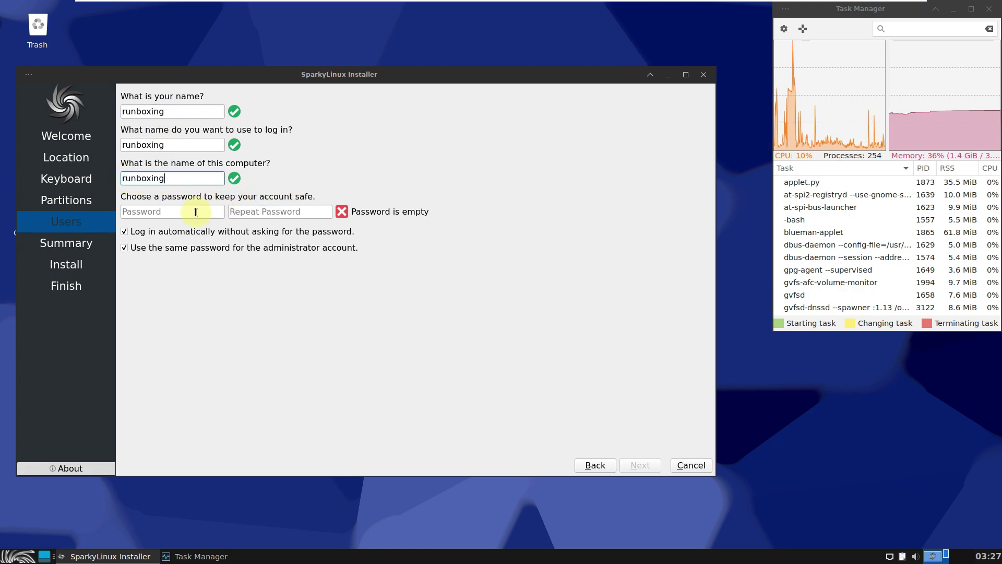
{"action": "left_click", "coordinate": [195, 212]}
{"action": "type", "text": "12345"}
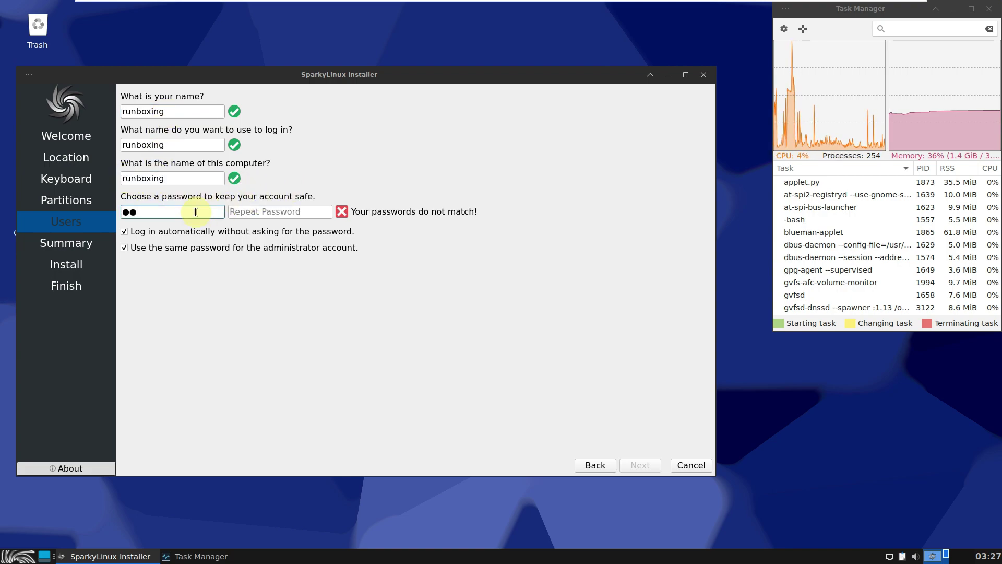
{"action": "left_click", "coordinate": [272, 211]}
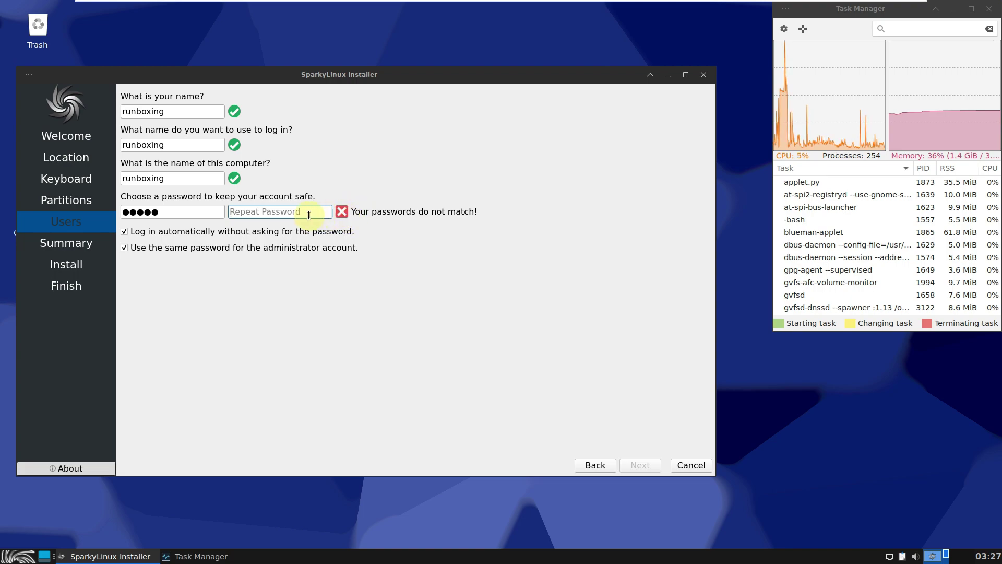
{"action": "type", "text": "12345"}
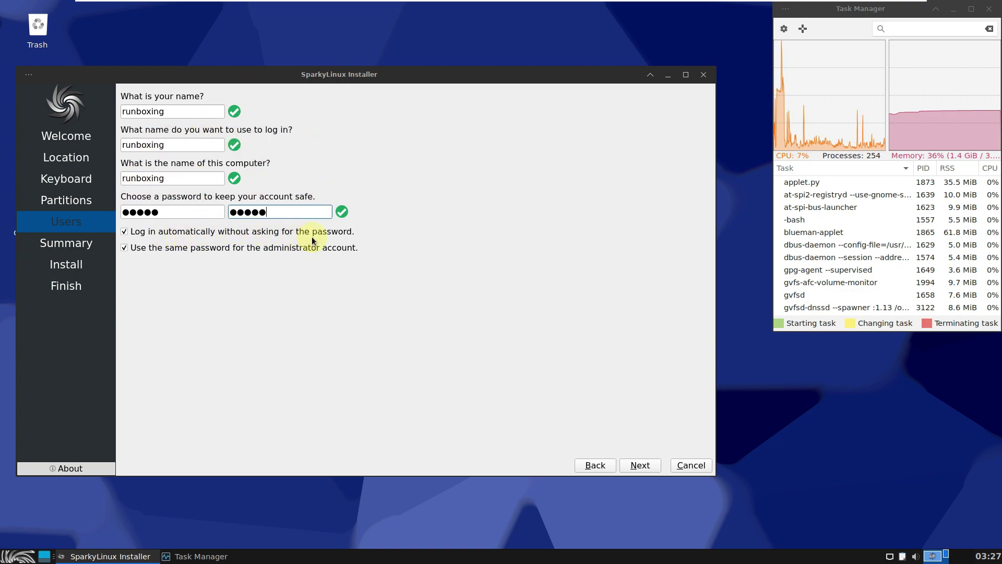
Keep automatic login and the shared administrator password, view the Summary, then cancel the installer
{"action": "left_click", "coordinate": [207, 233]}
{"action": "left_click", "coordinate": [136, 235]}
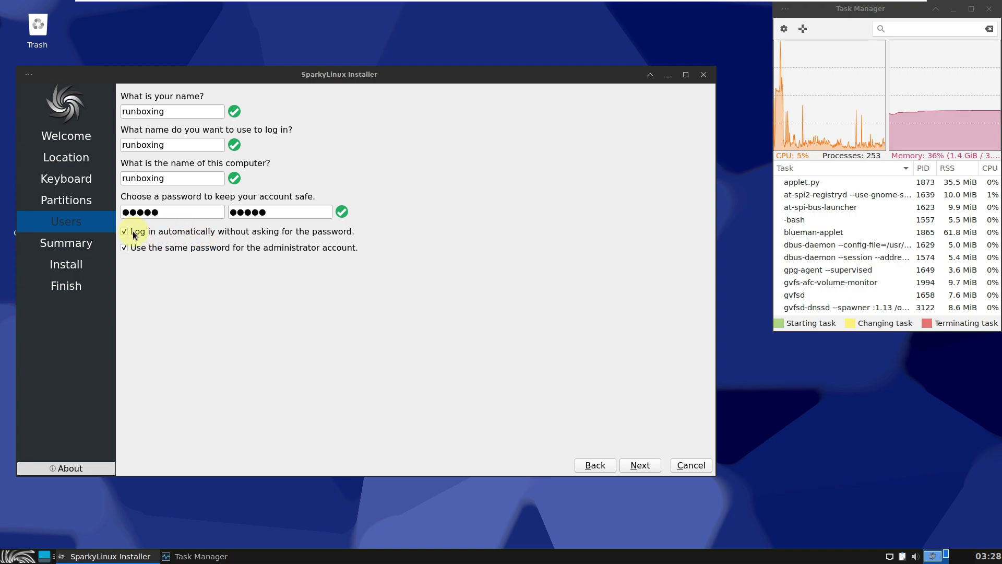
{"action": "left_click", "coordinate": [155, 250]}
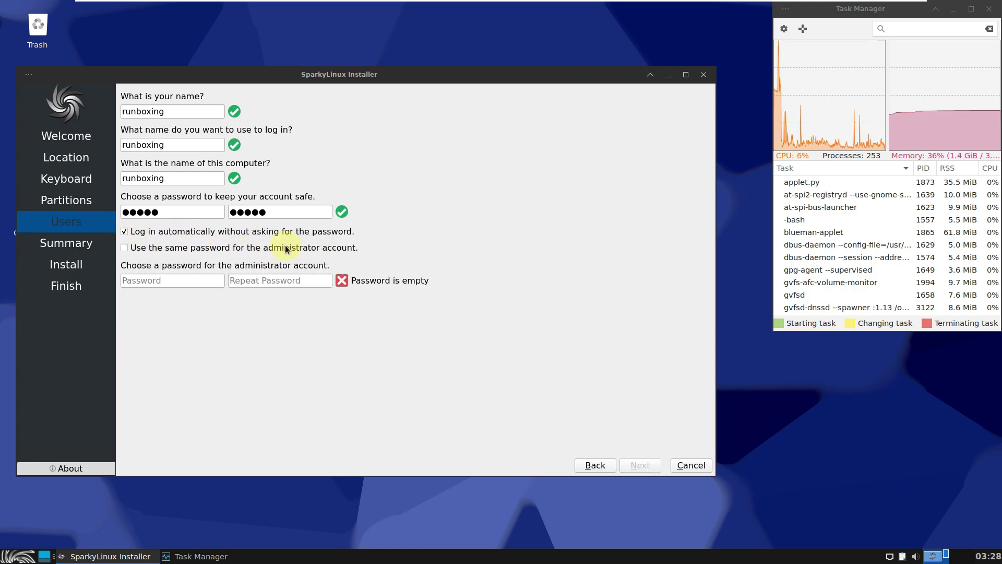
{"action": "left_click", "coordinate": [206, 248]}
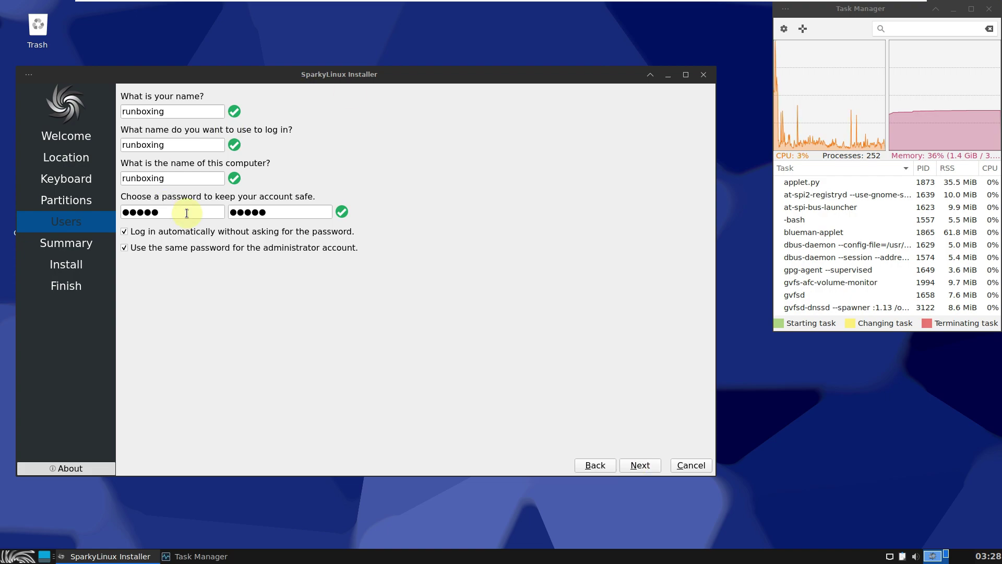
{"action": "left_click", "coordinate": [636, 463]}
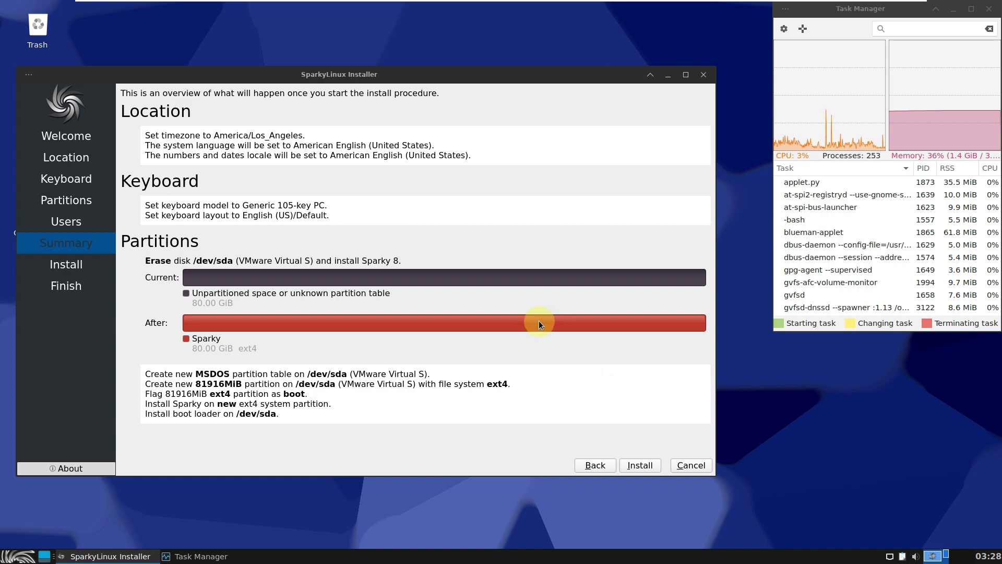
{"action": "left_click", "coordinate": [704, 75]}
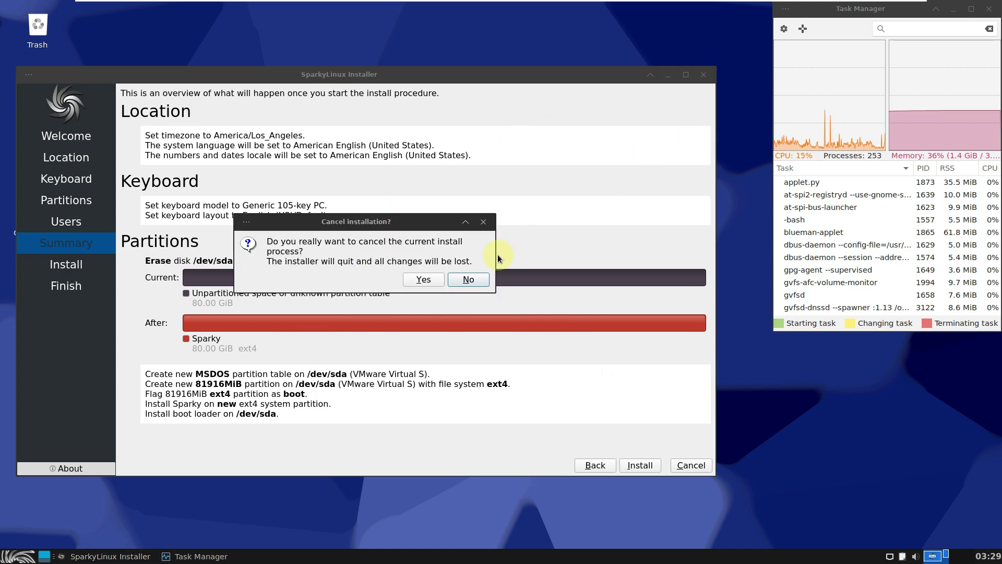
{"action": "left_click", "coordinate": [416, 280]}
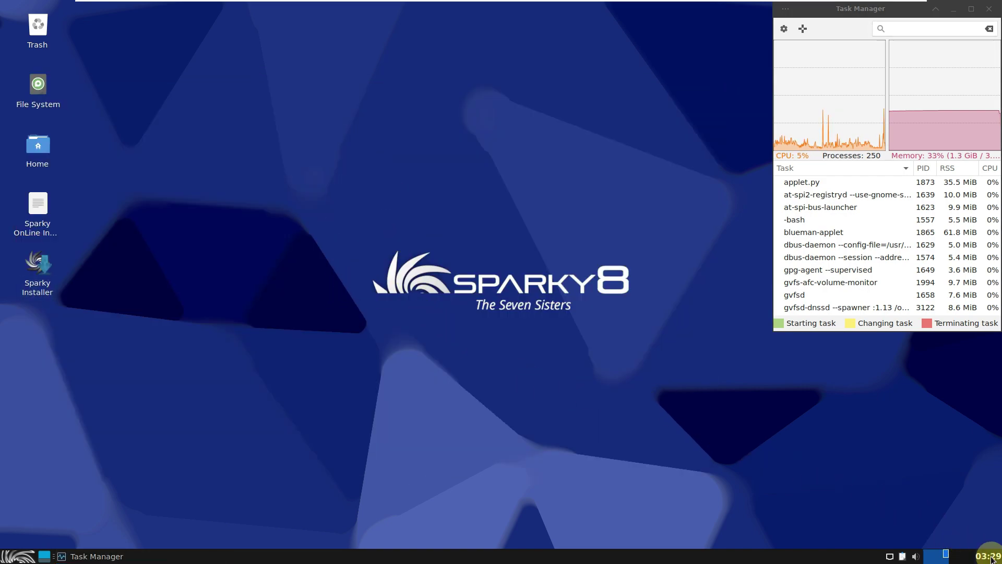
Try the panel's calendar, workspace, volume and network applets, and view Parcellite's About box
{"action": "left_click", "coordinate": [990, 556]}
{"action": "left_click", "coordinate": [992, 559]}
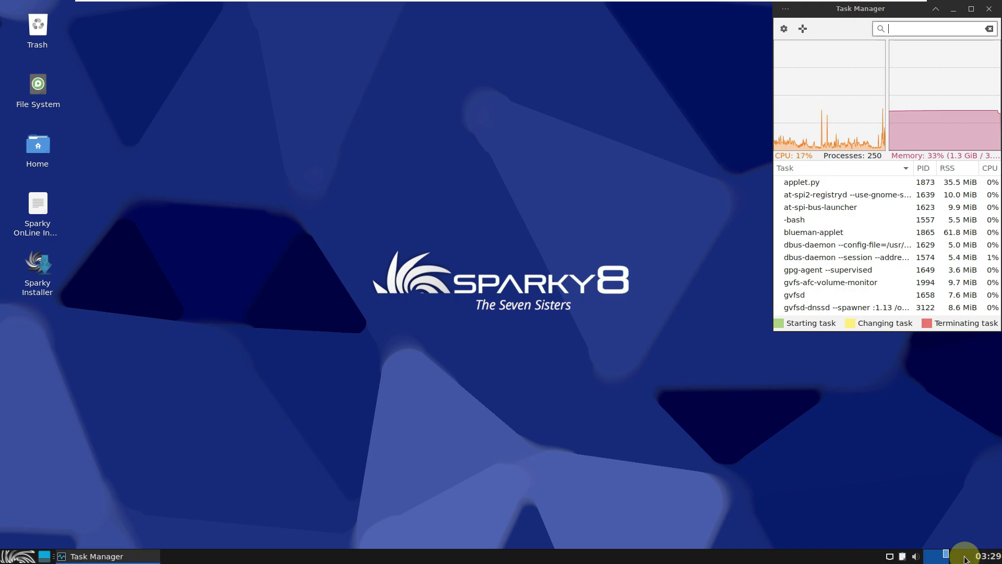
{"action": "left_click", "coordinate": [965, 557]}
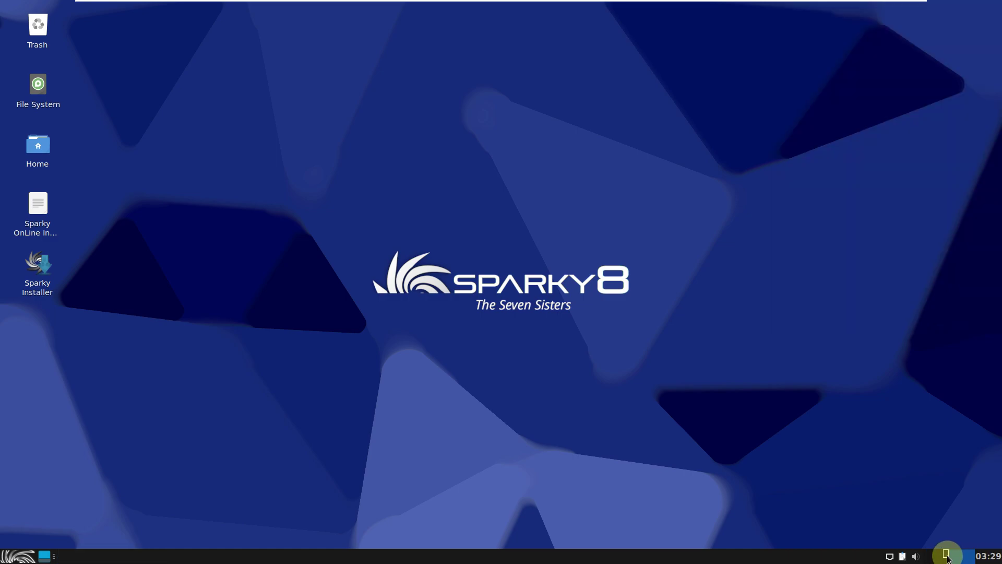
{"action": "left_click", "coordinate": [947, 557]}
{"action": "left_click", "coordinate": [914, 558]}
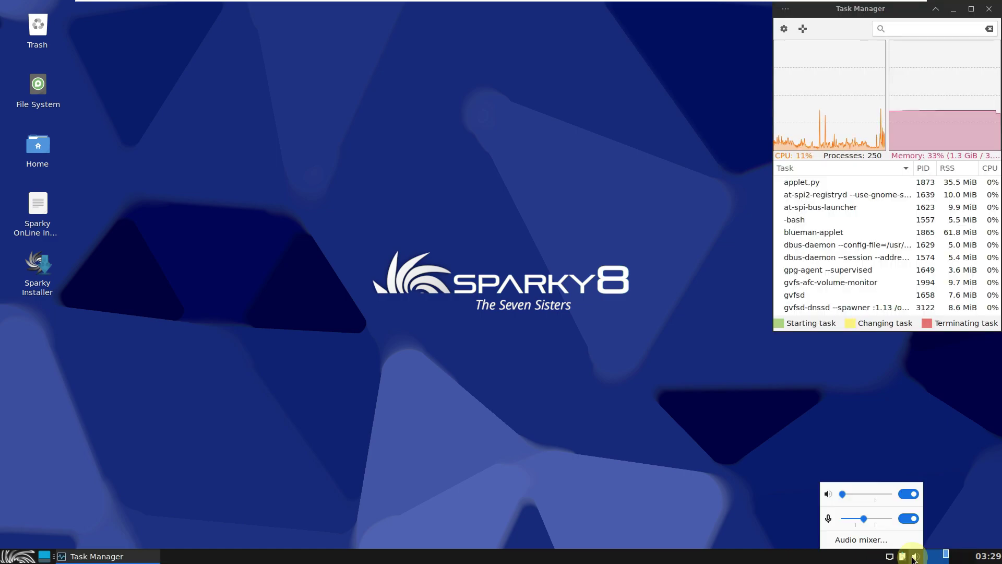
{"action": "left_click", "coordinate": [913, 557]}
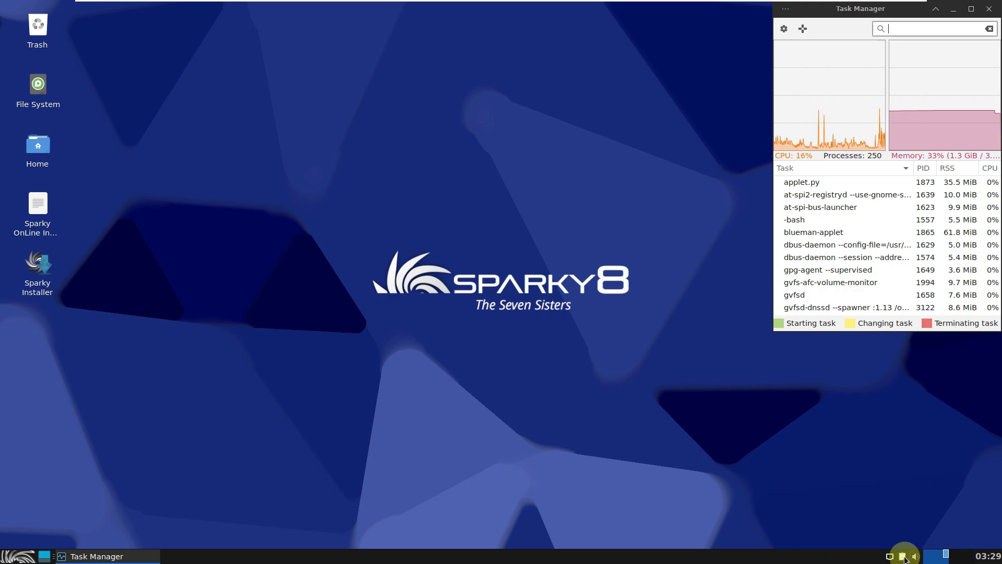
{"action": "right_click", "coordinate": [904, 558]}
{"action": "left_click", "coordinate": [924, 495]}
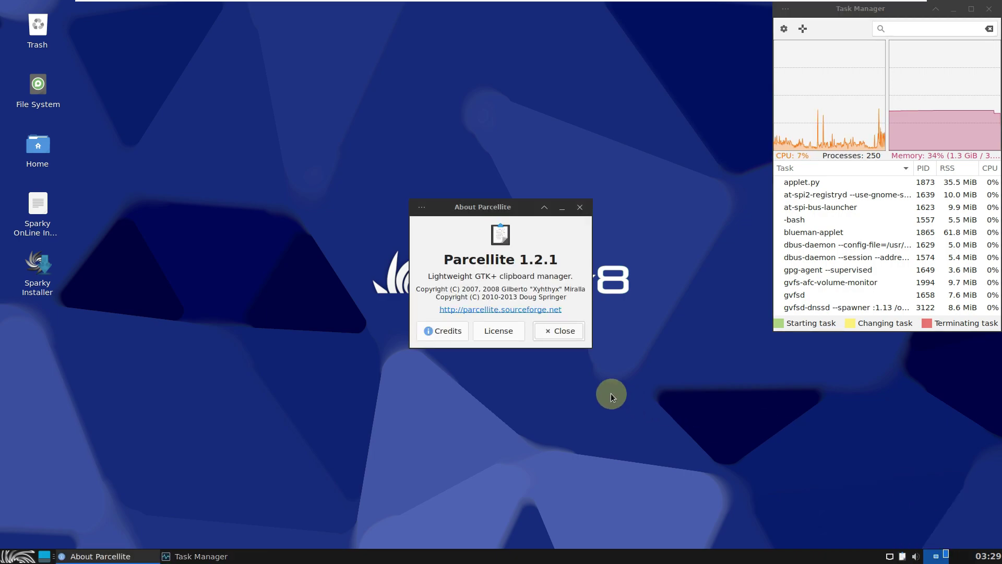
{"action": "left_click", "coordinate": [579, 208]}
{"action": "left_click", "coordinate": [890, 556]}
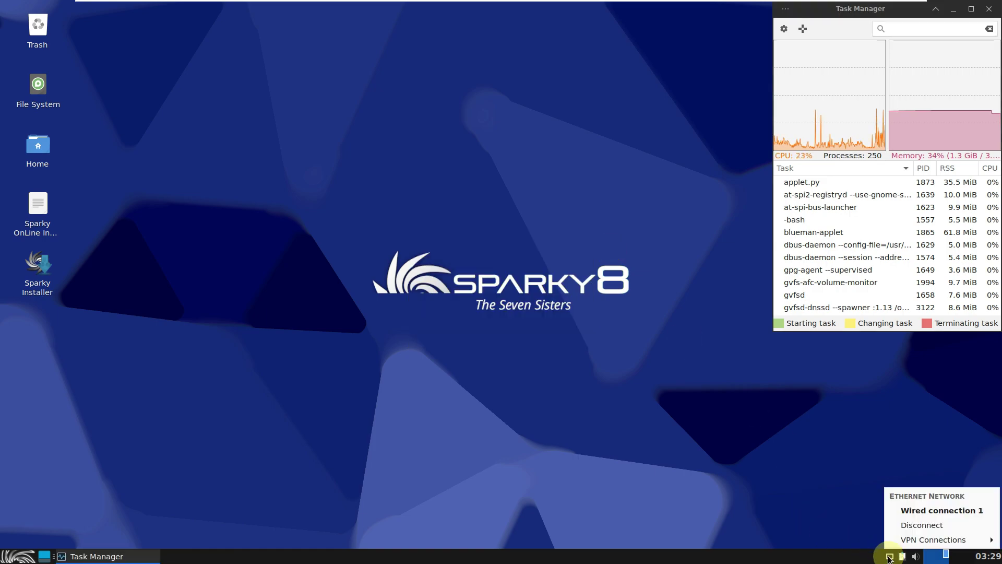
{"action": "key", "text": "Escape"}
Check the Xfce panel's About information, confirming version 4.18.4
{"action": "right_click", "coordinate": [622, 553]}
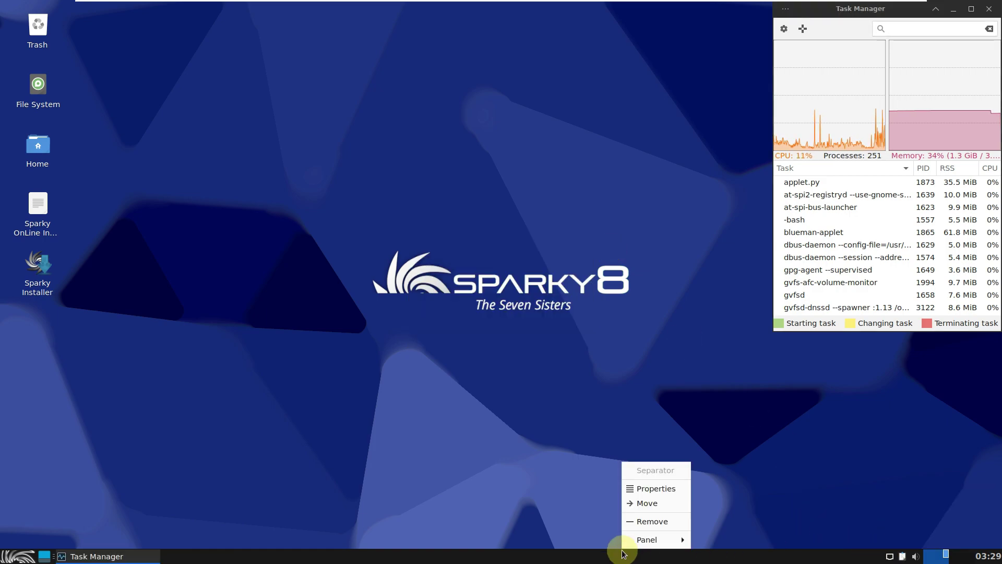
{"action": "mouse_move", "coordinate": [647, 539]}
{"action": "left_click", "coordinate": [742, 543]}
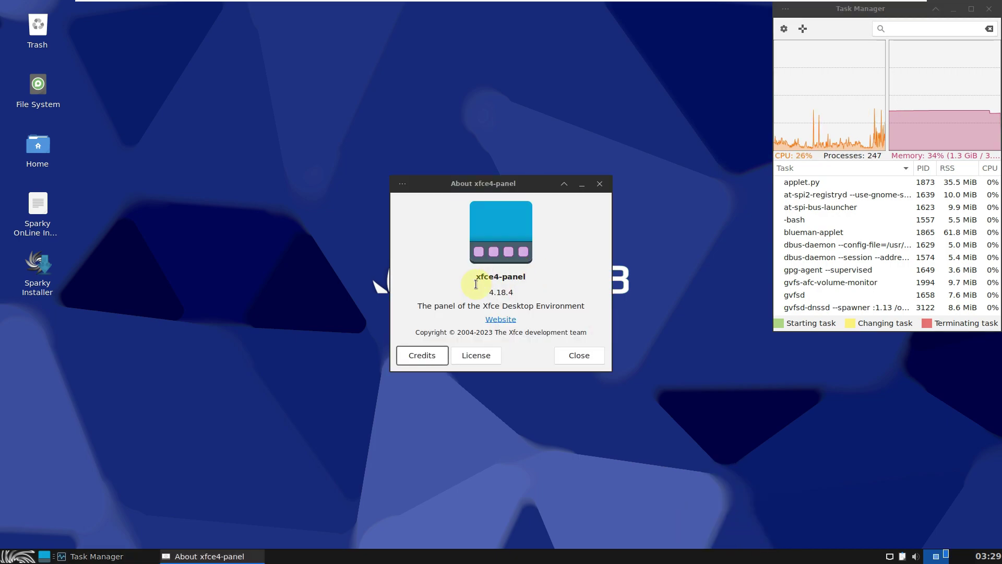
{"action": "left_click", "coordinate": [577, 356]}
Review the separator's properties (Transparent style, Expand on), then bring up the desktop context menu
{"action": "right_click", "coordinate": [535, 553]}
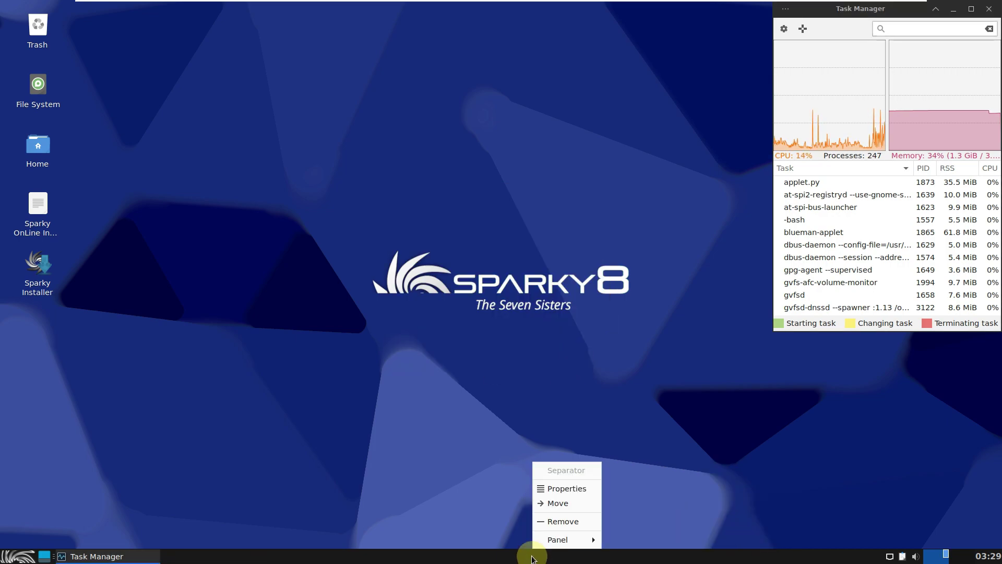
{"action": "left_click", "coordinate": [571, 489]}
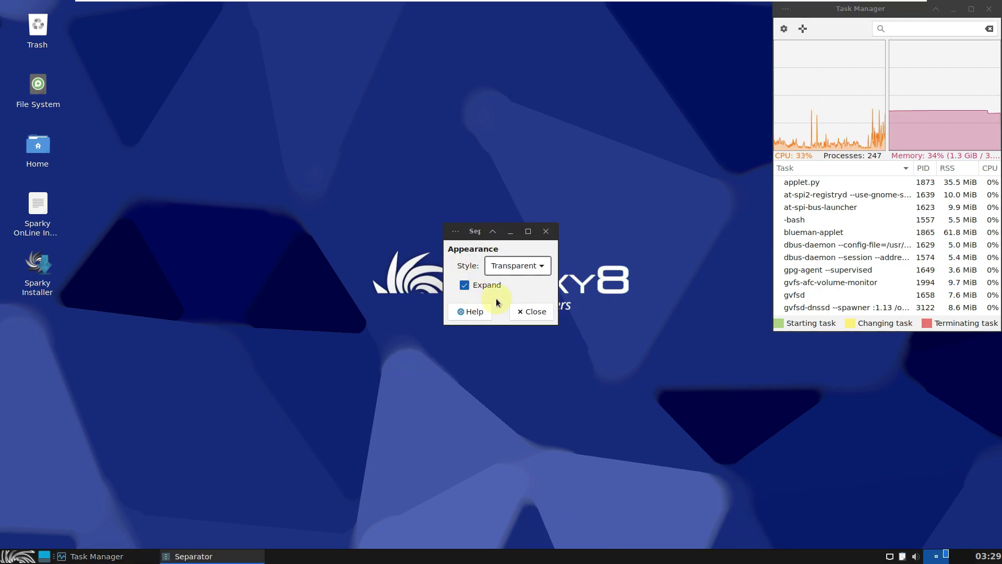
{"action": "left_click", "coordinate": [542, 311]}
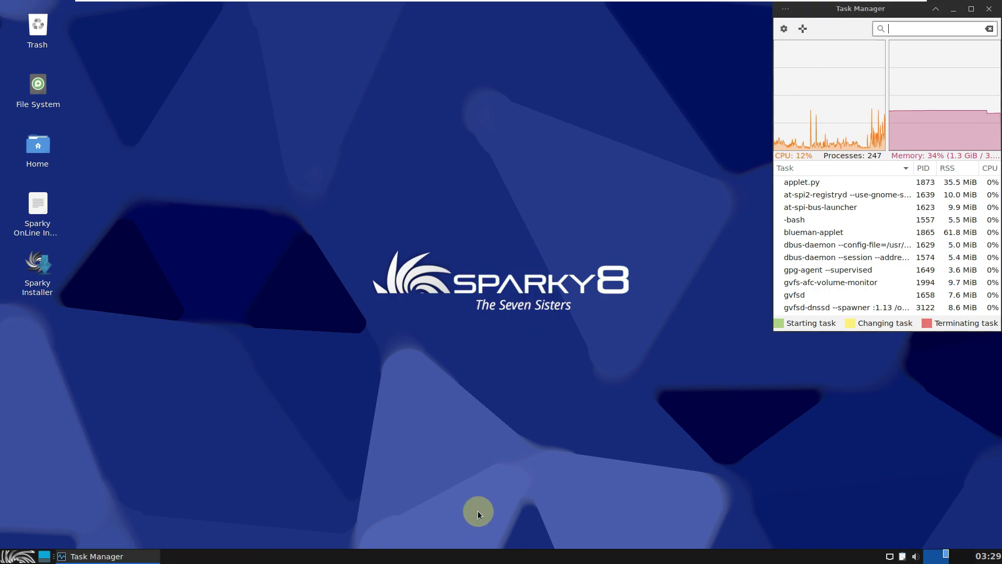
{"action": "right_click", "coordinate": [477, 559]}
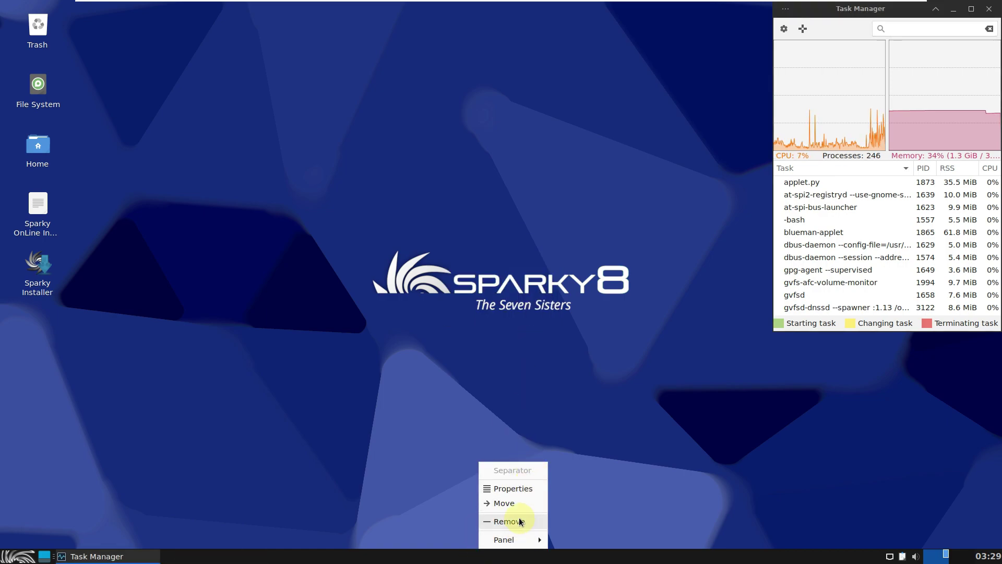
{"action": "key", "text": "Escape"}
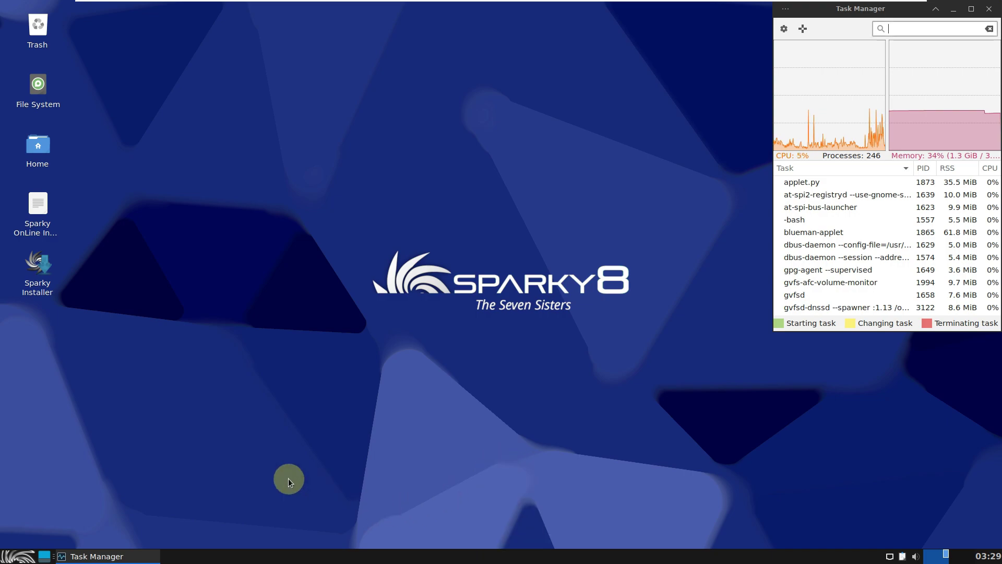
{"action": "right_click", "coordinate": [253, 161]}
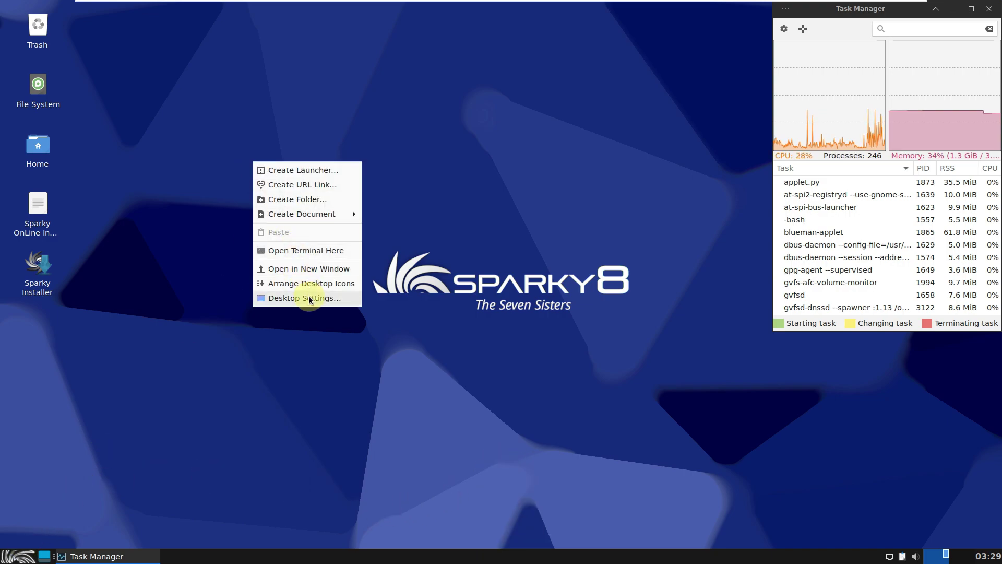
Open Desktop Settings, enlarge the window, and set the orange galaxy-ring artwork as wallpaper
{"action": "left_click", "coordinate": [308, 298]}
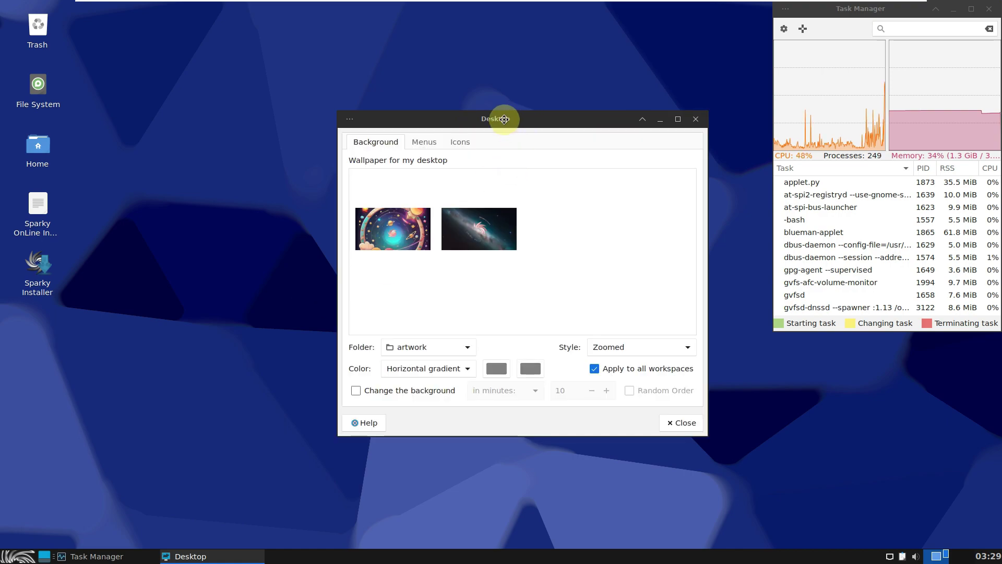
{"action": "left_click_drag", "start_coordinate": [504, 119], "coordinate": [416, 115]}
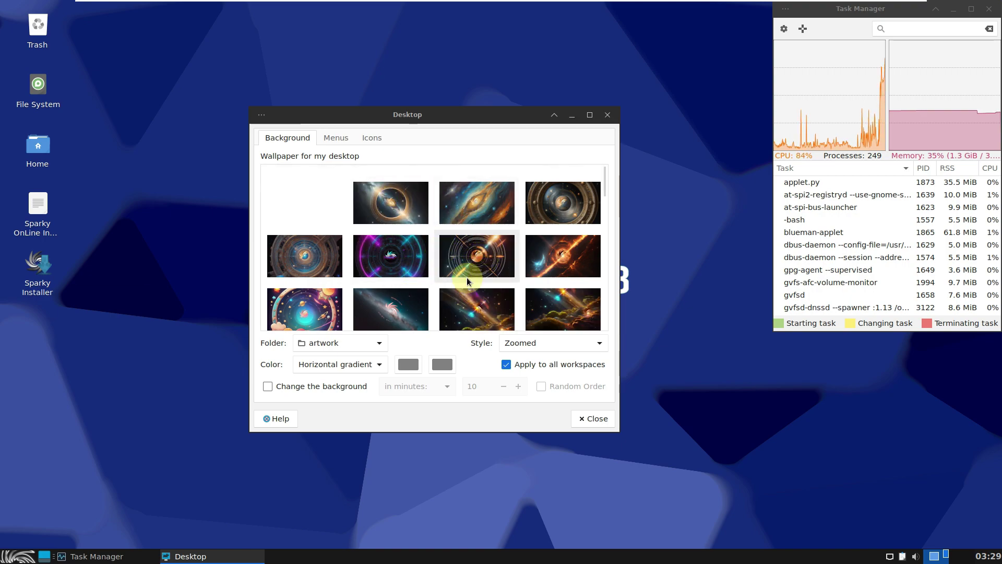
{"action": "left_click_drag", "start_coordinate": [617, 440], "coordinate": [713, 540]}
{"action": "left_click_drag", "start_coordinate": [499, 127], "coordinate": [435, 82]}
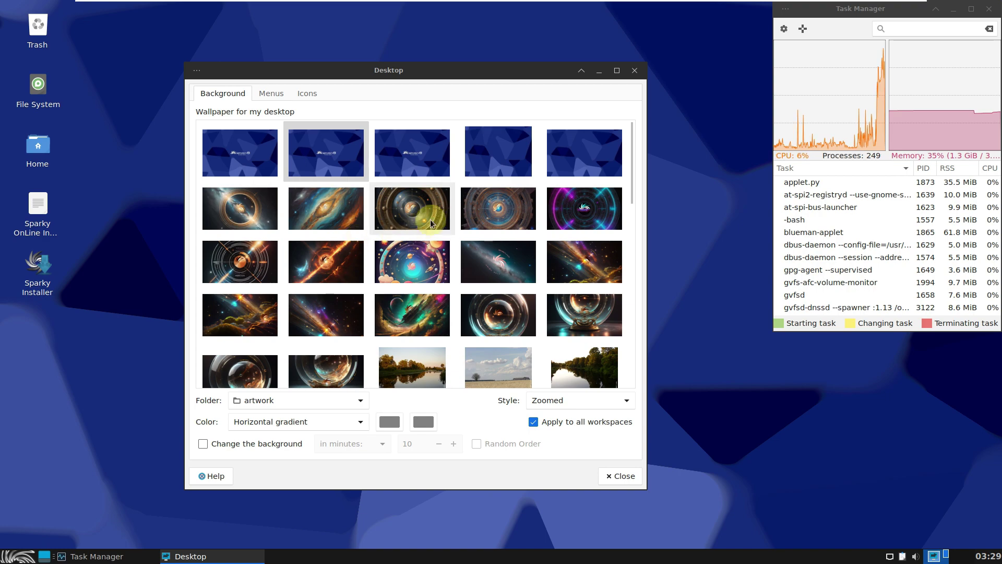
{"action": "scroll", "coordinate": [444, 215], "scroll_direction": "down", "scroll_amount": 1}
{"action": "scroll", "coordinate": [444, 216], "scroll_direction": "down", "scroll_amount": 2}
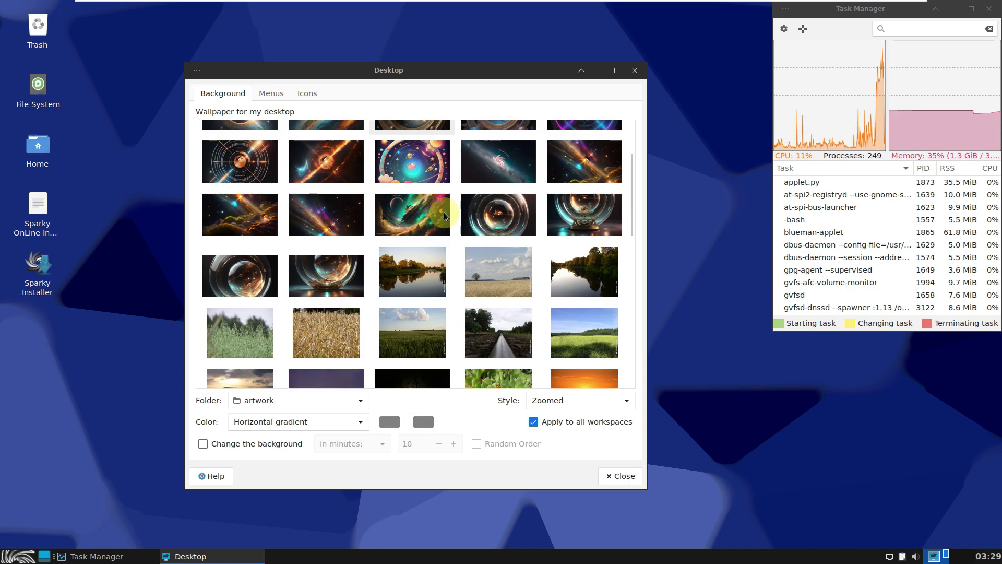
{"action": "left_click_drag", "start_coordinate": [629, 205], "coordinate": [632, 153]}
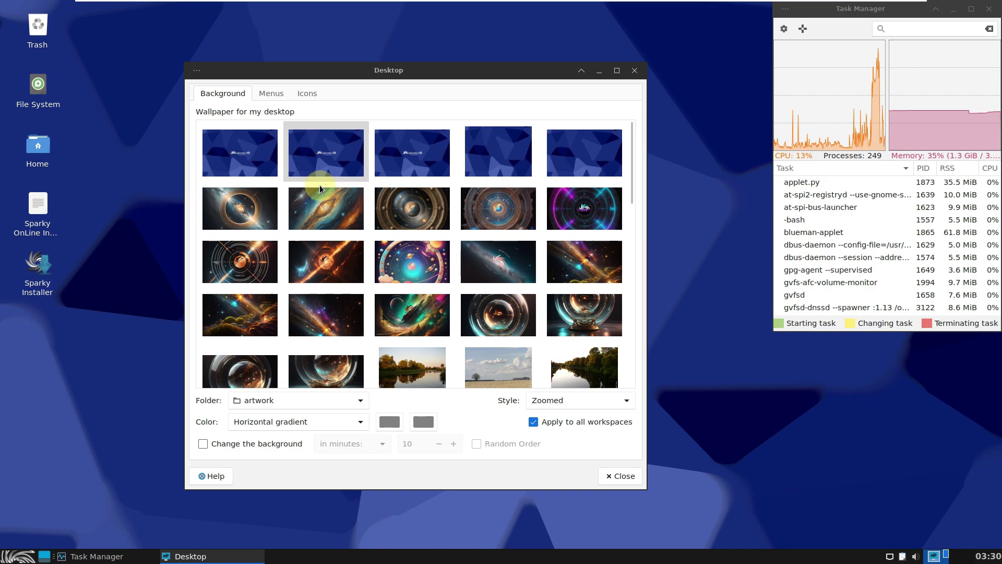
{"action": "scroll", "coordinate": [320, 184], "scroll_direction": "down", "scroll_amount": 2}
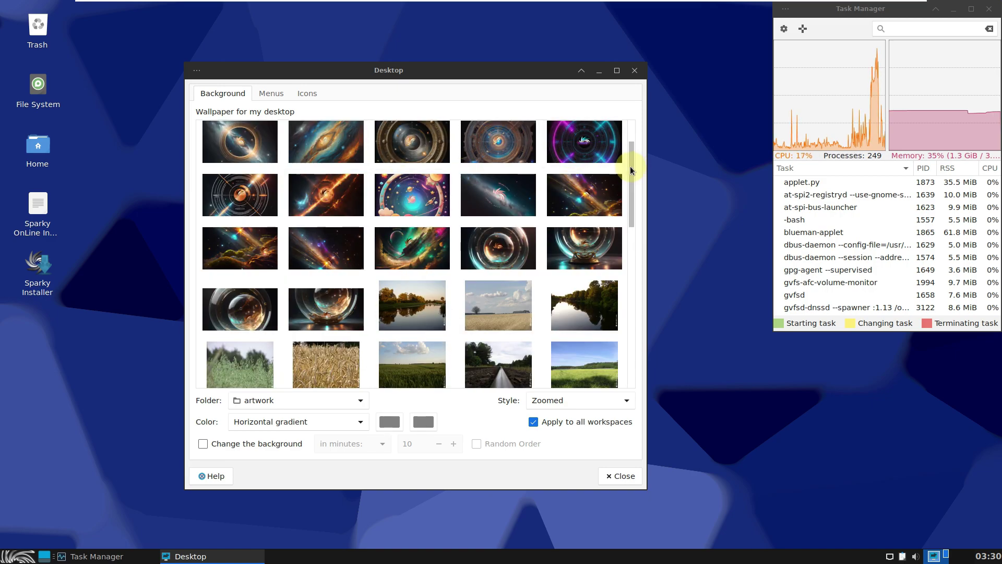
{"action": "left_click_drag", "start_coordinate": [631, 166], "coordinate": [630, 125]}
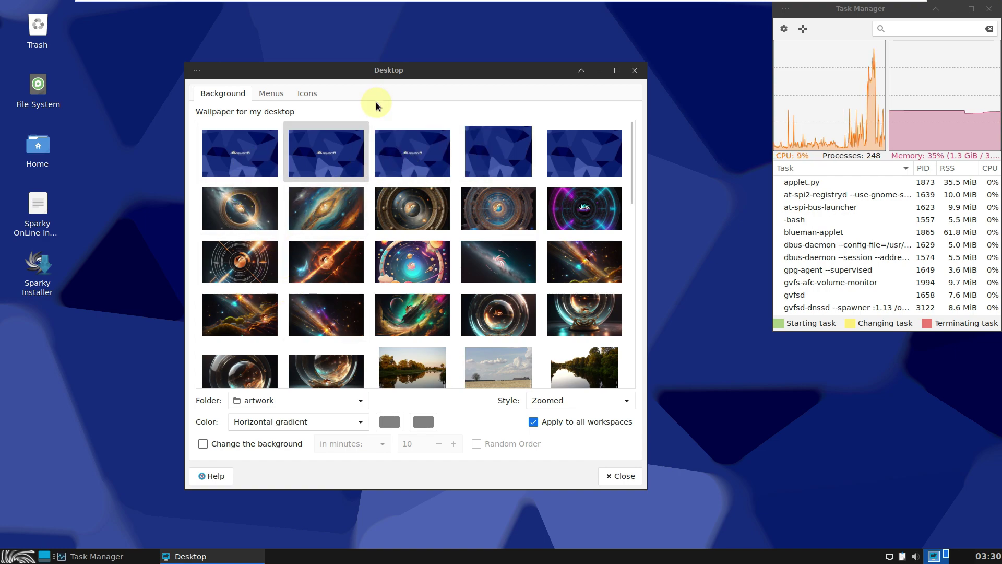
{"action": "left_click_drag", "start_coordinate": [404, 140], "coordinate": [433, 62]}
{"action": "left_click", "coordinate": [269, 210]}
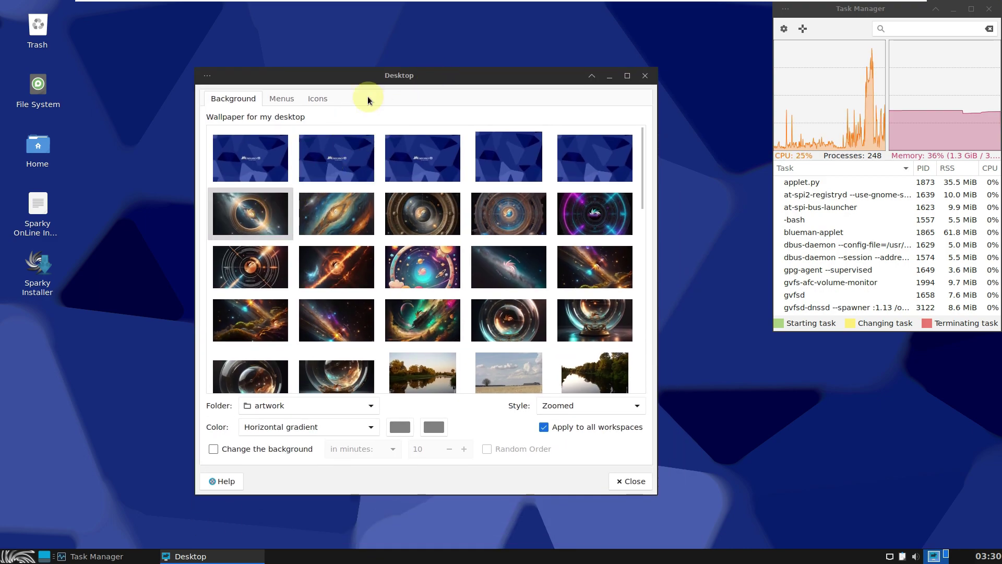
Scroll through the wallpaper thumbnails, then choose the colourful cartoon space-ring artwork in row 3
{"action": "mouse_move", "coordinate": [527, 82]}
{"action": "left_mouse_down"}
{"action": "mouse_move", "coordinate": [563, 493]}
{"action": "mouse_move", "coordinate": [473, 156]}
{"action": "mouse_move", "coordinate": [248, 353]}
{"action": "mouse_move", "coordinate": [226, 434]}
{"action": "mouse_move", "coordinate": [235, 502]}
{"action": "mouse_move", "coordinate": [486, 80]}
{"action": "mouse_move", "coordinate": [501, 61]}
{"action": "mouse_move", "coordinate": [536, 80]}
{"action": "left_mouse_up"}
{"action": "scroll", "coordinate": [531, 222], "scroll_direction": "down", "scroll_amount": 1}
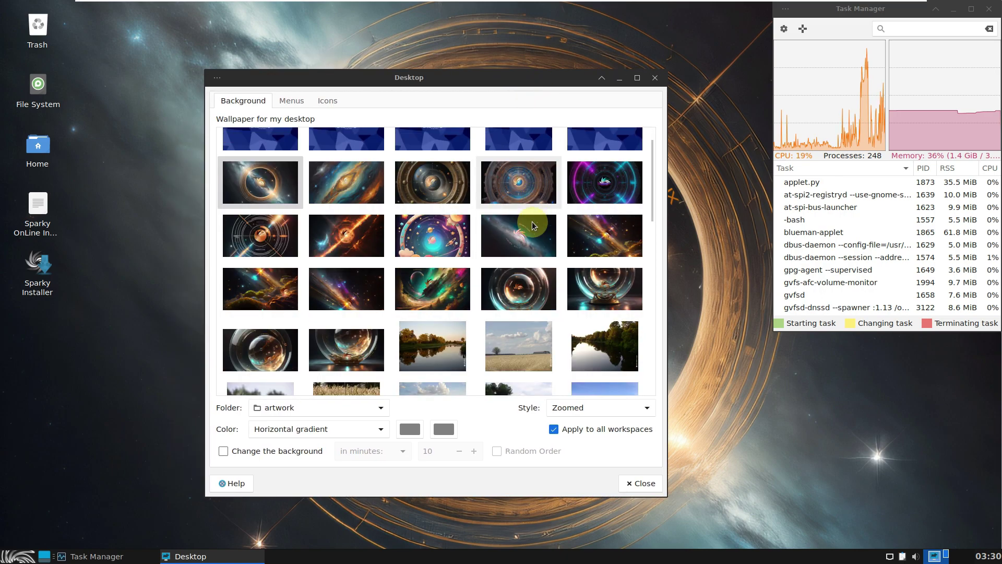
{"action": "left_click_drag", "start_coordinate": [652, 189], "coordinate": [649, 254]}
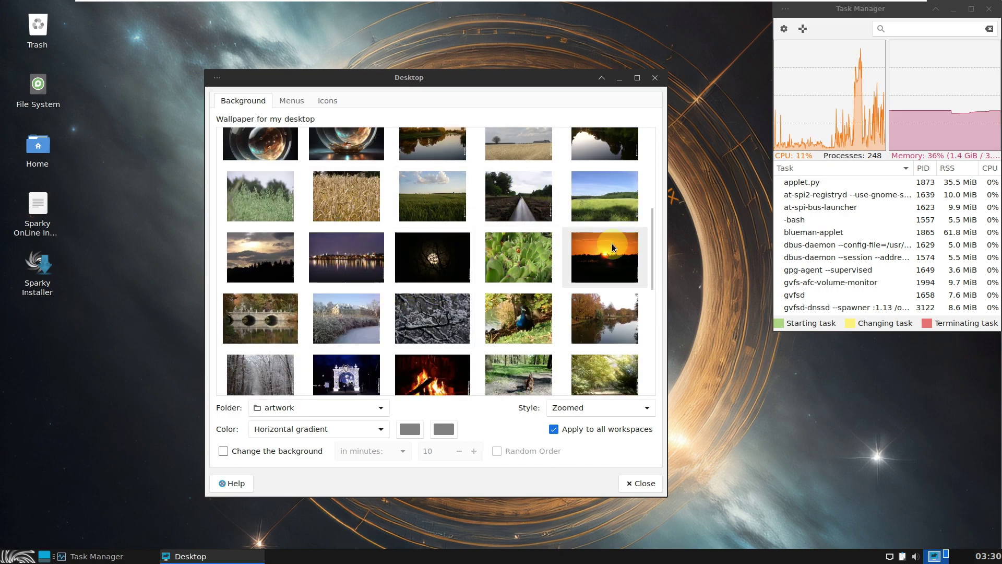
{"action": "left_click_drag", "start_coordinate": [650, 242], "coordinate": [671, 152]}
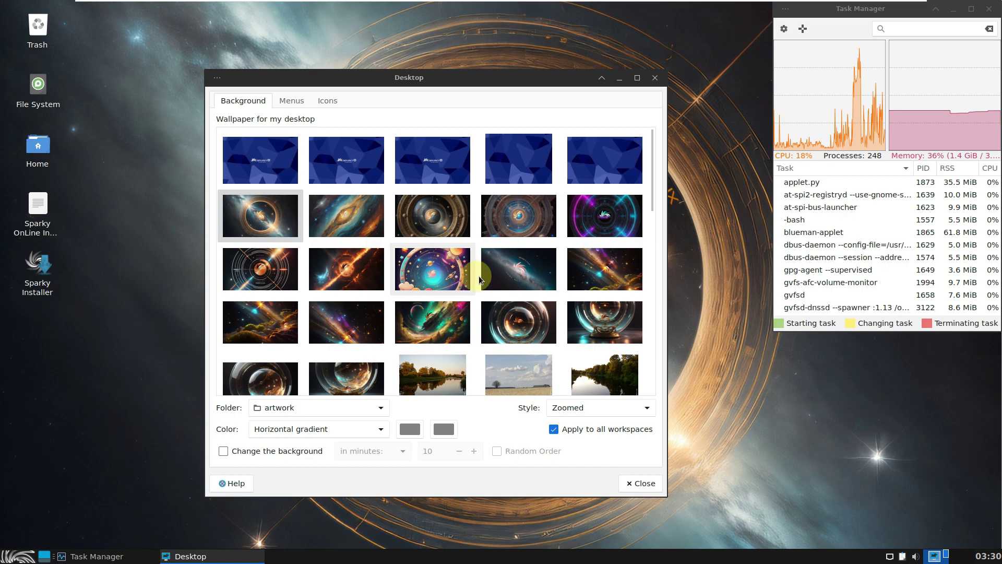
{"action": "left_click_drag", "start_coordinate": [656, 203], "coordinate": [656, 381]}
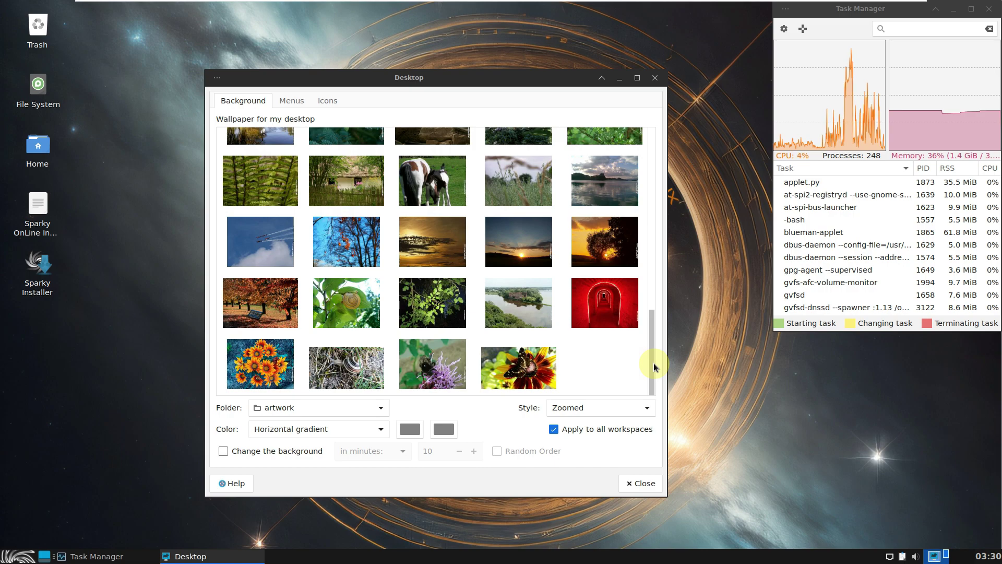
{"action": "left_click_drag", "start_coordinate": [653, 362], "coordinate": [655, 219]}
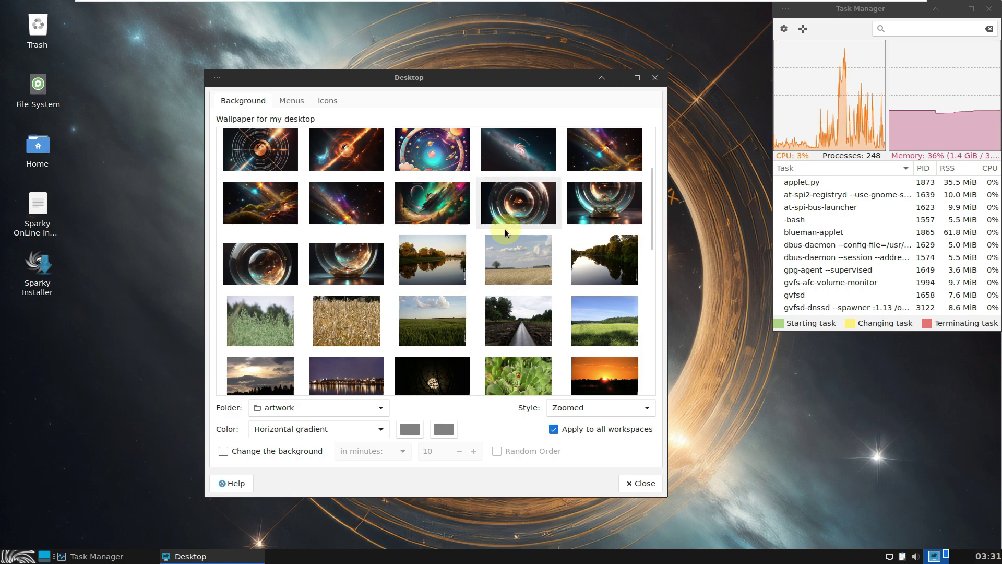
{"action": "scroll", "coordinate": [369, 229], "scroll_direction": "up", "scroll_amount": 5}
{"action": "left_click", "coordinate": [433, 269]}
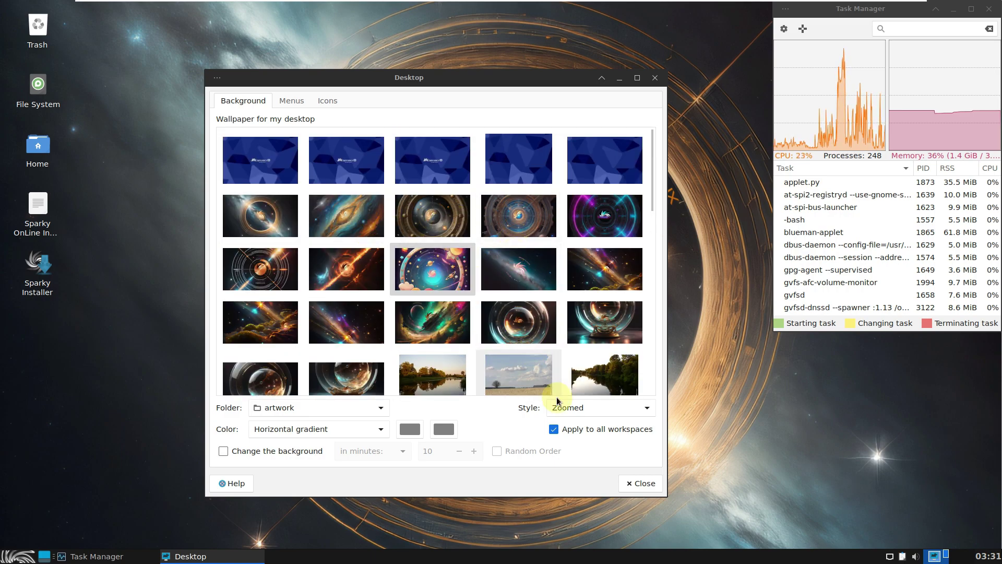
Look over the Menus and Icons tabs, then close Desktop Settings
{"action": "left_click_drag", "start_coordinate": [494, 78], "coordinate": [512, 33]}
{"action": "left_click", "coordinate": [313, 56]}
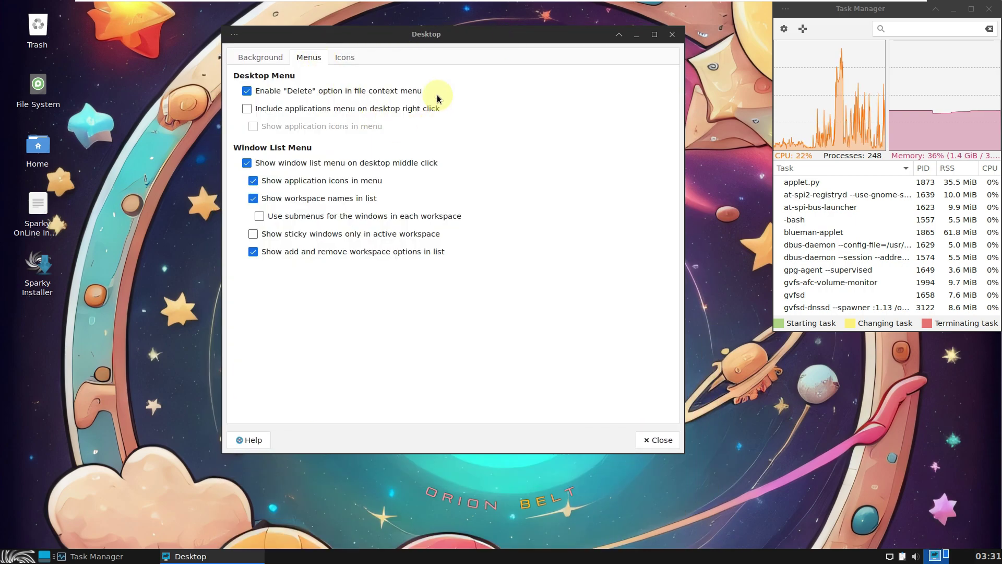
{"action": "left_click", "coordinate": [351, 63]}
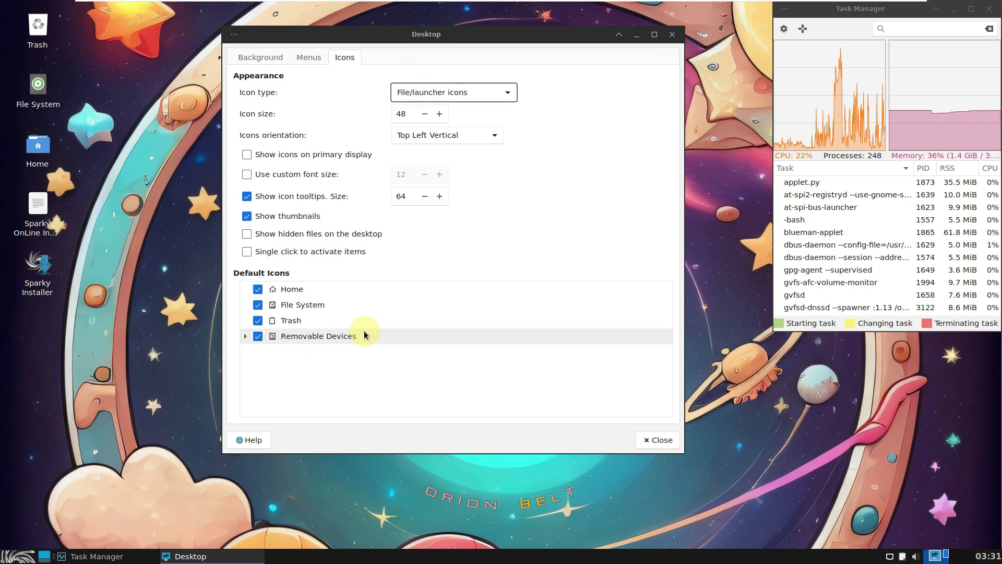
{"action": "left_click", "coordinate": [650, 439]}
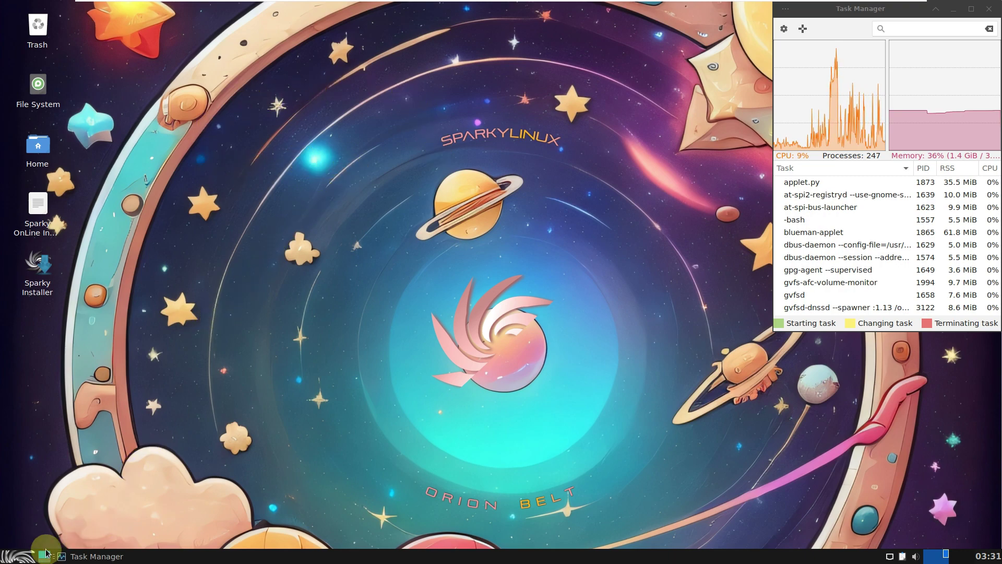
Open About SparkyLinux from the Whisker Menu's All Applications list
{"action": "left_click", "coordinate": [22, 558]}
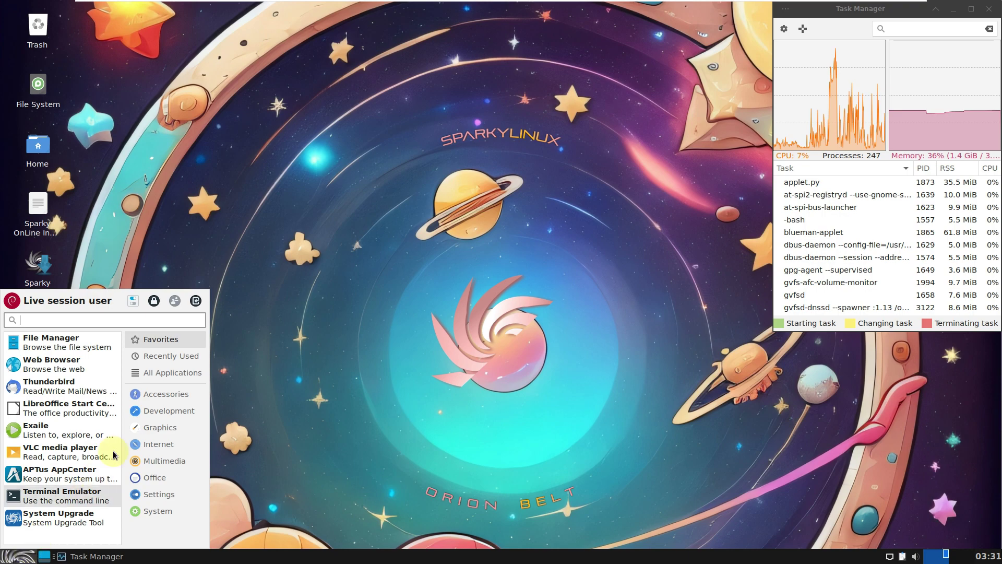
{"action": "left_click", "coordinate": [167, 375]}
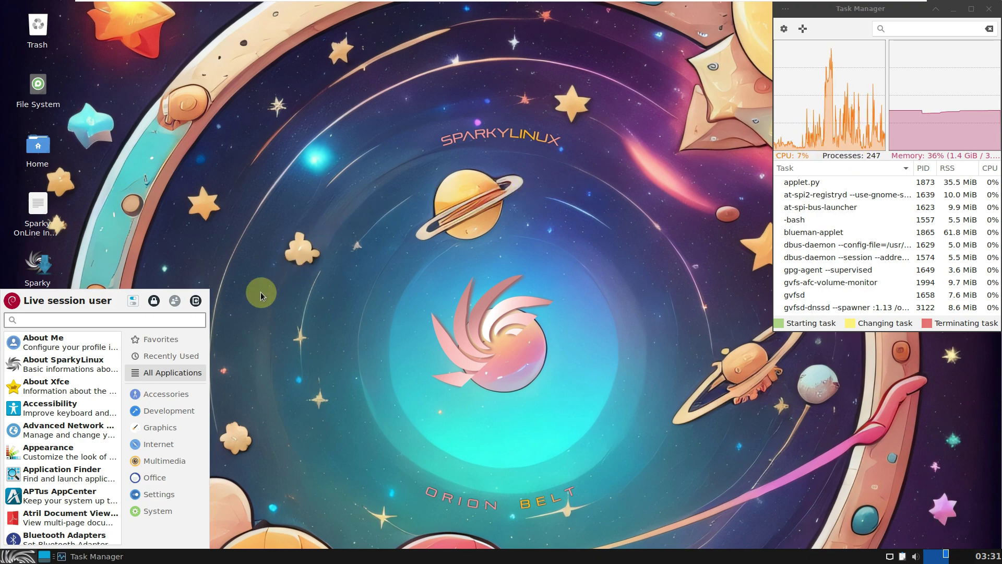
{"action": "left_click", "coordinate": [65, 362]}
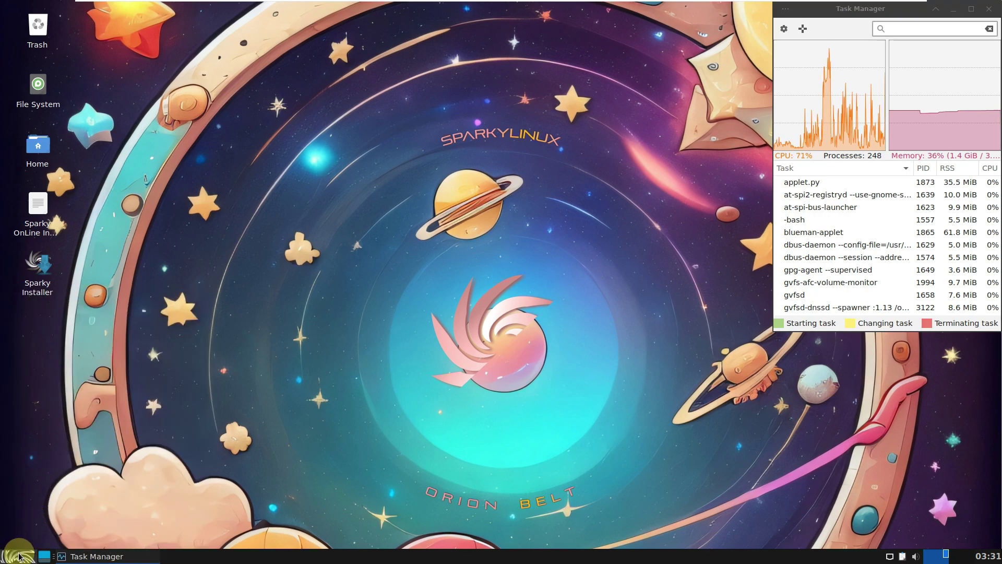
Launch VLC media player from the Whisker Menu
{"action": "left_click", "coordinate": [19, 556]}
{"action": "left_click", "coordinate": [49, 454]}
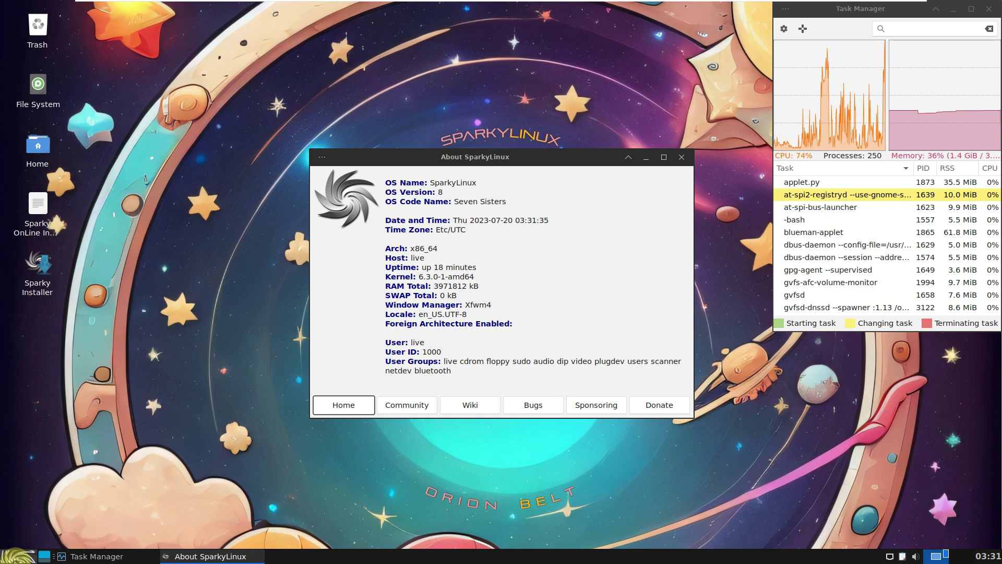
{"action": "left_click", "coordinate": [25, 544]}
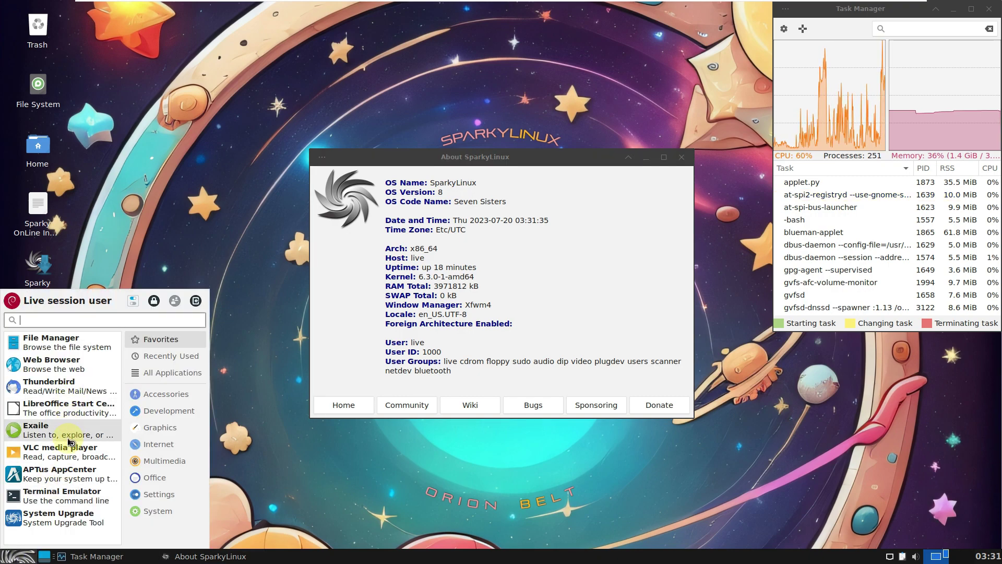
{"action": "left_click", "coordinate": [65, 458]}
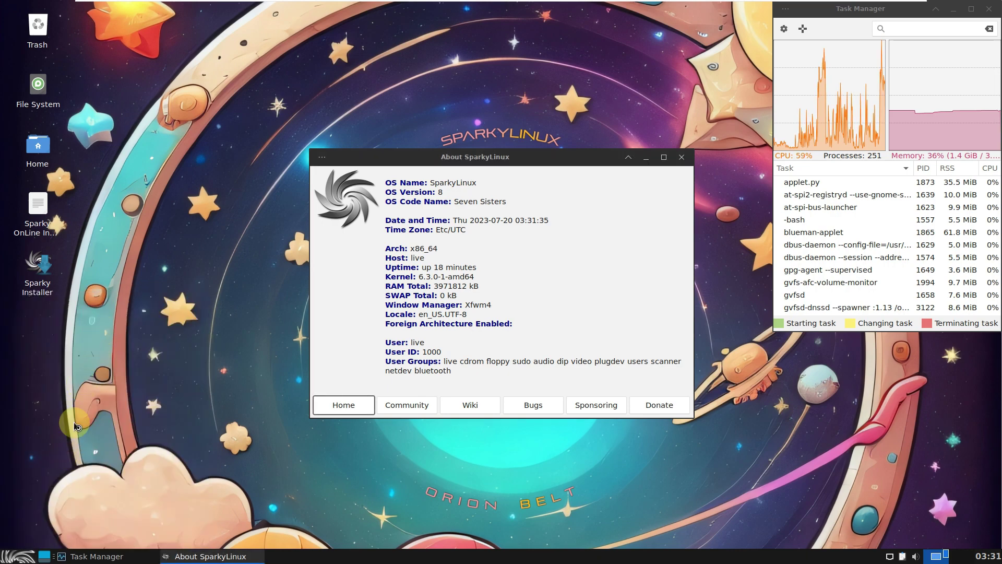
{"action": "left_click", "coordinate": [18, 557]}
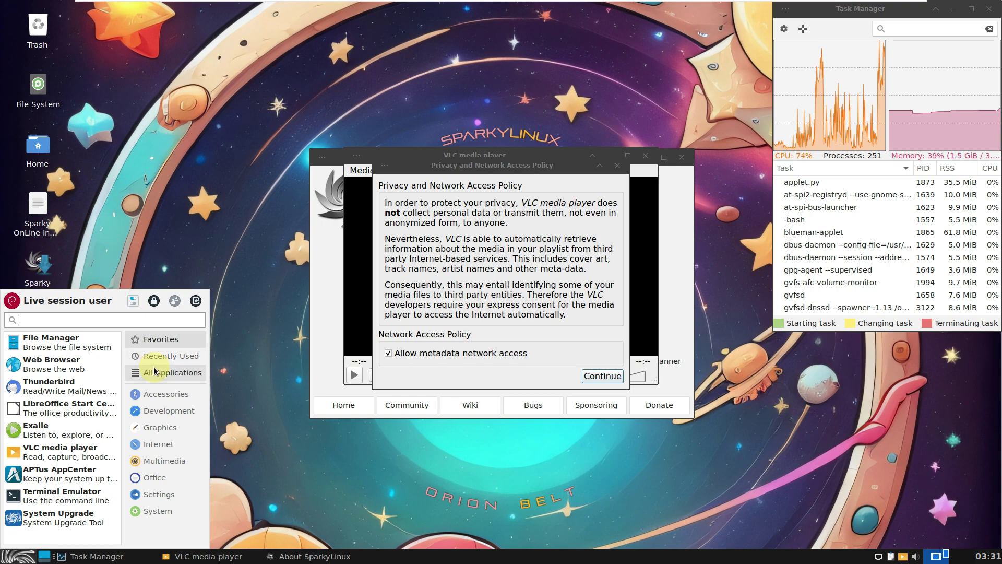
Launch About Xfce and the Appearance settings from All Applications
{"action": "left_click", "coordinate": [154, 371]}
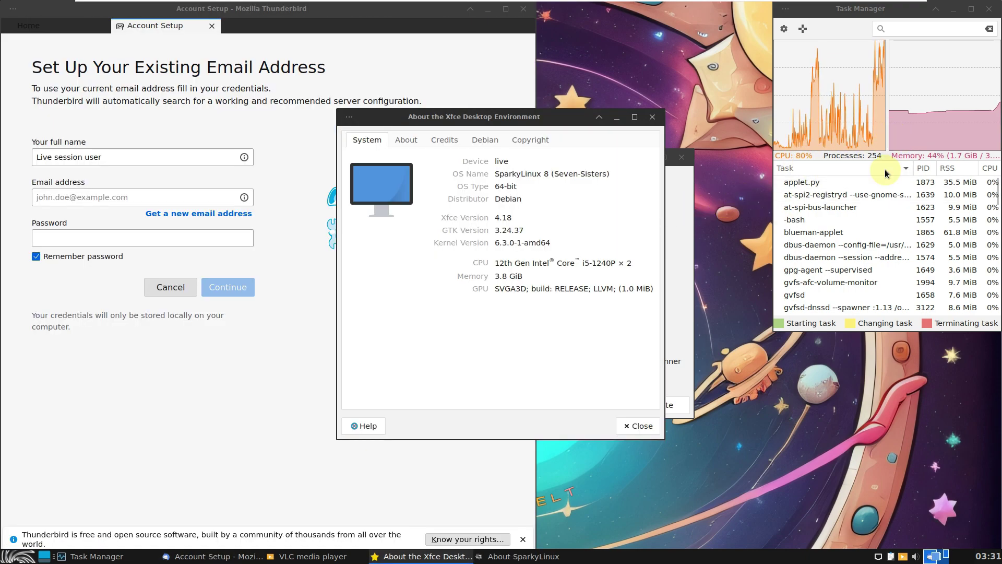
{"action": "left_click", "coordinate": [710, 447]}
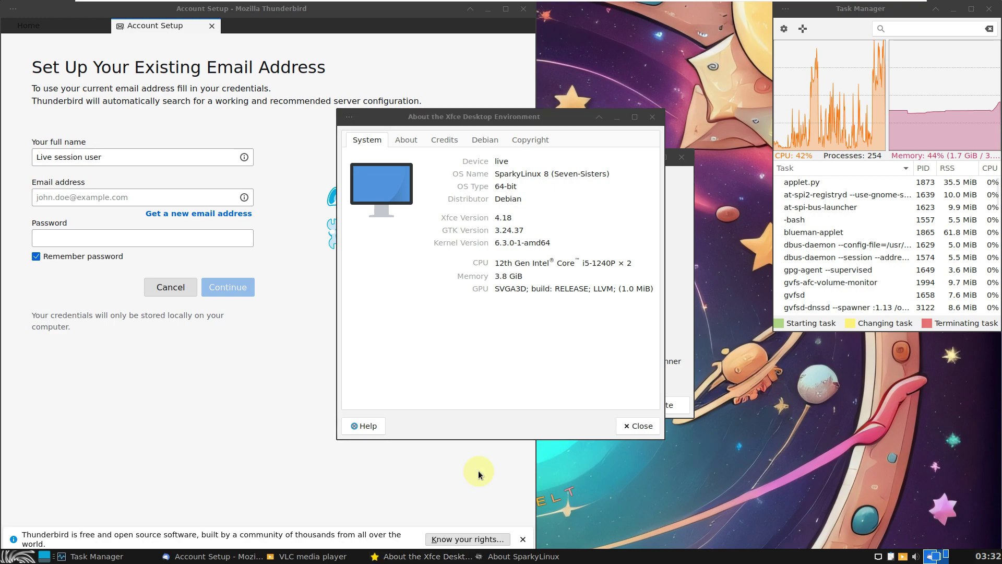
{"action": "left_click", "coordinate": [26, 560]}
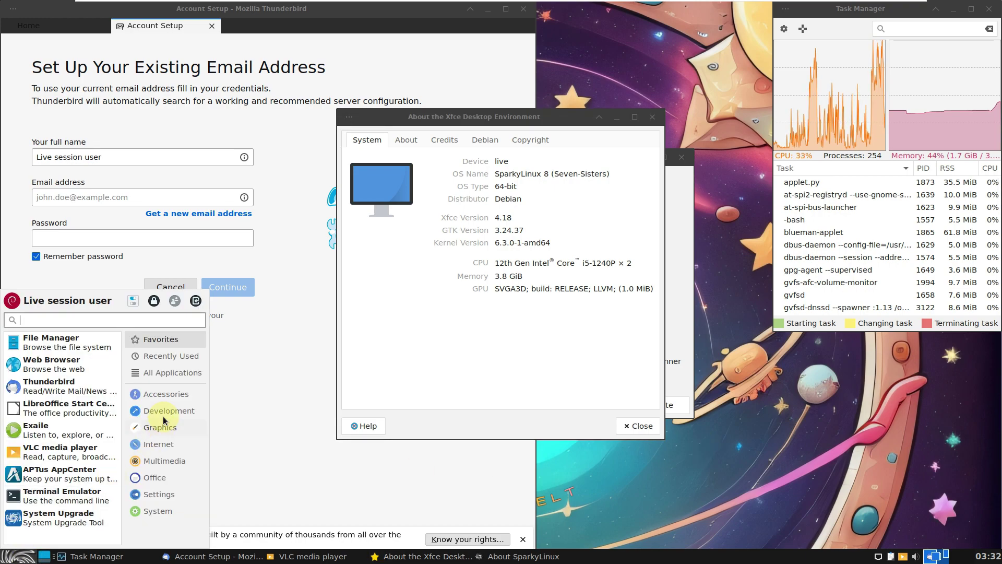
{"action": "left_click", "coordinate": [146, 374]}
{"action": "scroll", "coordinate": [73, 401], "scroll_direction": "down", "scroll_amount": 2}
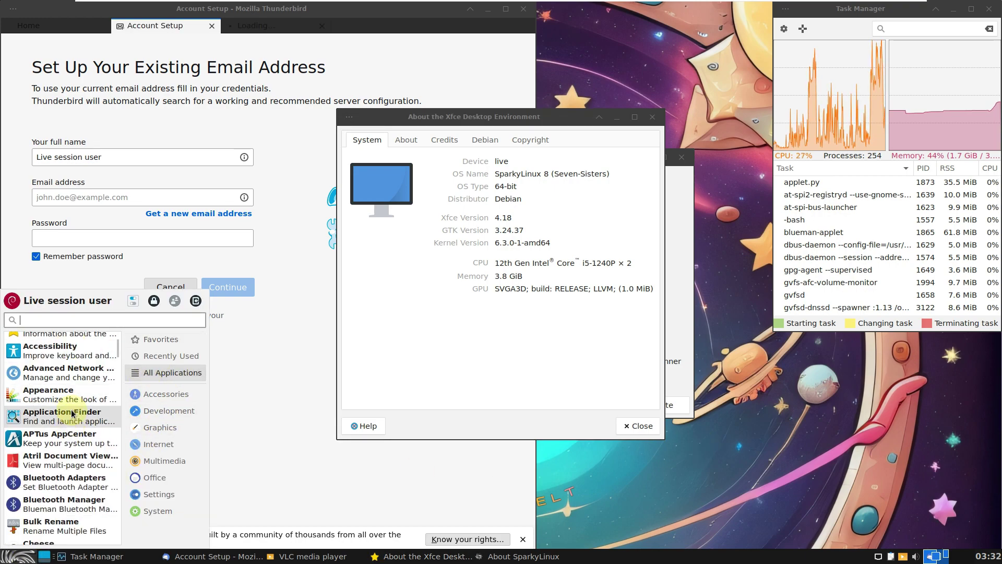
{"action": "left_click", "coordinate": [72, 400]}
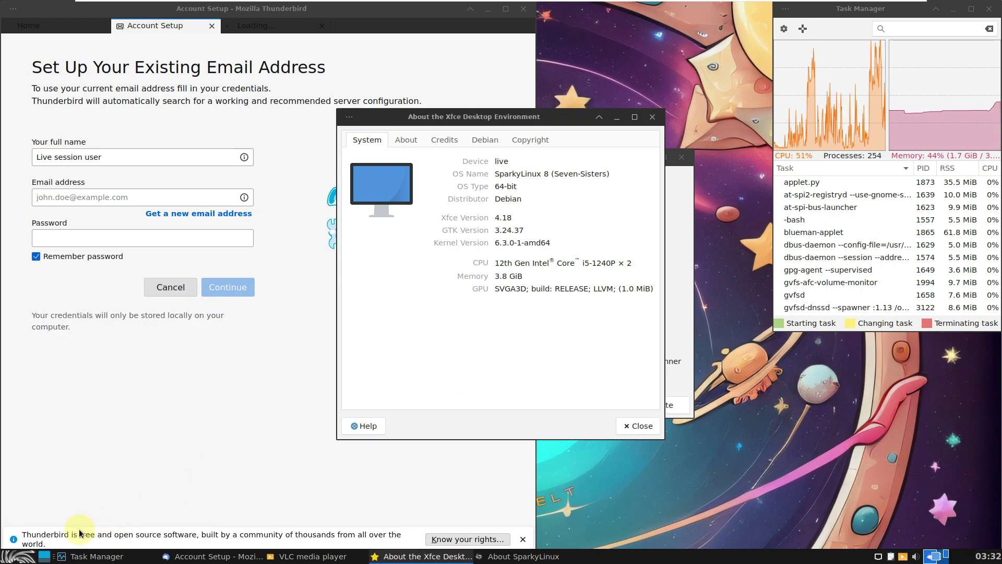
Launch Atril Document Viewer from the All Applications list
{"action": "left_click", "coordinate": [26, 558]}
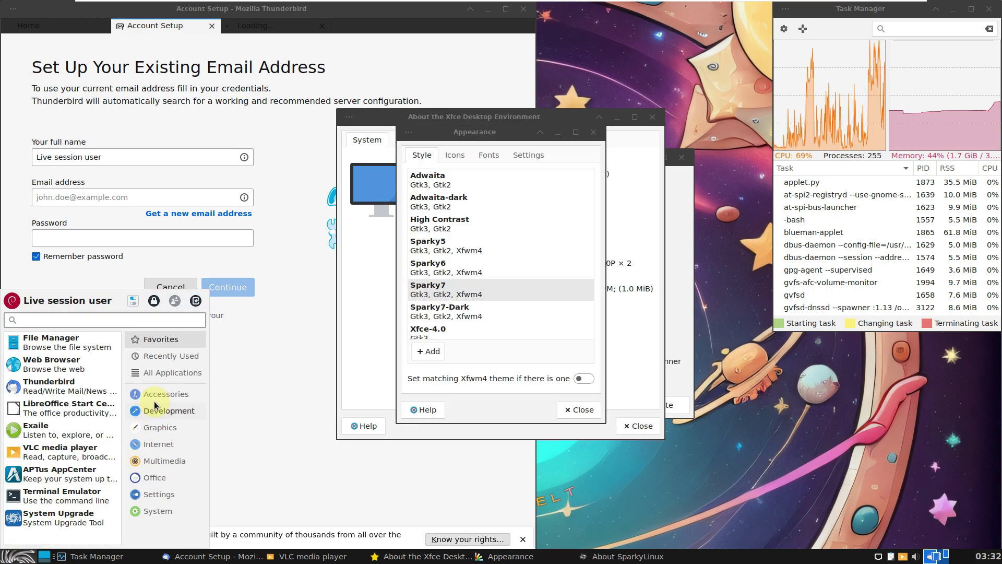
{"action": "left_click", "coordinate": [162, 373]}
{"action": "scroll", "coordinate": [78, 441], "scroll_direction": "down", "scroll_amount": 1}
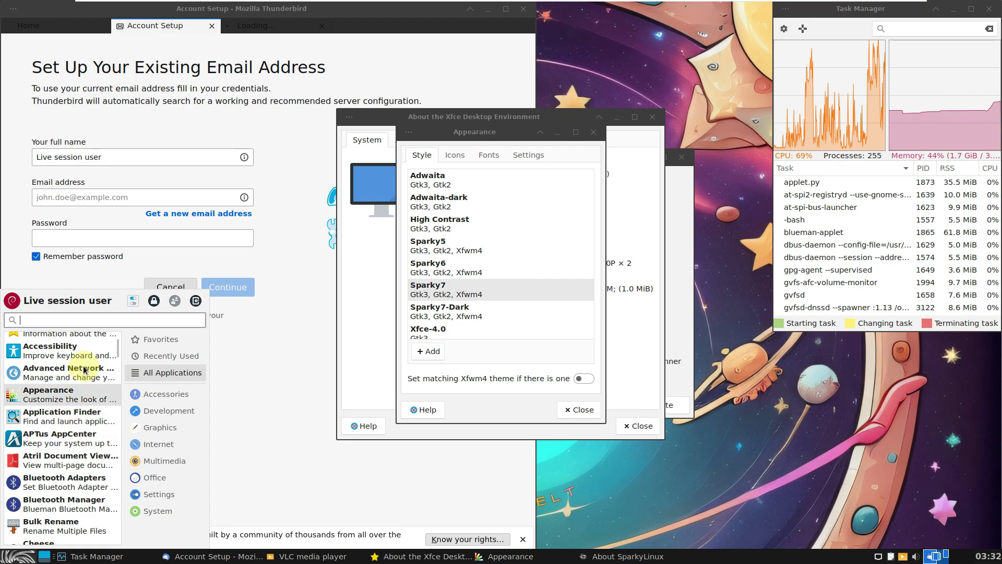
{"action": "left_click", "coordinate": [81, 462]}
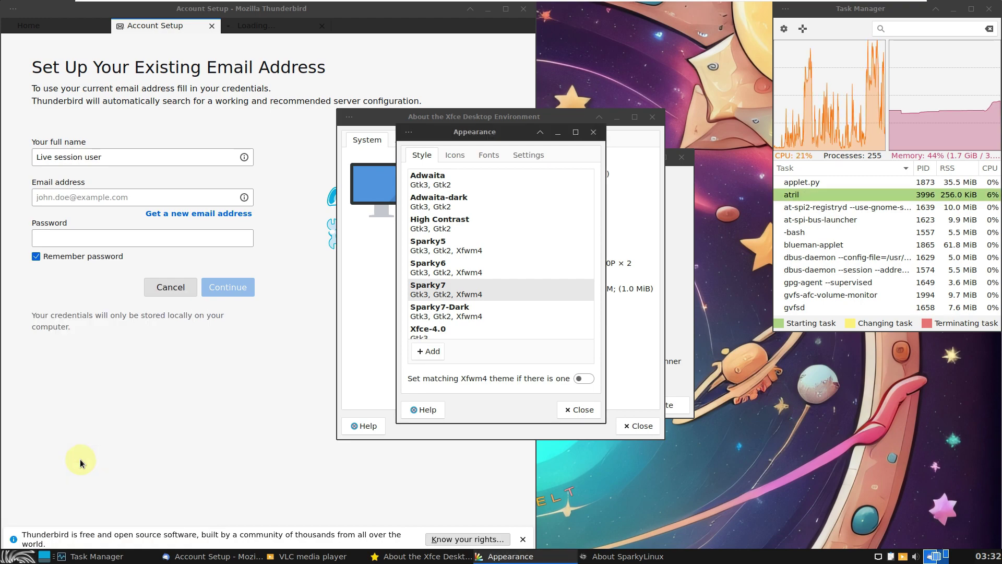
{"action": "left_click", "coordinate": [20, 558]}
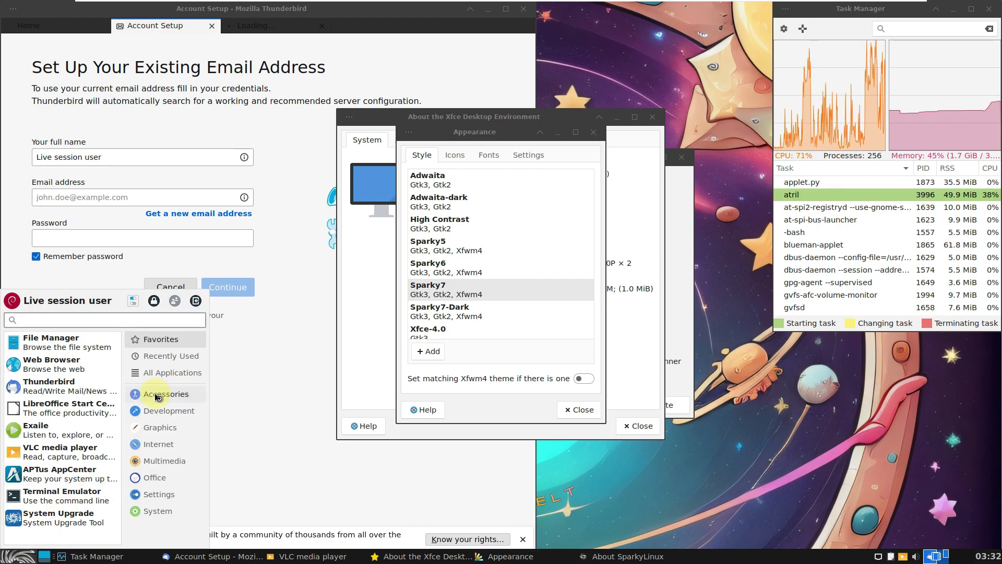
{"action": "left_click", "coordinate": [156, 372]}
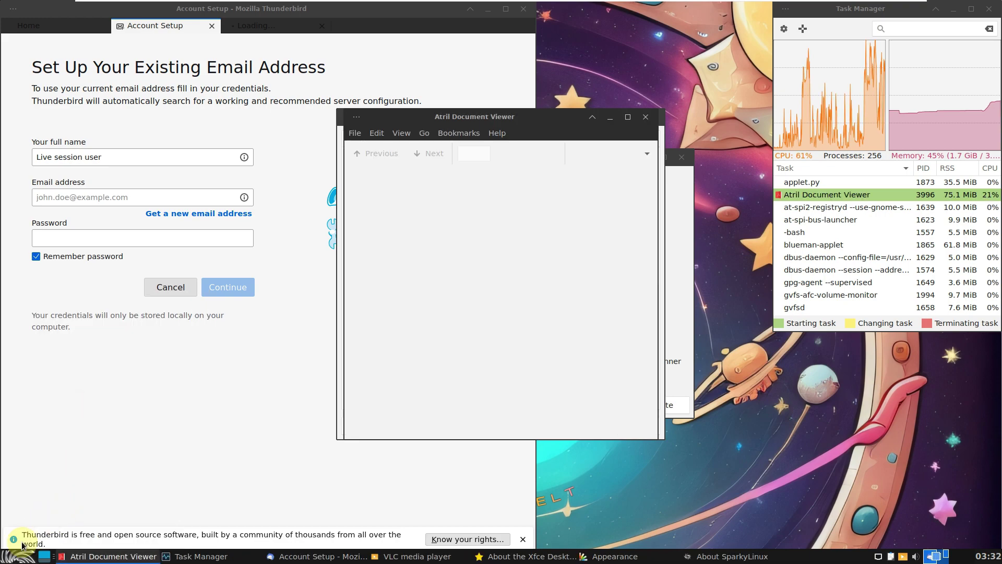
Open the file manager at the /home/live folder from All Applications
{"action": "left_click", "coordinate": [20, 557]}
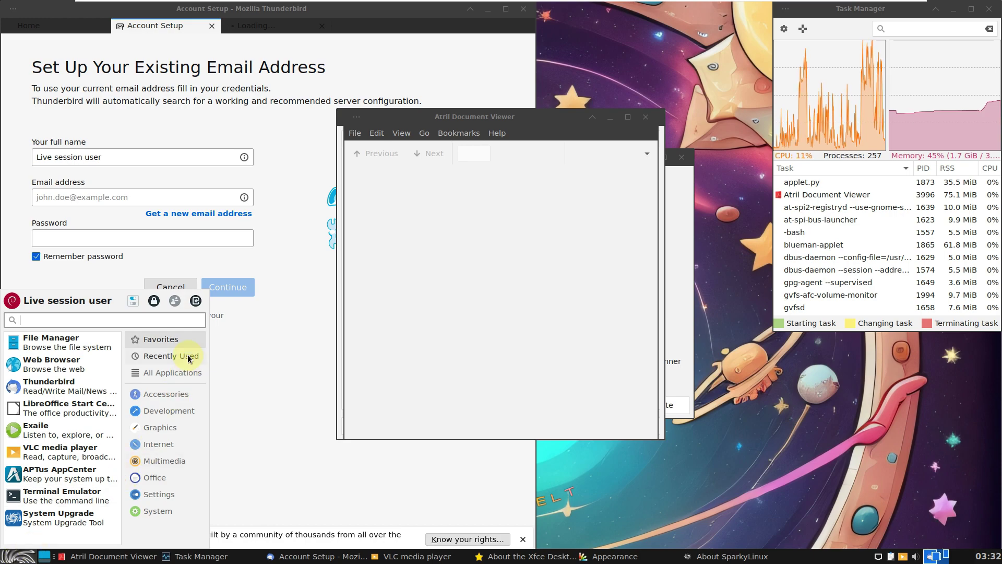
{"action": "left_click", "coordinate": [192, 372]}
{"action": "scroll", "coordinate": [73, 417], "scroll_direction": "down", "scroll_amount": 5}
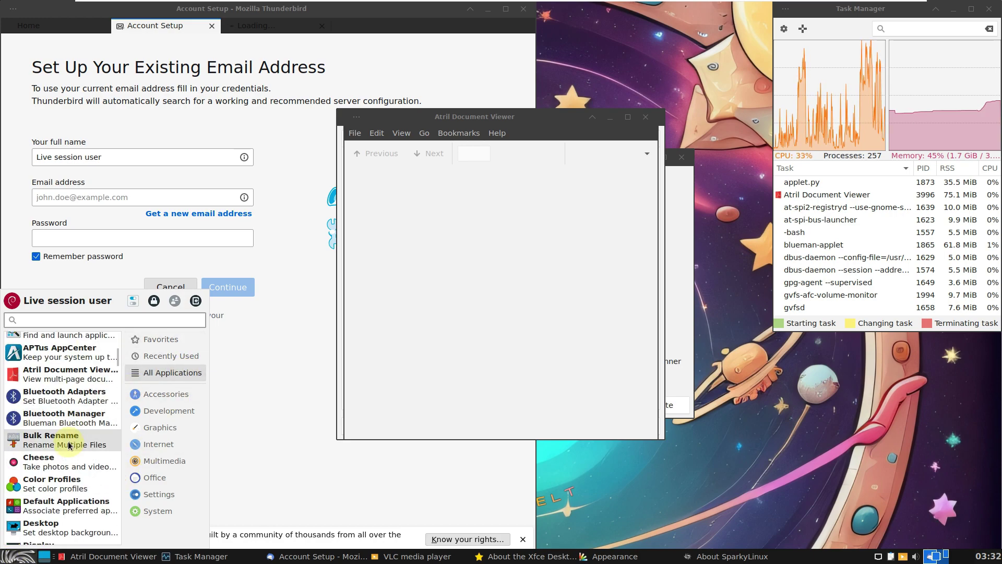
{"action": "scroll", "coordinate": [69, 445], "scroll_direction": "down", "scroll_amount": 5}
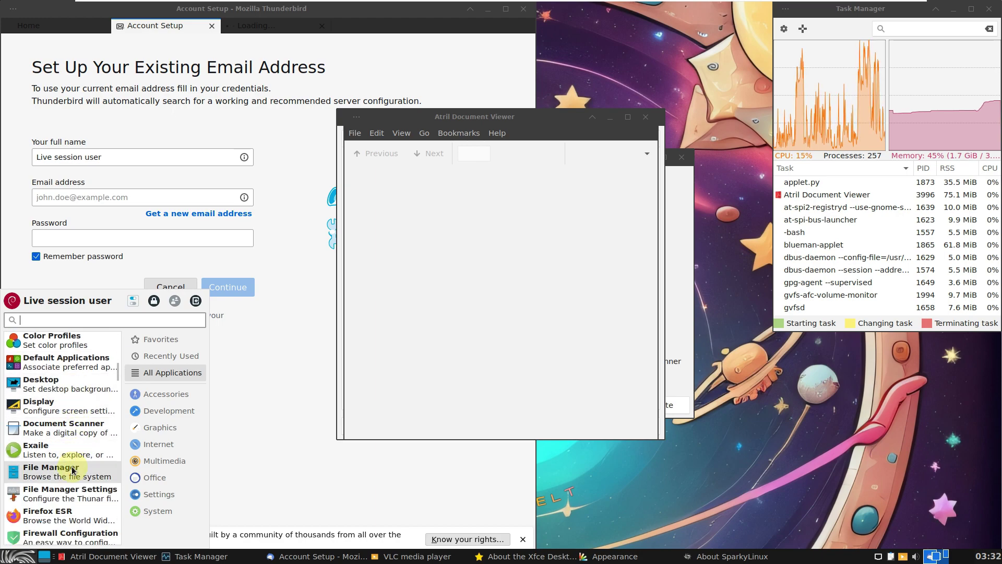
{"action": "left_click", "coordinate": [72, 470]}
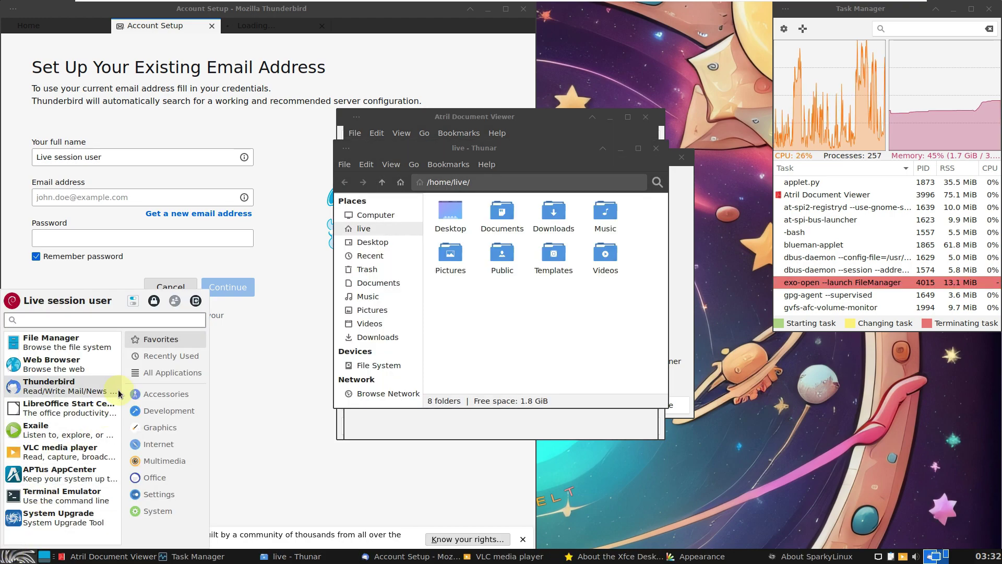
Launch Firefox ESR and minimise its window
{"action": "left_click", "coordinate": [166, 372]}
{"action": "scroll", "coordinate": [77, 429], "scroll_direction": "down", "scroll_amount": 3}
{"action": "scroll", "coordinate": [77, 431], "scroll_direction": "down", "scroll_amount": 5}
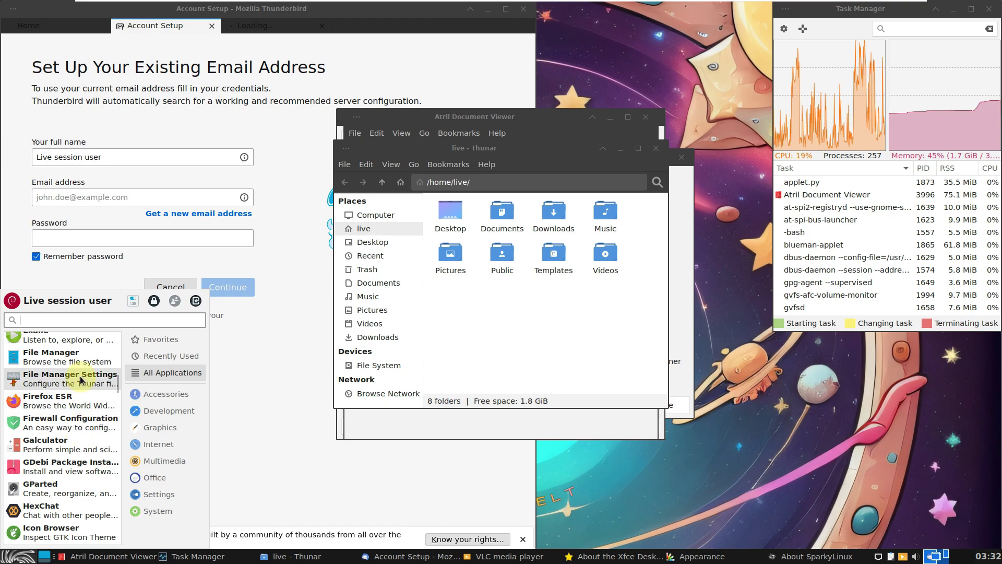
{"action": "left_click", "coordinate": [79, 401]}
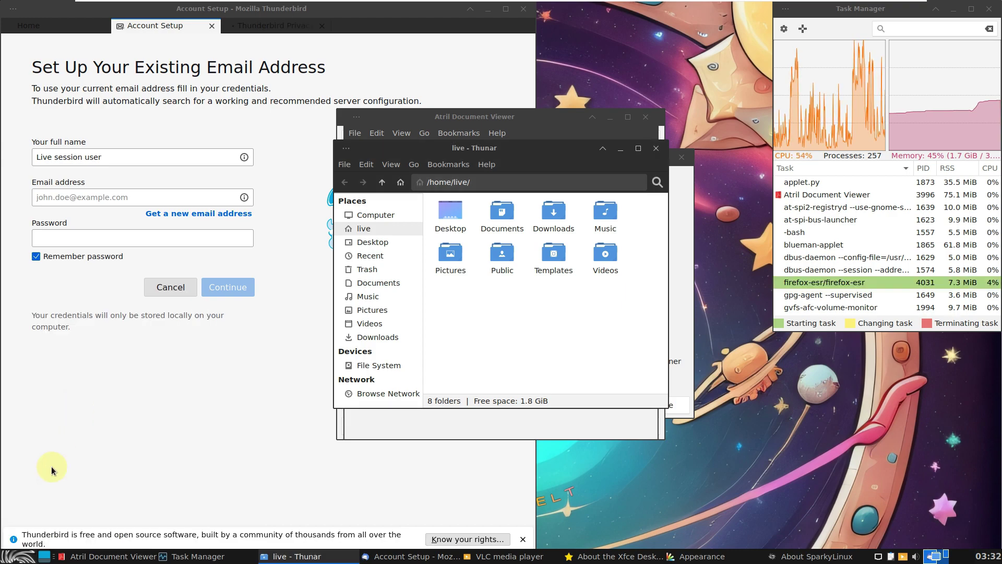
{"action": "left_click", "coordinate": [19, 557]}
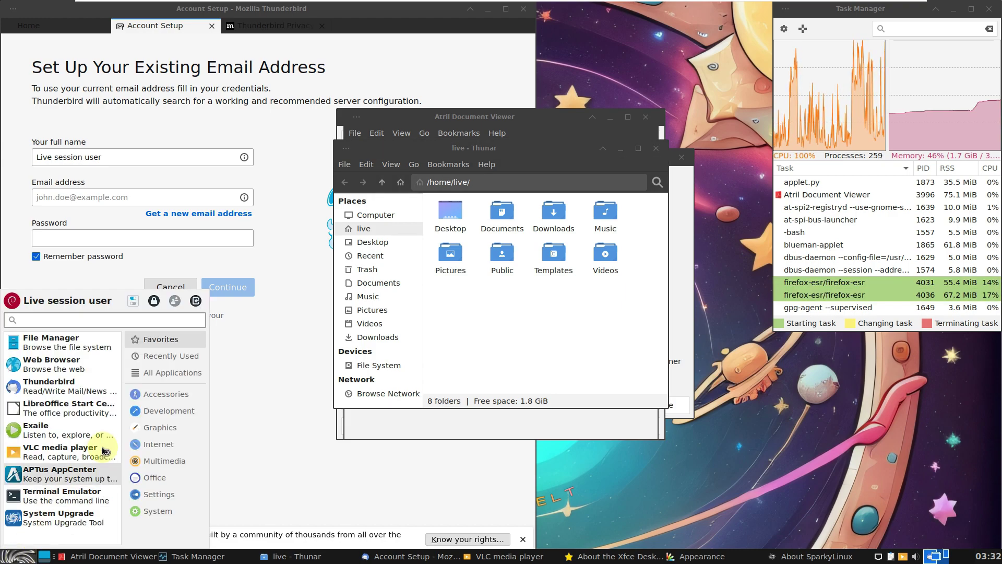
{"action": "left_click", "coordinate": [163, 374]}
{"action": "scroll", "coordinate": [66, 429], "scroll_direction": "down", "scroll_amount": 4}
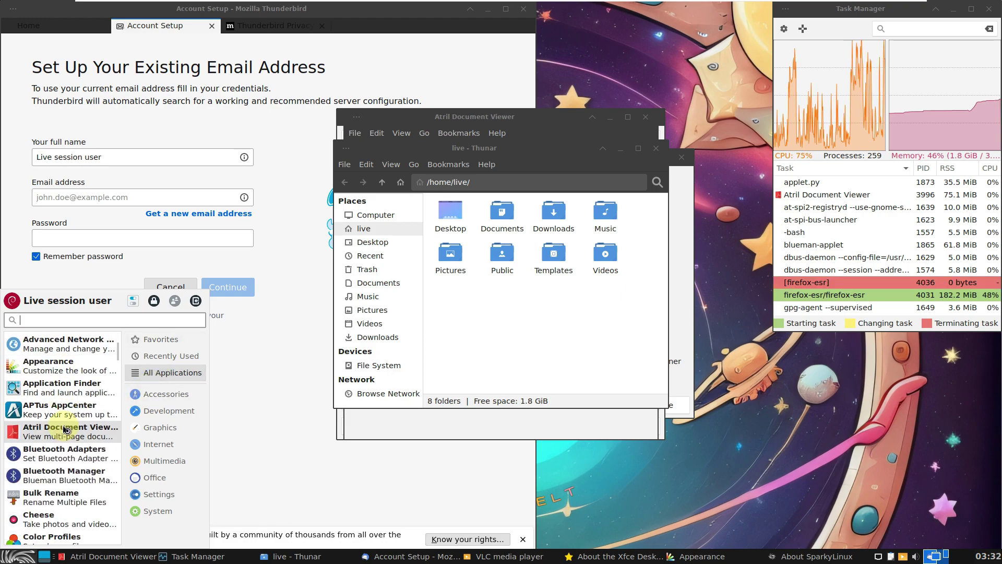
{"action": "scroll", "coordinate": [66, 429], "scroll_direction": "down", "scroll_amount": 3}
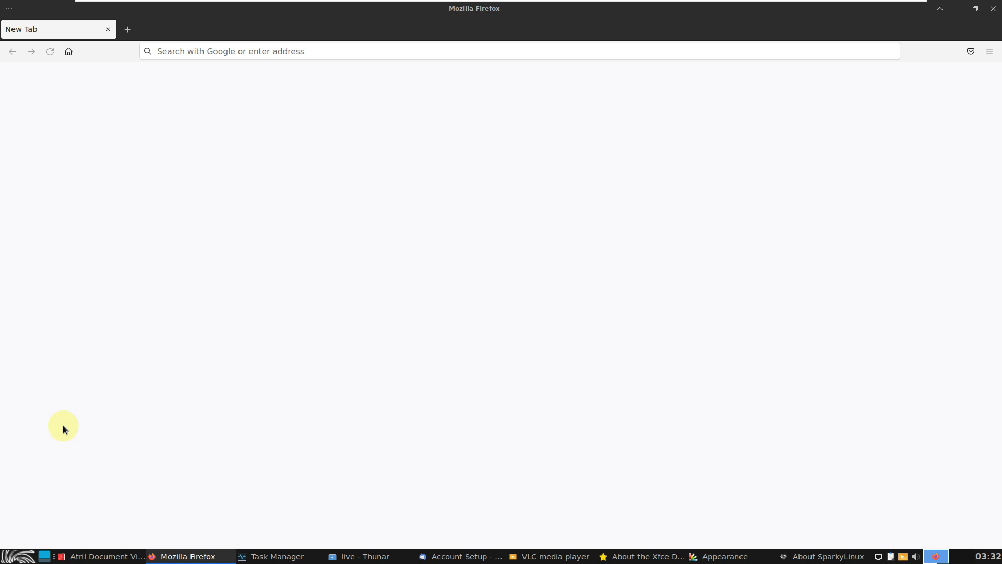
{"action": "left_click", "coordinate": [956, 8]}
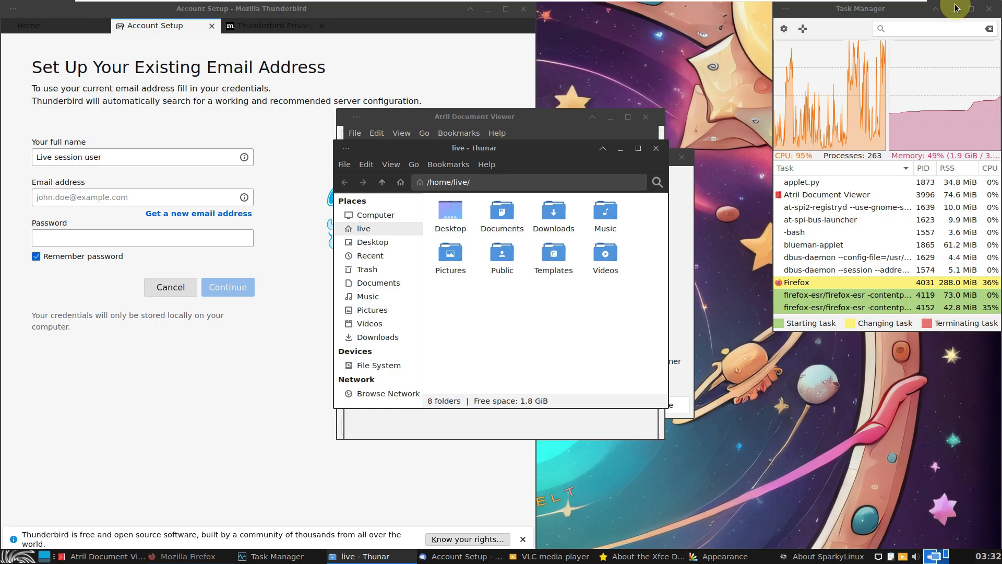
Scroll through the Whisker Menu's All Applications list again
{"action": "left_click", "coordinate": [29, 559]}
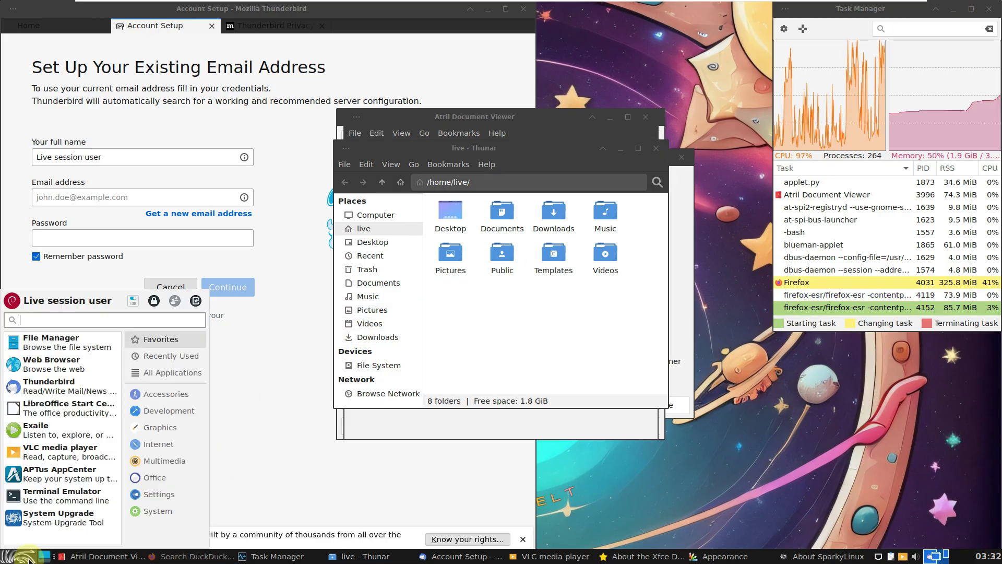
{"action": "left_click", "coordinate": [164, 372]}
{"action": "scroll", "coordinate": [50, 437], "scroll_direction": "down", "scroll_amount": 3}
{"action": "scroll", "coordinate": [50, 437], "scroll_direction": "down", "scroll_amount": 5}
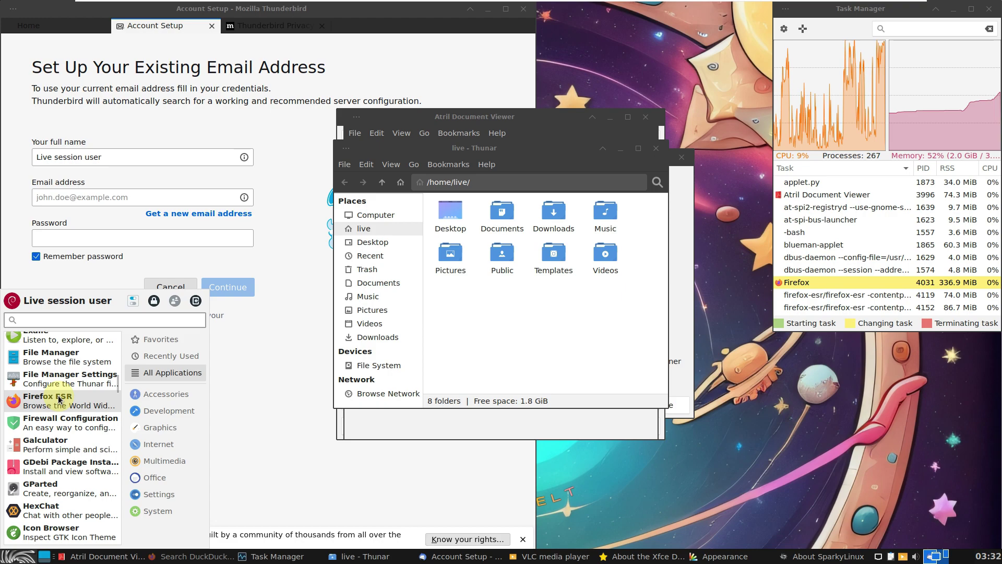
{"action": "scroll", "coordinate": [57, 439], "scroll_direction": "down", "scroll_amount": 1}
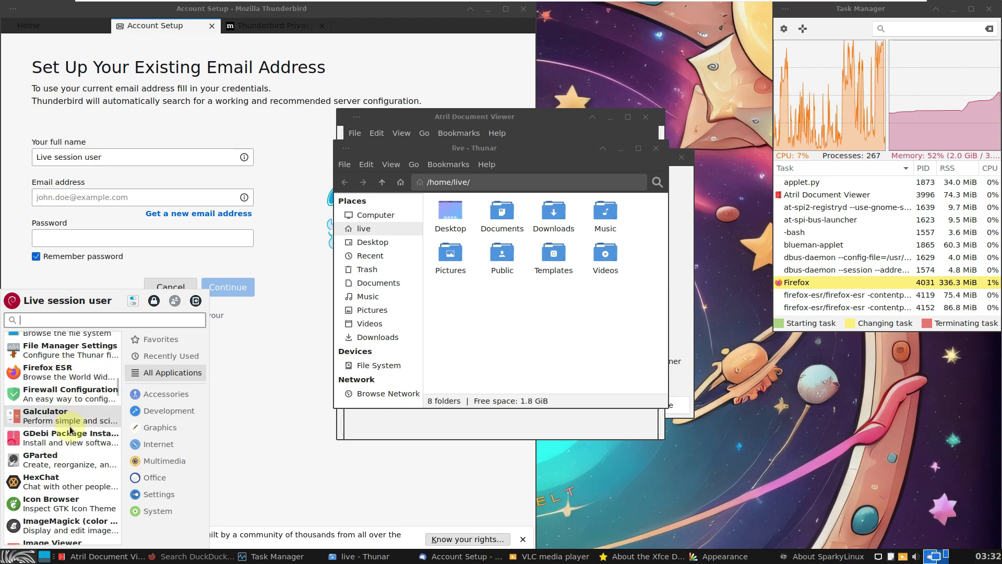
Dismiss GDebi's download error, then start a blank LibreOffice Calc spreadsheet
{"action": "left_click", "coordinate": [68, 429]}
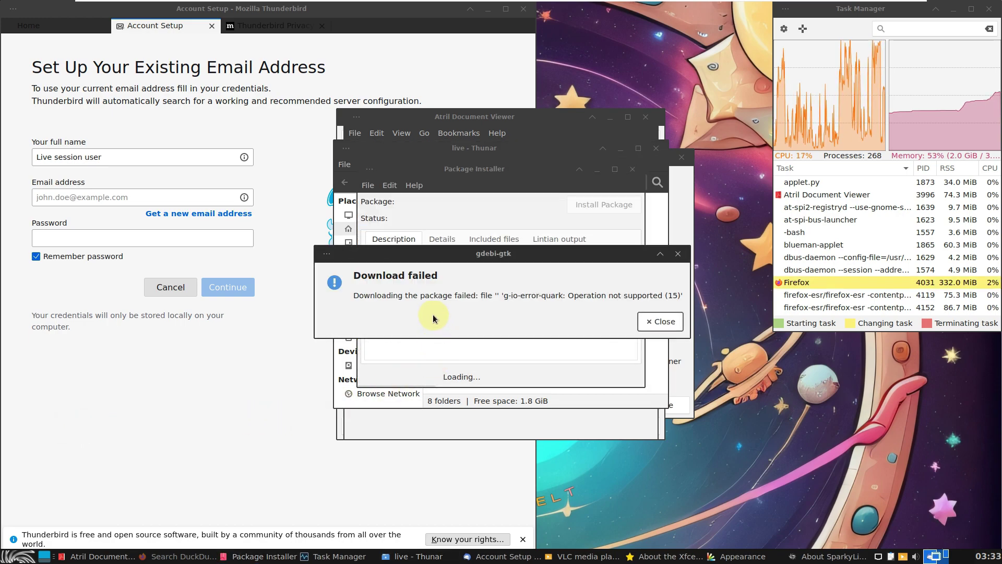
{"action": "left_click", "coordinate": [649, 323]}
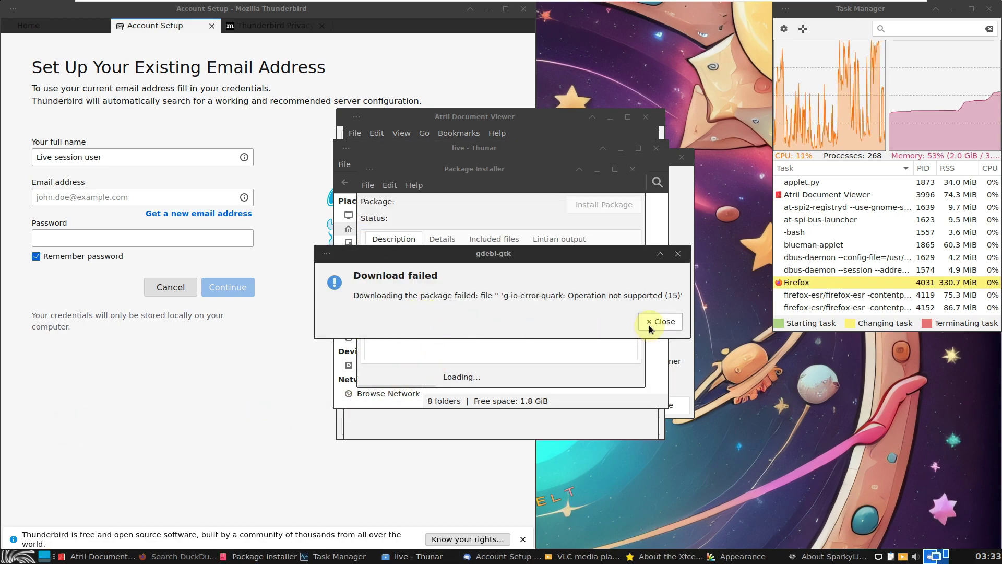
{"action": "left_click", "coordinate": [16, 557]}
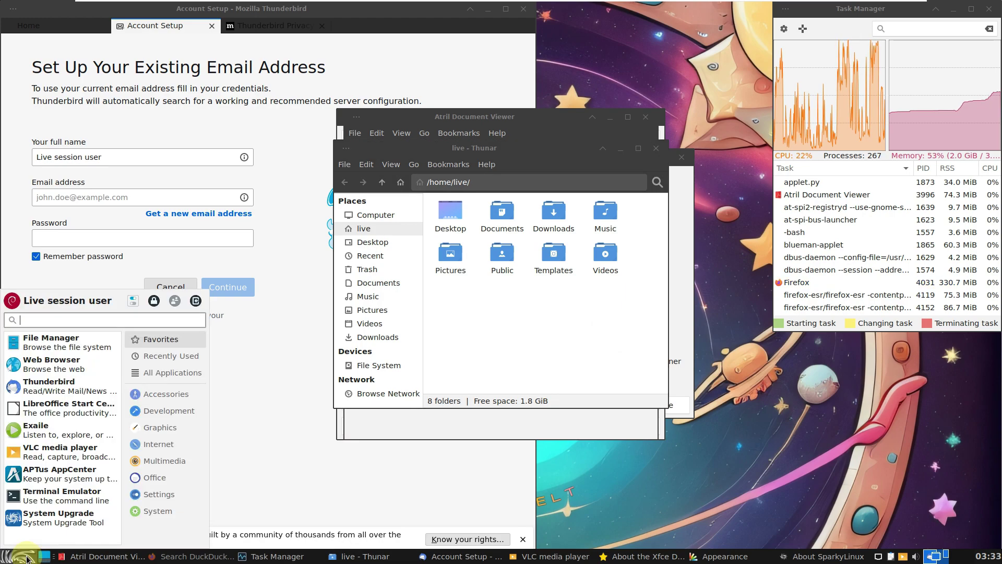
{"action": "left_click", "coordinate": [161, 373]}
{"action": "scroll", "coordinate": [88, 433], "scroll_direction": "down", "scroll_amount": 3}
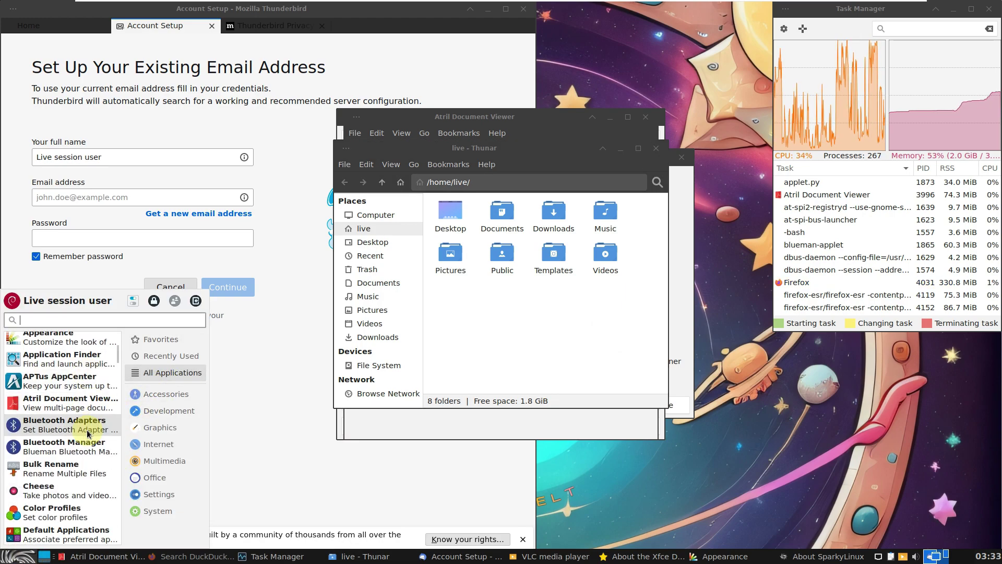
{"action": "scroll", "coordinate": [87, 434], "scroll_direction": "down", "scroll_amount": 10}
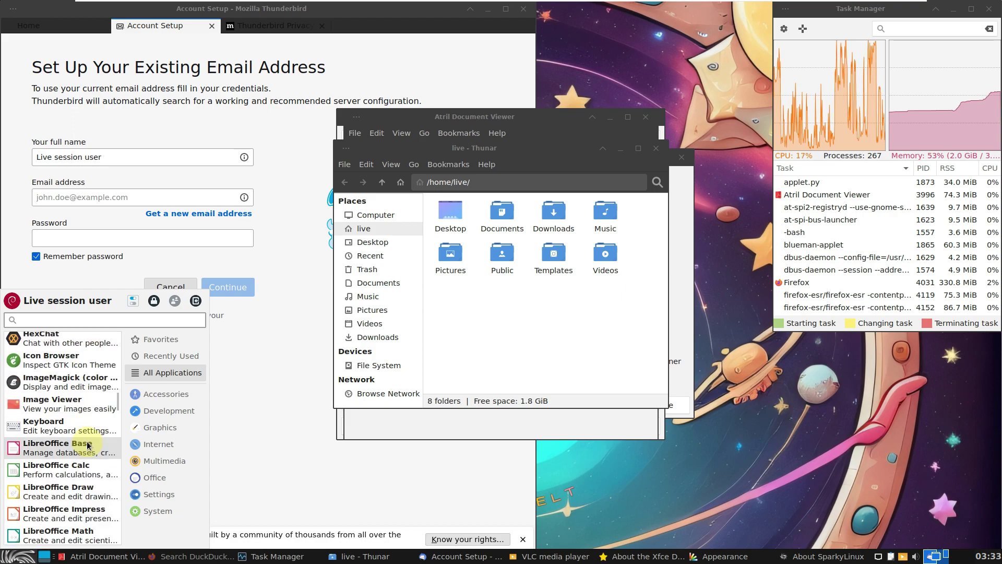
{"action": "left_click", "coordinate": [79, 466]}
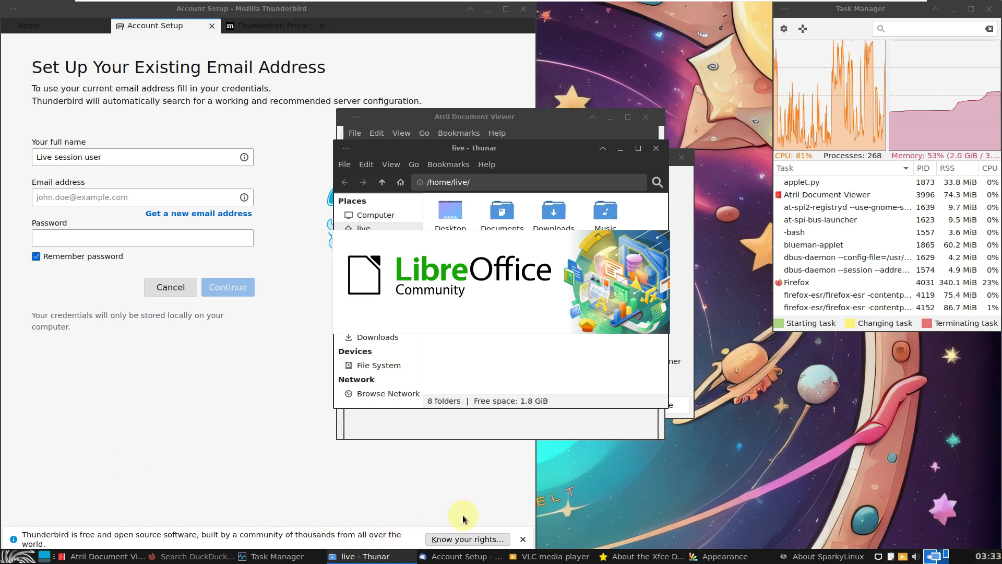
Launch Mousepad from the Accessories category after browsing Graphics and Development
{"action": "left_click", "coordinate": [25, 557]}
{"action": "left_click", "coordinate": [151, 429]}
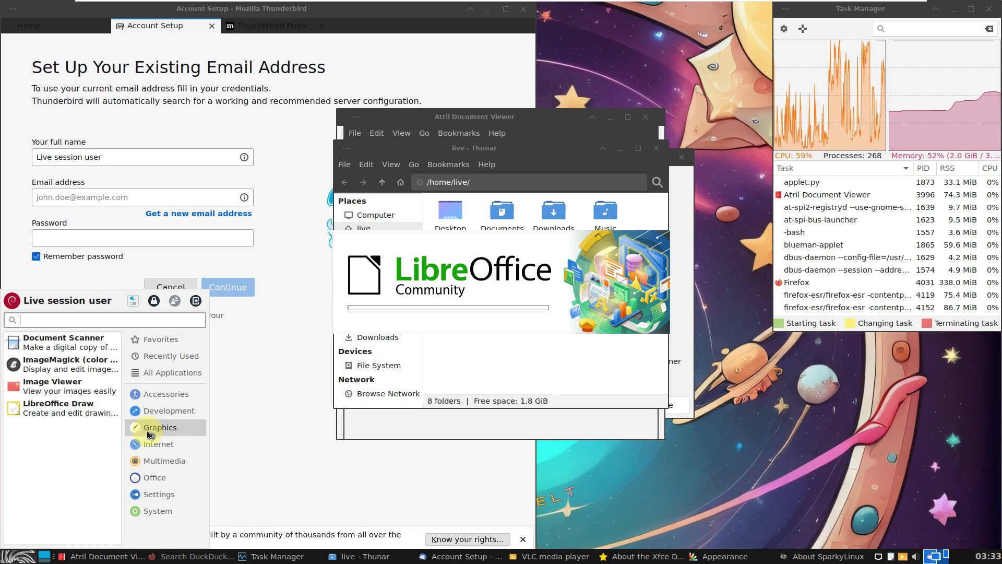
{"action": "left_click", "coordinate": [157, 411]}
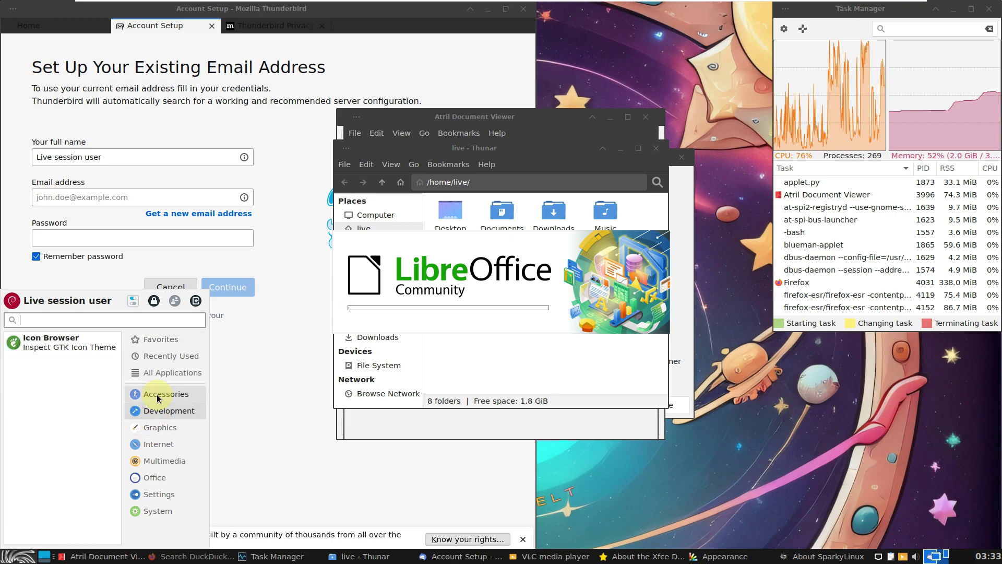
{"action": "left_click", "coordinate": [158, 398]}
{"action": "scroll", "coordinate": [52, 418], "scroll_direction": "down", "scroll_amount": 3}
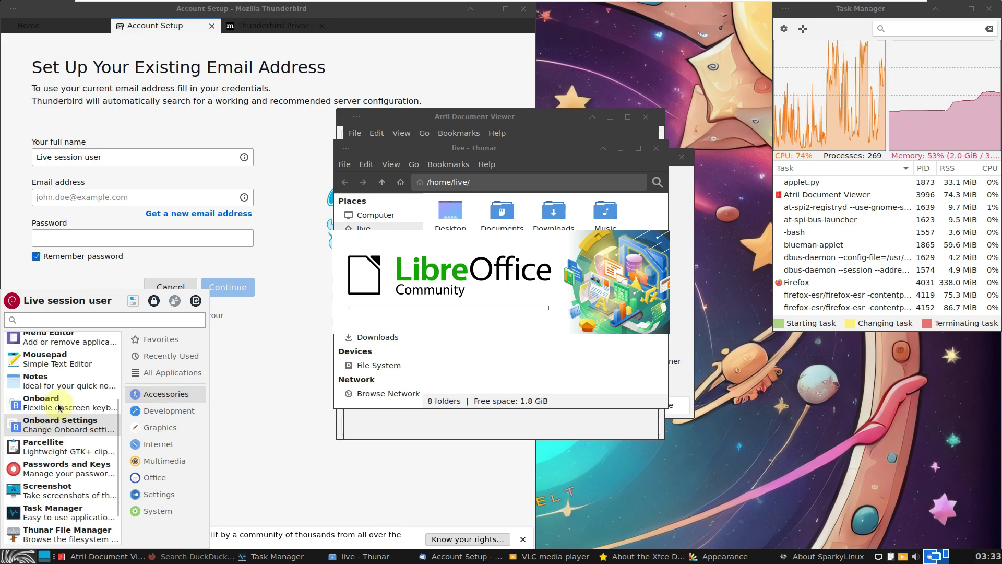
{"action": "left_click", "coordinate": [61, 361]}
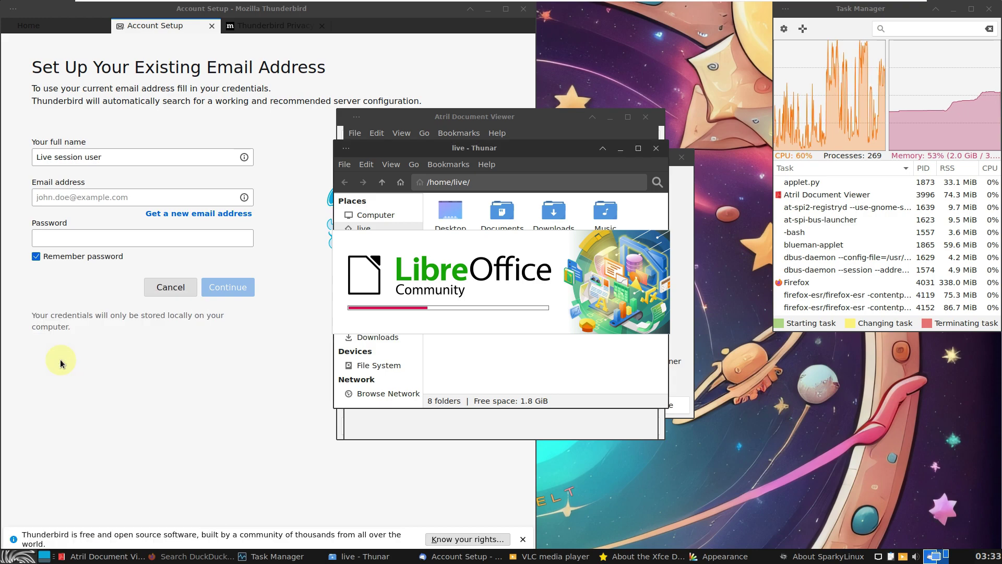
Browse the Accessories and Internet categories in the Whisker Menu
{"action": "left_click", "coordinate": [21, 556]}
{"action": "left_click", "coordinate": [167, 394]}
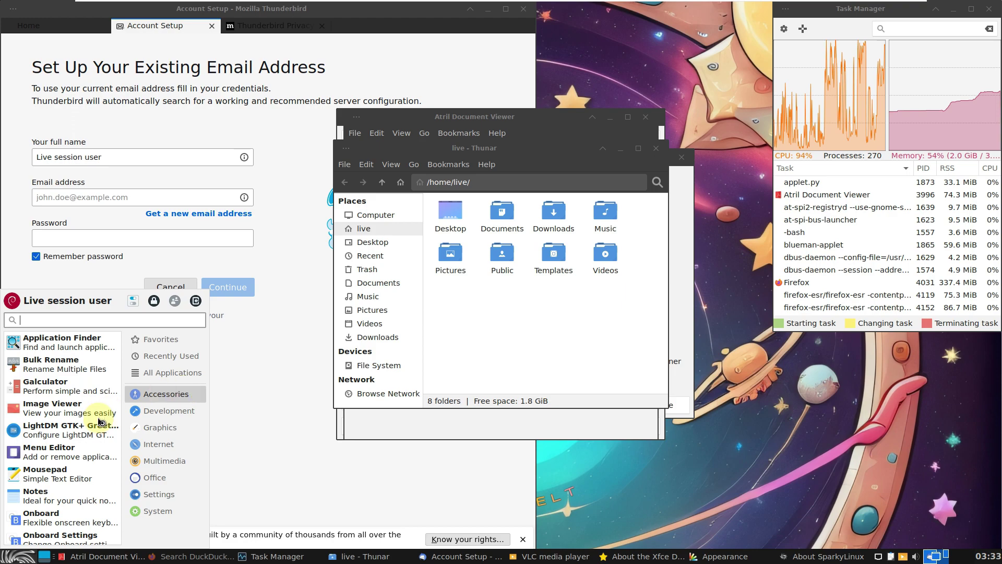
{"action": "scroll", "coordinate": [86, 433], "scroll_direction": "down", "scroll_amount": 3}
{"action": "scroll", "coordinate": [86, 433], "scroll_direction": "down", "scroll_amount": 2}
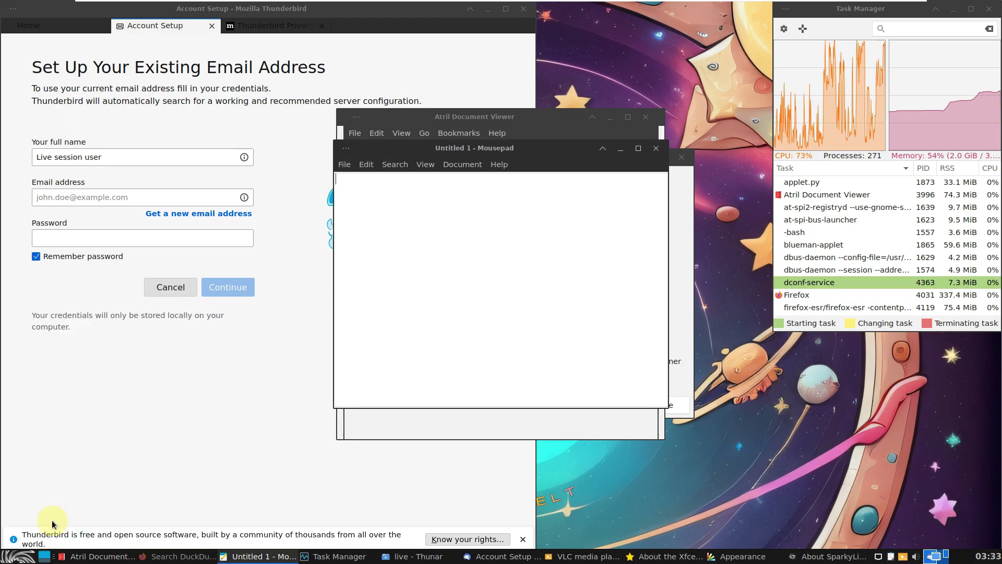
{"action": "left_click", "coordinate": [23, 558]}
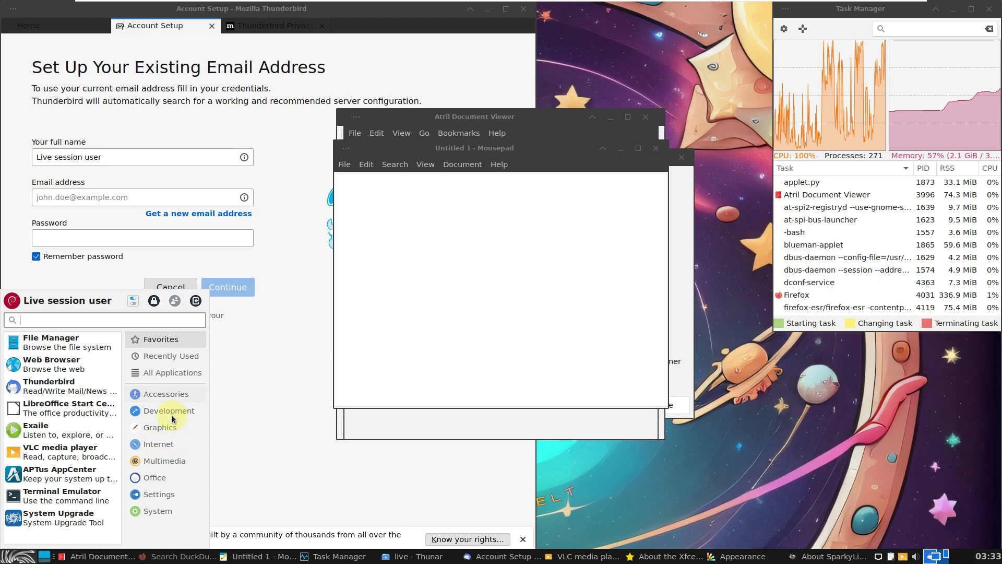
{"action": "left_click", "coordinate": [166, 445]}
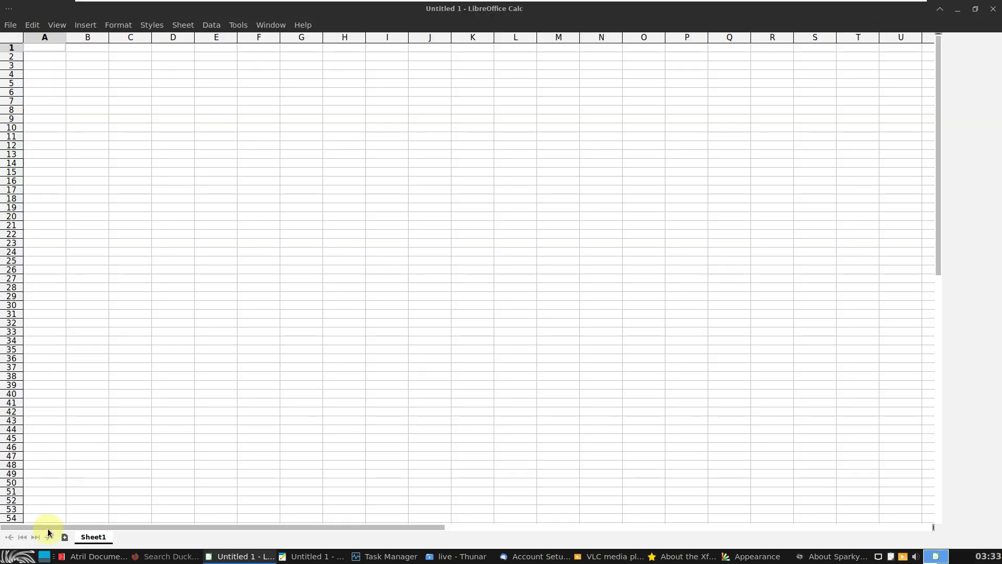
Launch HexChat and Pidgin from the Internet category
{"action": "left_click", "coordinate": [21, 557]}
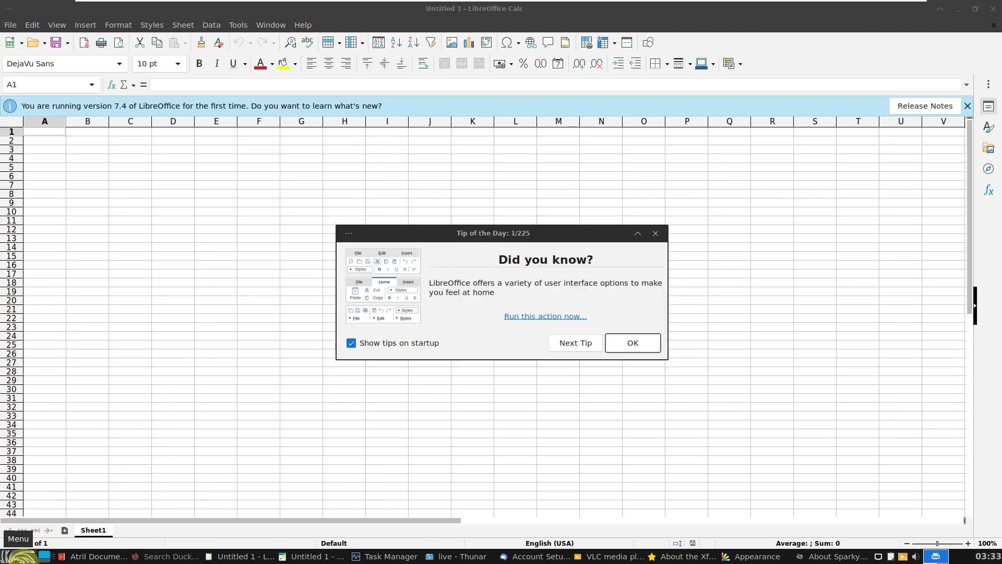
{"action": "left_click", "coordinate": [23, 559]}
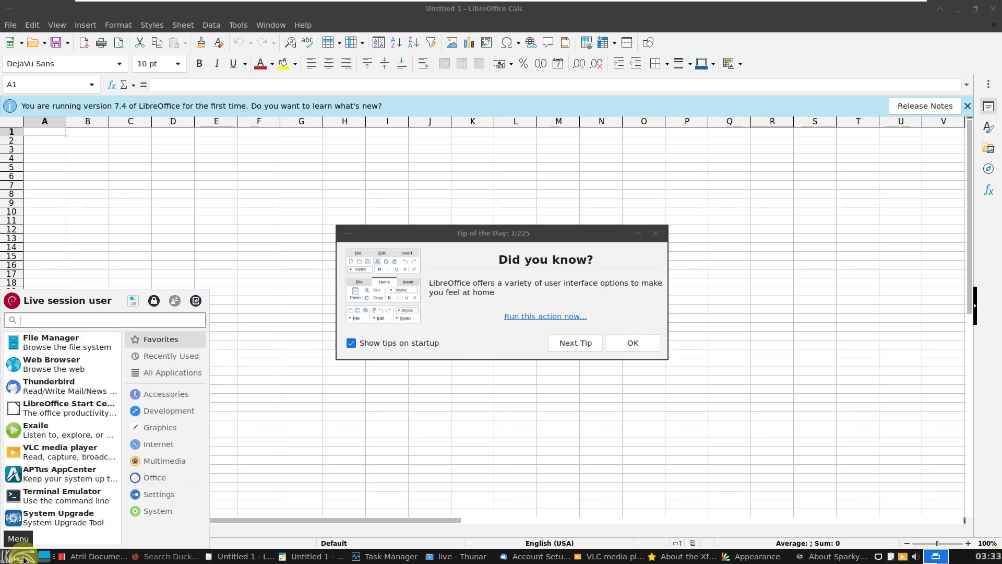
{"action": "left_click", "coordinate": [168, 444]}
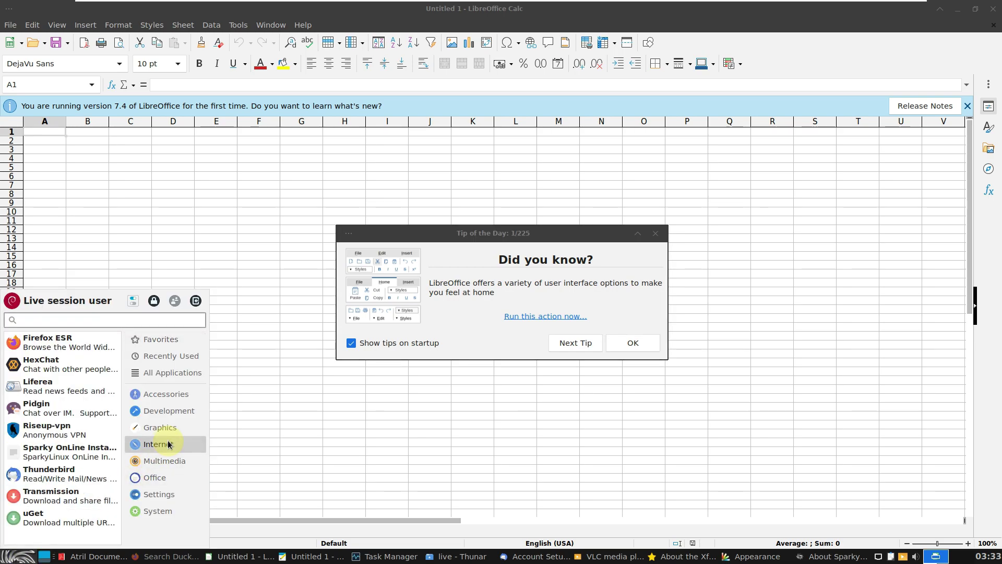
{"action": "left_click", "coordinate": [91, 368]}
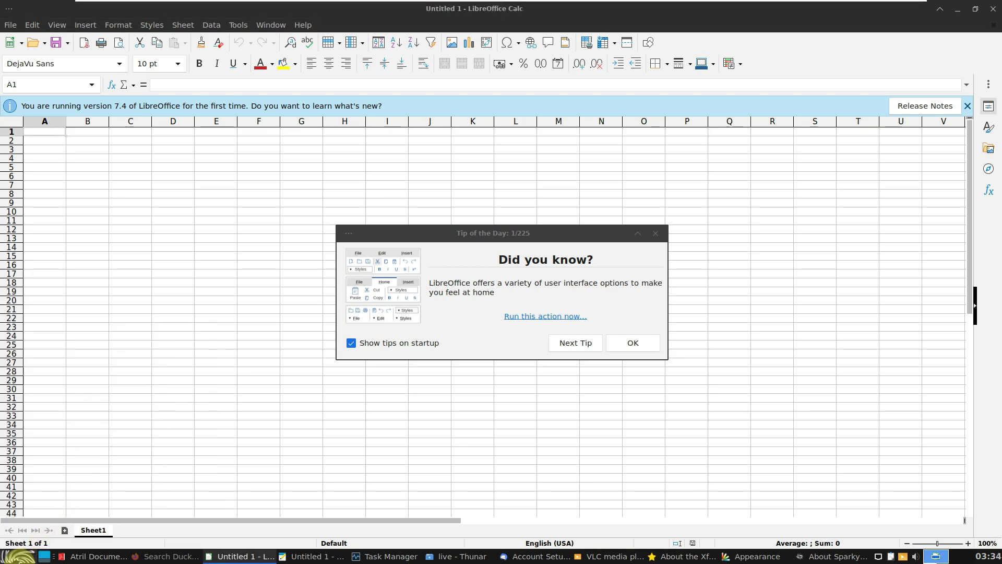
{"action": "left_click", "coordinate": [19, 557]}
{"action": "left_click", "coordinate": [164, 450]}
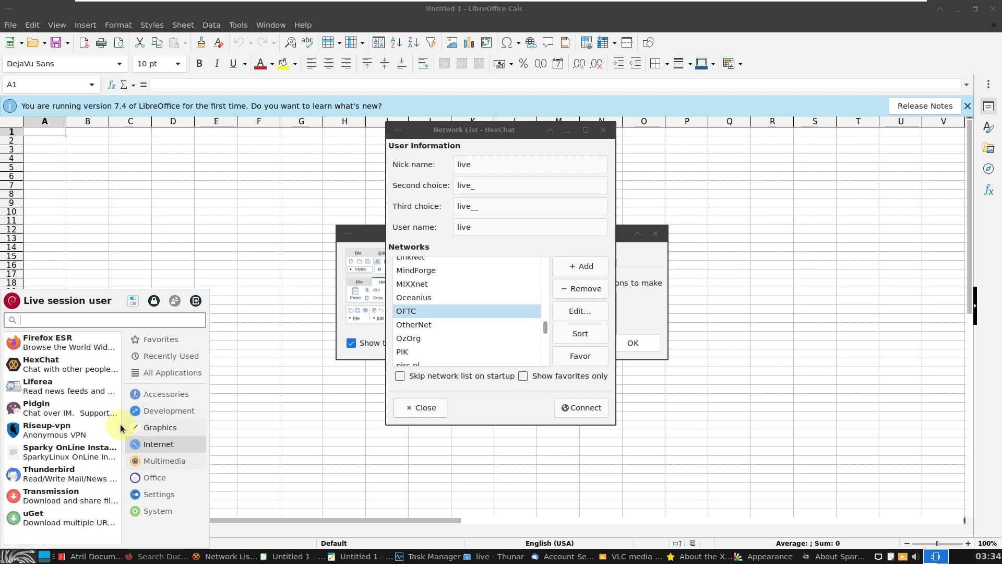
{"action": "left_click", "coordinate": [103, 409]}
Browse the Multimedia, Office and Settings categories and launch Synaptic Package Manager
{"action": "left_click", "coordinate": [21, 558]}
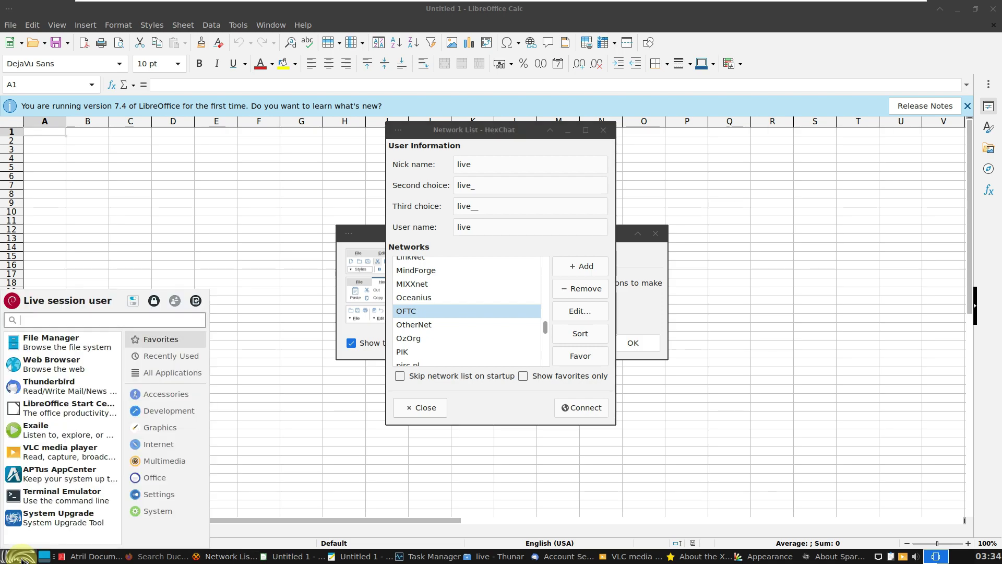
{"action": "left_click", "coordinate": [151, 460]}
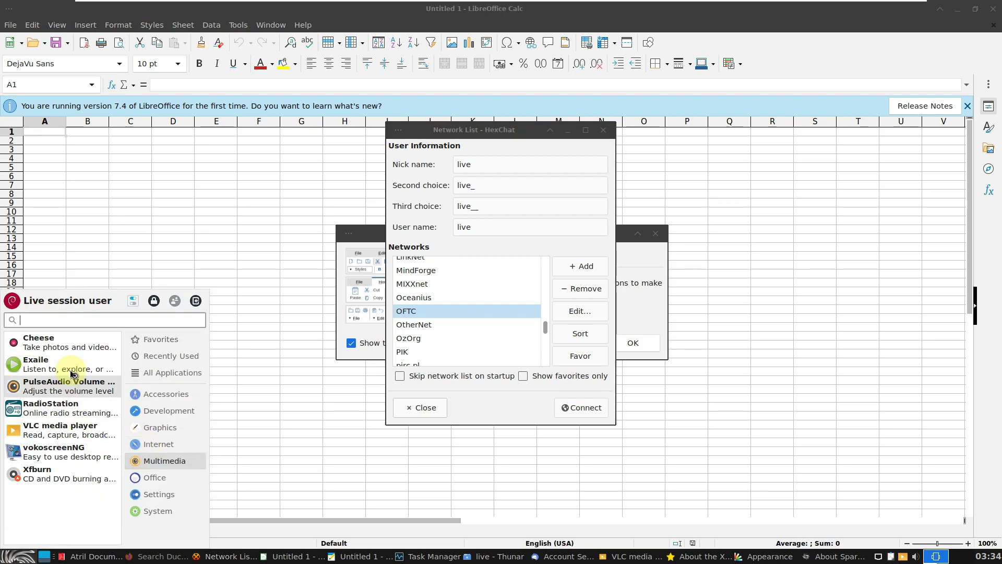
{"action": "left_click", "coordinate": [21, 558]}
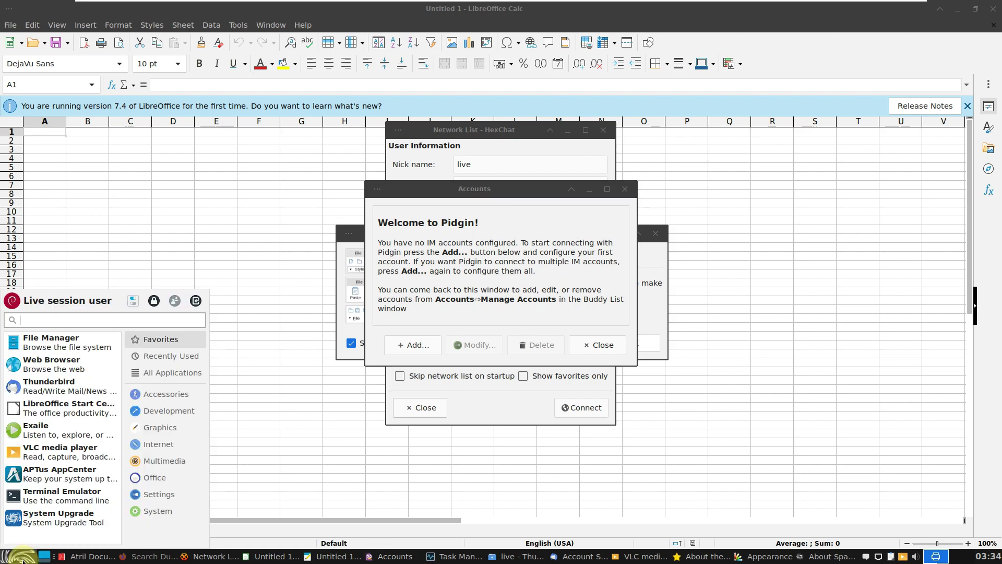
{"action": "left_click", "coordinate": [162, 475]}
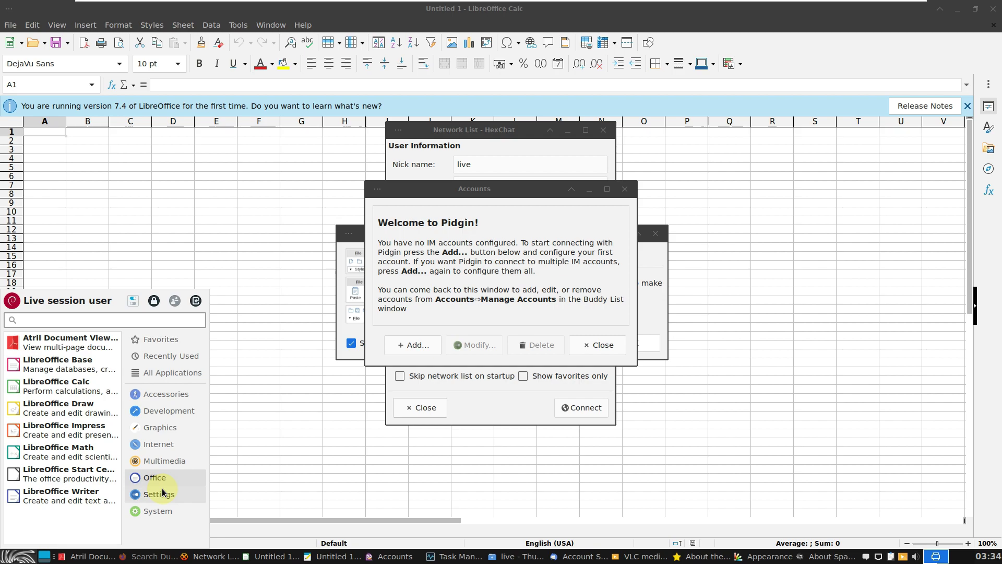
{"action": "left_click", "coordinate": [158, 494]}
{"action": "scroll", "coordinate": [74, 449], "scroll_direction": "down", "scroll_amount": 5}
{"action": "scroll", "coordinate": [83, 459], "scroll_direction": "down", "scroll_amount": 8}
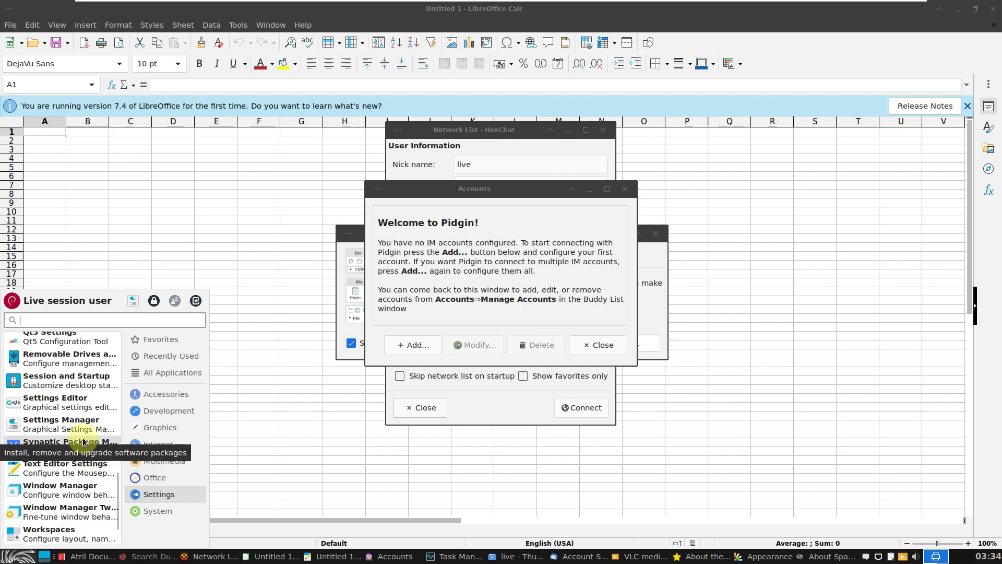
{"action": "left_click", "coordinate": [82, 444]}
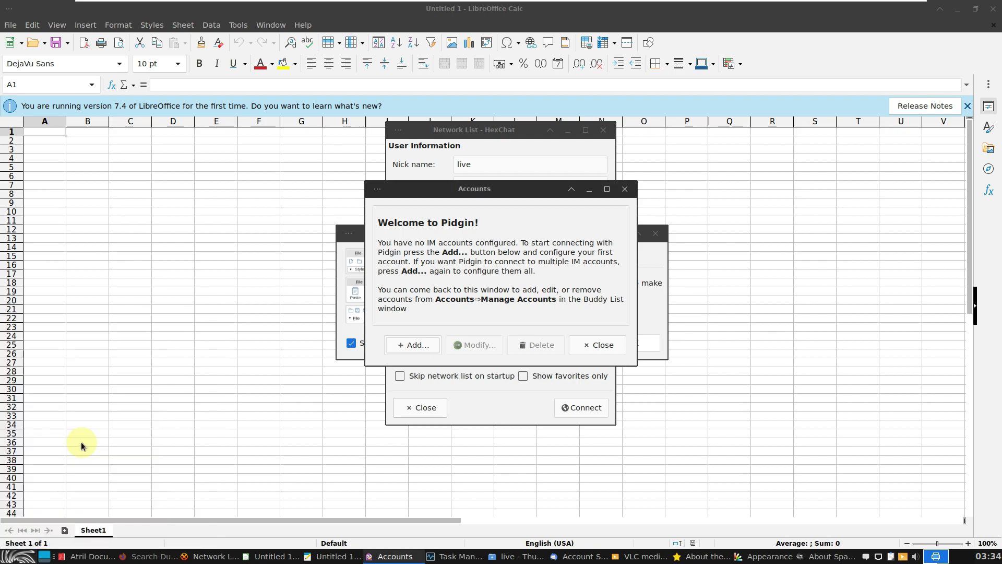
Open the Whisker Menu's Settings category to reach Synaptic Package Manager
{"action": "left_click", "coordinate": [23, 557]}
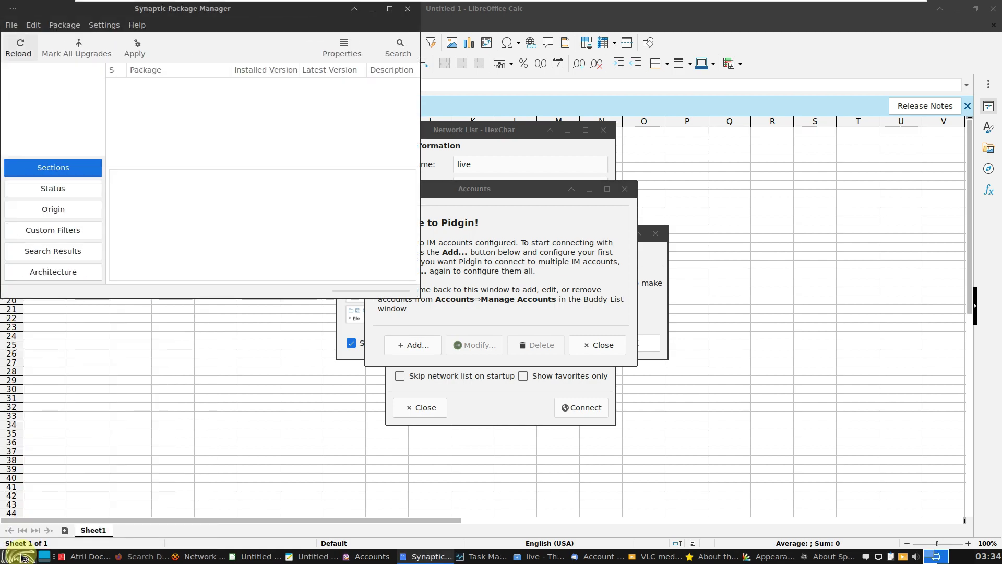
{"action": "left_click", "coordinate": [31, 559]}
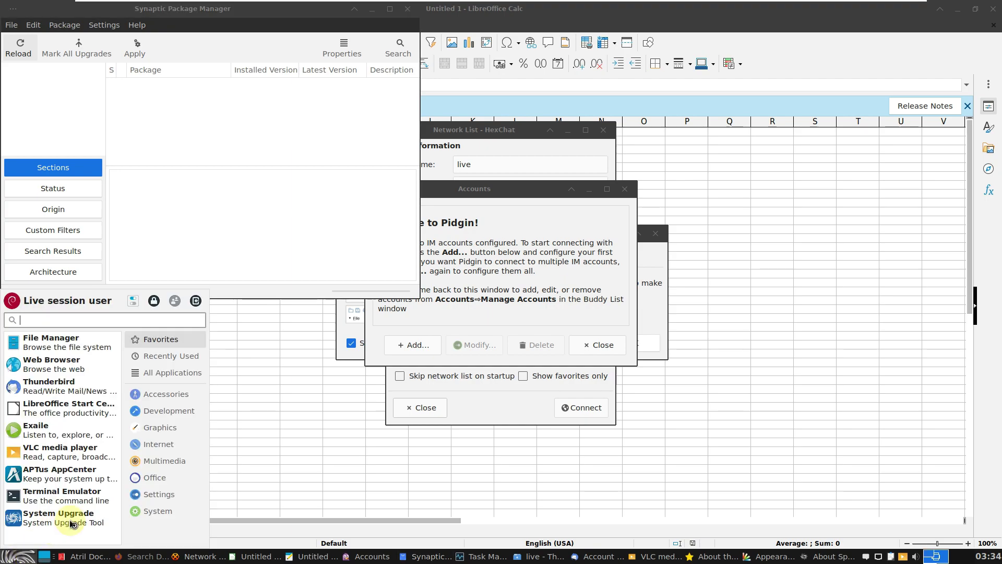
{"action": "left_click", "coordinate": [165, 497]}
{"action": "scroll", "coordinate": [95, 475], "scroll_direction": "down", "scroll_amount": 15}
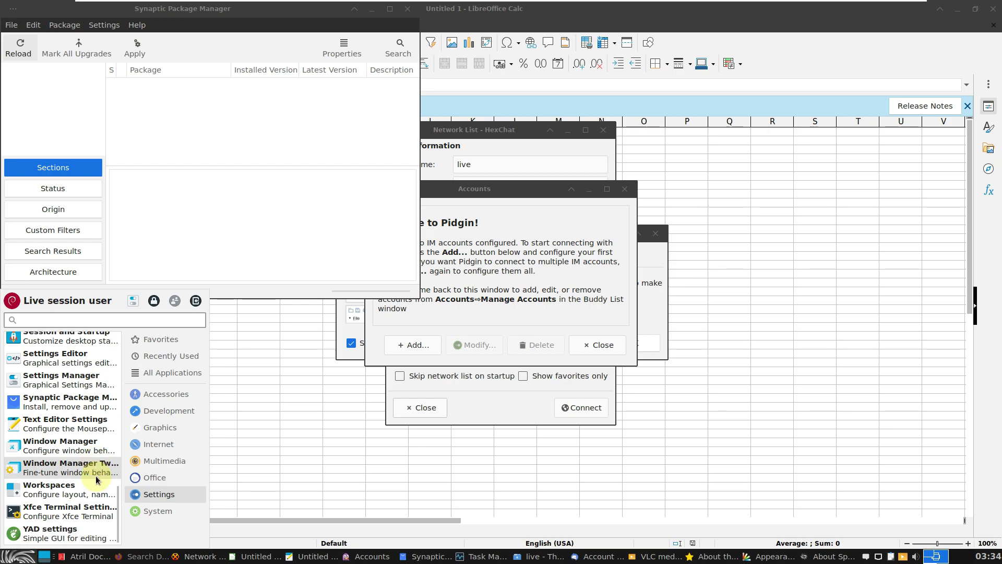
Launch GParted from the System category, then bring Task Manager to the front
{"action": "left_click", "coordinate": [151, 510]}
{"action": "scroll", "coordinate": [82, 437], "scroll_direction": "down", "scroll_amount": 5}
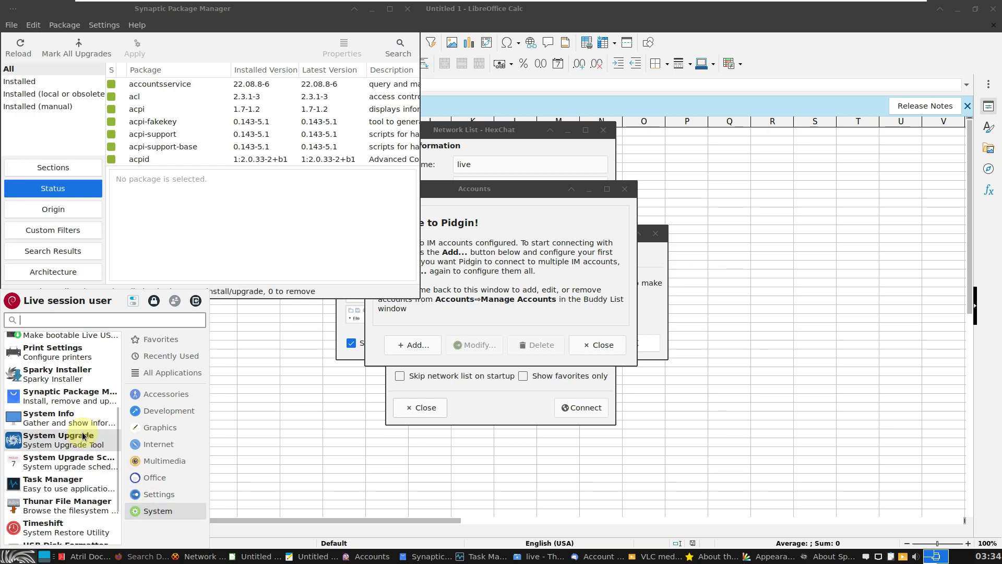
{"action": "scroll", "coordinate": [82, 437], "scroll_direction": "down", "scroll_amount": 3}
{"action": "scroll", "coordinate": [82, 437], "scroll_direction": "up", "scroll_amount": 4}
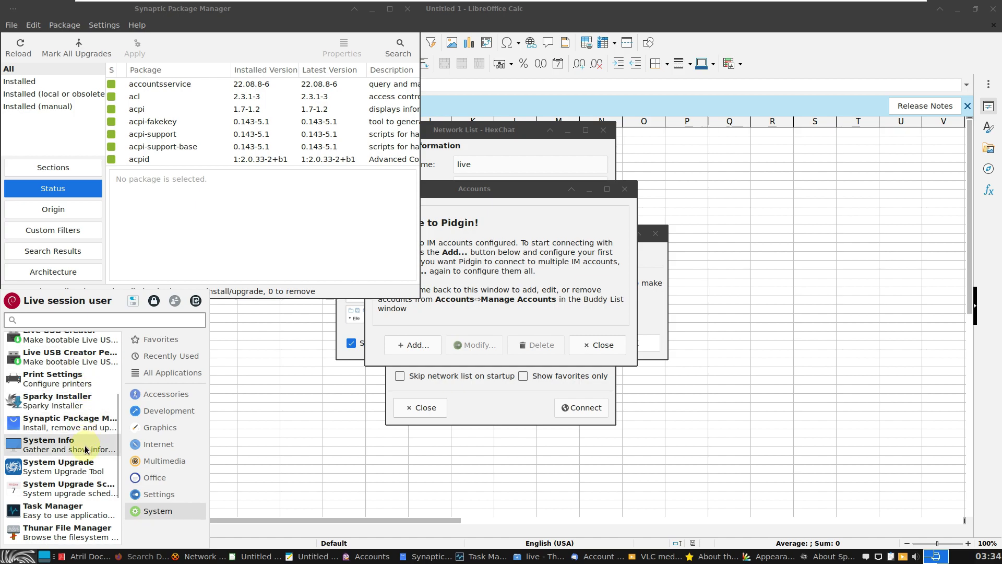
{"action": "scroll", "coordinate": [86, 448], "scroll_direction": "up", "scroll_amount": 2}
{"action": "scroll", "coordinate": [87, 371], "scroll_direction": "up", "scroll_amount": 3}
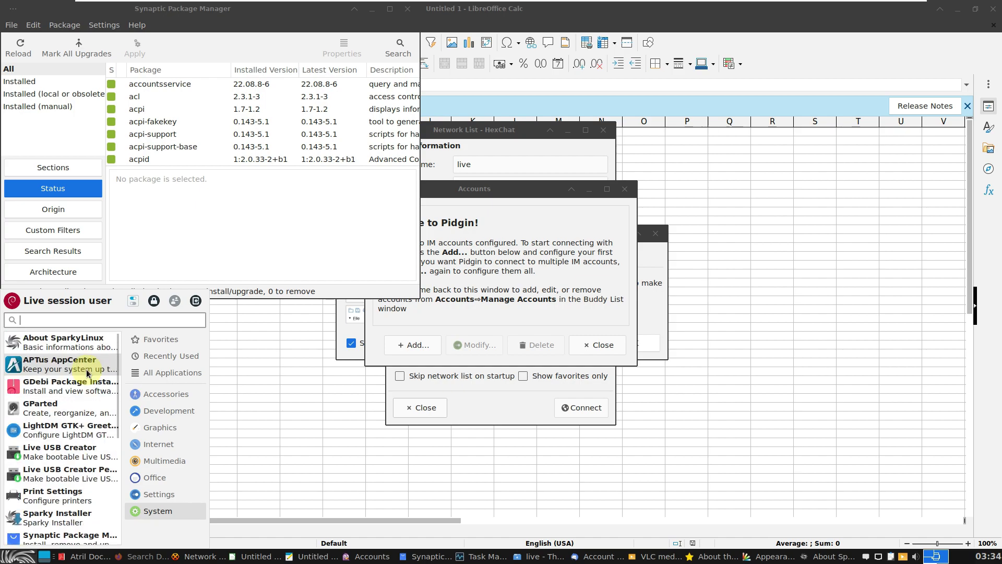
{"action": "left_click", "coordinate": [76, 412]}
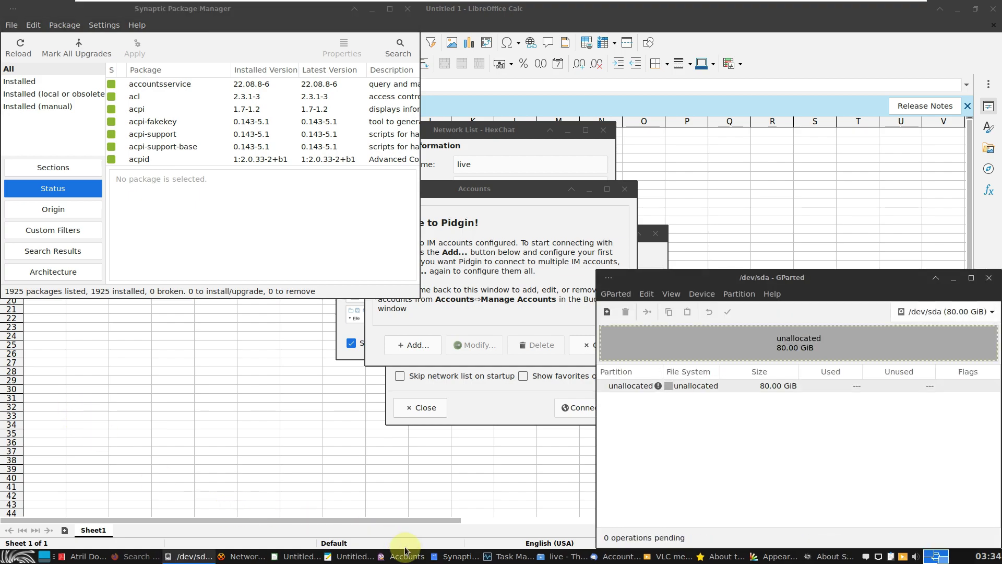
{"action": "left_click", "coordinate": [492, 560]}
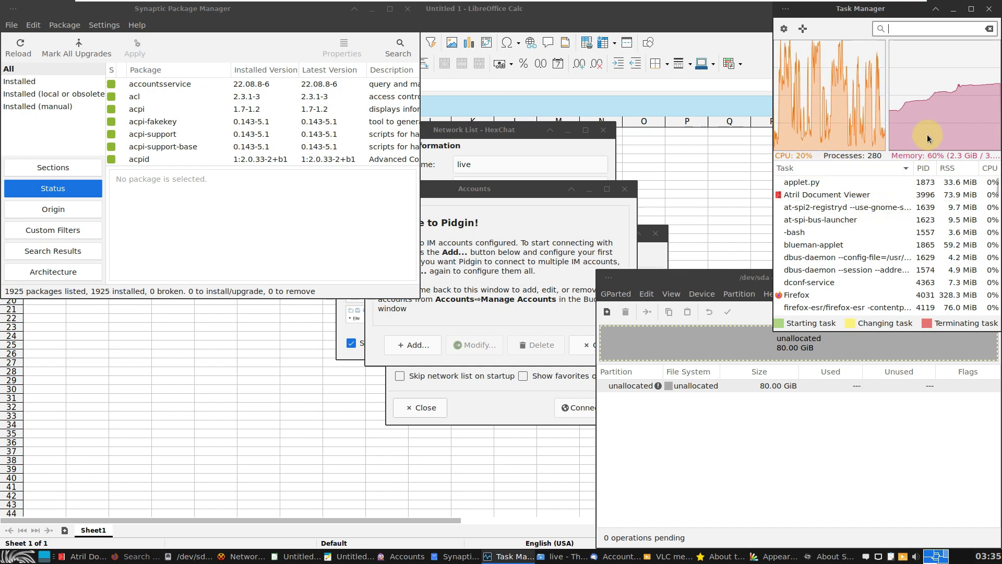
Maximize Task Manager and scroll through its full list of running processes
{"action": "mouse_move", "coordinate": [933, 130]}
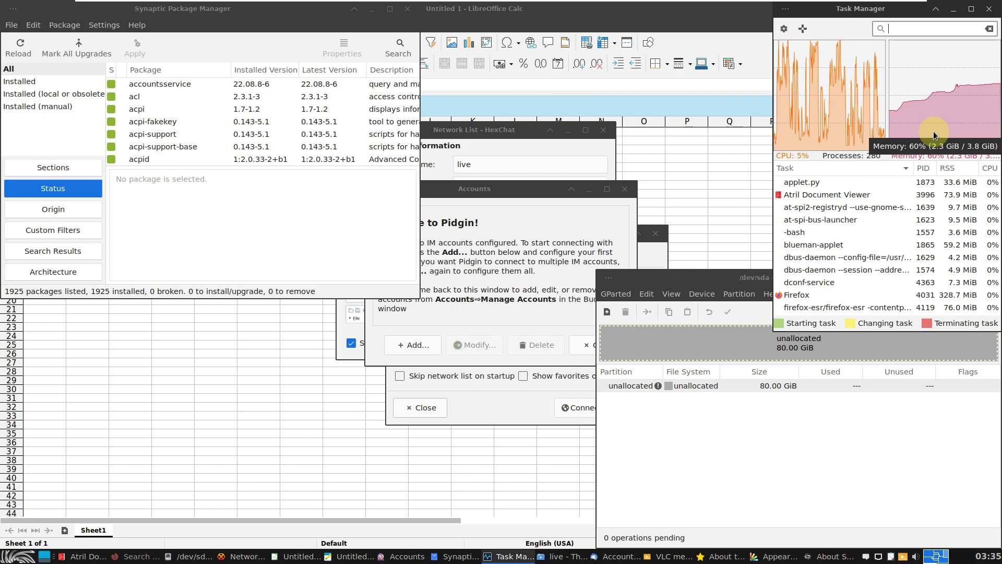
{"action": "left_click", "coordinate": [970, 9]}
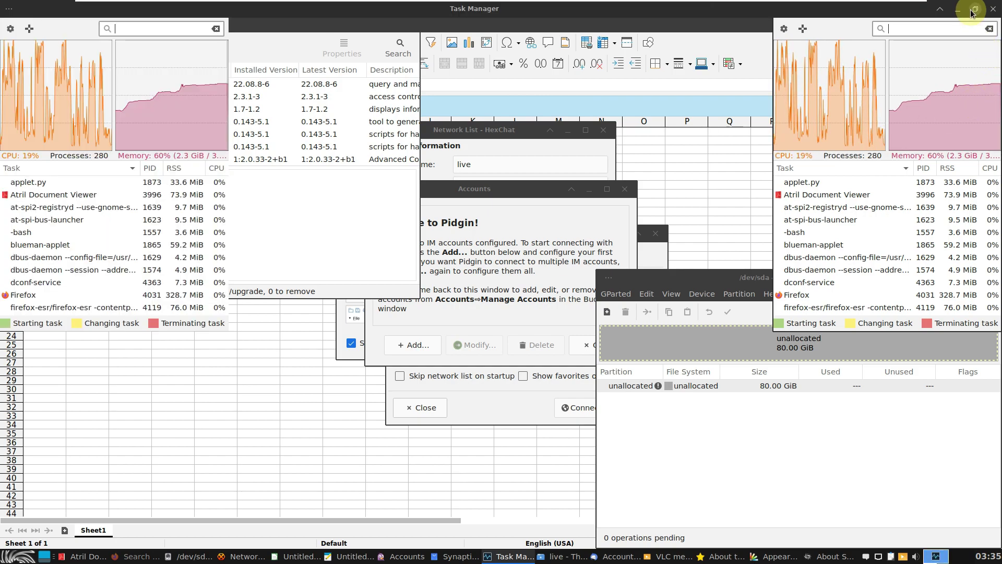
{"action": "scroll", "coordinate": [596, 269], "scroll_direction": "down", "scroll_amount": 1}
{"action": "scroll", "coordinate": [596, 269], "scroll_direction": "down", "scroll_amount": 15}
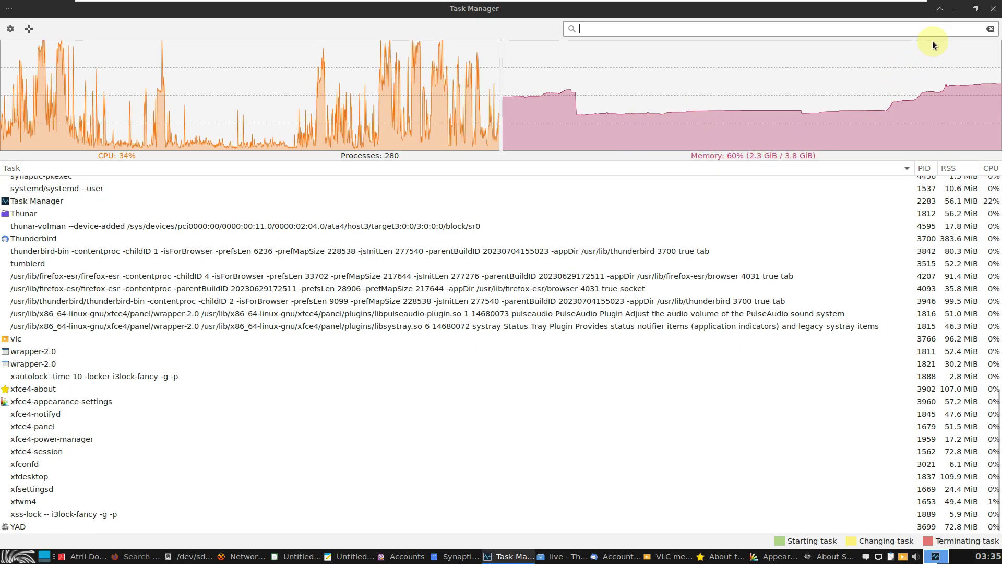
Restore Task Manager to its compact window and drag GParted toward the screen centre
{"action": "left_click", "coordinate": [974, 9]}
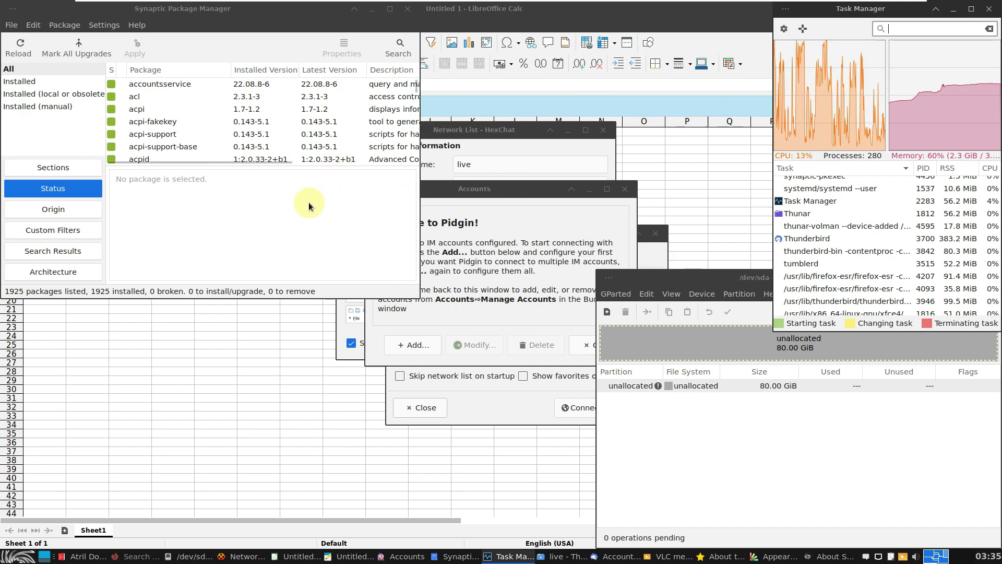
{"action": "left_click", "coordinate": [616, 291]}
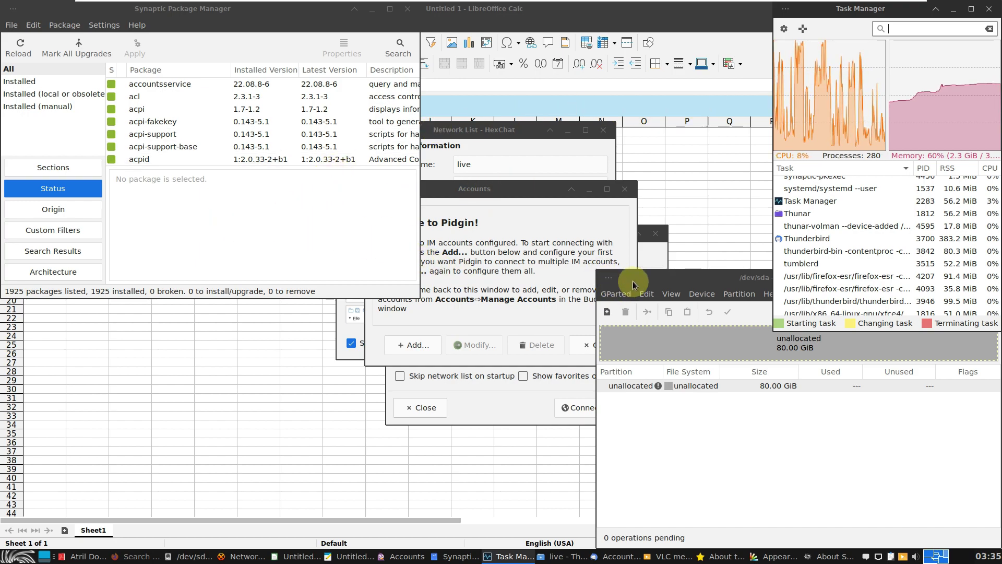
{"action": "left_click_drag", "start_coordinate": [623, 278], "coordinate": [332, 199]}
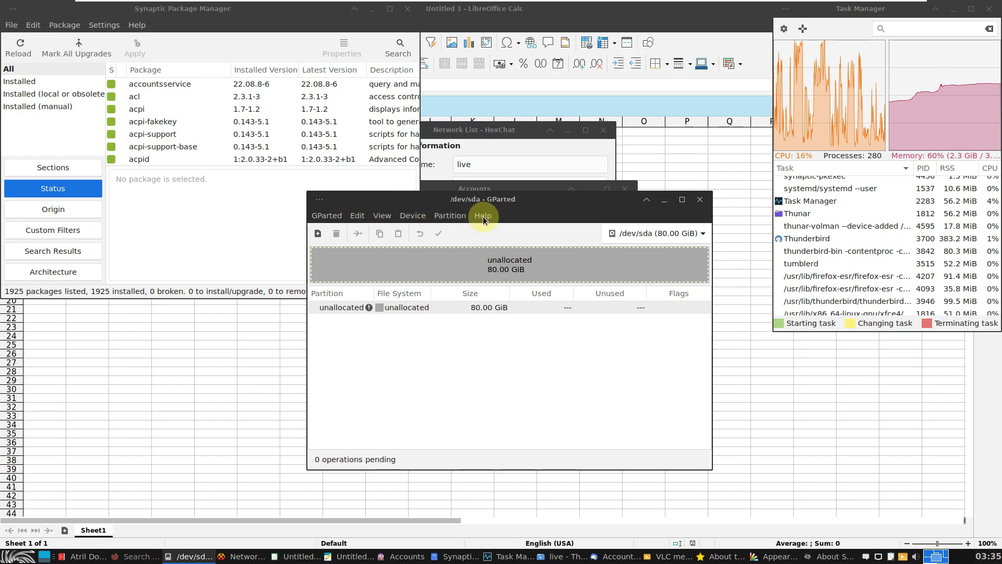
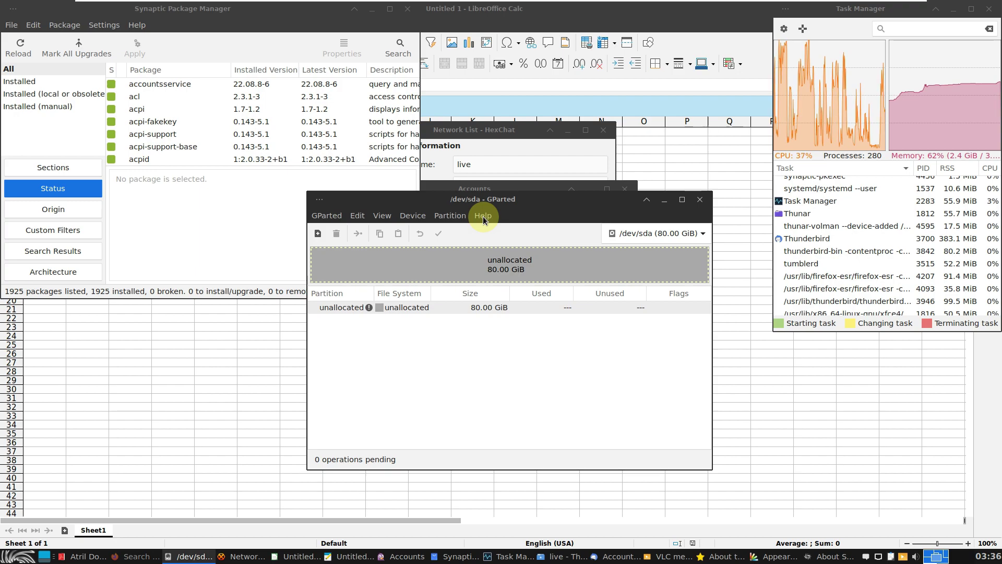
Check GParted's About dialog for version 1.3.1, then close GParted
{"action": "left_click", "coordinate": [483, 216]}
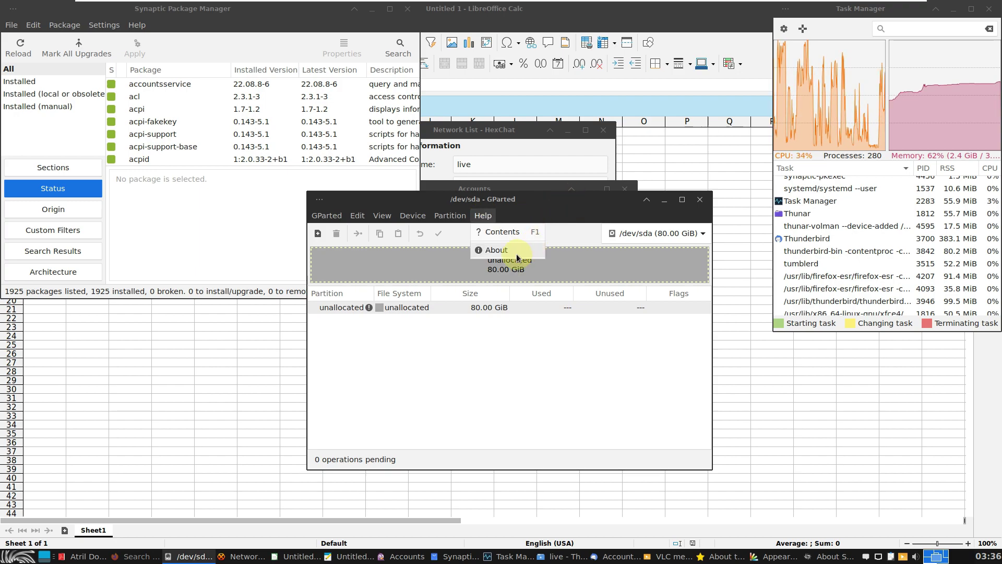
{"action": "left_click", "coordinate": [517, 255]}
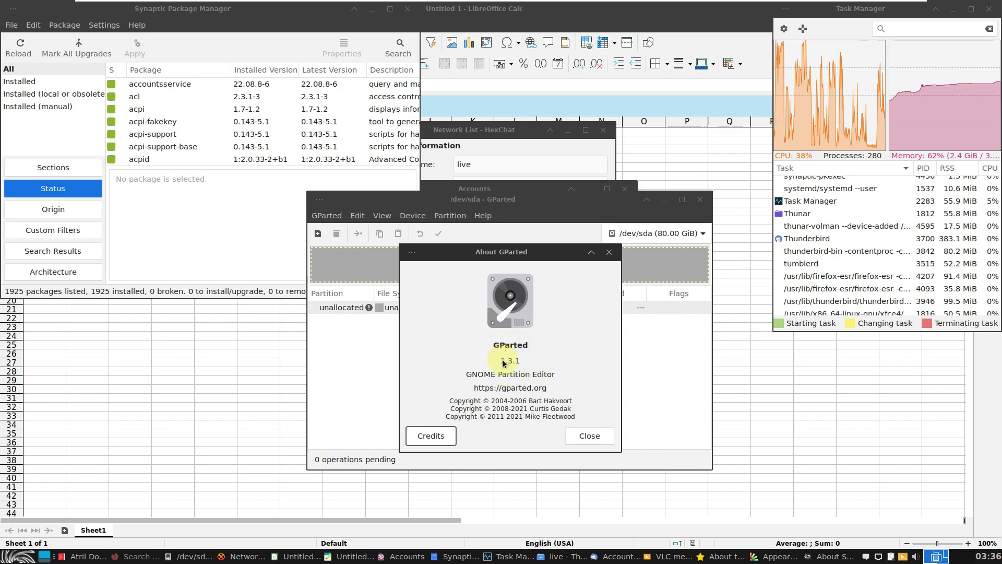
{"action": "left_click", "coordinate": [589, 435]}
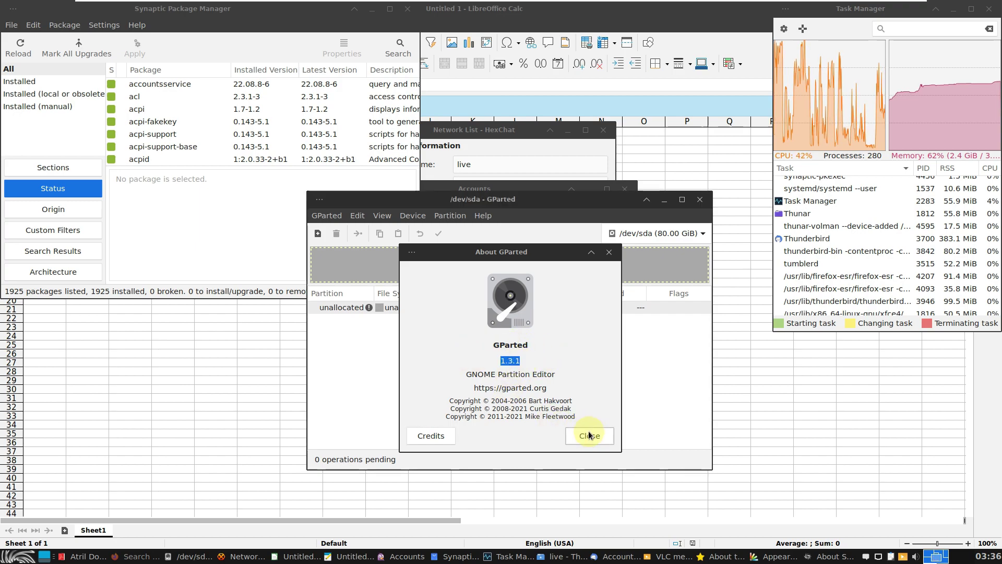
{"action": "left_click", "coordinate": [702, 198]}
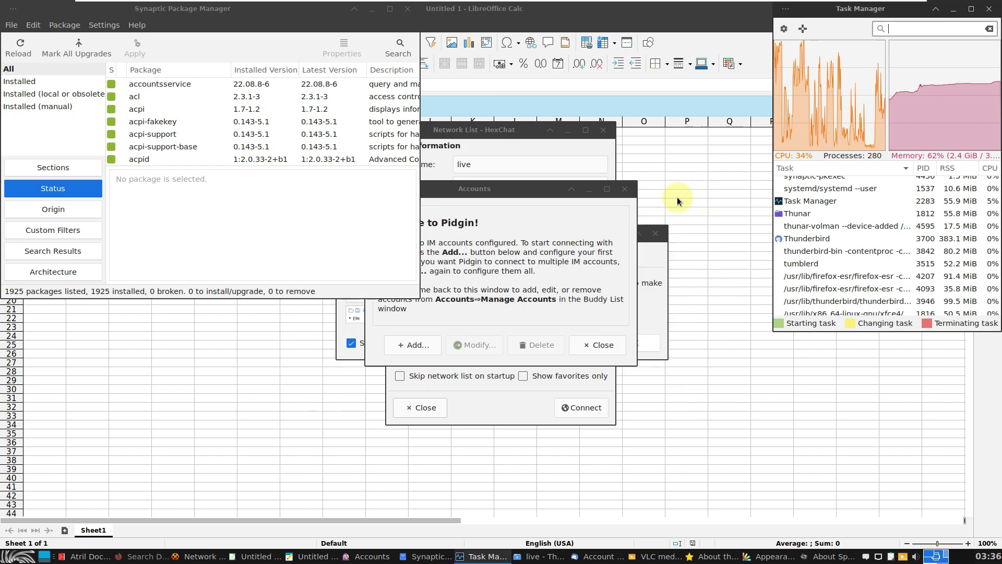
Copy LibreOffice Calc's version info (7.4.5.1) from its About dialog, then close Calc
{"action": "left_click", "coordinate": [633, 13]}
{"action": "left_click", "coordinate": [306, 27]}
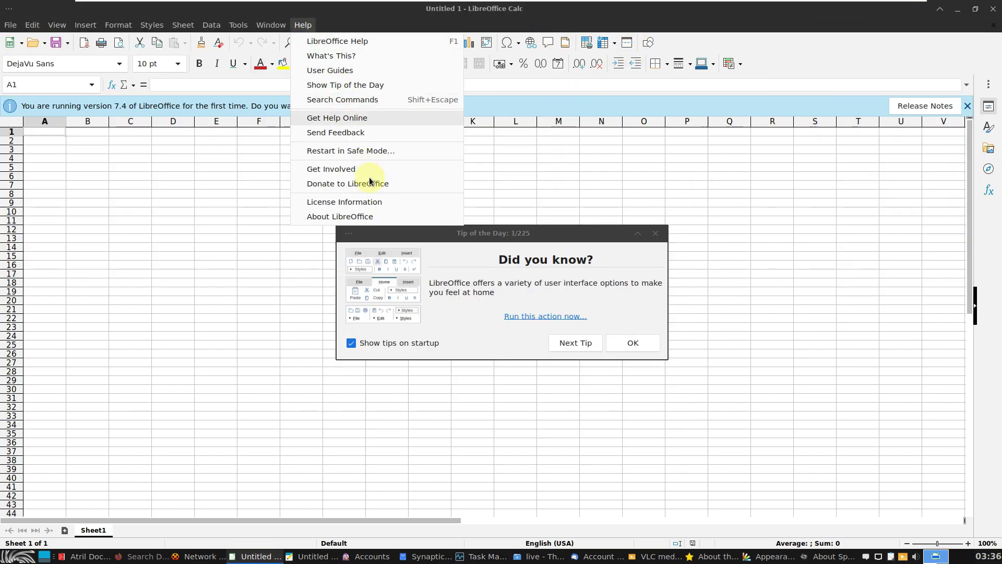
{"action": "left_click", "coordinate": [371, 214]}
{"action": "left_click", "coordinate": [597, 325]}
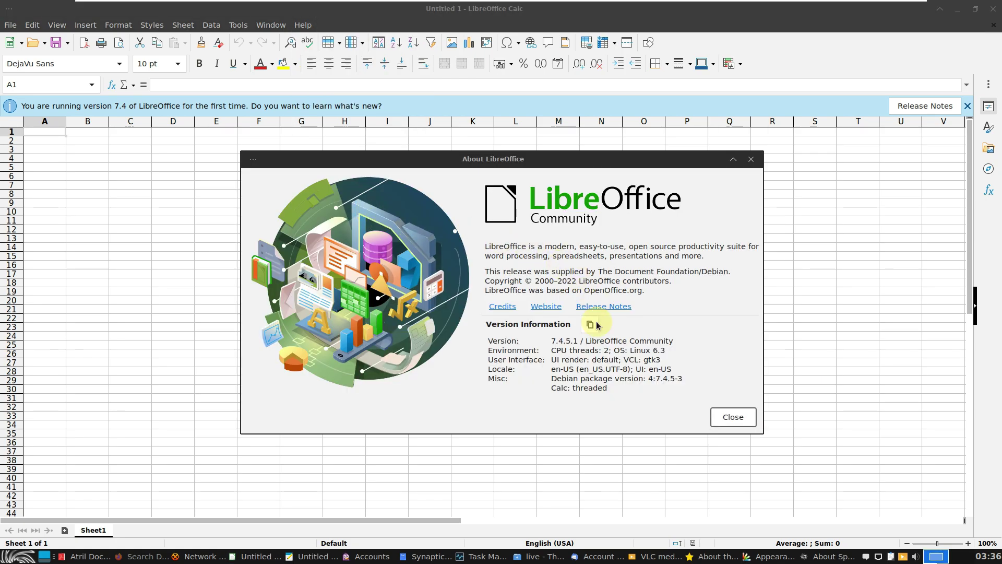
{"action": "left_click", "coordinate": [733, 418]}
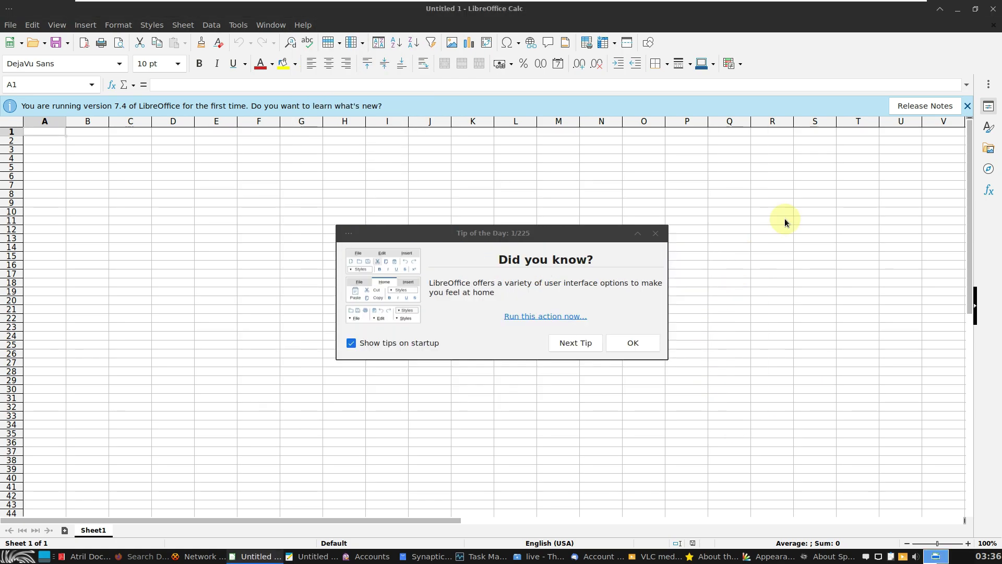
{"action": "left_click", "coordinate": [990, 16]}
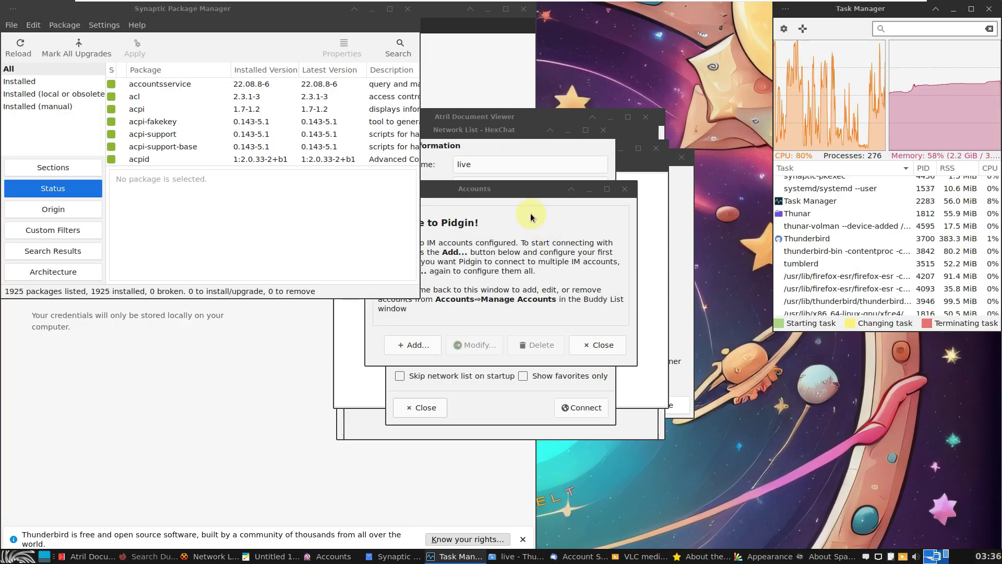
Close Thunderbird's Account Setup and Privacy Notice tabs, check version 102.13.0, and quit Thunderbird
{"action": "left_click", "coordinate": [475, 60]}
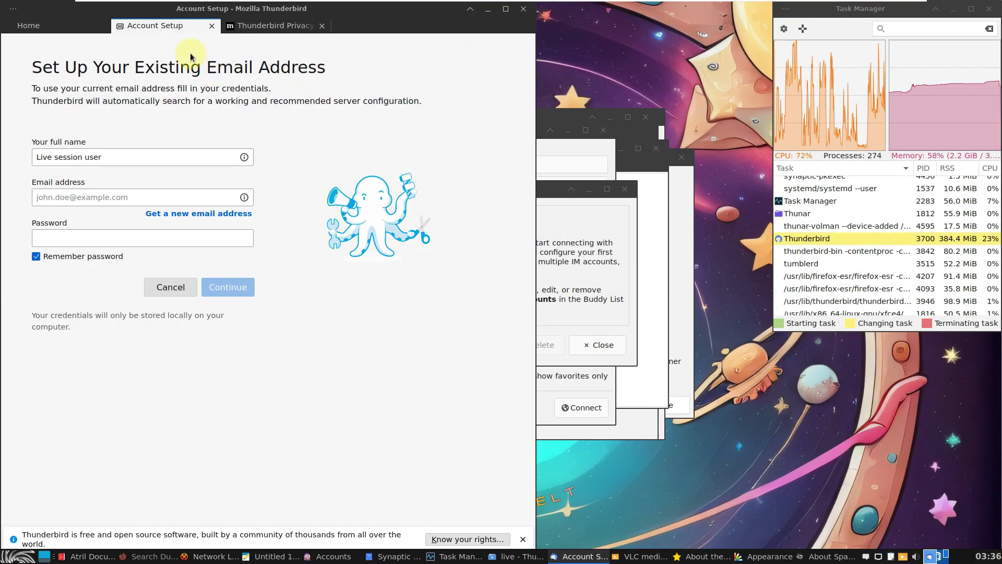
{"action": "left_click", "coordinate": [211, 25]}
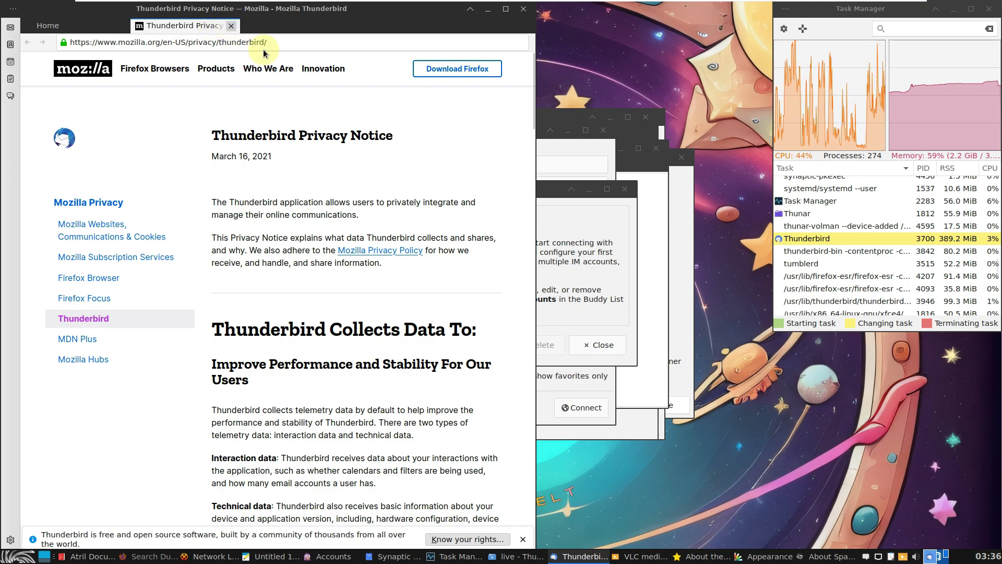
{"action": "key", "text": "ctrl+w"}
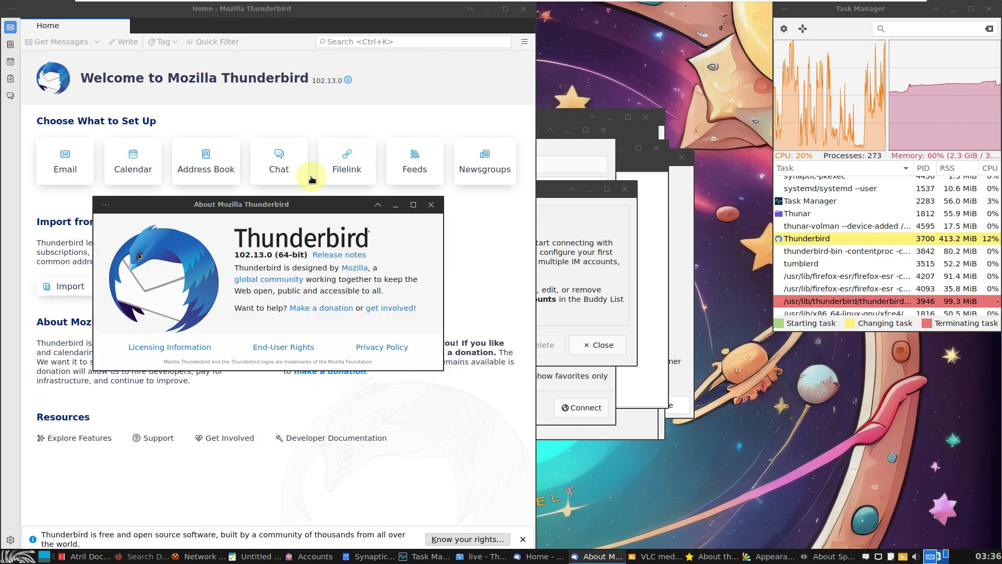
{"action": "left_click", "coordinate": [431, 204]}
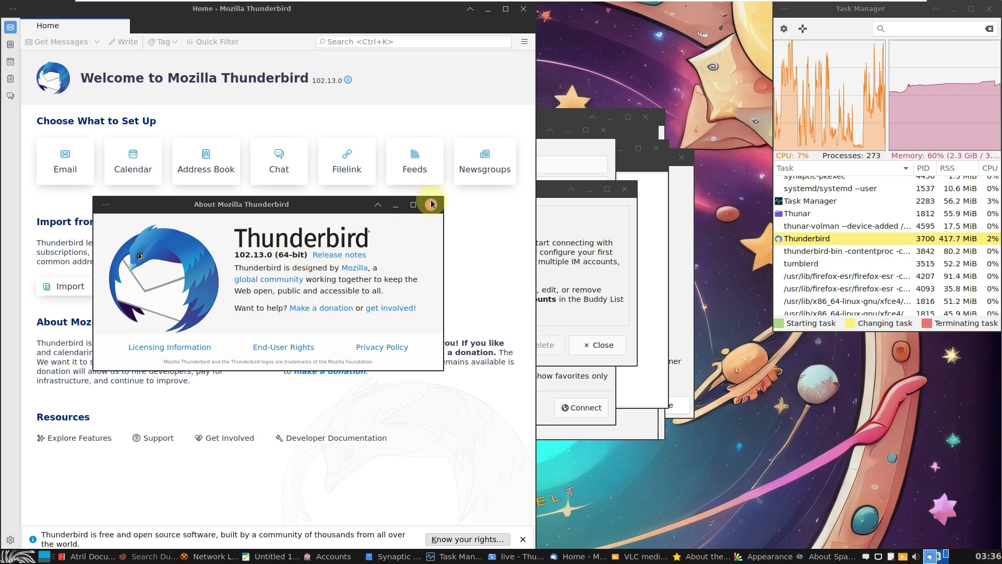
{"action": "left_click", "coordinate": [523, 10]}
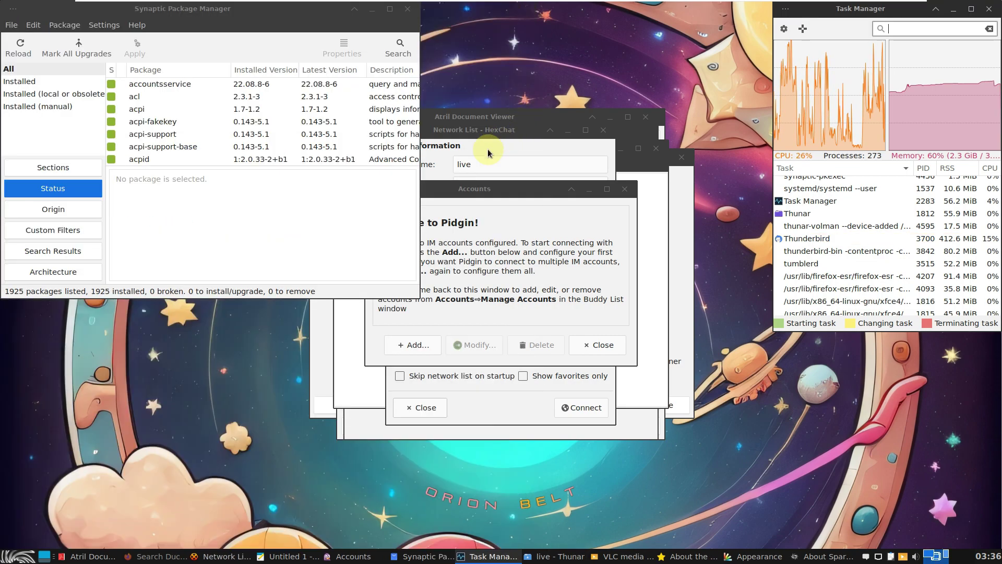
Check Atril Document Viewer's About dialog for version 1.26.0, then close Atril
{"action": "left_click", "coordinate": [475, 147]}
{"action": "left_click", "coordinate": [477, 116]}
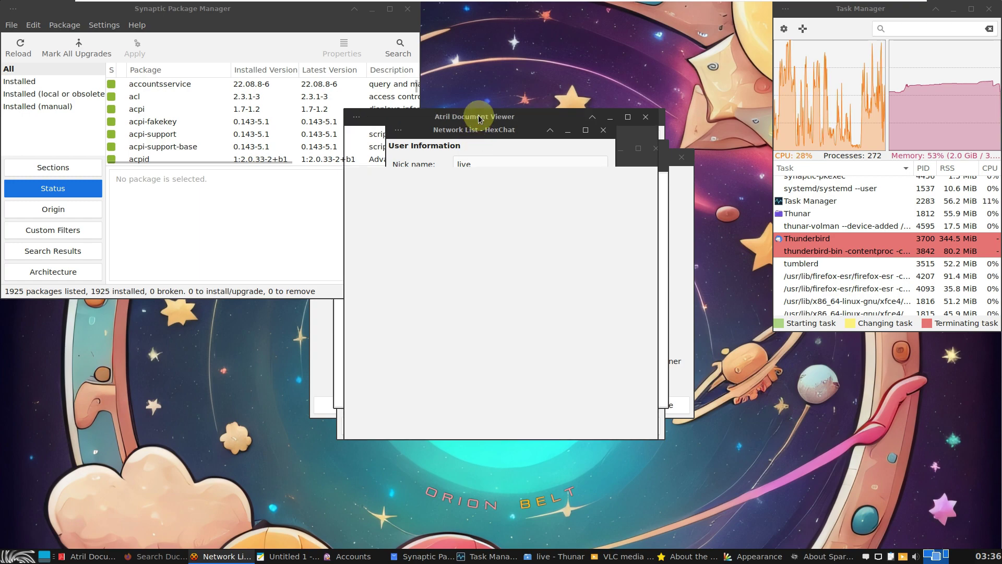
{"action": "left_click", "coordinate": [494, 133]}
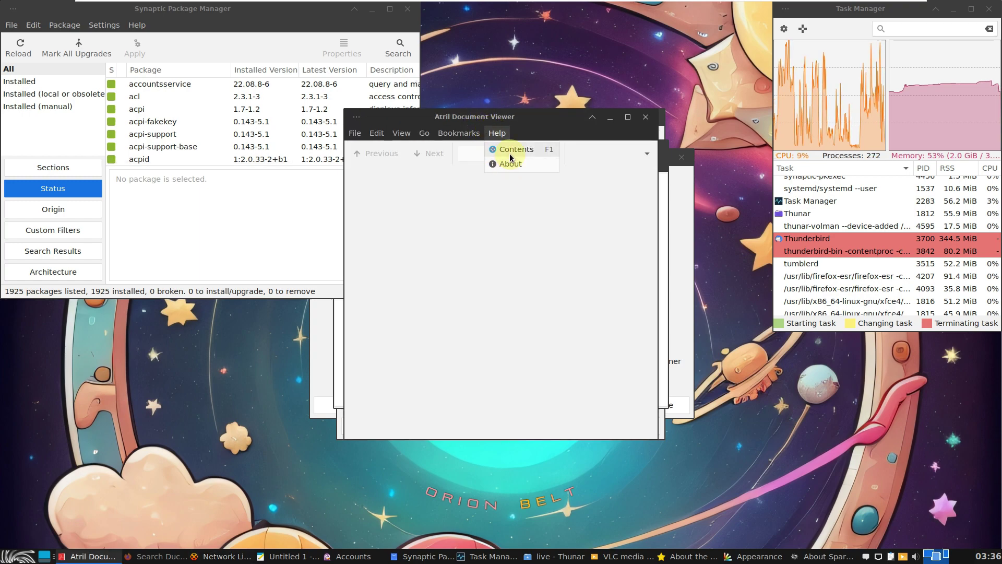
{"action": "left_click", "coordinate": [495, 163]}
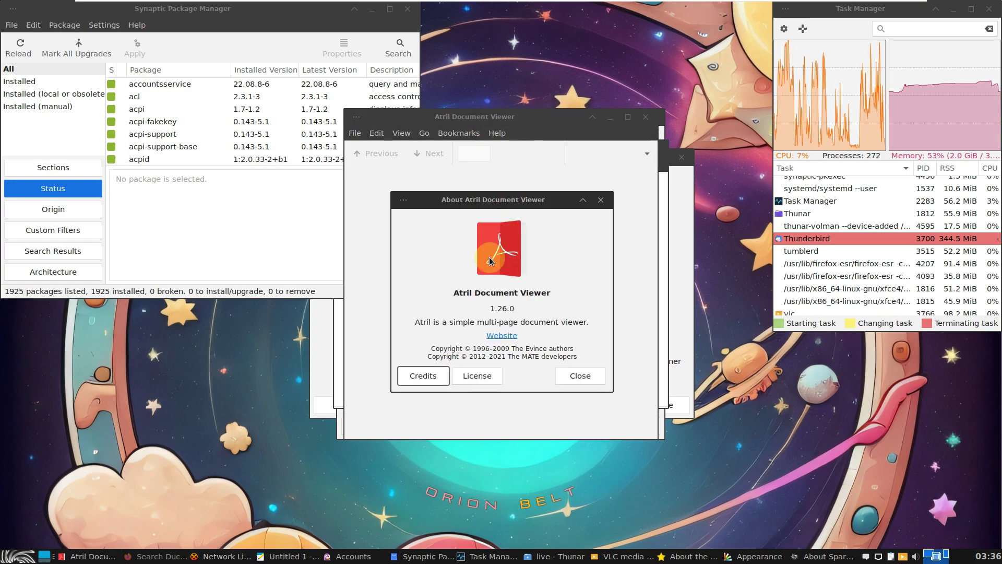
{"action": "left_click", "coordinate": [573, 377]}
{"action": "left_click", "coordinate": [646, 117]}
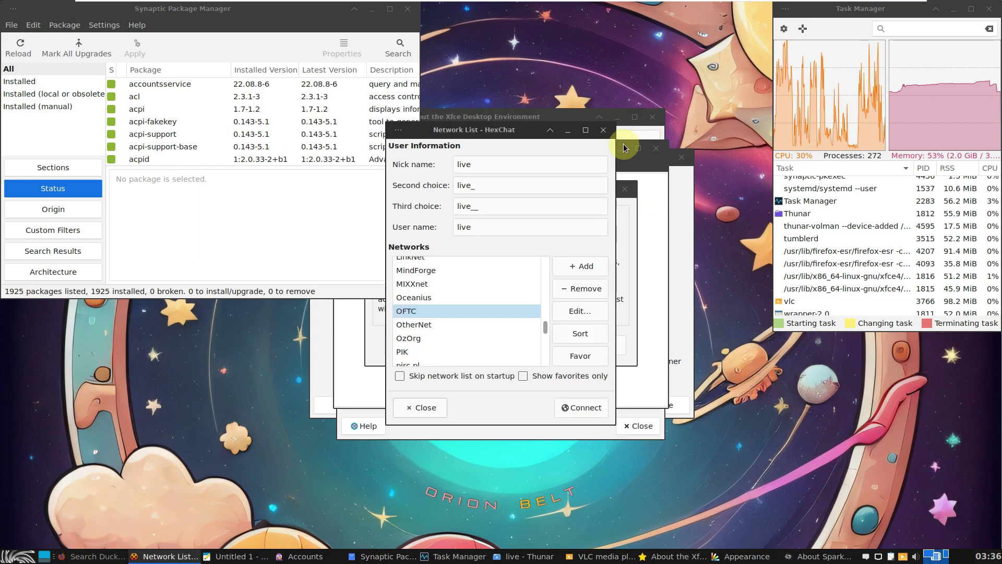
{"action": "left_click", "coordinate": [624, 148]}
Open Mousepad's About dialog and select the version number 0.6.1
{"action": "left_click", "coordinate": [500, 165]}
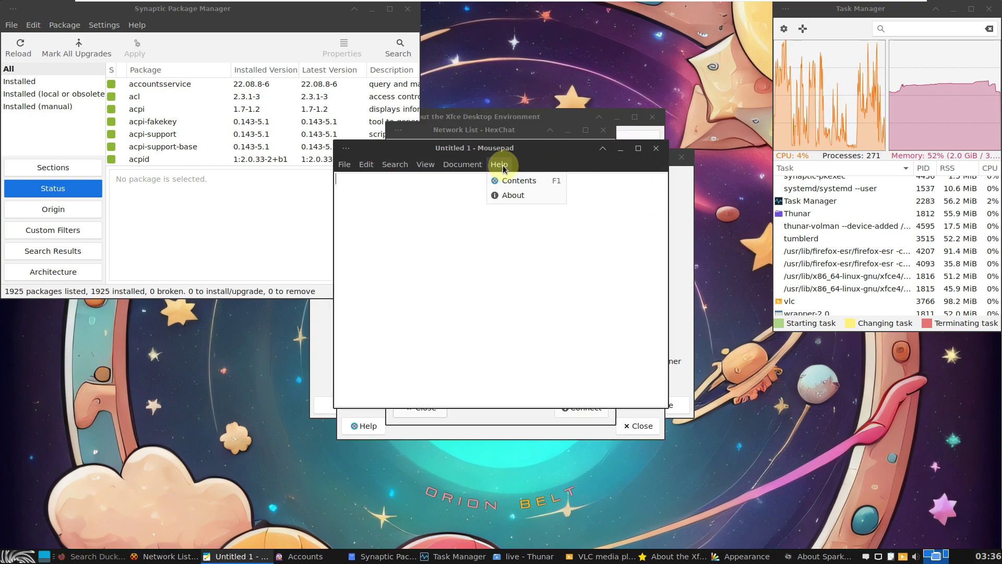
{"action": "left_click", "coordinate": [504, 195]}
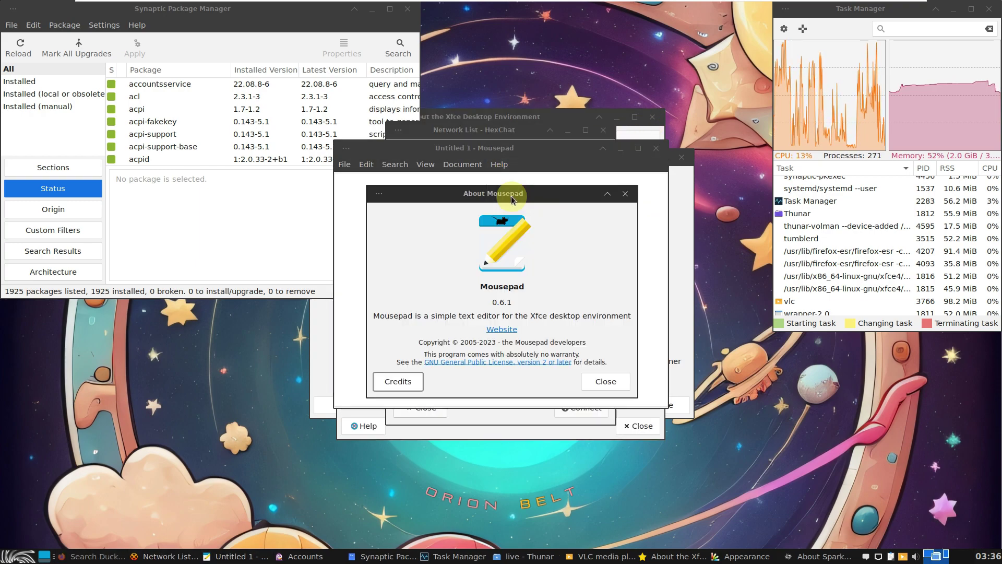
{"action": "double_click", "coordinate": [523, 299]}
{"action": "left_click", "coordinate": [594, 386]}
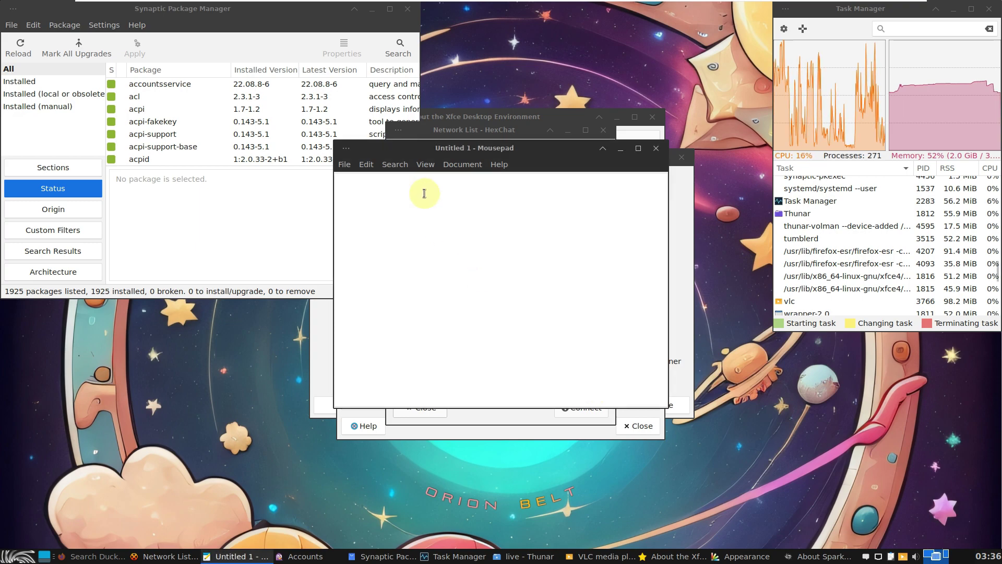
Type 'youtube.com/9to5linux' and 'subscri' on the next line, then select the text
{"action": "type", "text": "youtu"}
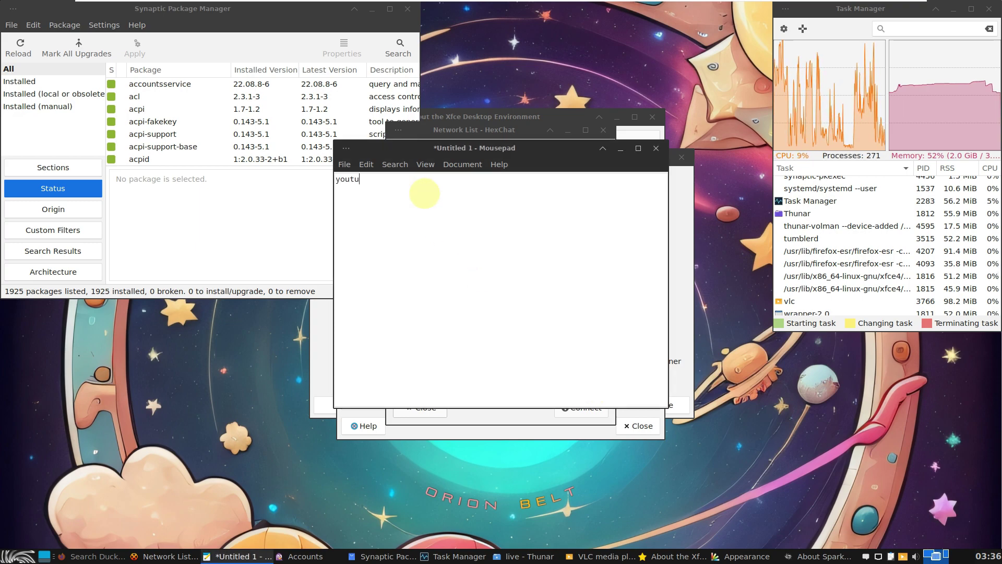
{"action": "type", "text": "be.com"}
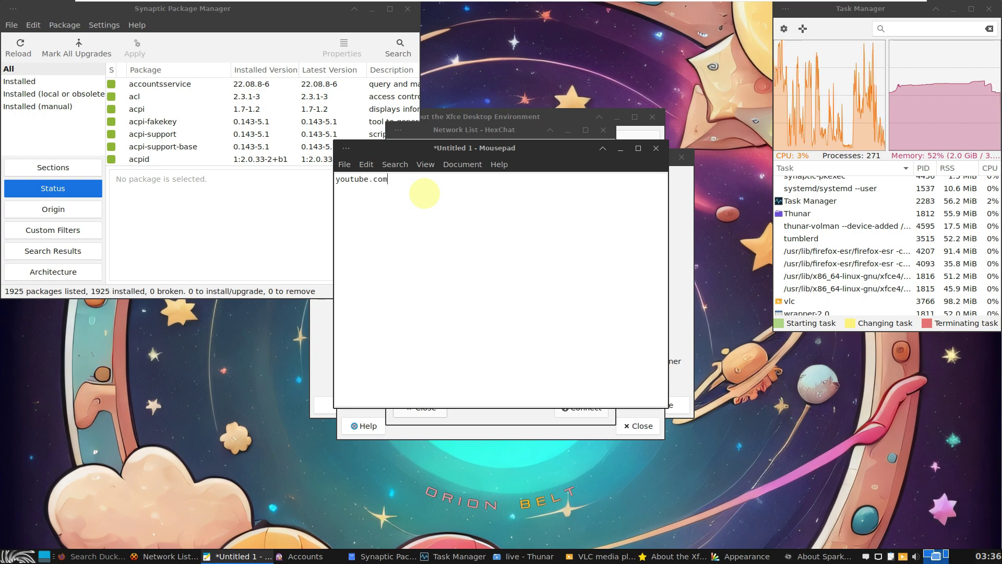
{"action": "type", "text": "/"}
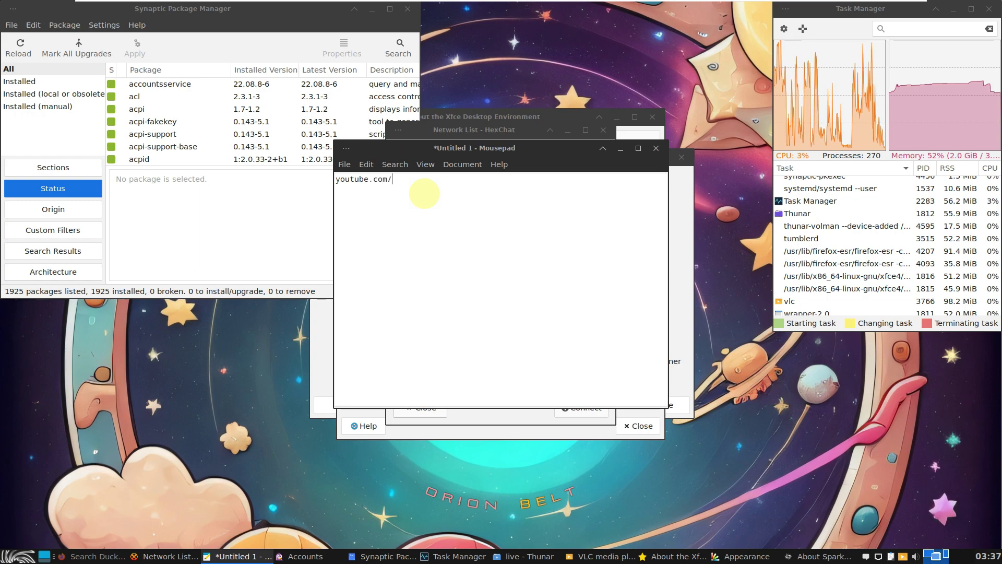
{"action": "type", "text": "9"}
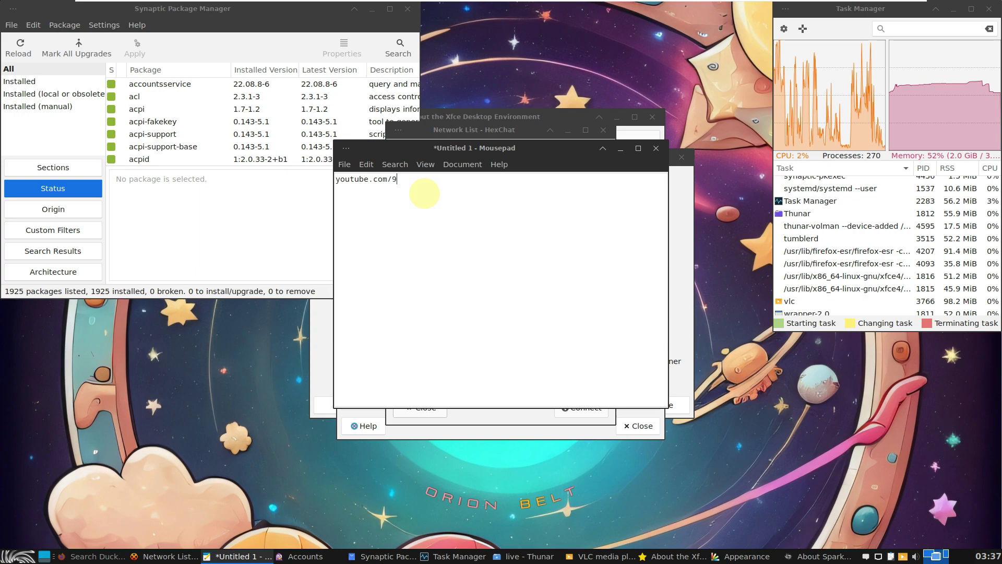
{"action": "type", "text": "to5linu"}
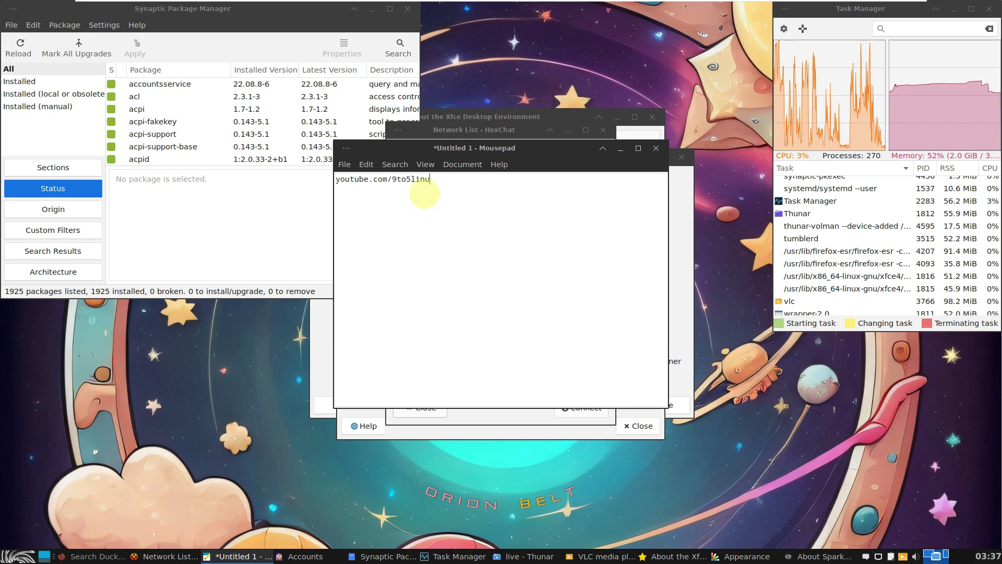
{"action": "type", "text": "x"}
{"action": "key", "text": "Return"}
{"action": "type", "text": "sub"}
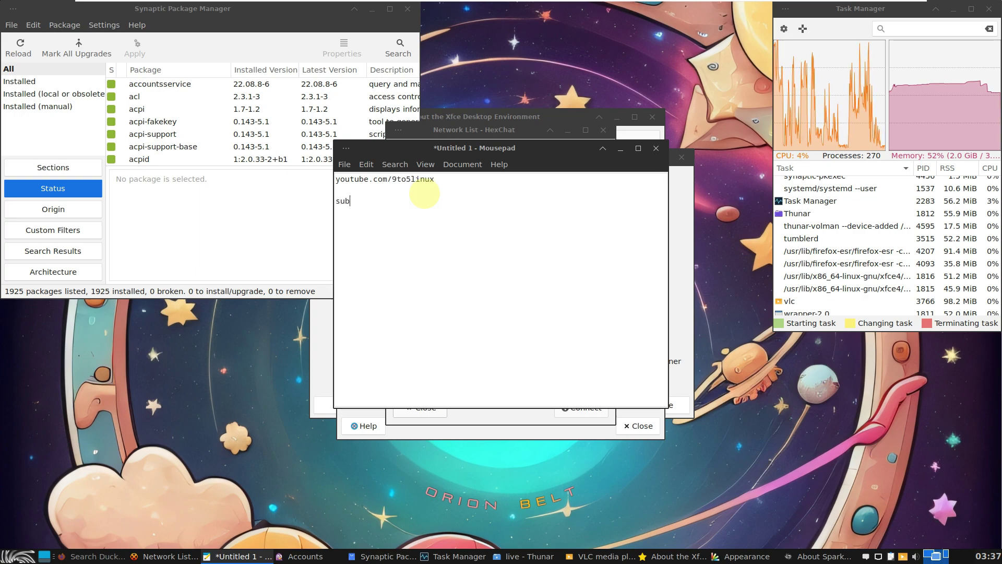
{"action": "type", "text": "scribe"}
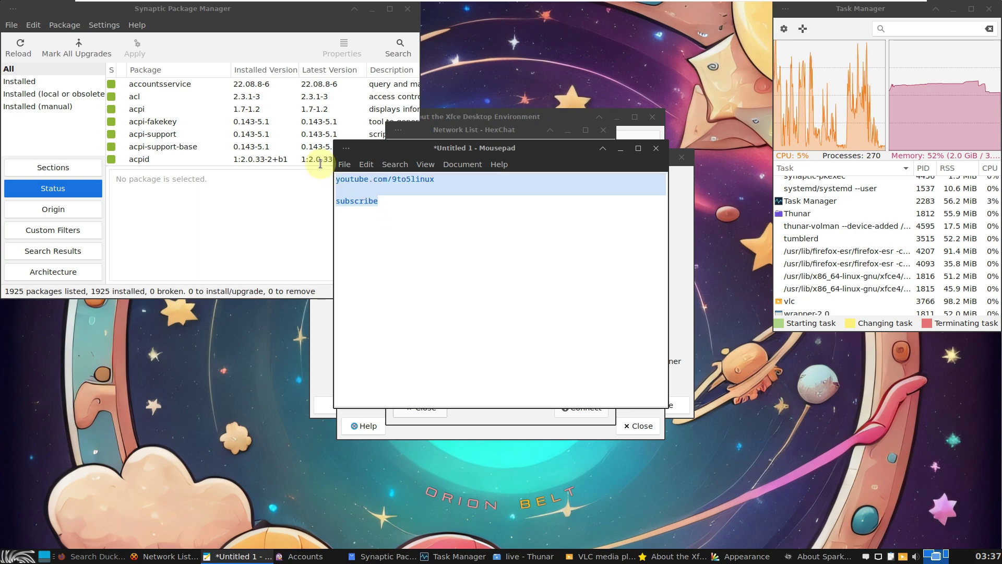
{"action": "left_click_drag", "start_coordinate": [395, 211], "coordinate": [321, 167]}
Recheck Mousepad's About details, then quit without saving the note
{"action": "left_click", "coordinate": [499, 164]}
{"action": "left_click", "coordinate": [502, 194]}
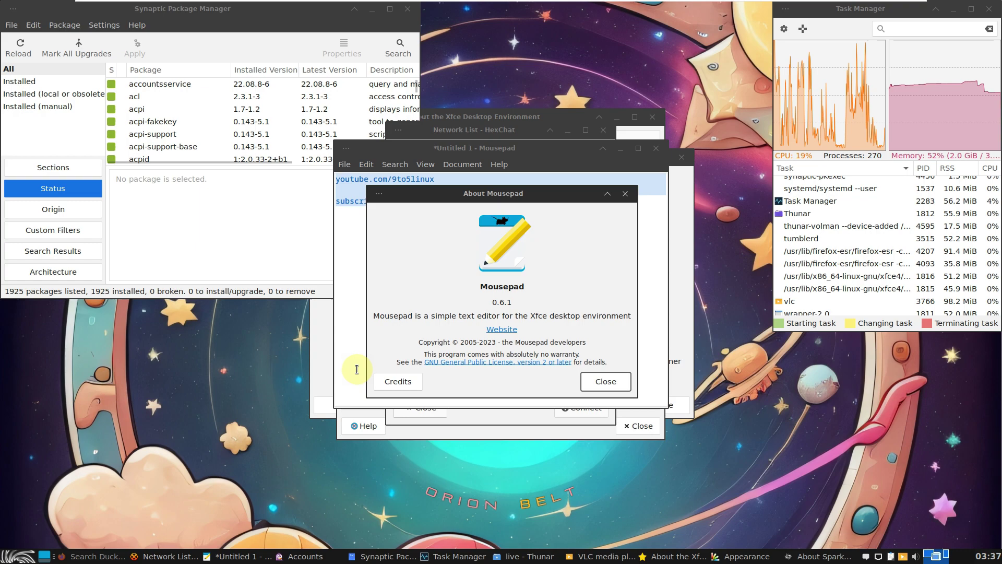
{"action": "left_click", "coordinate": [593, 382]}
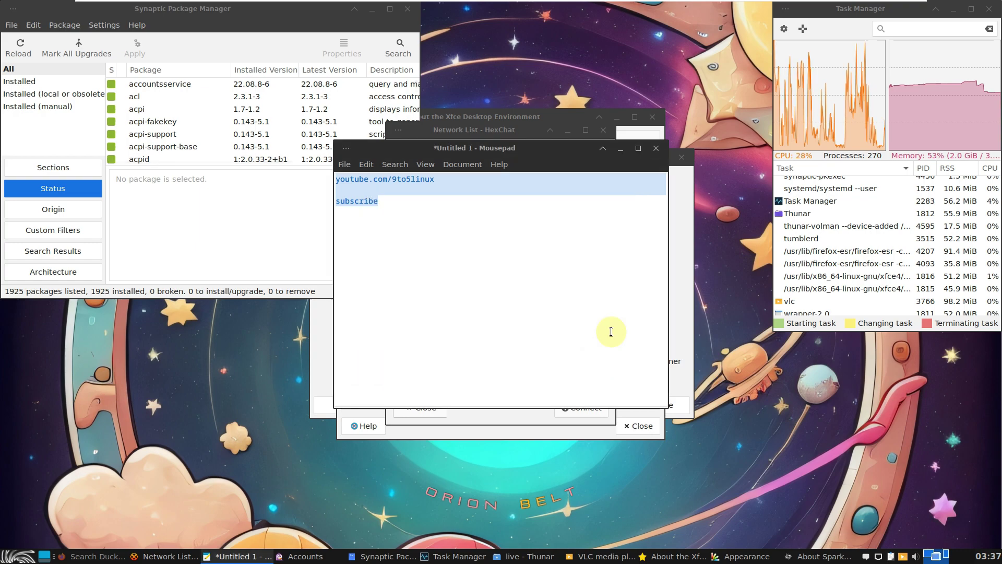
{"action": "left_click", "coordinate": [656, 148]}
{"action": "left_click", "coordinate": [501, 321]}
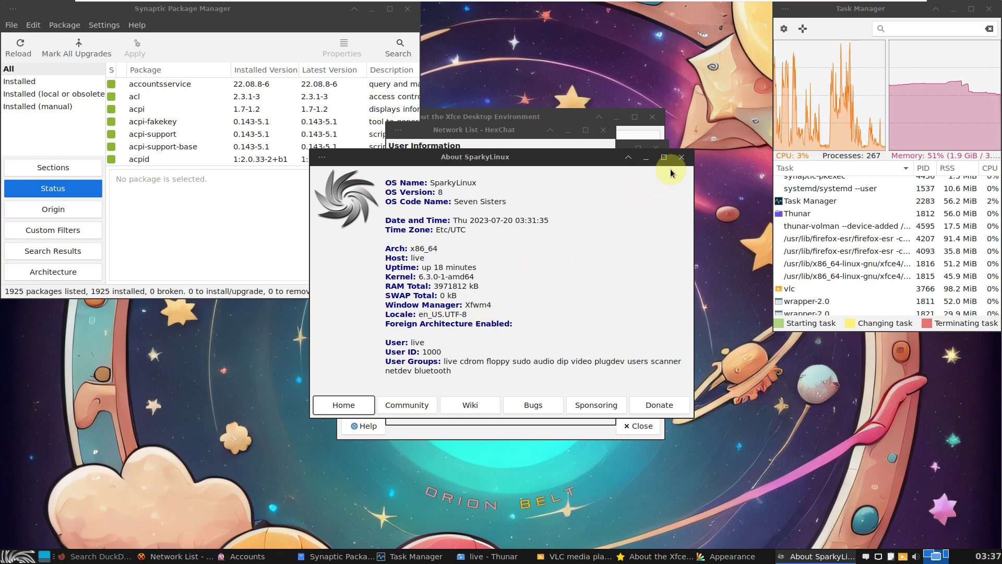
Close About SparkyLinux, check Thunar 4.18.6's About then close Thunar, and close About Xfce
{"action": "left_click", "coordinate": [681, 157]}
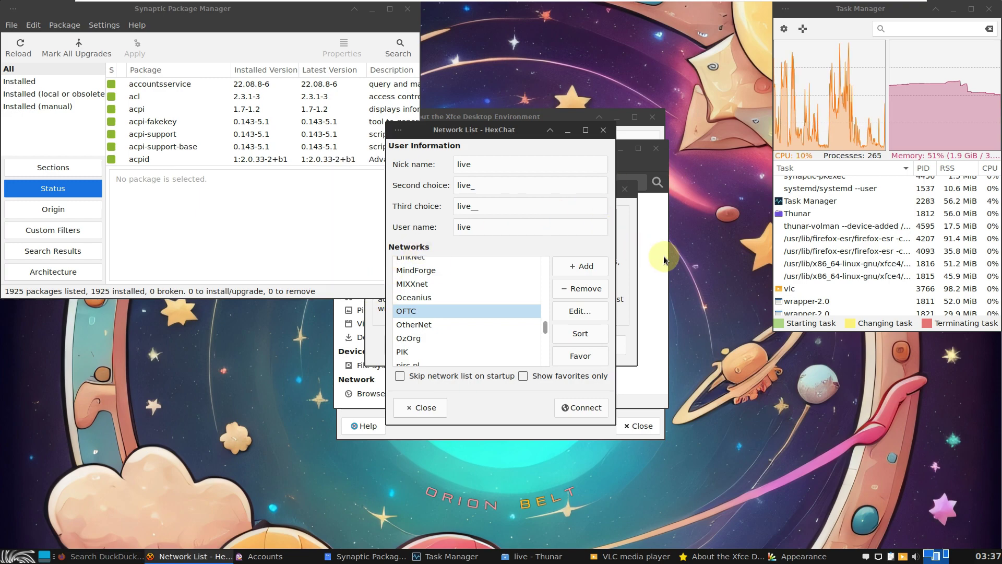
{"action": "left_click", "coordinate": [663, 199]}
{"action": "left_click", "coordinate": [486, 164]}
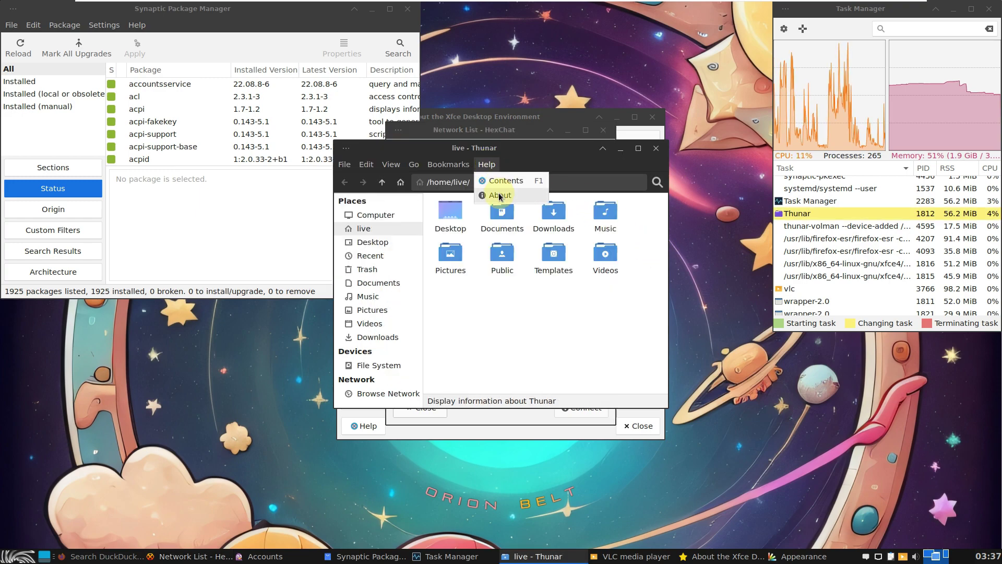
{"action": "left_click", "coordinate": [499, 195]}
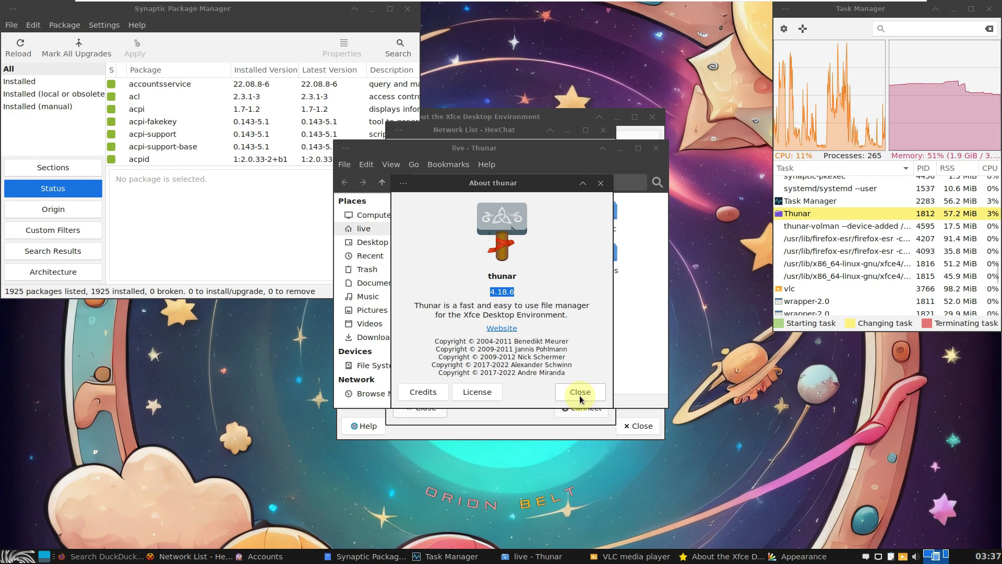
{"action": "left_click", "coordinate": [579, 392]}
{"action": "left_click", "coordinate": [656, 148]}
{"action": "left_click", "coordinate": [656, 230]}
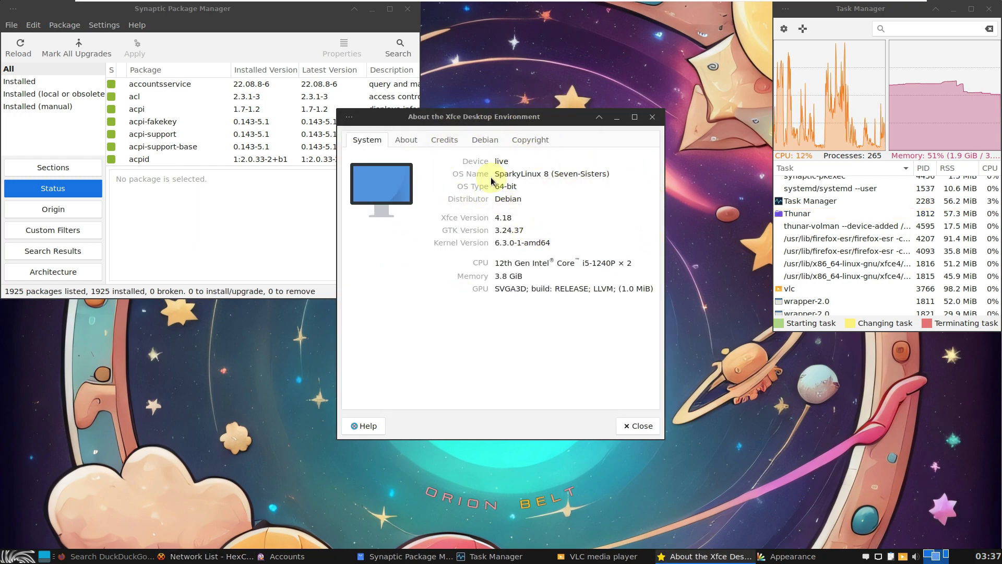
{"action": "left_click", "coordinate": [631, 426]}
Dismiss VLC's privacy notice, view its About details, and quit VLC
{"action": "left_click", "coordinate": [649, 364]}
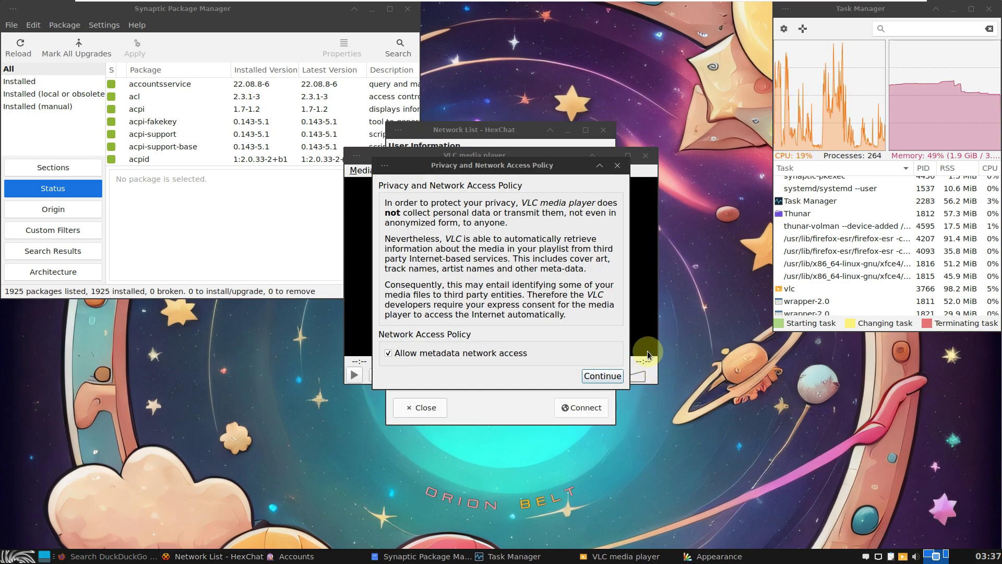
{"action": "left_click", "coordinate": [617, 166]}
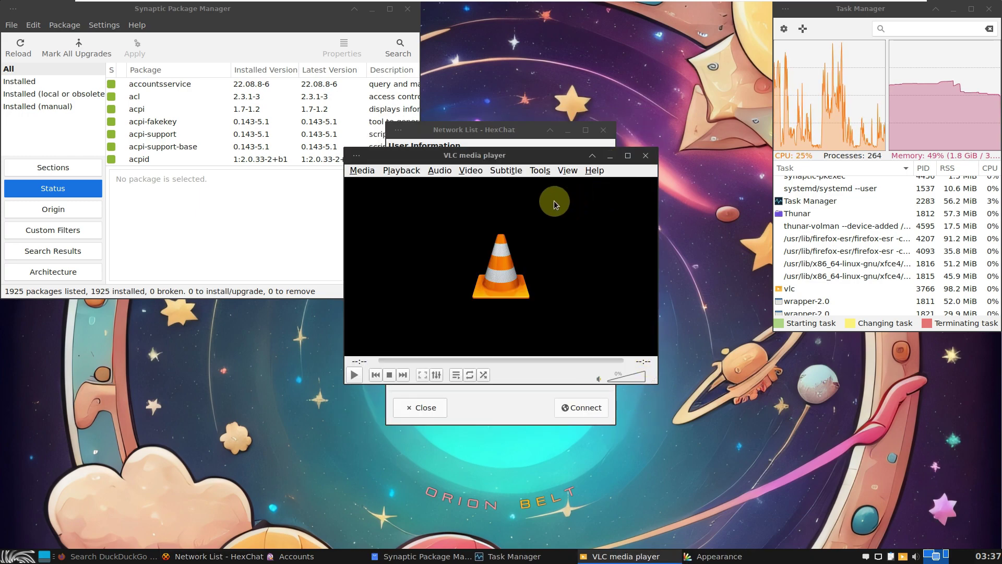
{"action": "left_click", "coordinate": [593, 171]}
{"action": "left_click", "coordinate": [600, 197]}
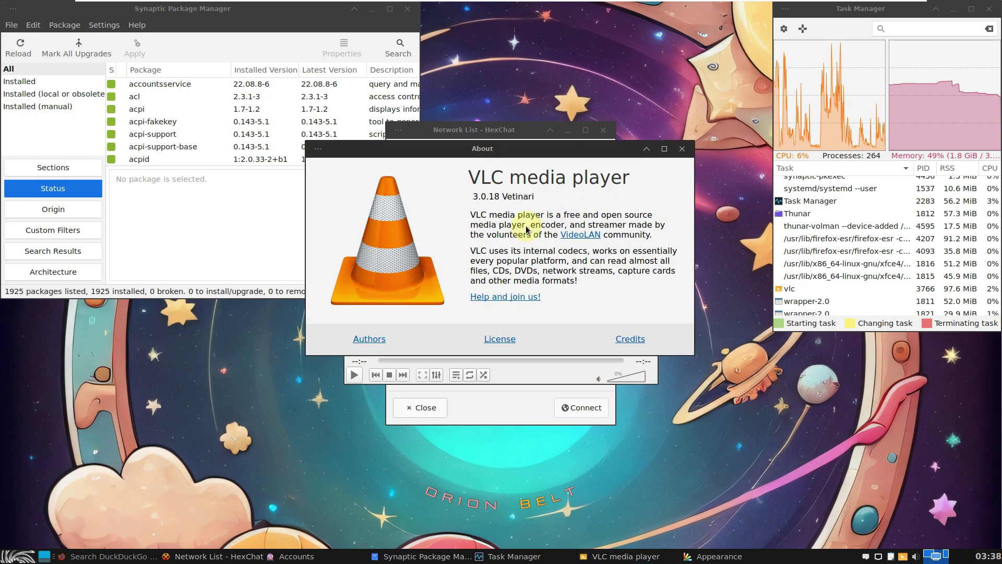
{"action": "left_click", "coordinate": [682, 149]}
{"action": "left_click", "coordinate": [655, 140]}
Move HexChat aside and browse Appearance's Style, Icons, Fonts and Settings sections
{"action": "left_click_drag", "start_coordinate": [501, 131], "coordinate": [511, 314]}
{"action": "left_click_drag", "start_coordinate": [496, 139], "coordinate": [593, 120]}
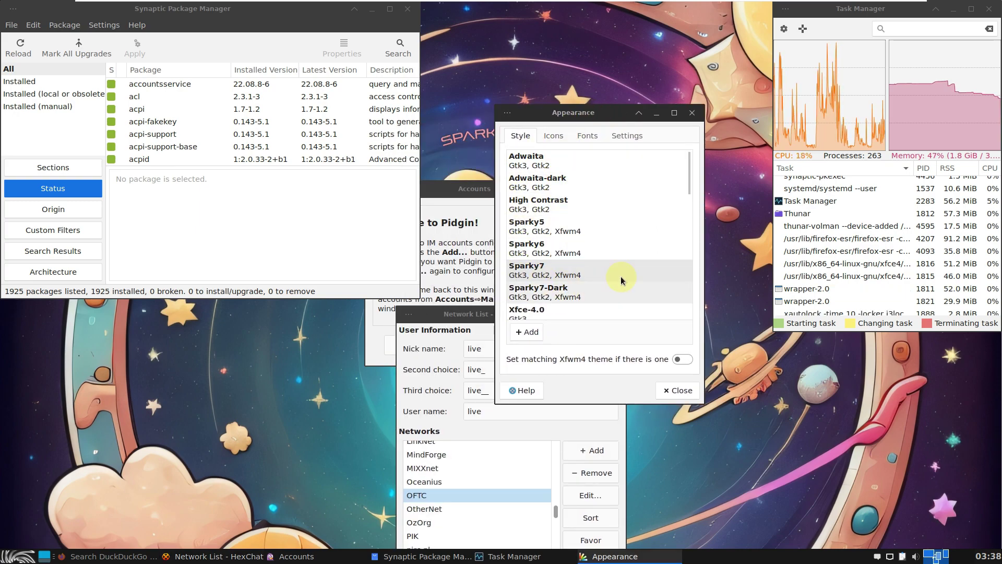
{"action": "left_click_drag", "start_coordinate": [689, 189], "coordinate": [689, 156]}
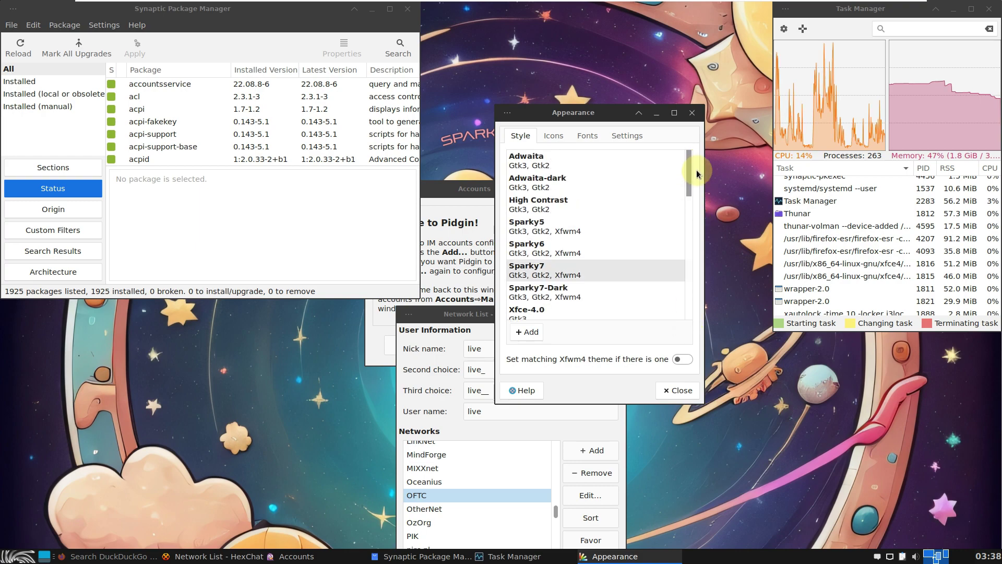
{"action": "left_click", "coordinate": [557, 140]}
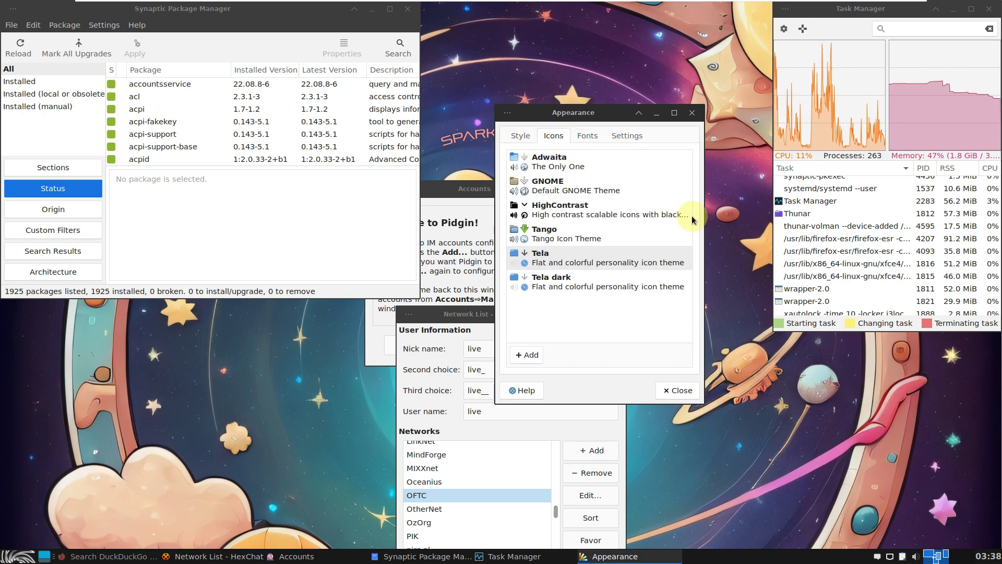
{"action": "left_click", "coordinate": [587, 136]}
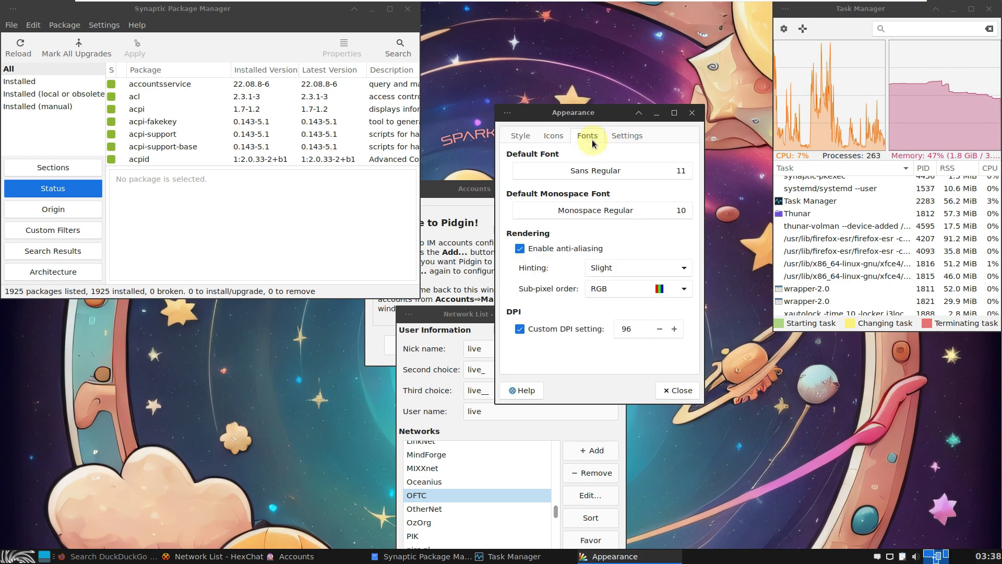
{"action": "left_click", "coordinate": [634, 139]}
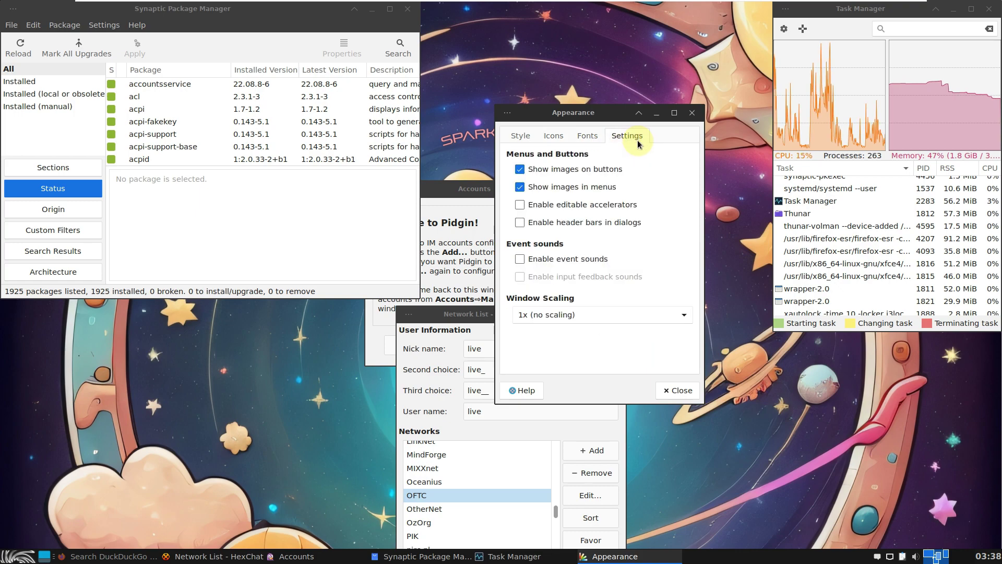
Close Appearance, Firefox and Pidgin's Accounts window, centring Synaptic and raising HexChat's network list
{"action": "left_click", "coordinate": [671, 389]}
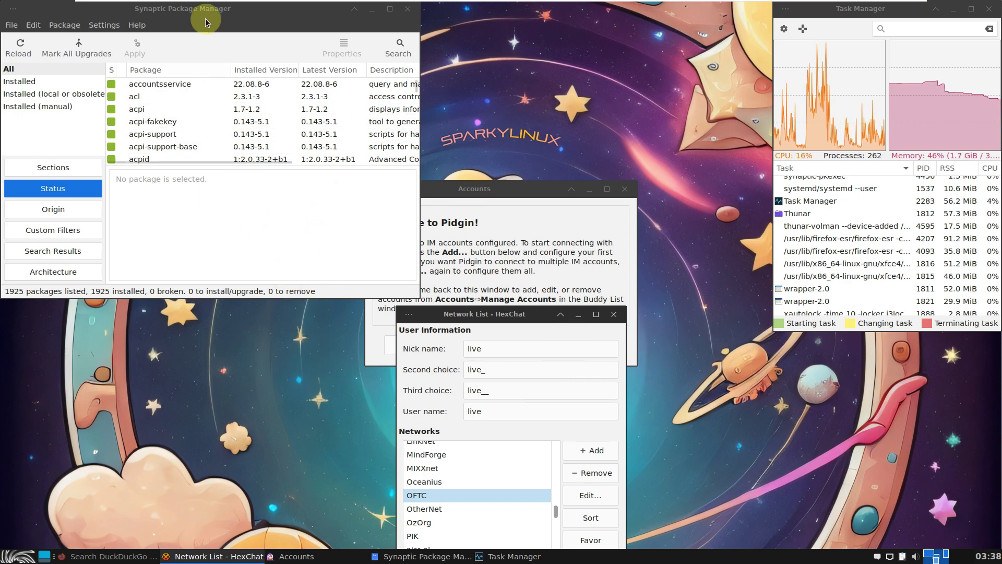
{"action": "left_click_drag", "start_coordinate": [205, 22], "coordinate": [443, 80]}
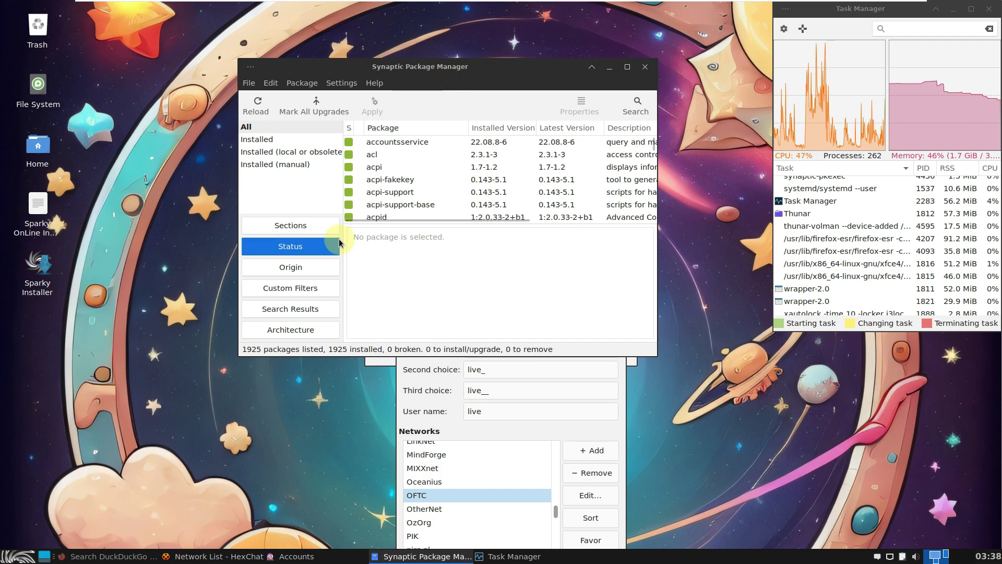
{"action": "left_click", "coordinate": [123, 555]}
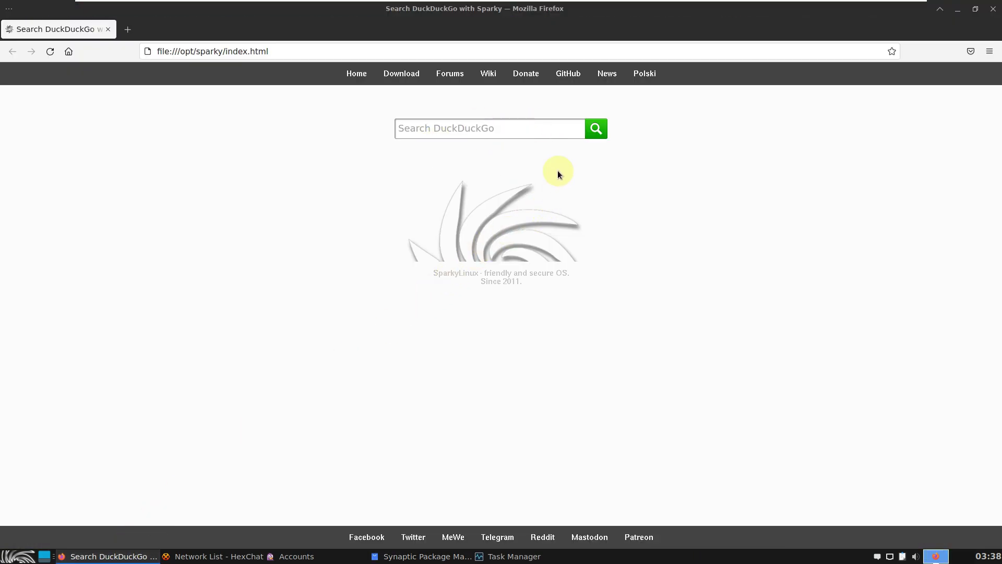
{"action": "left_click", "coordinate": [991, 10]}
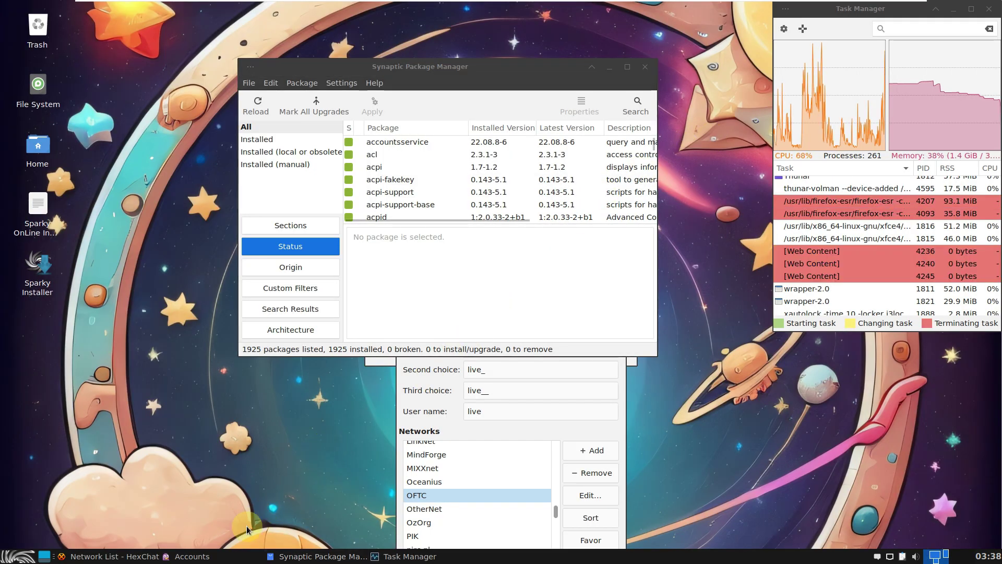
{"action": "left_click", "coordinate": [192, 556]}
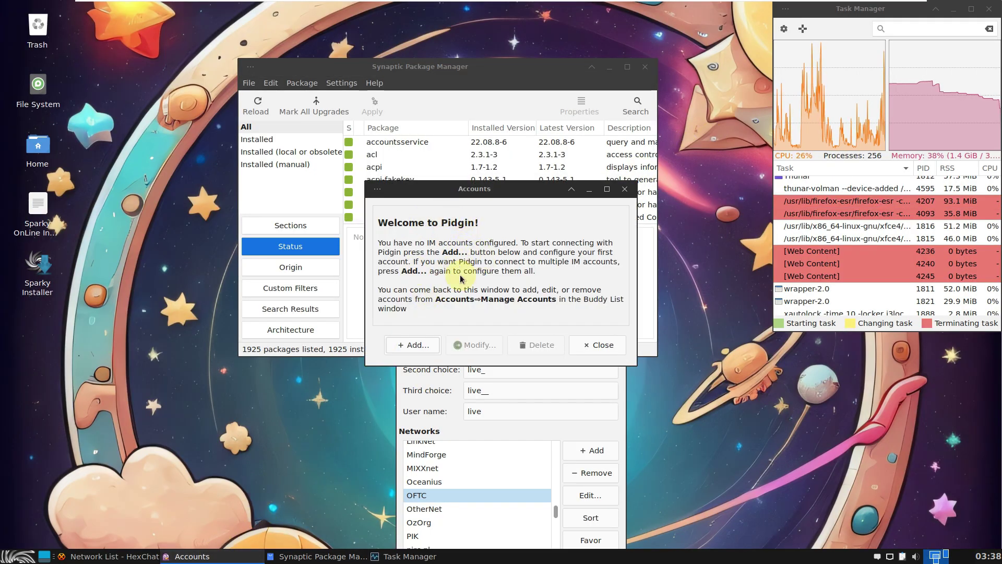
{"action": "left_click", "coordinate": [595, 343]}
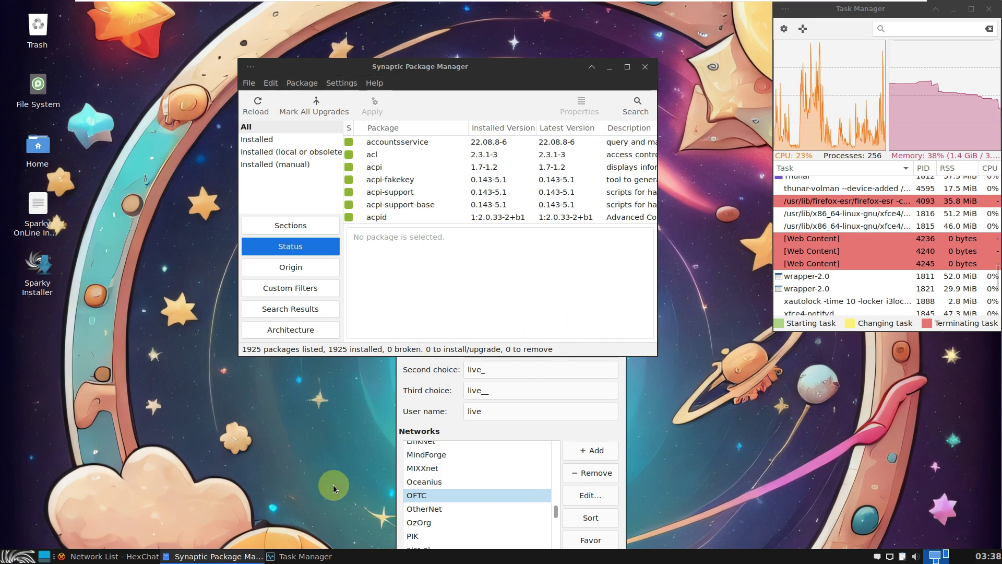
{"action": "left_click", "coordinate": [607, 407]}
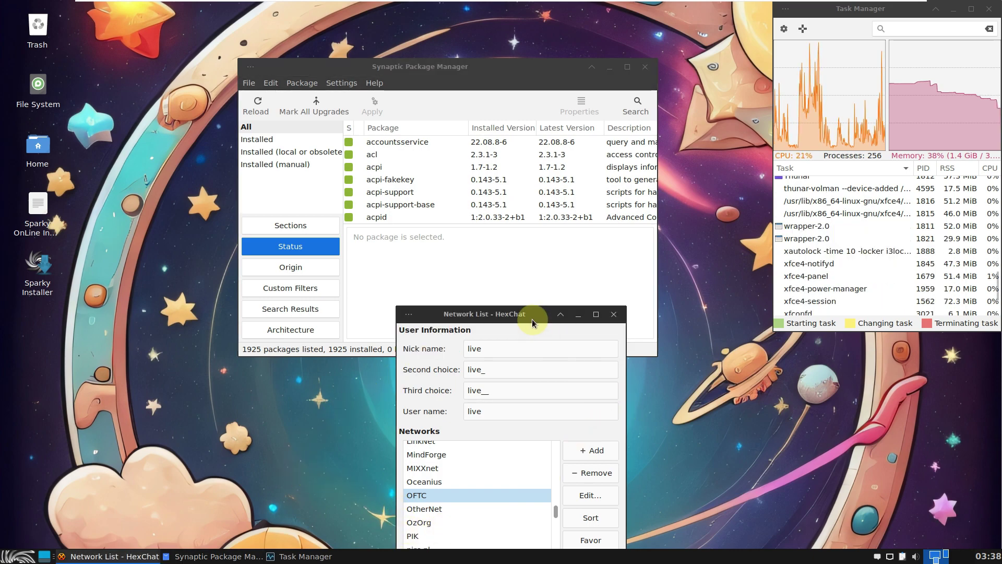
Move HexChat's network list up, scroll through the available networks, then close the list
{"action": "left_click_drag", "start_coordinate": [521, 315], "coordinate": [510, 146]}
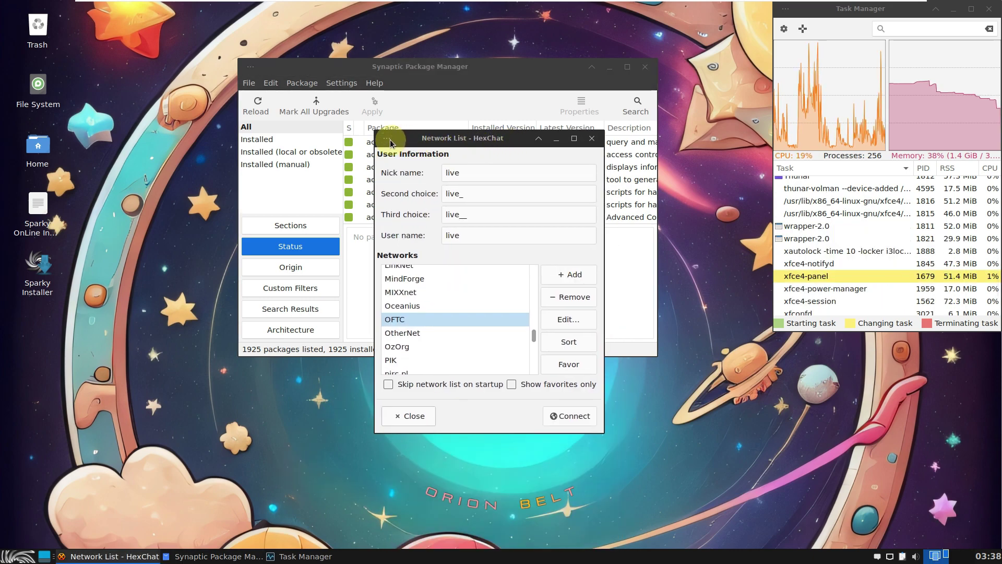
{"action": "left_click", "coordinate": [388, 140]}
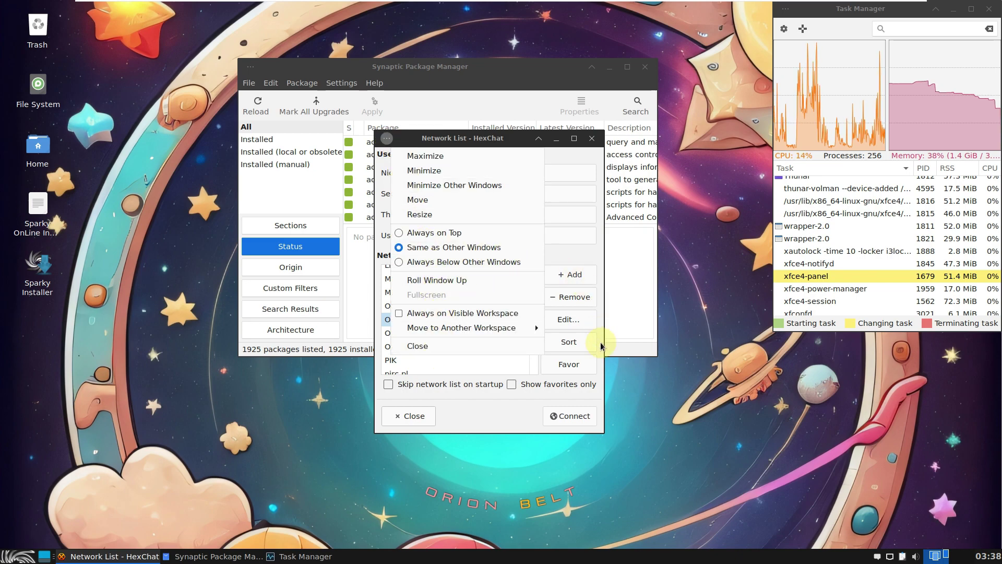
{"action": "left_click", "coordinate": [491, 418]}
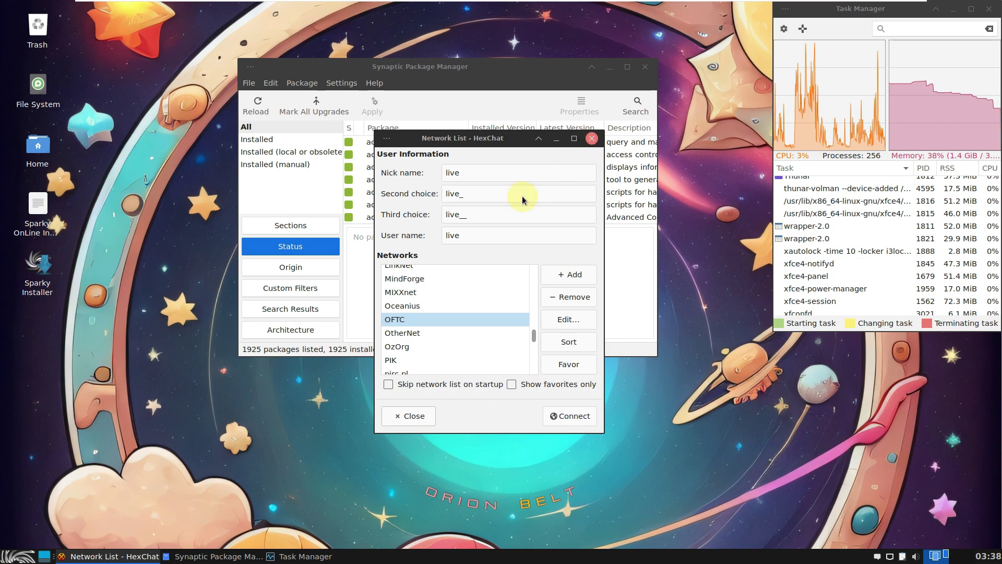
{"action": "scroll", "coordinate": [468, 336], "scroll_direction": "up", "scroll_amount": 3}
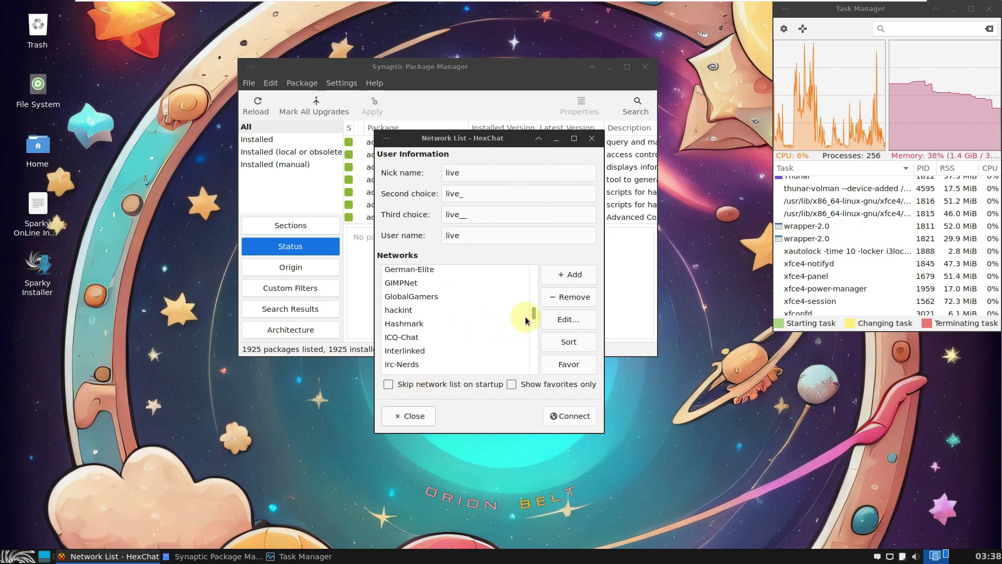
{"action": "left_click_drag", "start_coordinate": [533, 313], "coordinate": [533, 377]}
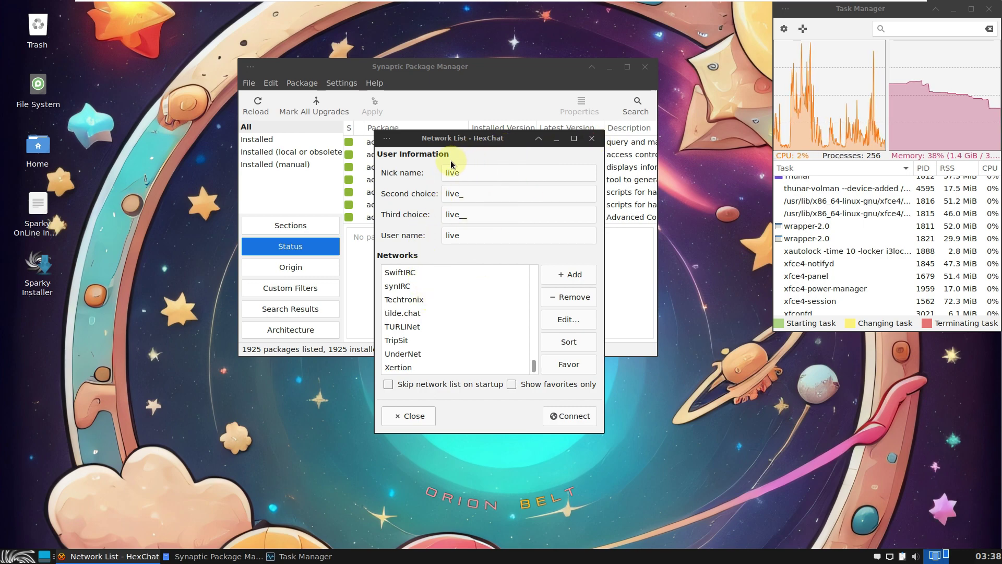
{"action": "left_click", "coordinate": [414, 416]}
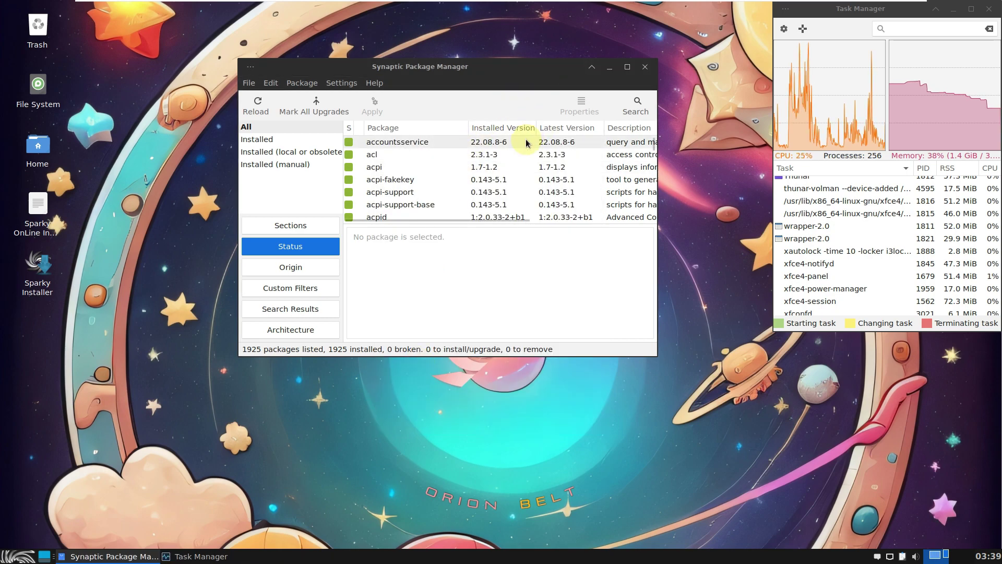
Maximize Synaptic, enlarge the package list, check version 0.91.3 in About, then close Synaptic
{"action": "left_click", "coordinate": [627, 66]}
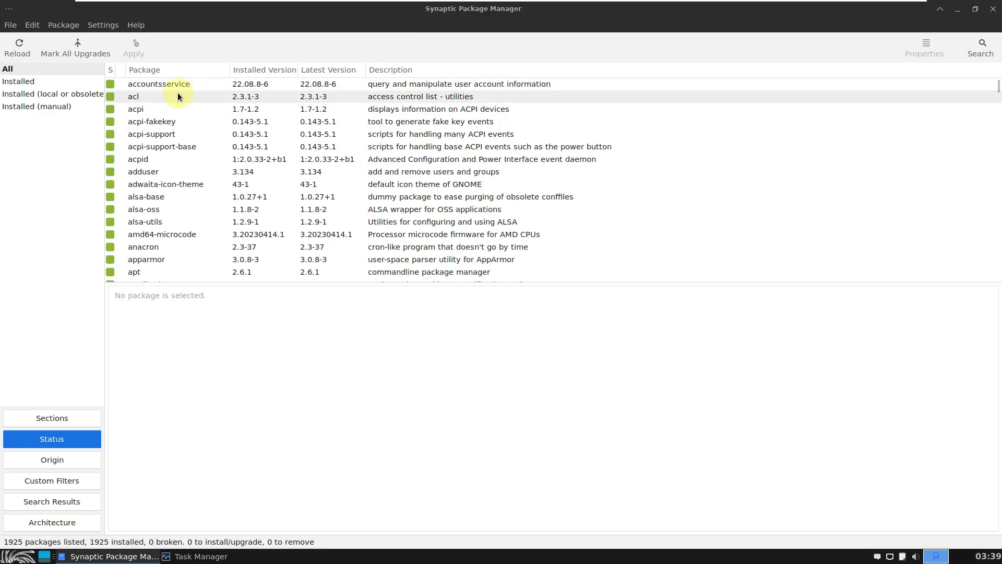
{"action": "left_click_drag", "start_coordinate": [369, 283], "coordinate": [375, 473]}
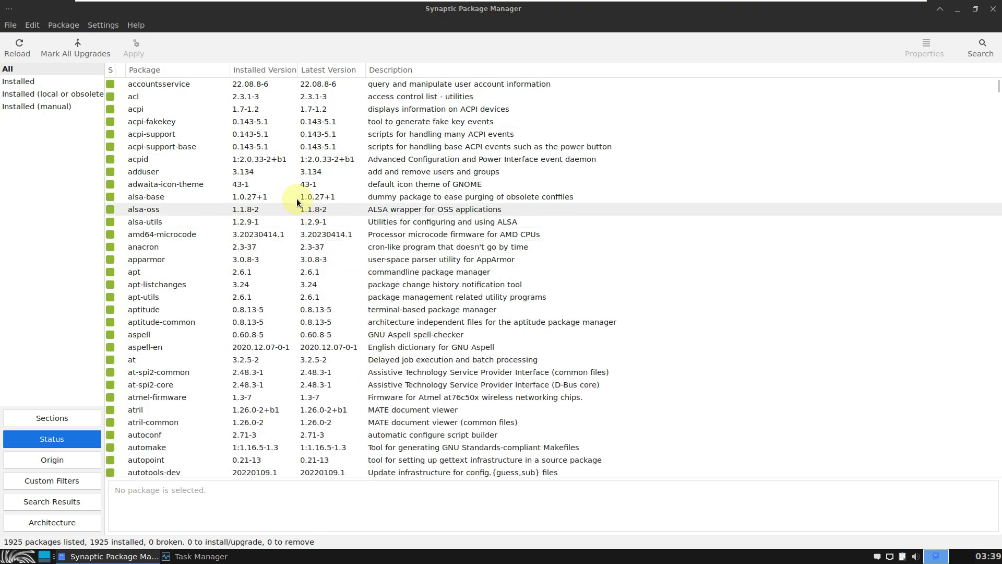
{"action": "left_click", "coordinate": [134, 27]}
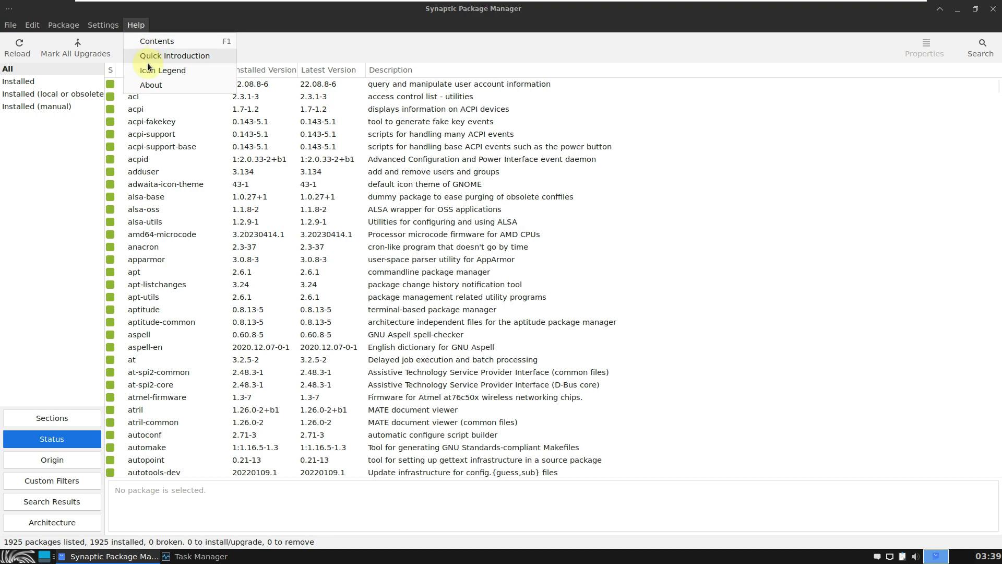
{"action": "left_click", "coordinate": [151, 86]}
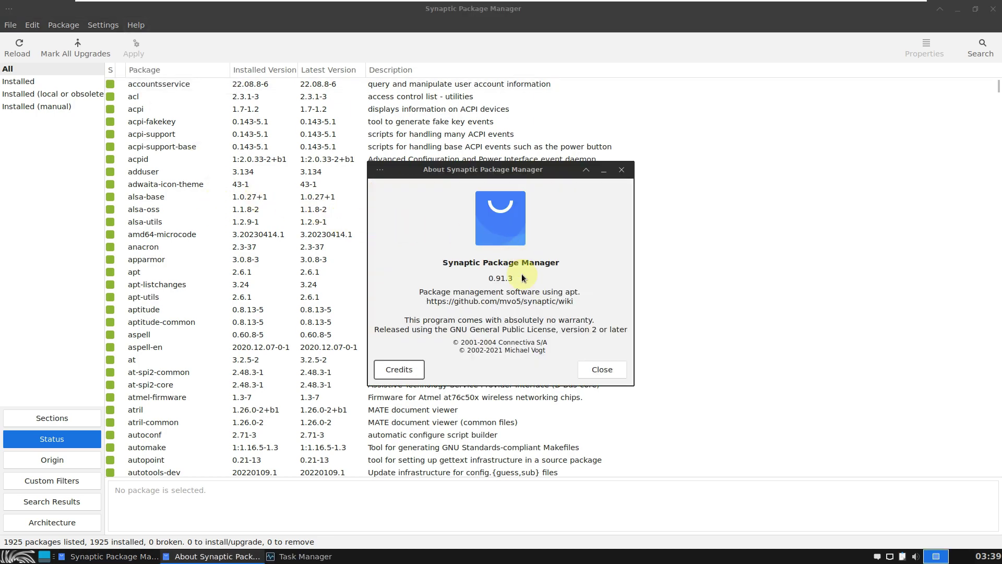
{"action": "left_click", "coordinate": [600, 370]}
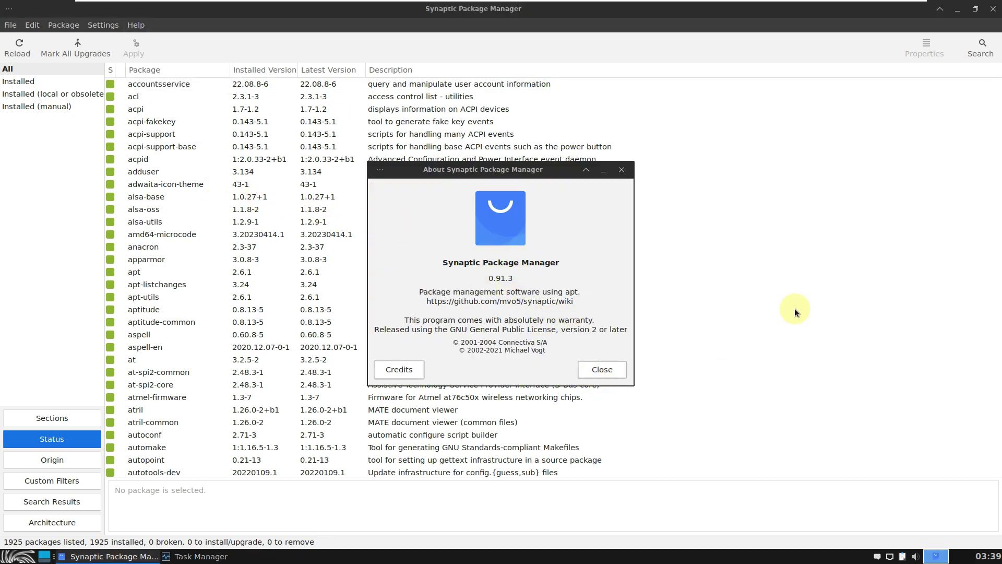
{"action": "mouse_move", "coordinate": [997, 92]}
{"action": "left_mouse_down"}
{"action": "mouse_move", "coordinate": [986, 487]}
{"action": "mouse_move", "coordinate": [993, 82]}
{"action": "left_mouse_up"}
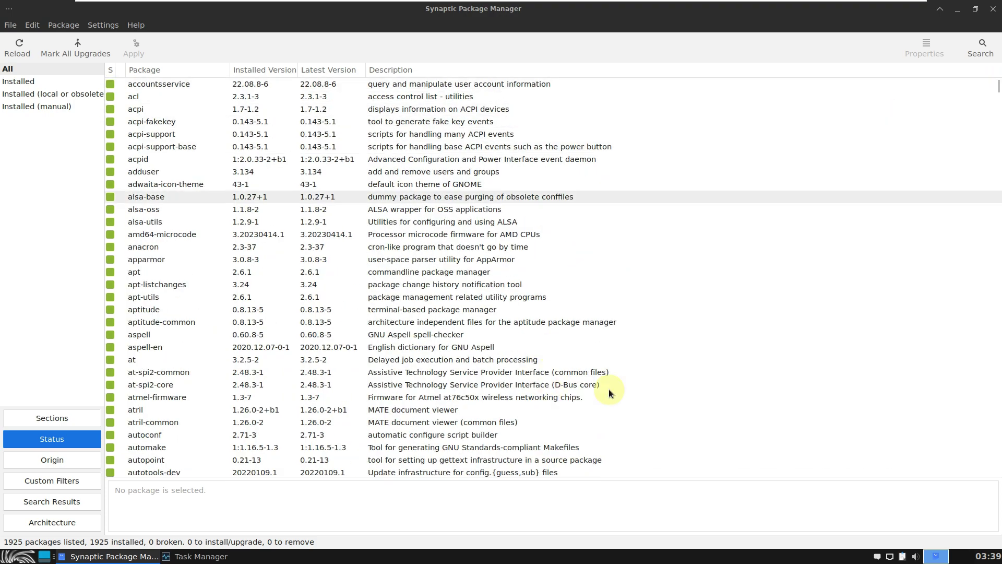
{"action": "left_click", "coordinate": [993, 9]}
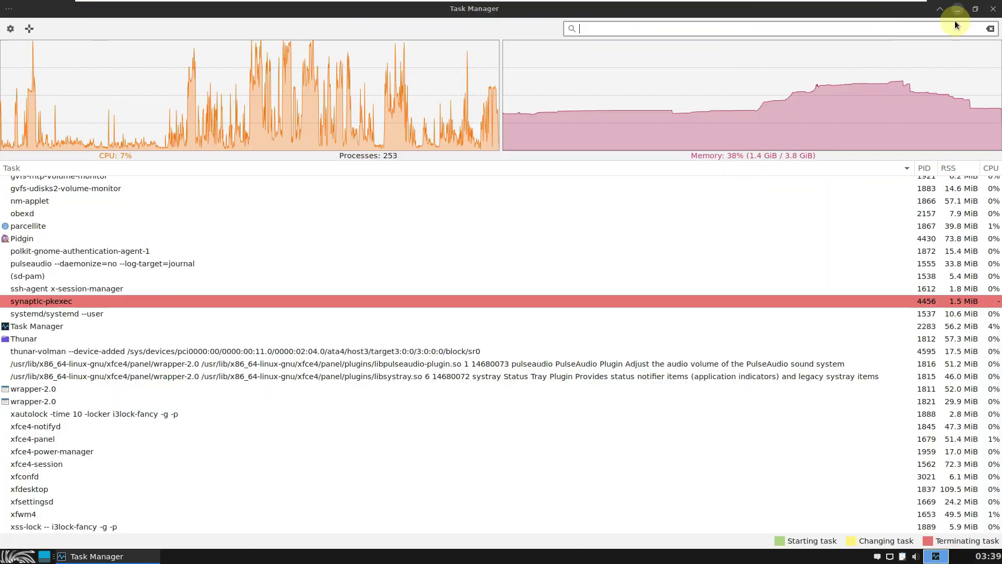
Maximize Task Manager, review the CPU graph and process list, then close it
{"action": "left_click", "coordinate": [971, 8]}
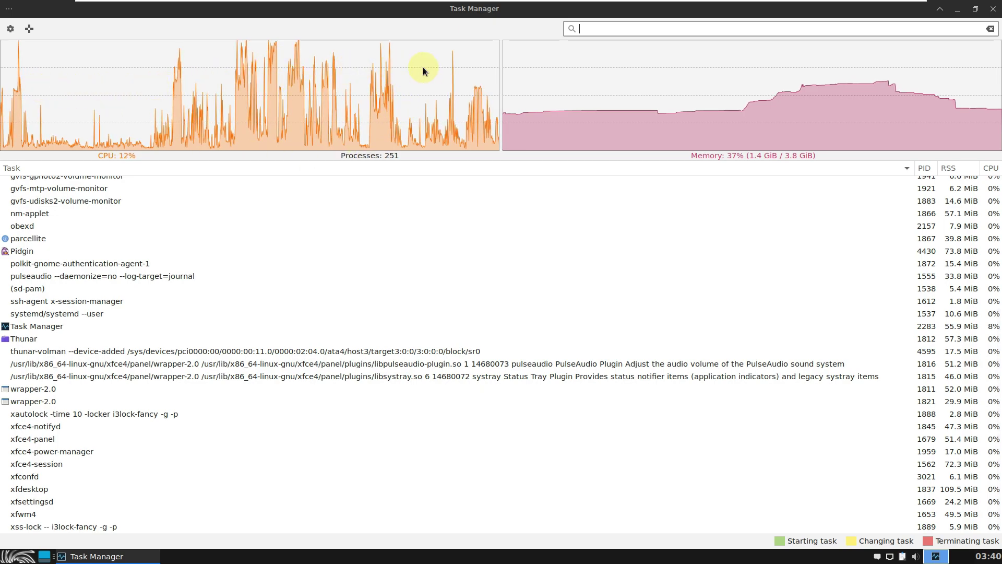
{"action": "mouse_move", "coordinate": [462, 75]}
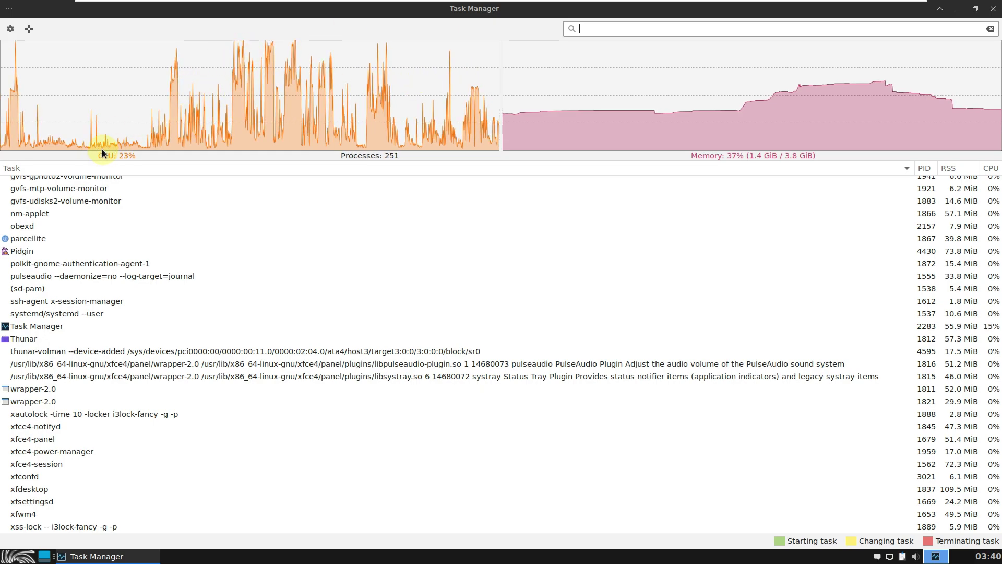
{"action": "scroll", "coordinate": [276, 291], "scroll_direction": "up", "scroll_amount": 5}
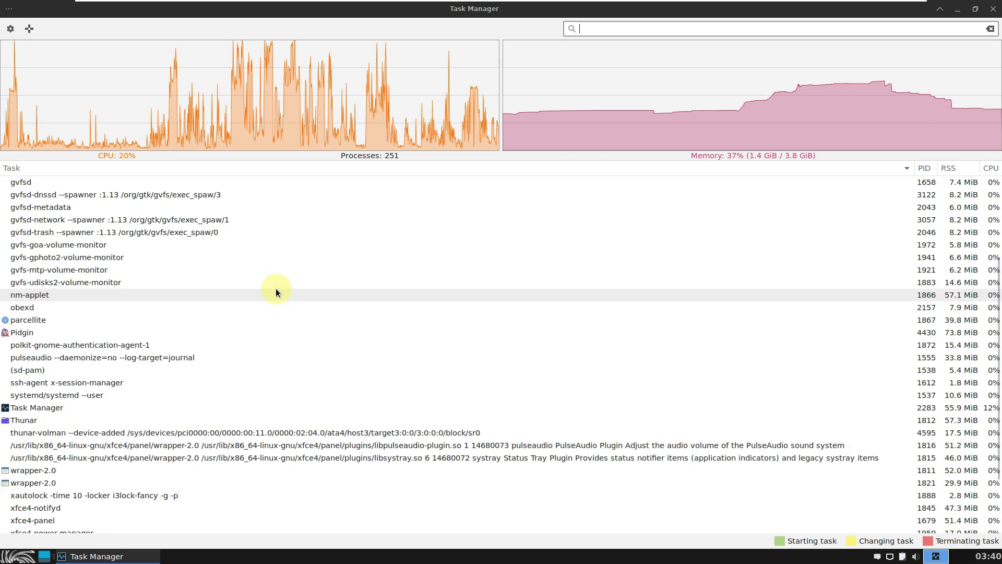
{"action": "scroll", "coordinate": [276, 292], "scroll_direction": "down", "scroll_amount": 5}
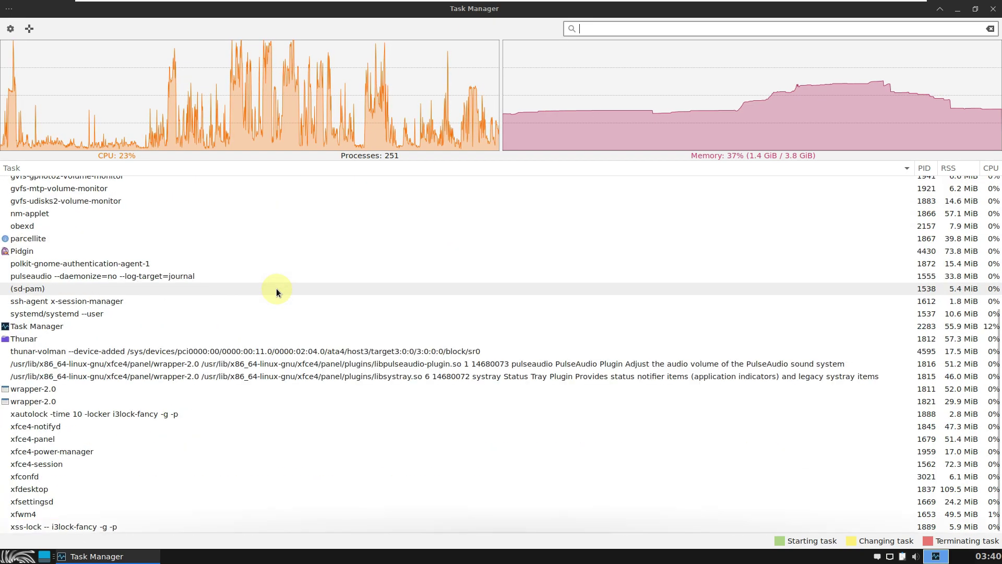
{"action": "left_click", "coordinate": [993, 9]}
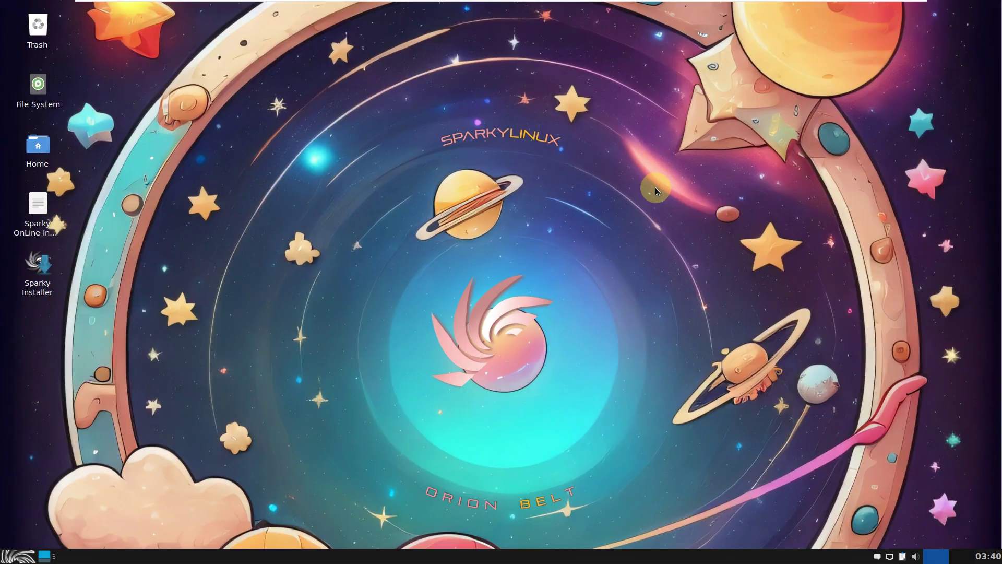
Lock the screen from the Whisker menu, then unlock it with the session password
{"action": "left_click", "coordinate": [27, 559]}
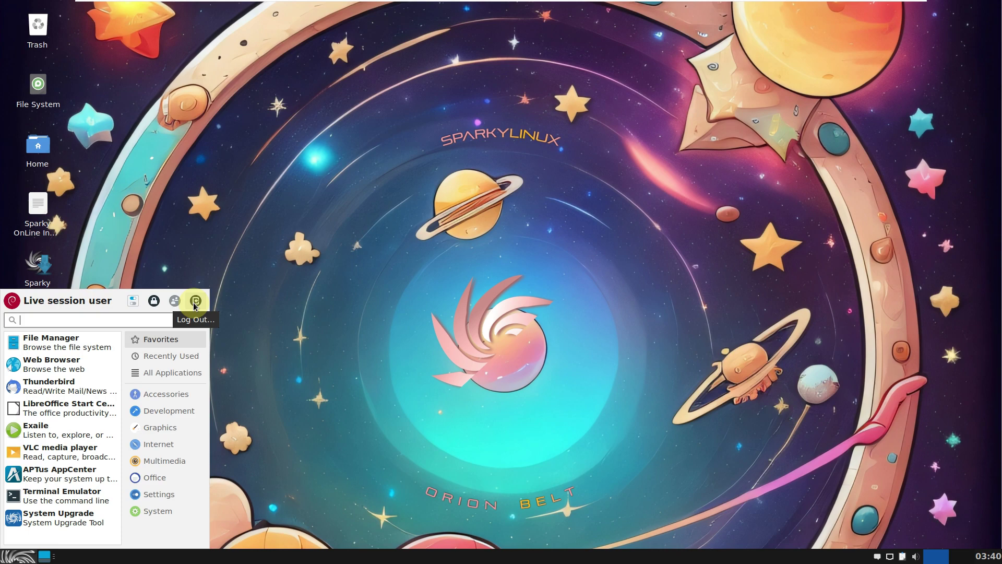
{"action": "left_click", "coordinate": [154, 301]}
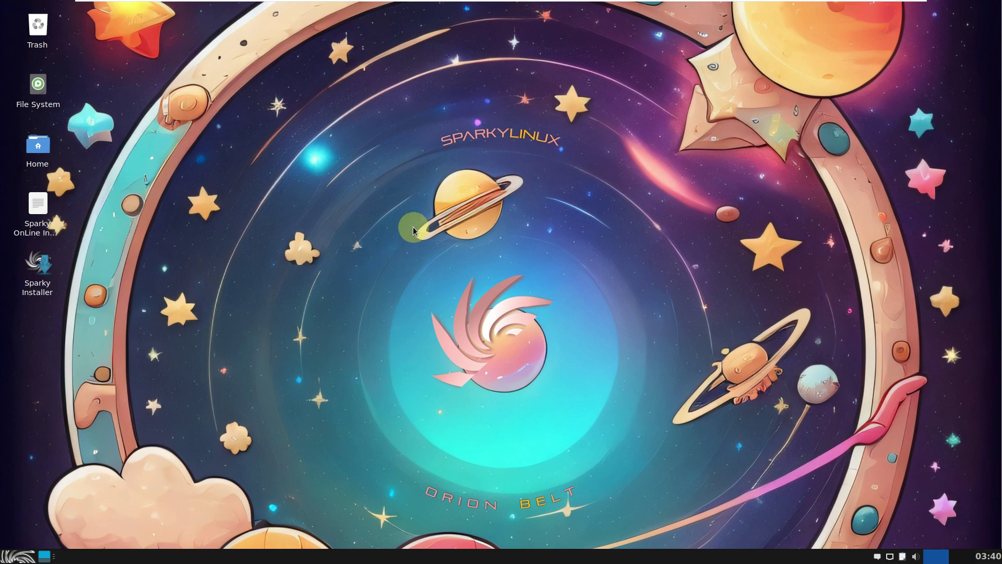
{"action": "left_click", "coordinate": [30, 555]}
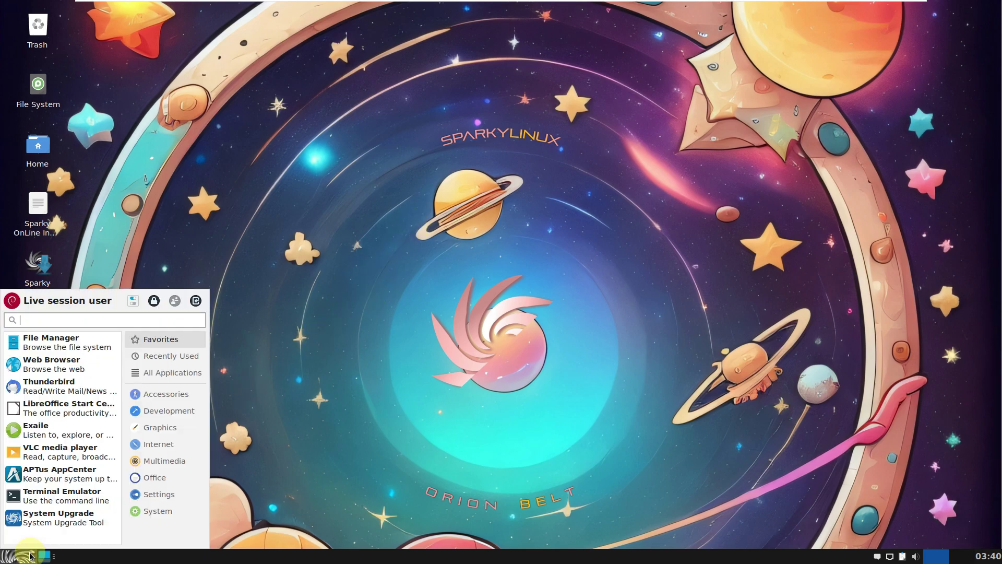
{"action": "left_click", "coordinate": [154, 301]}
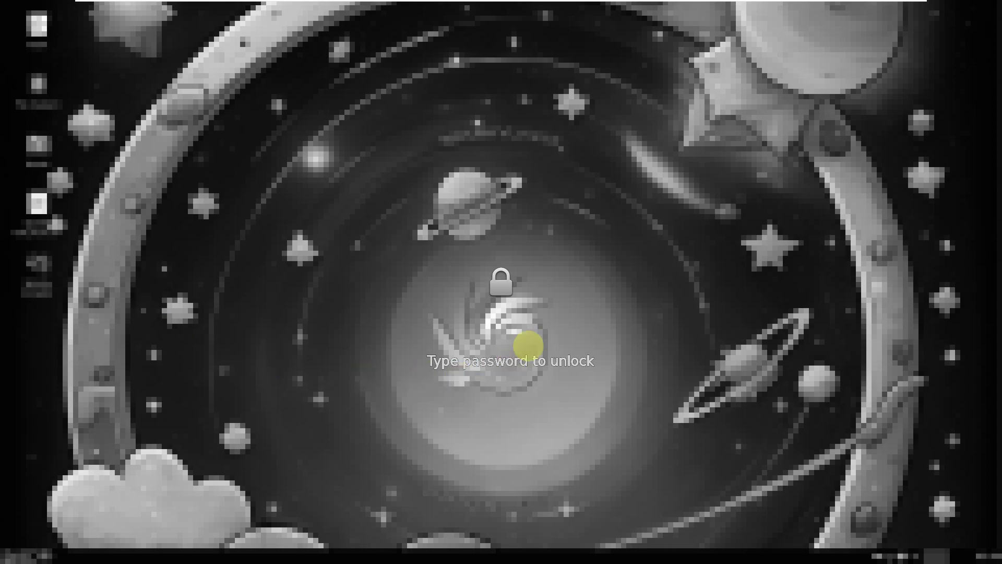
{"action": "type", "text": "*"}
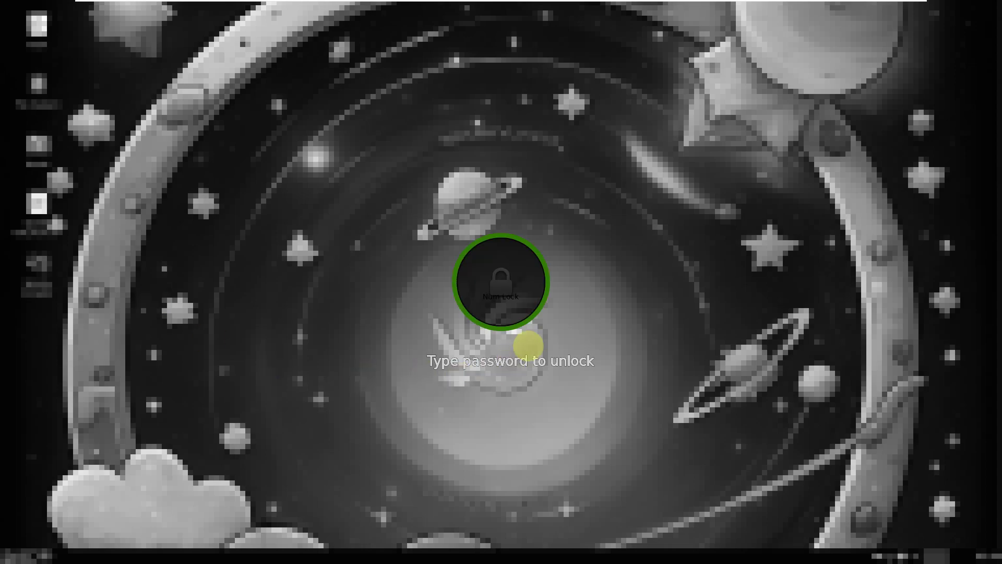
{"action": "type", "text": "*"}
{"action": "key", "text": "Return"}
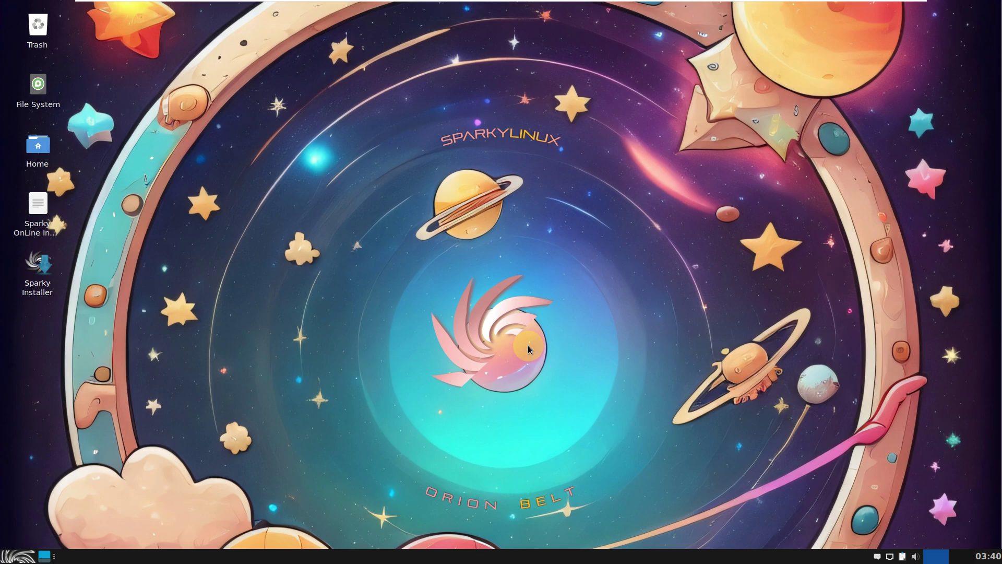
Lock the screen again with Ctrl+Alt+L and unlock it with the session password
{"action": "left_click", "coordinate": [25, 560]}
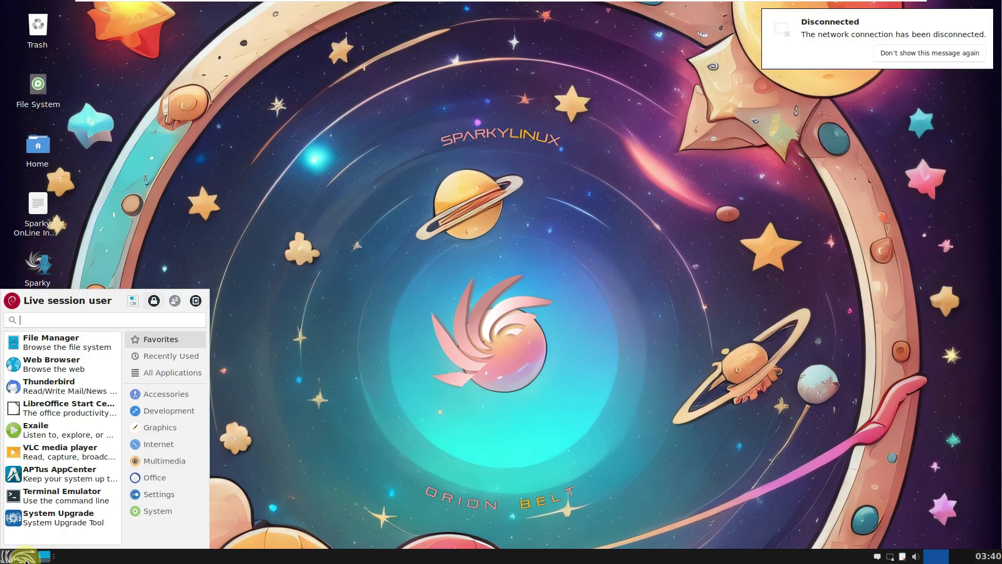
{"action": "left_click", "coordinate": [275, 324]}
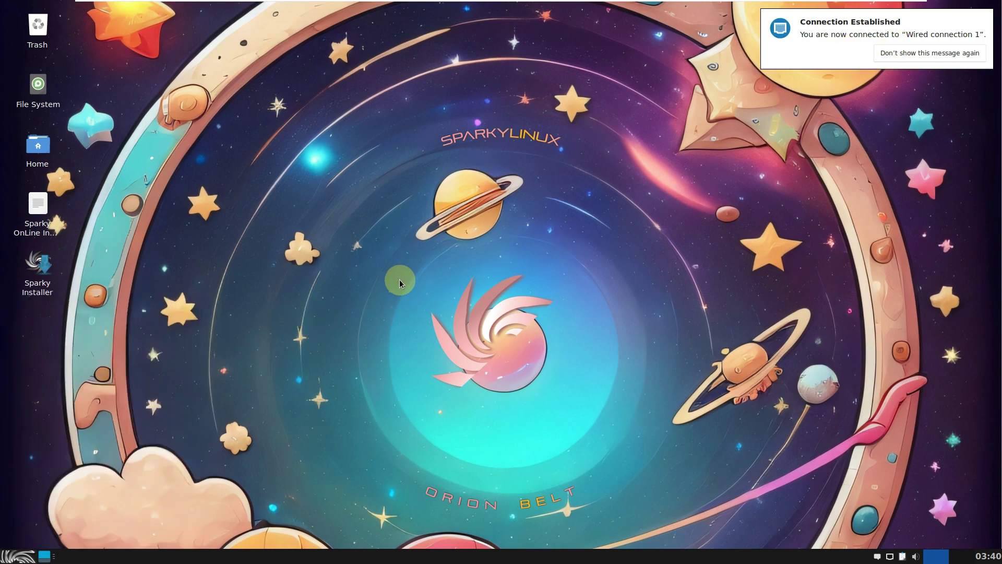
{"action": "key", "text": "ctrl+alt+l"}
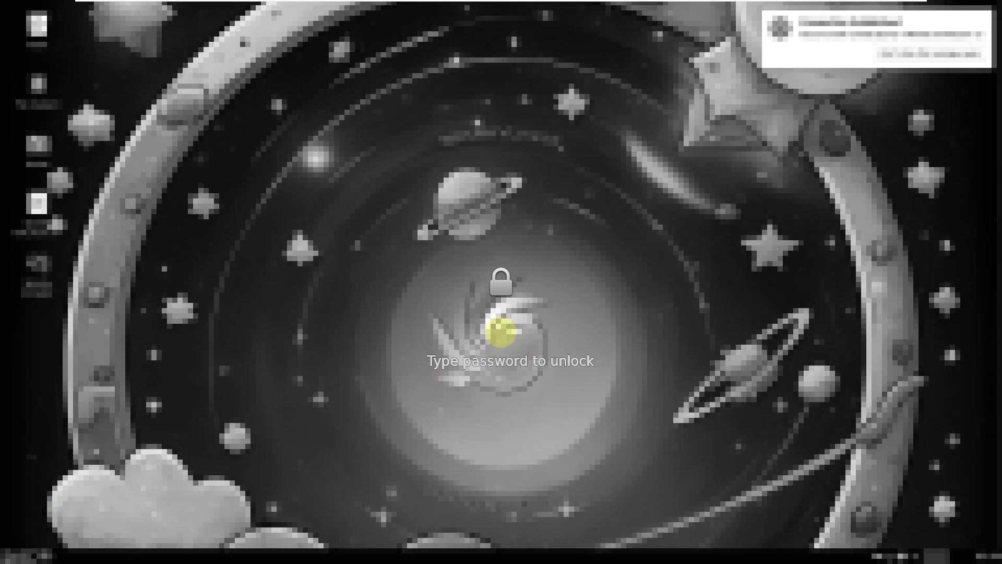
{"action": "type", "text": "*"}
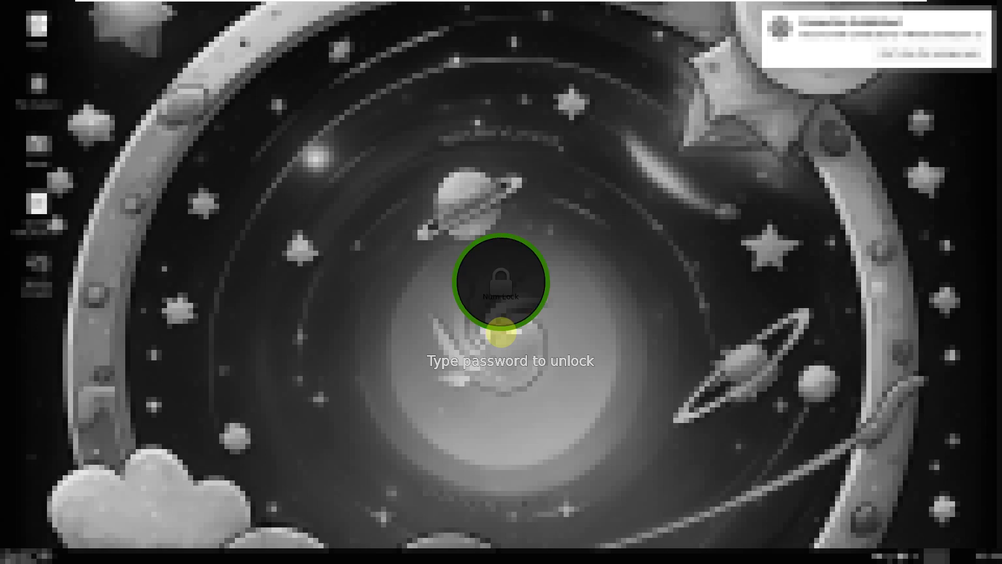
{"action": "key", "text": "Return"}
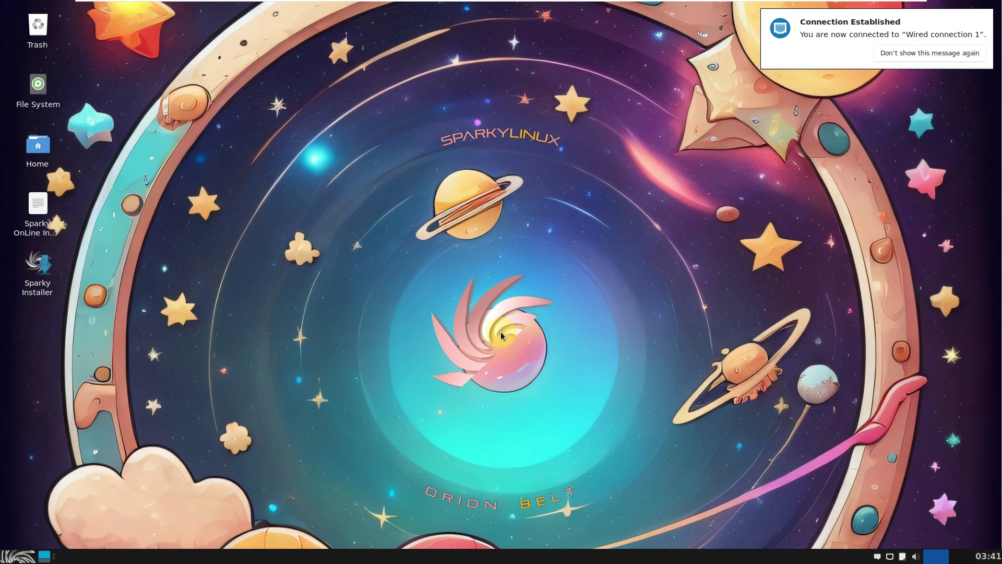
Shut down via the Whisker menu's log-out dialog, with 'Save session for future logins' unticked
{"action": "left_click", "coordinate": [484, 256]}
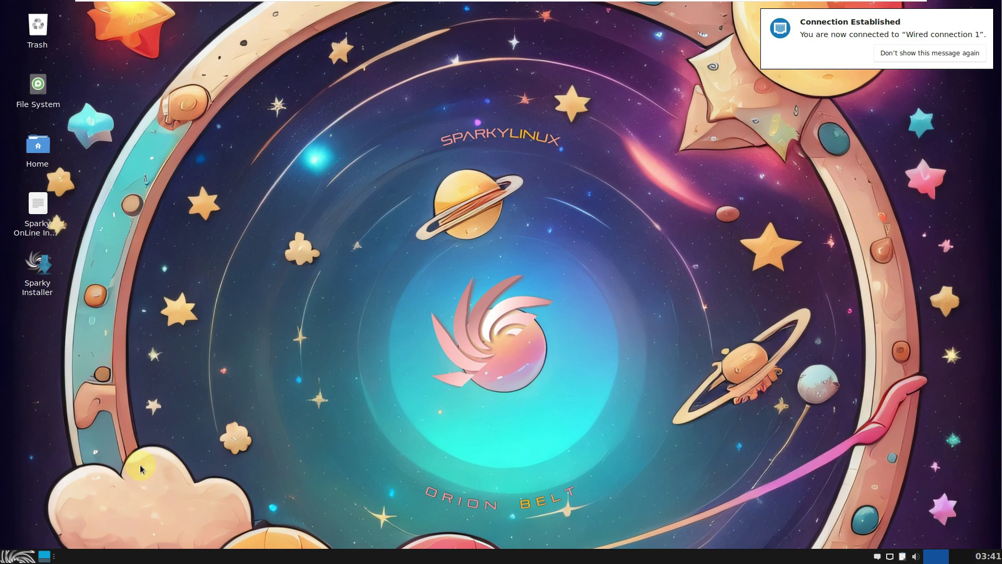
{"action": "left_click", "coordinate": [19, 556]}
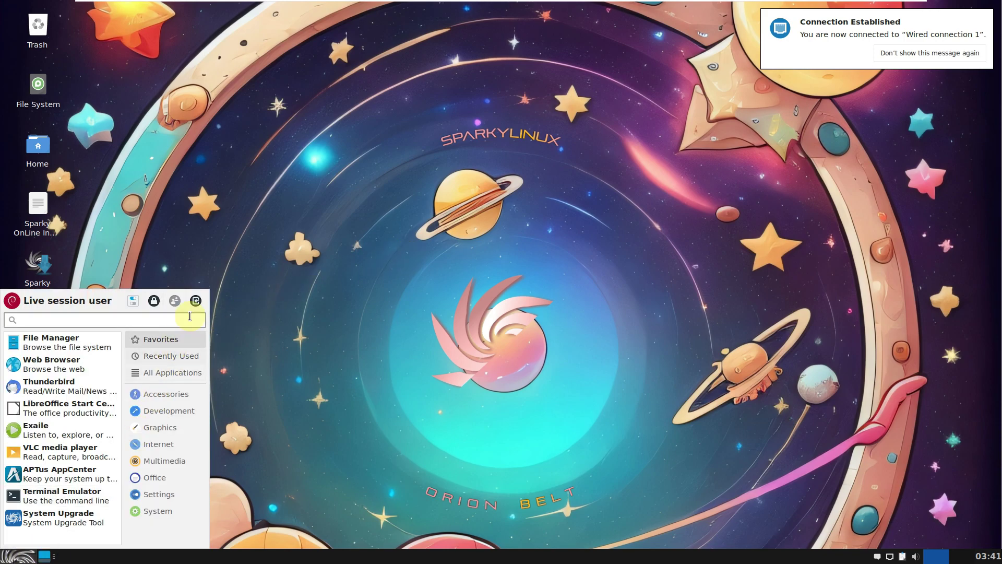
{"action": "left_click", "coordinate": [195, 301]}
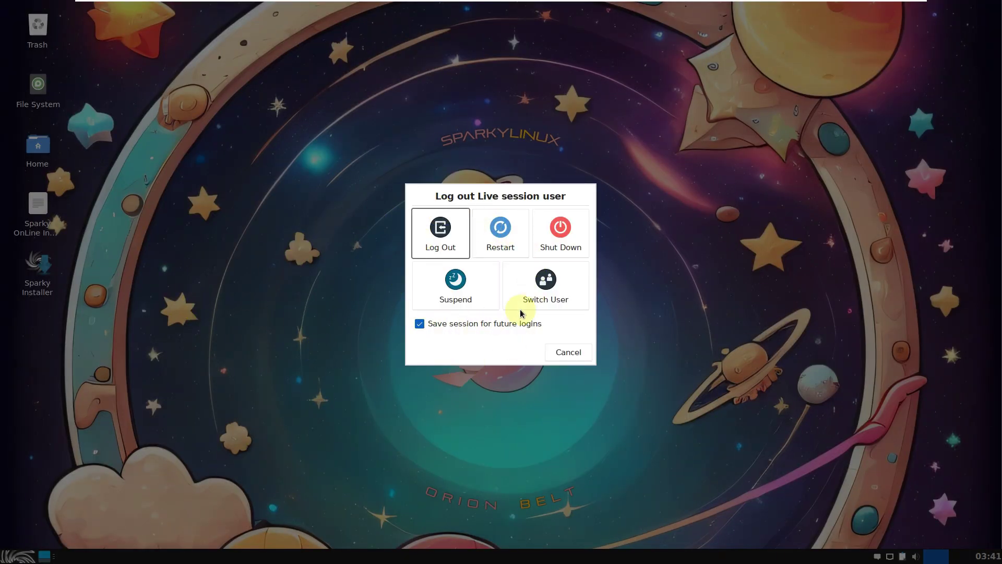
{"action": "left_click", "coordinate": [469, 324]}
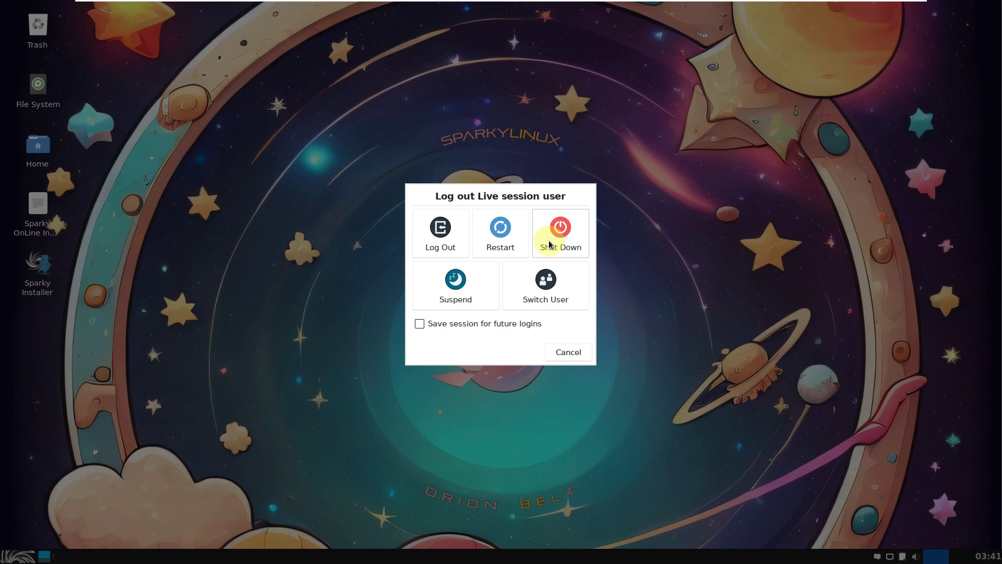
{"action": "left_click", "coordinate": [549, 243]}
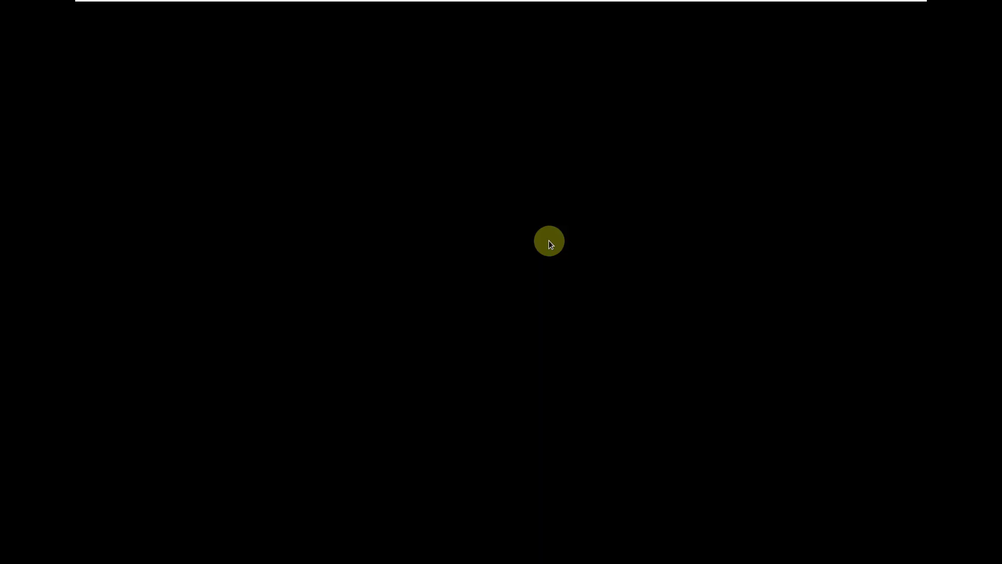